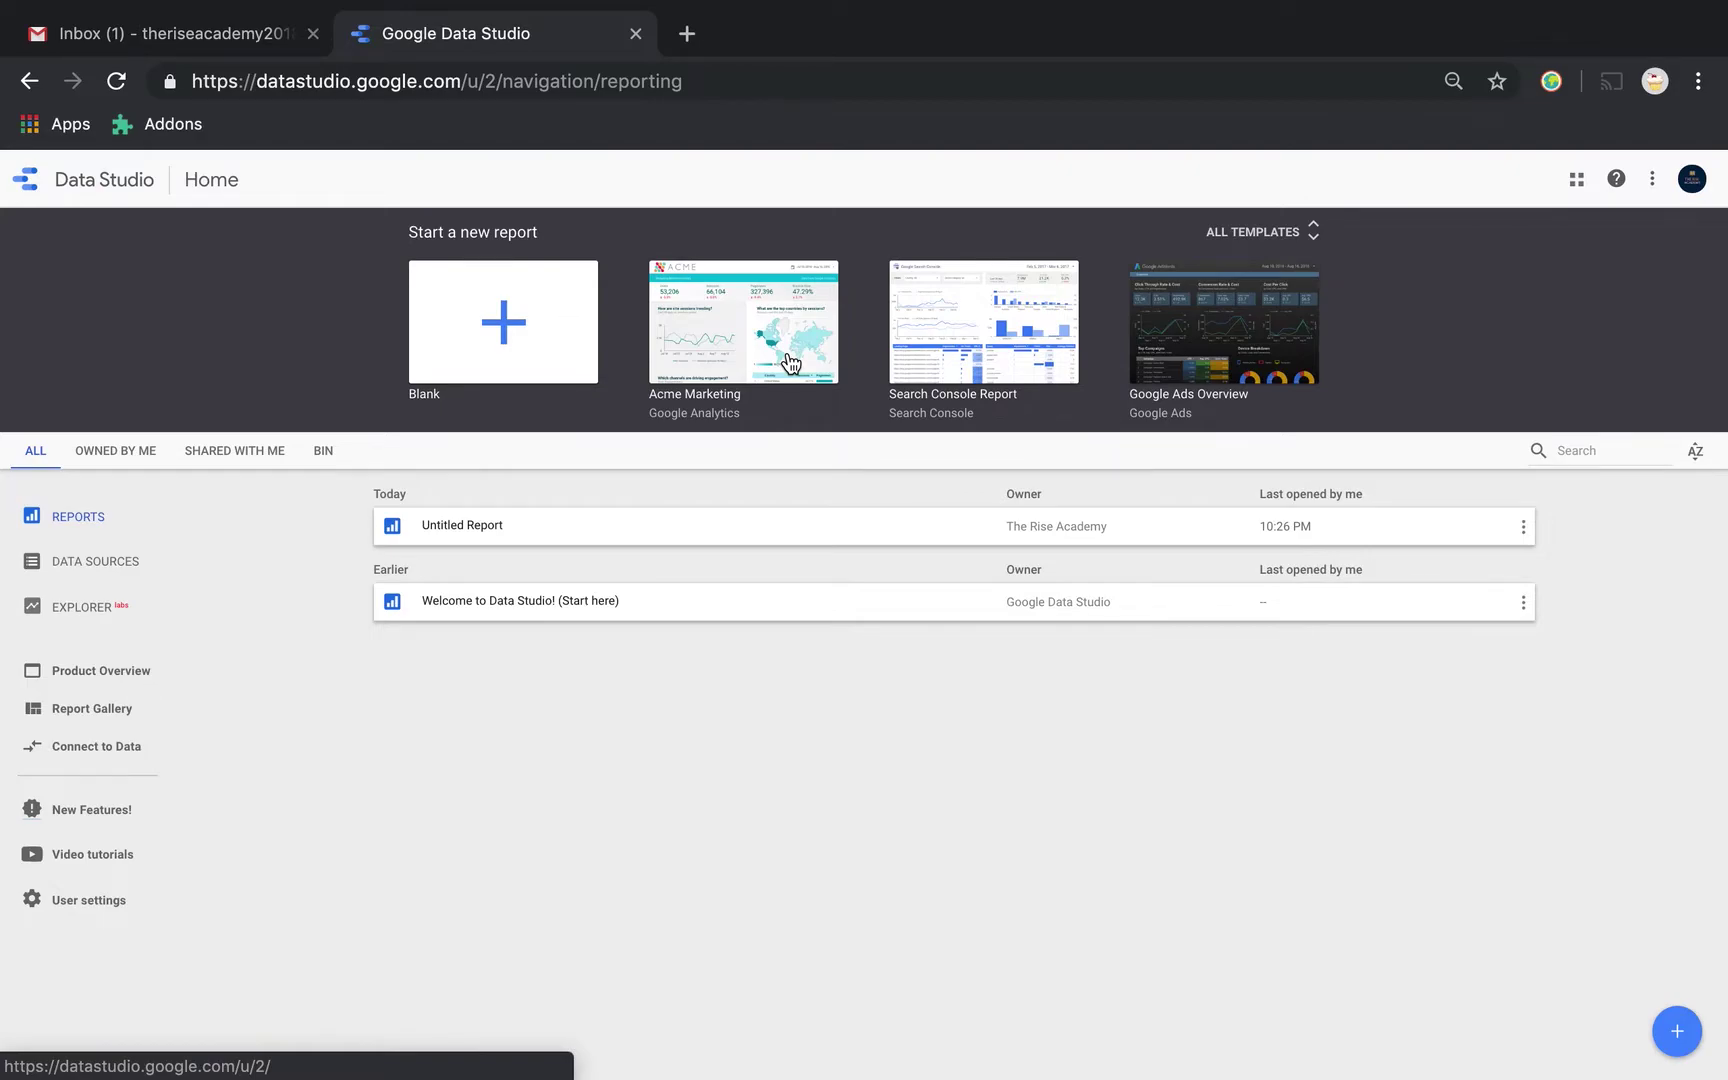
Create a new blank report and name it "Test Report"
{"action": "left_click", "coordinate": [508, 323]}
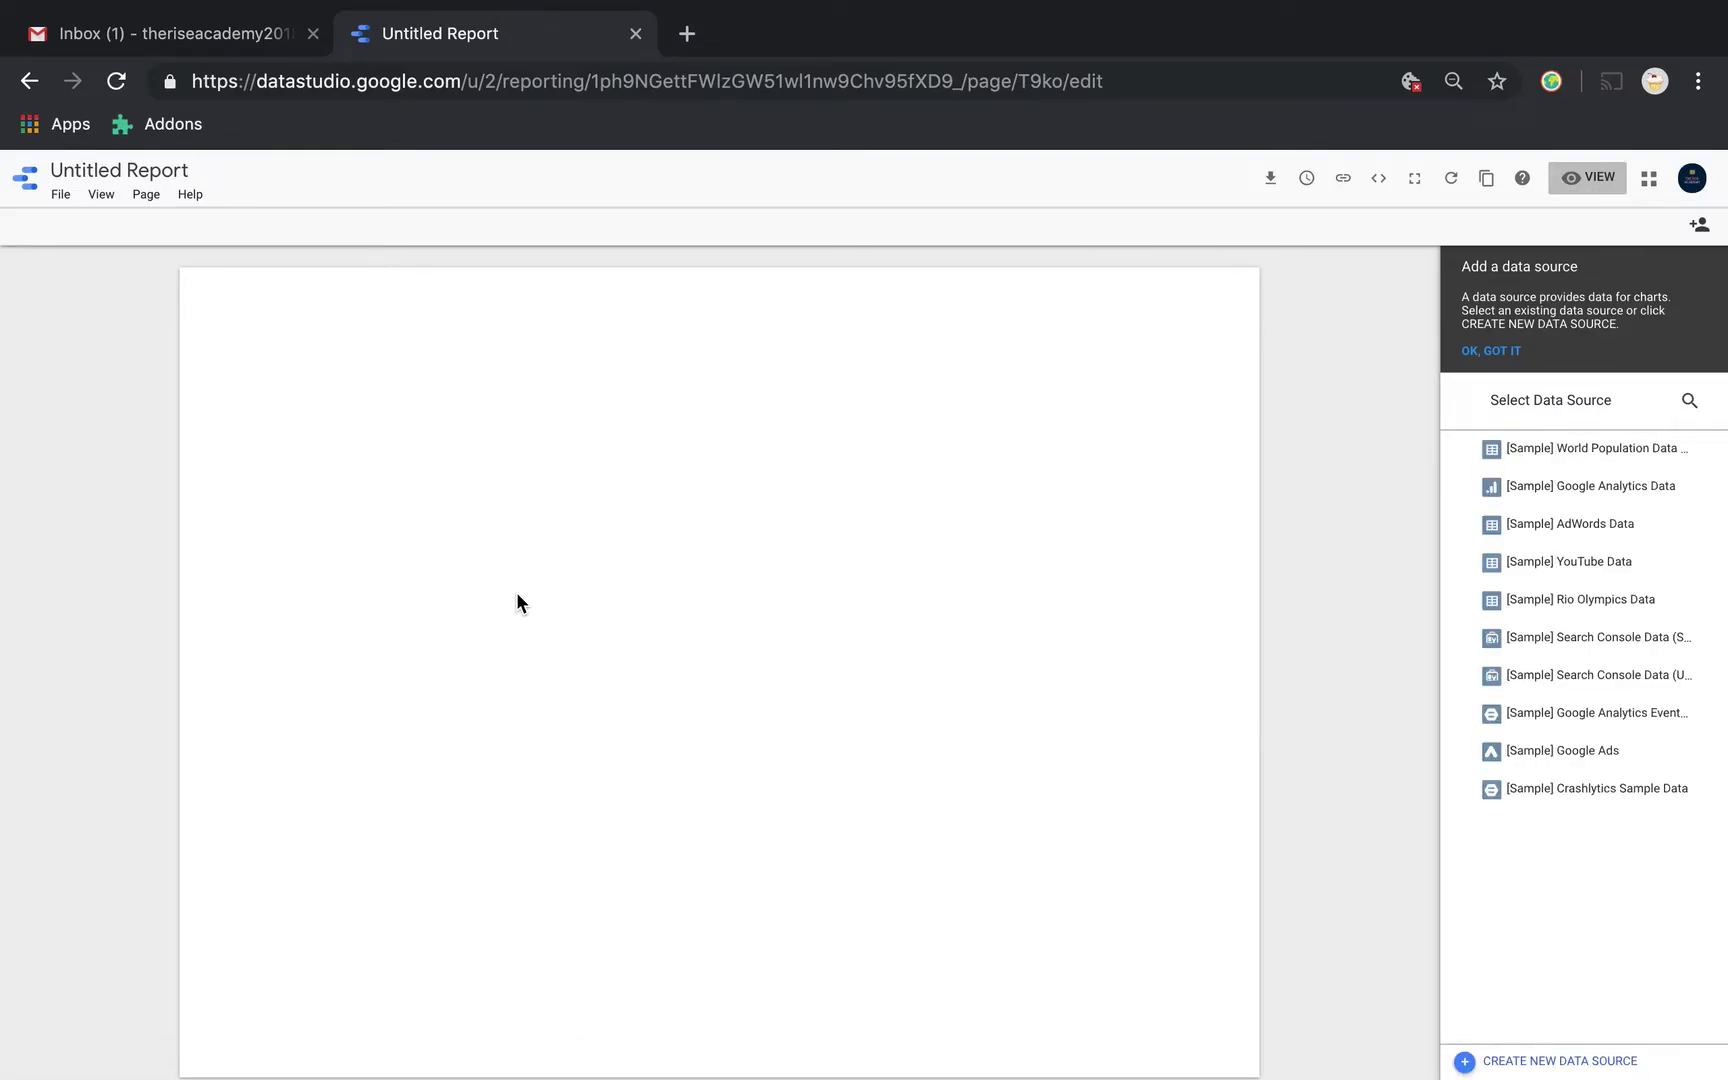
{"action": "triple_click", "coordinate": [103, 170]}
{"action": "type", "text": "Tes"}
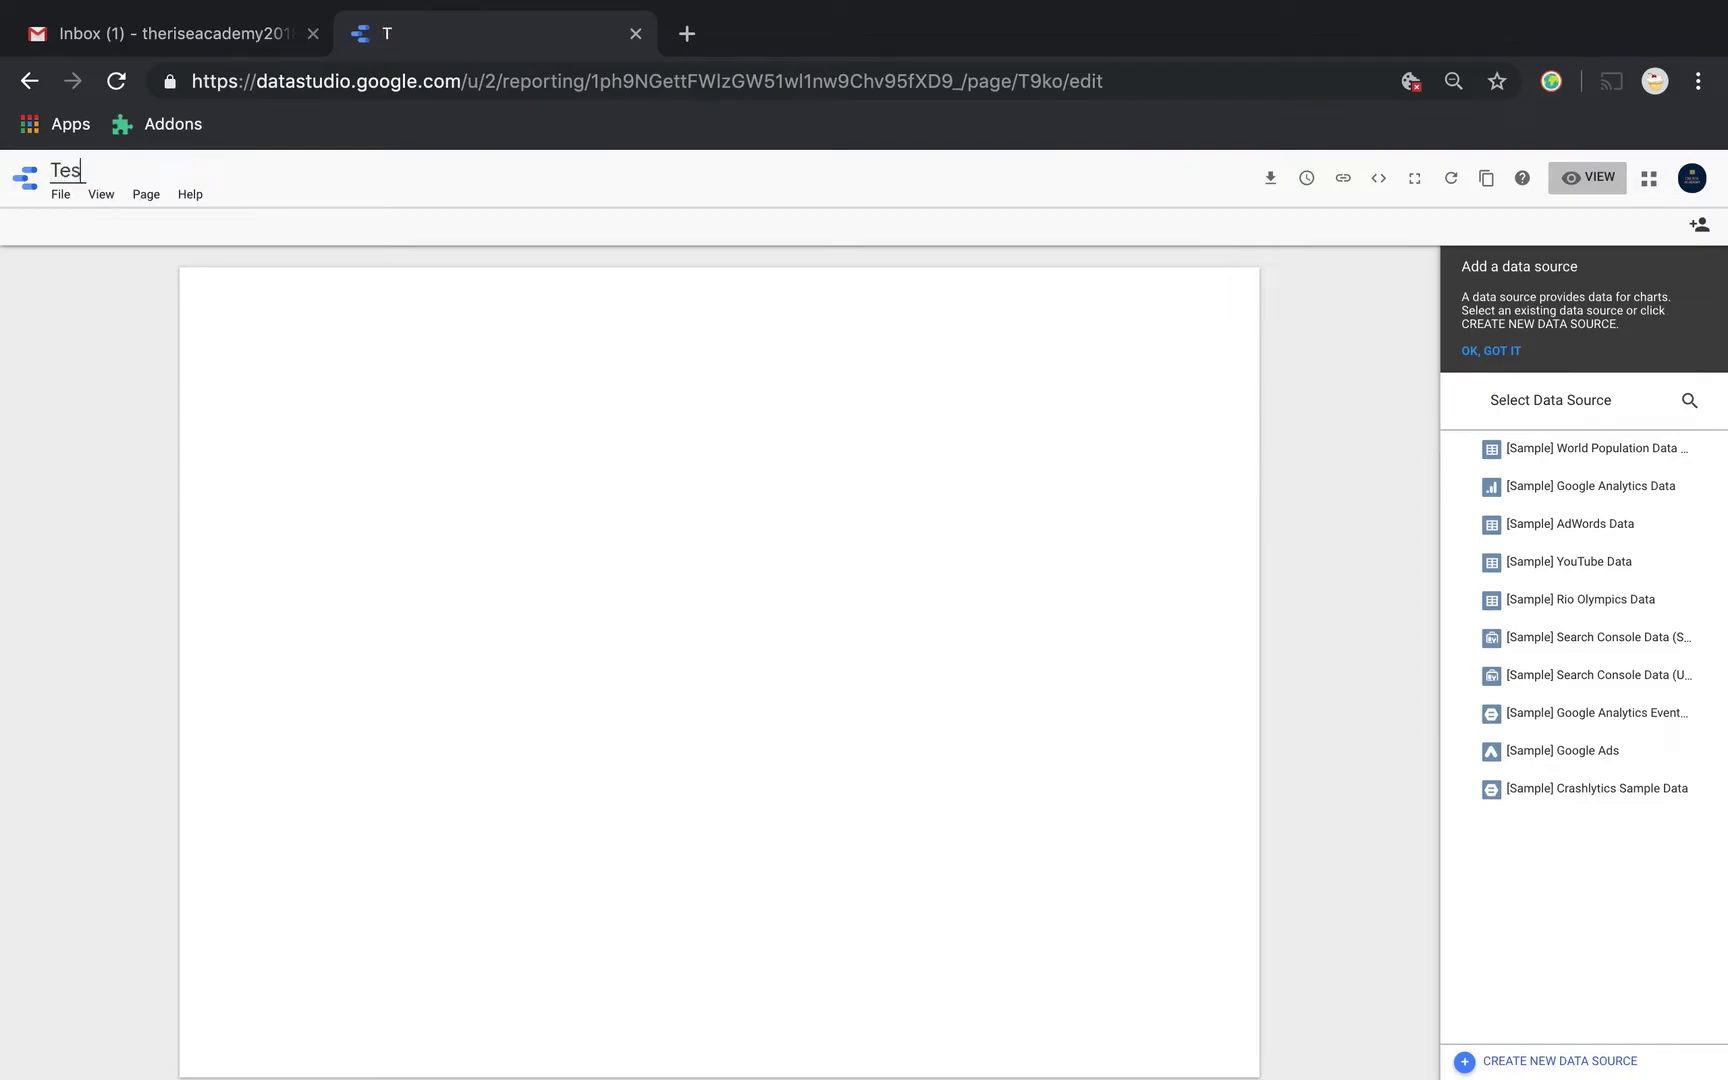
{"action": "type", "text": "t Report"}
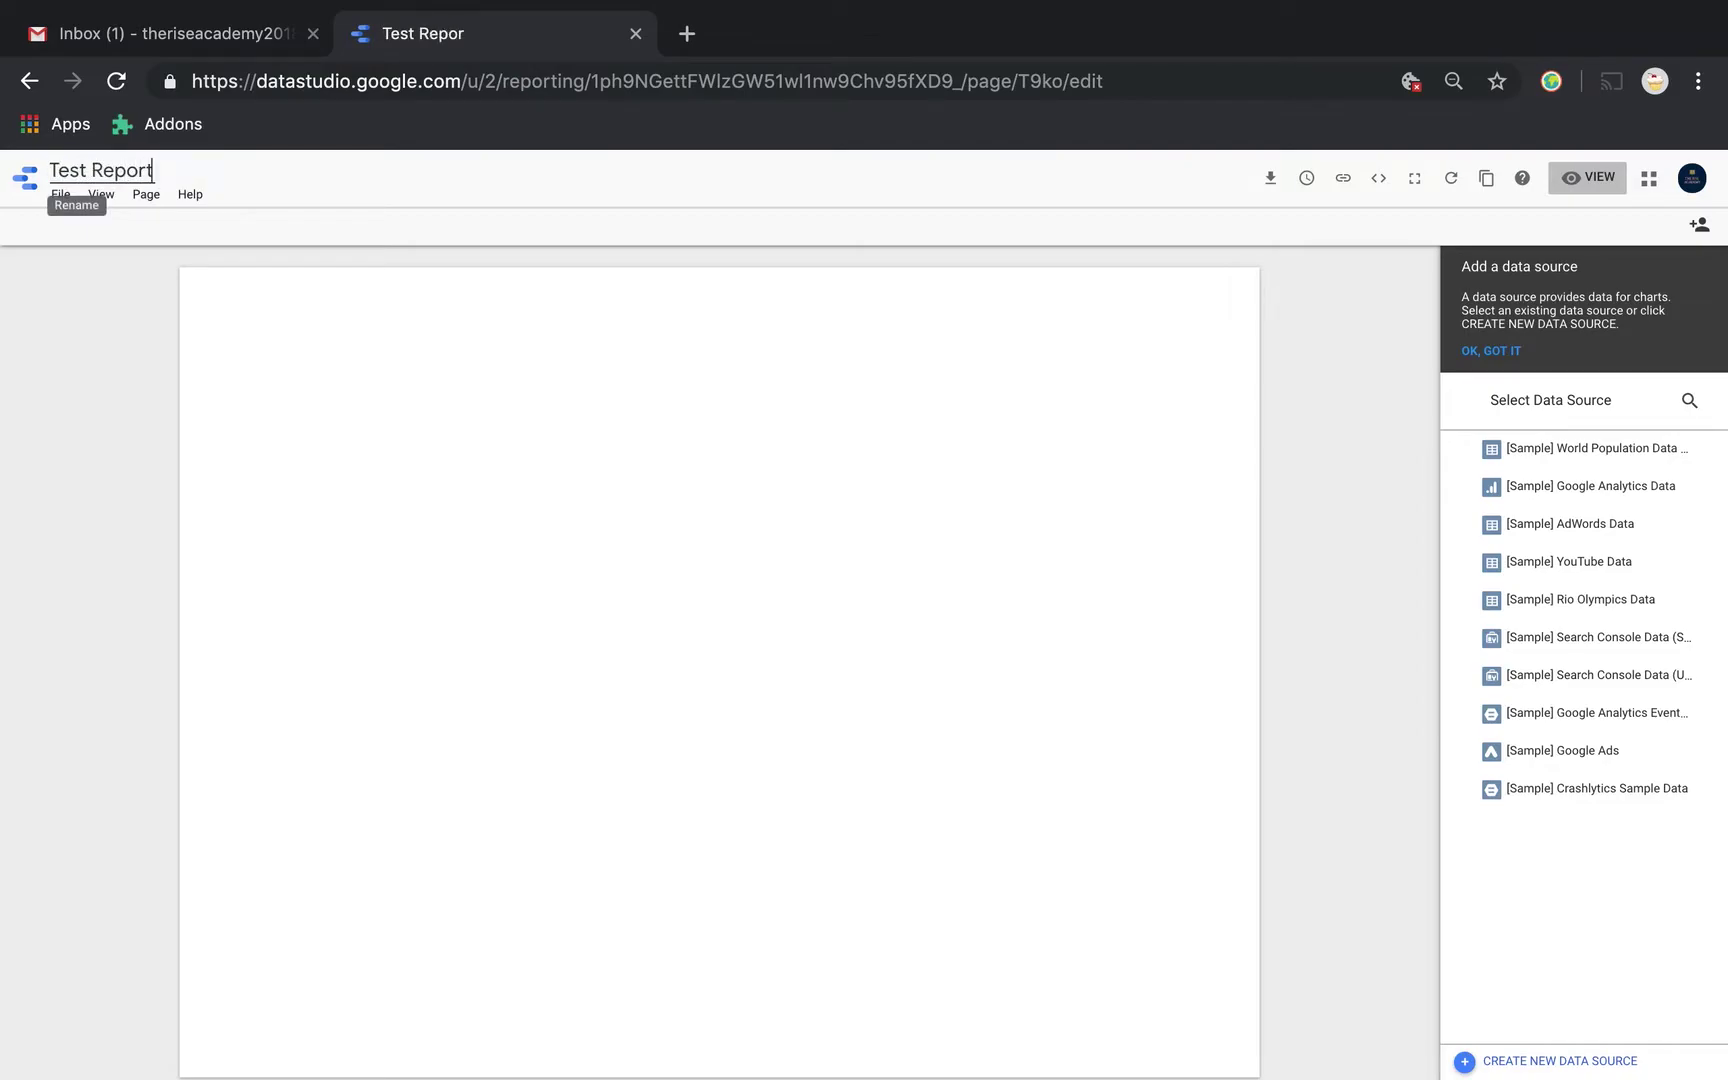
{"action": "key", "text": "Return"}
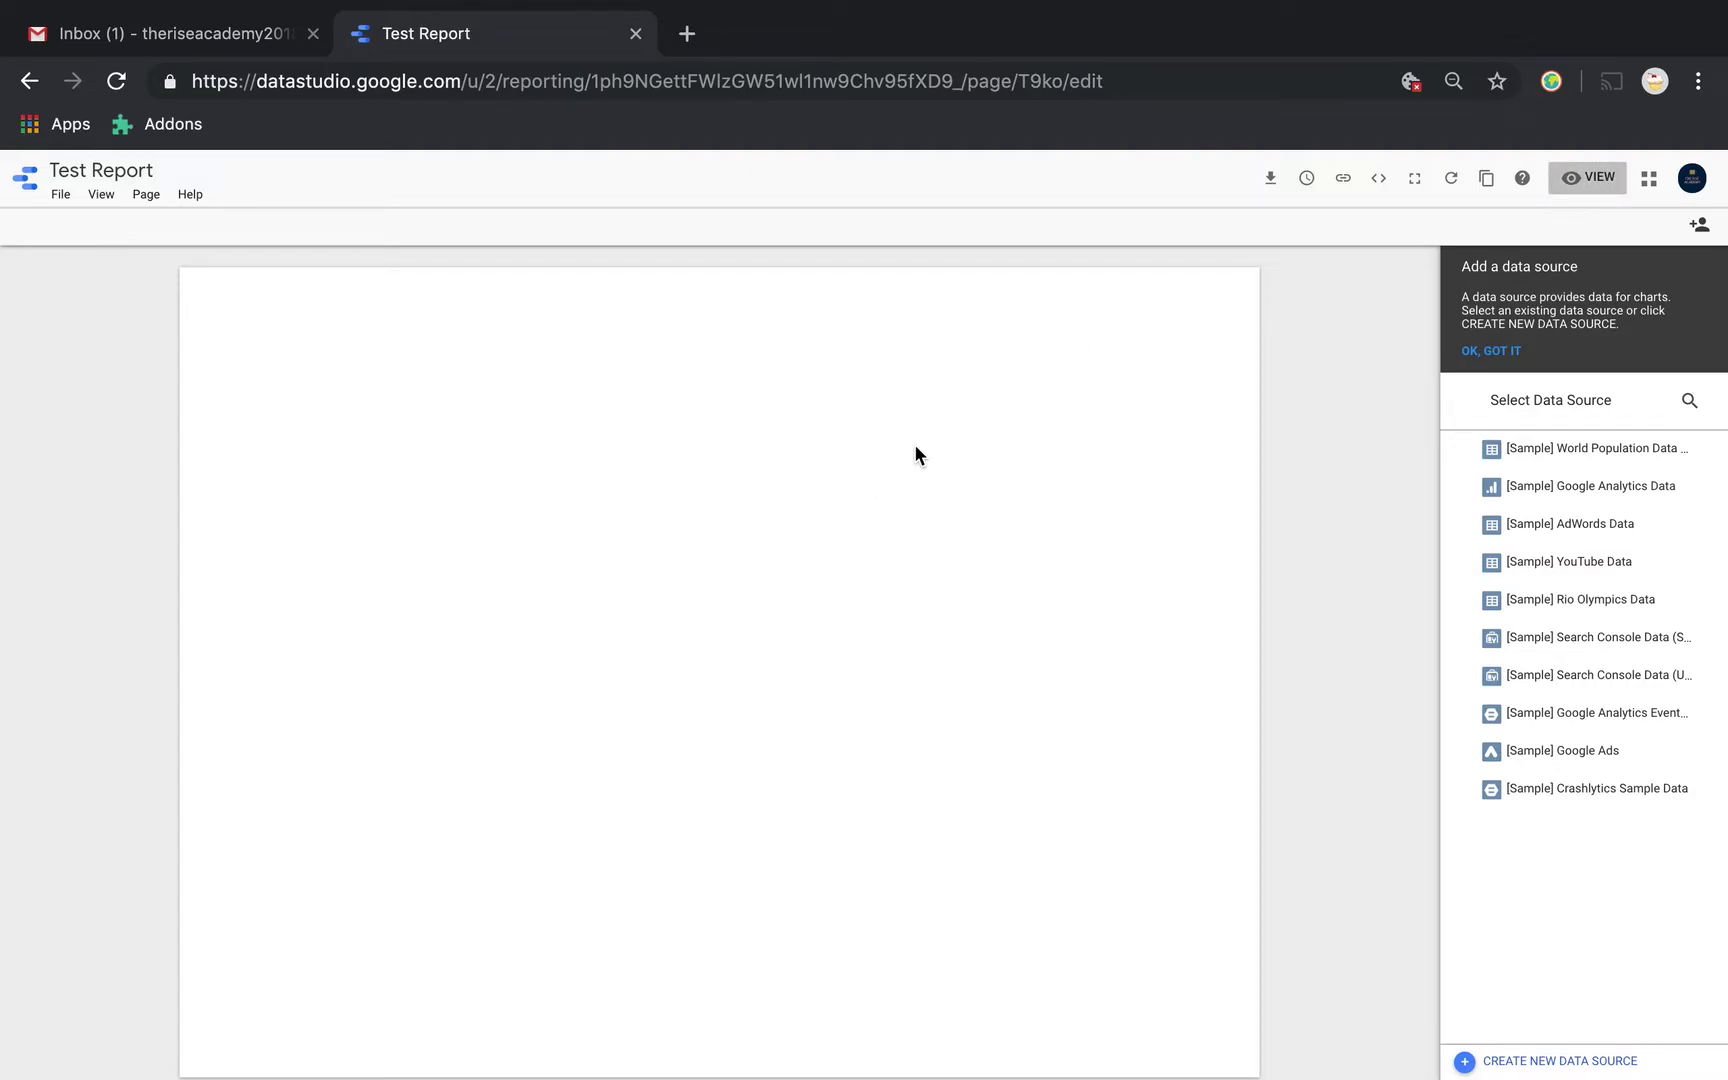
Preview the blank report, return to editing, and inspect its email delivery schedule options without scheduling anything
{"action": "left_click", "coordinate": [1606, 180]}
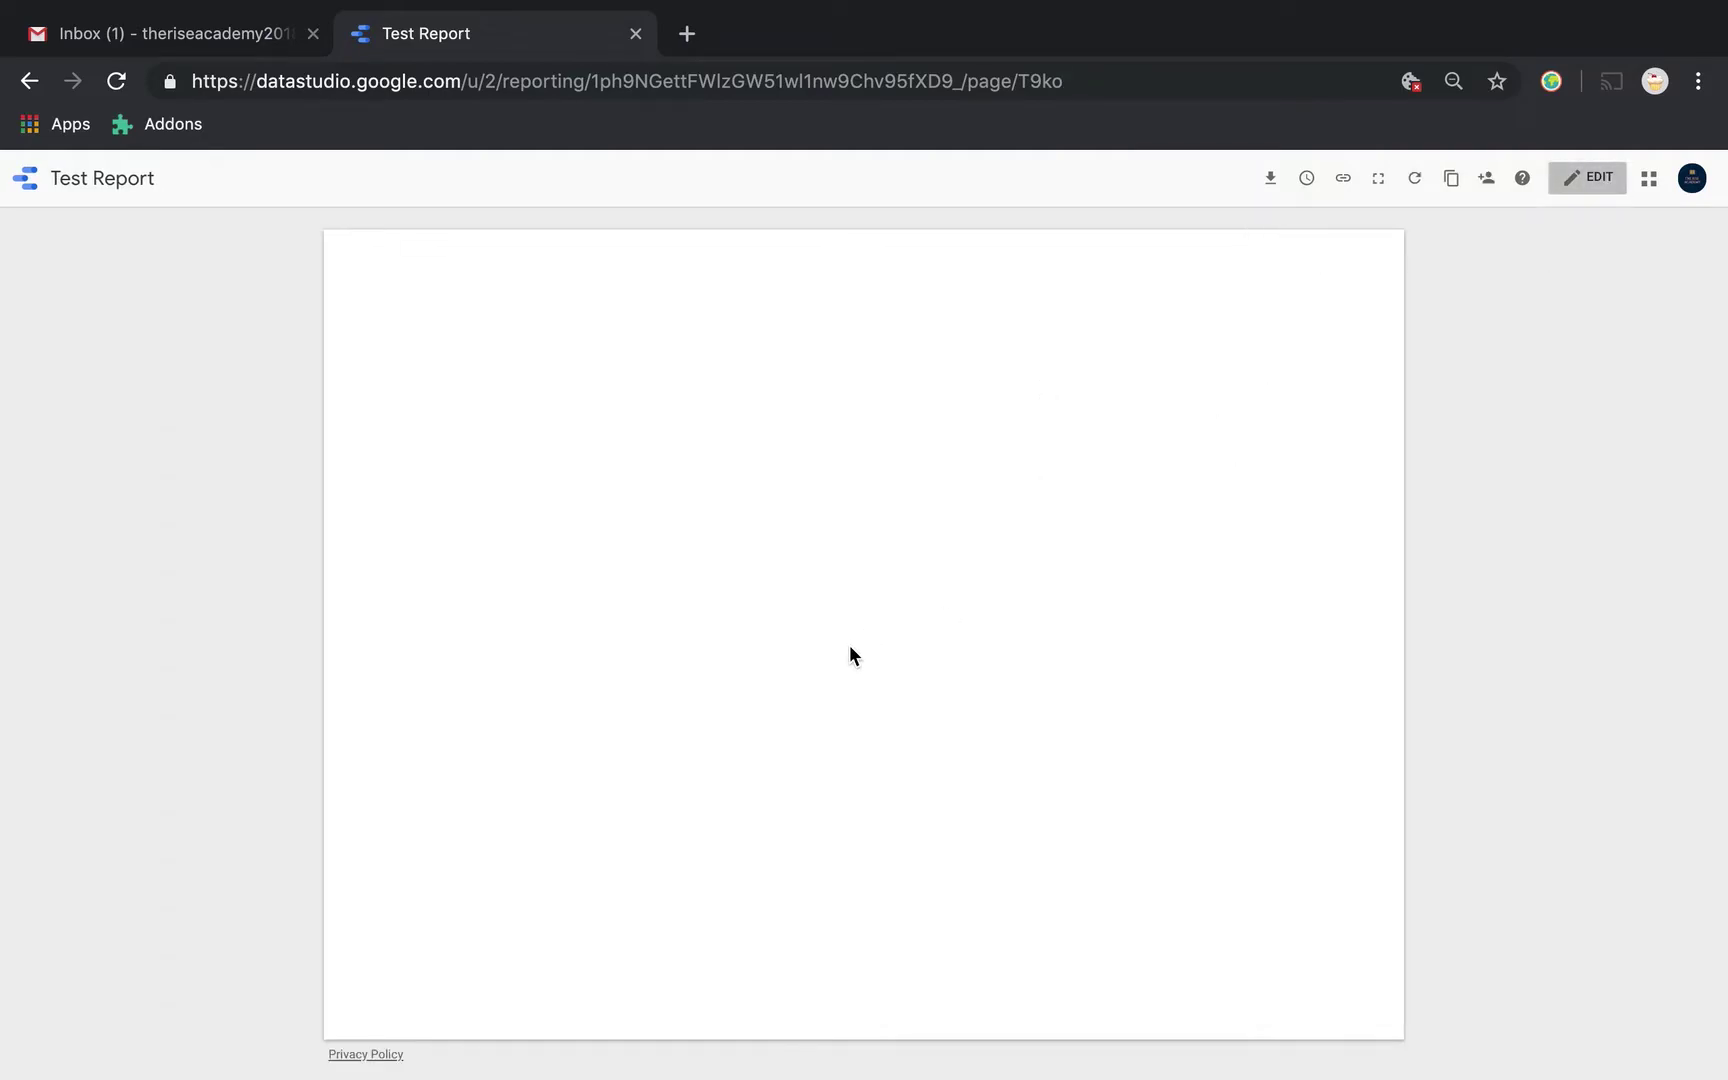
{"action": "left_click", "coordinate": [1596, 186]}
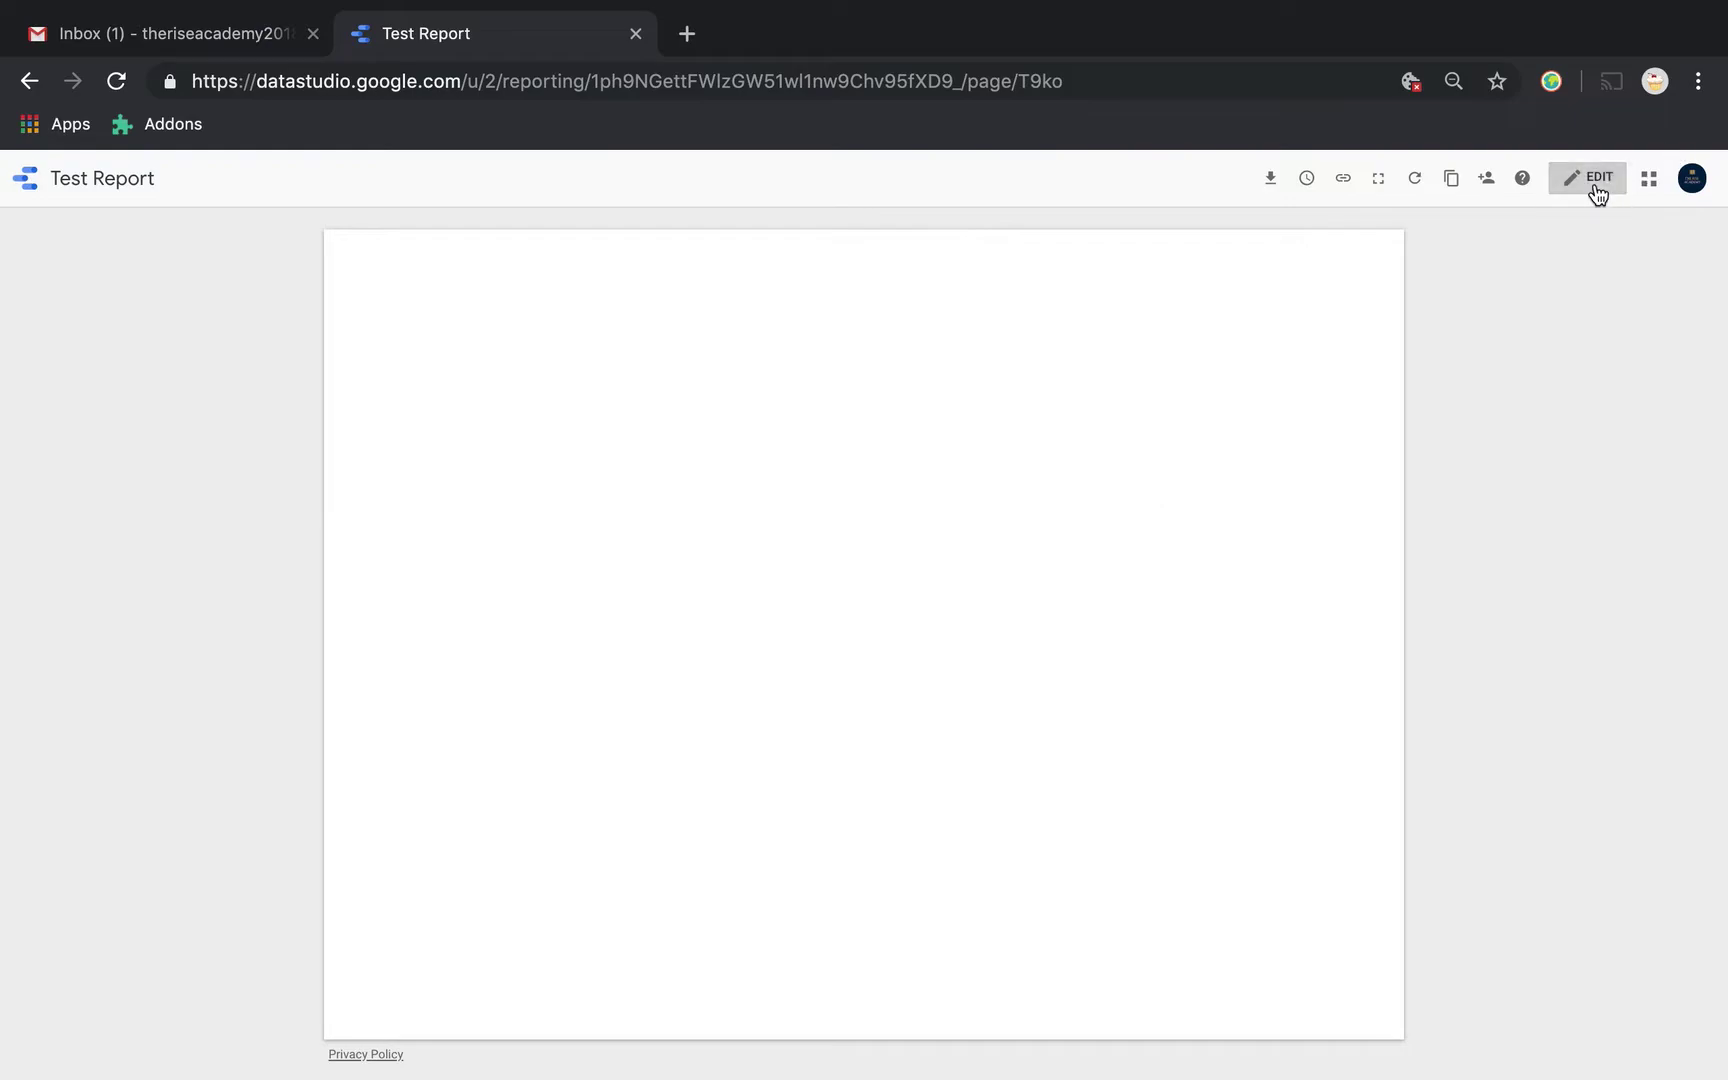
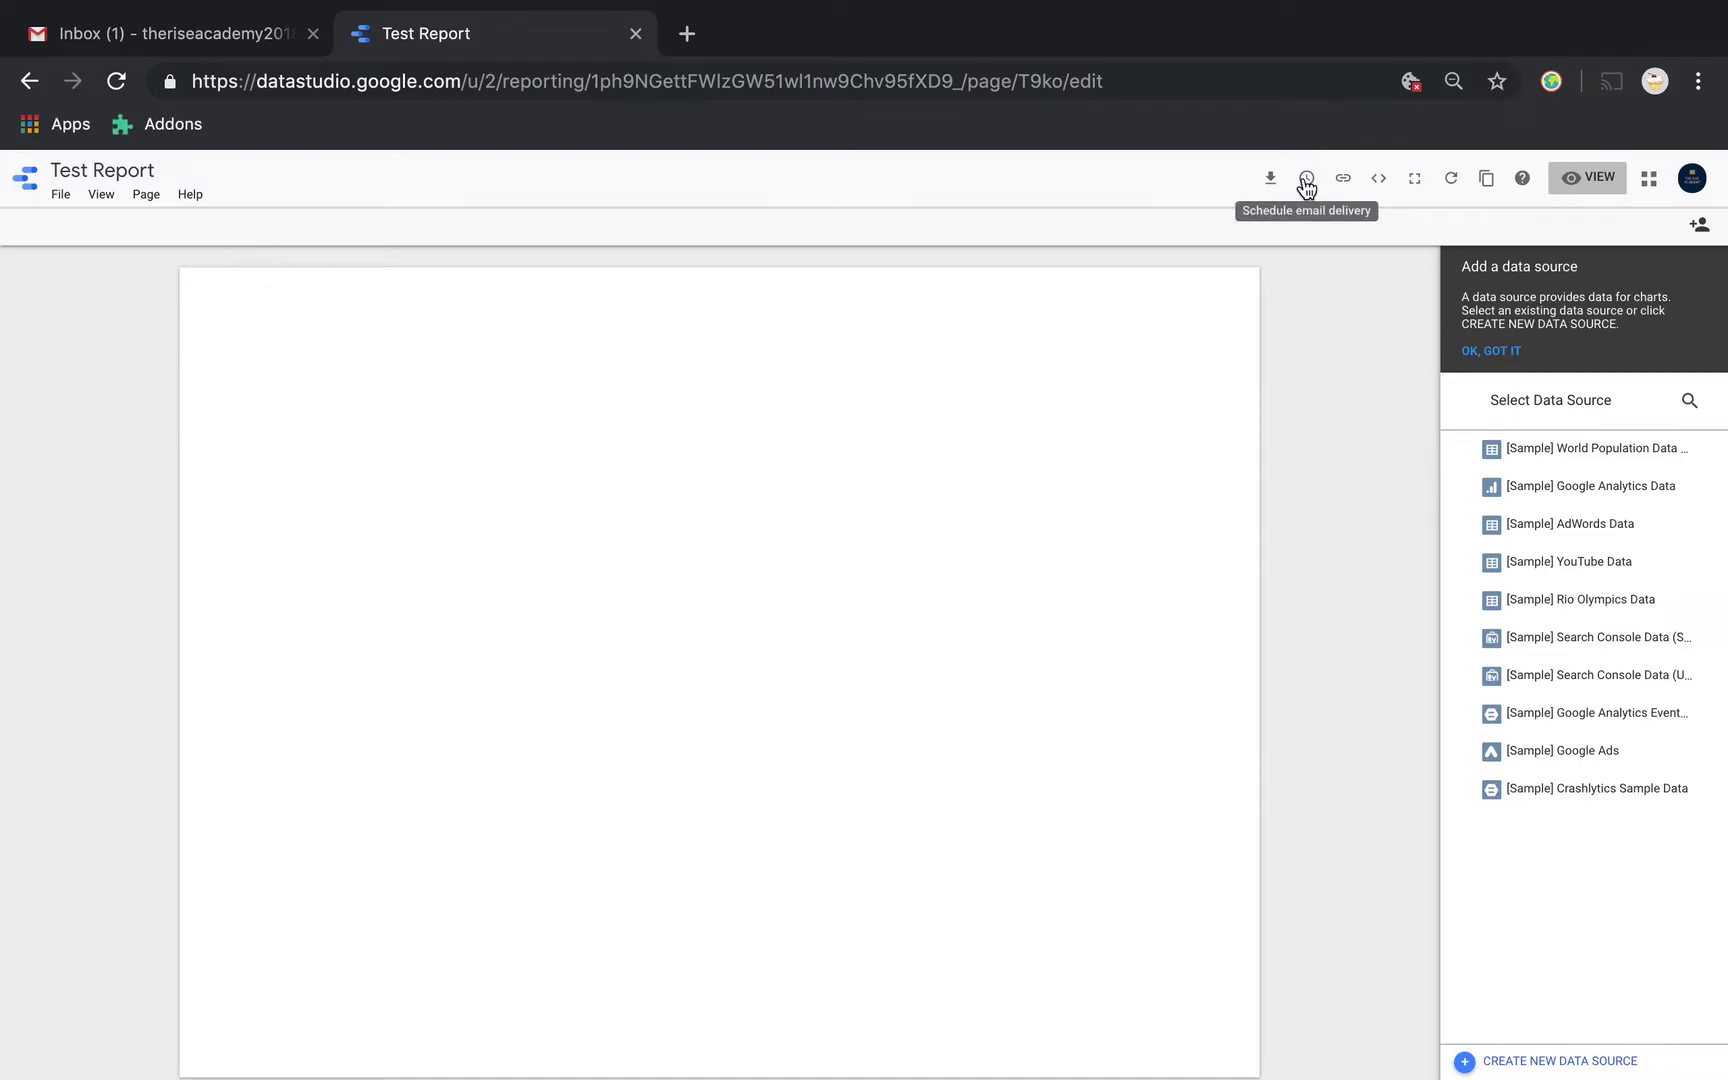
{"action": "left_click", "coordinate": [1306, 180]}
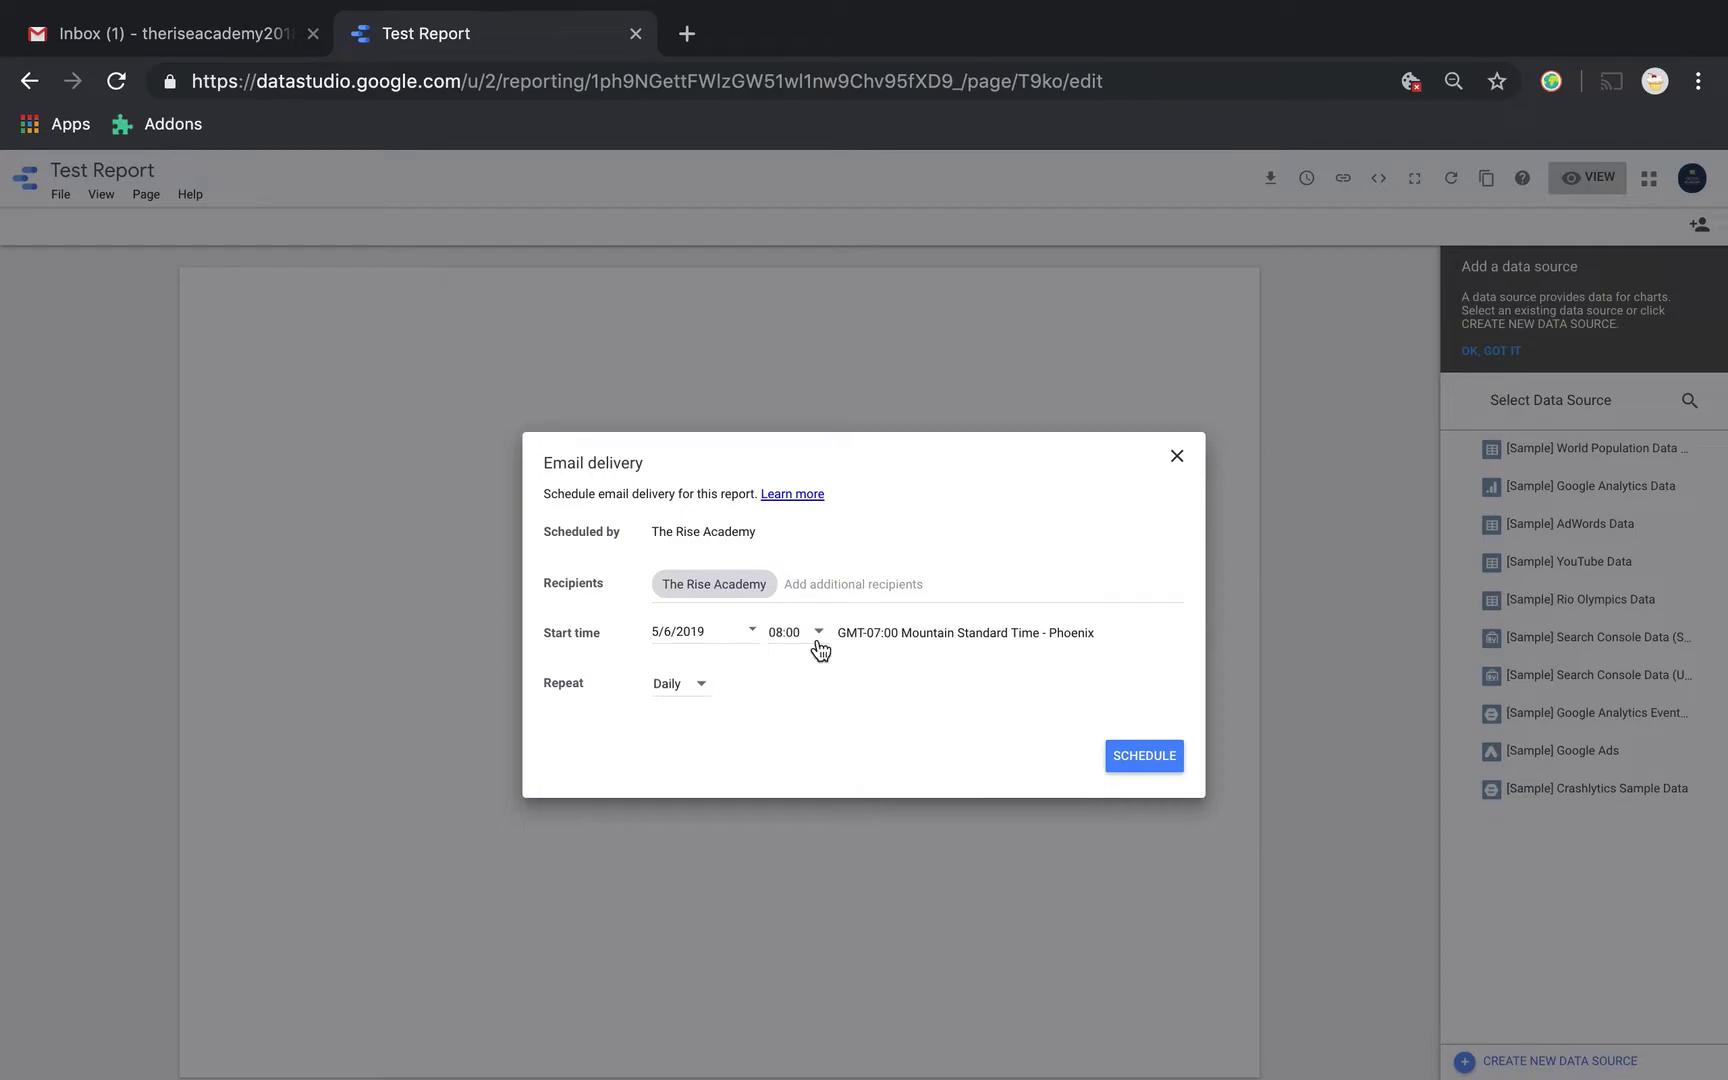
{"action": "left_click", "coordinate": [701, 698]}
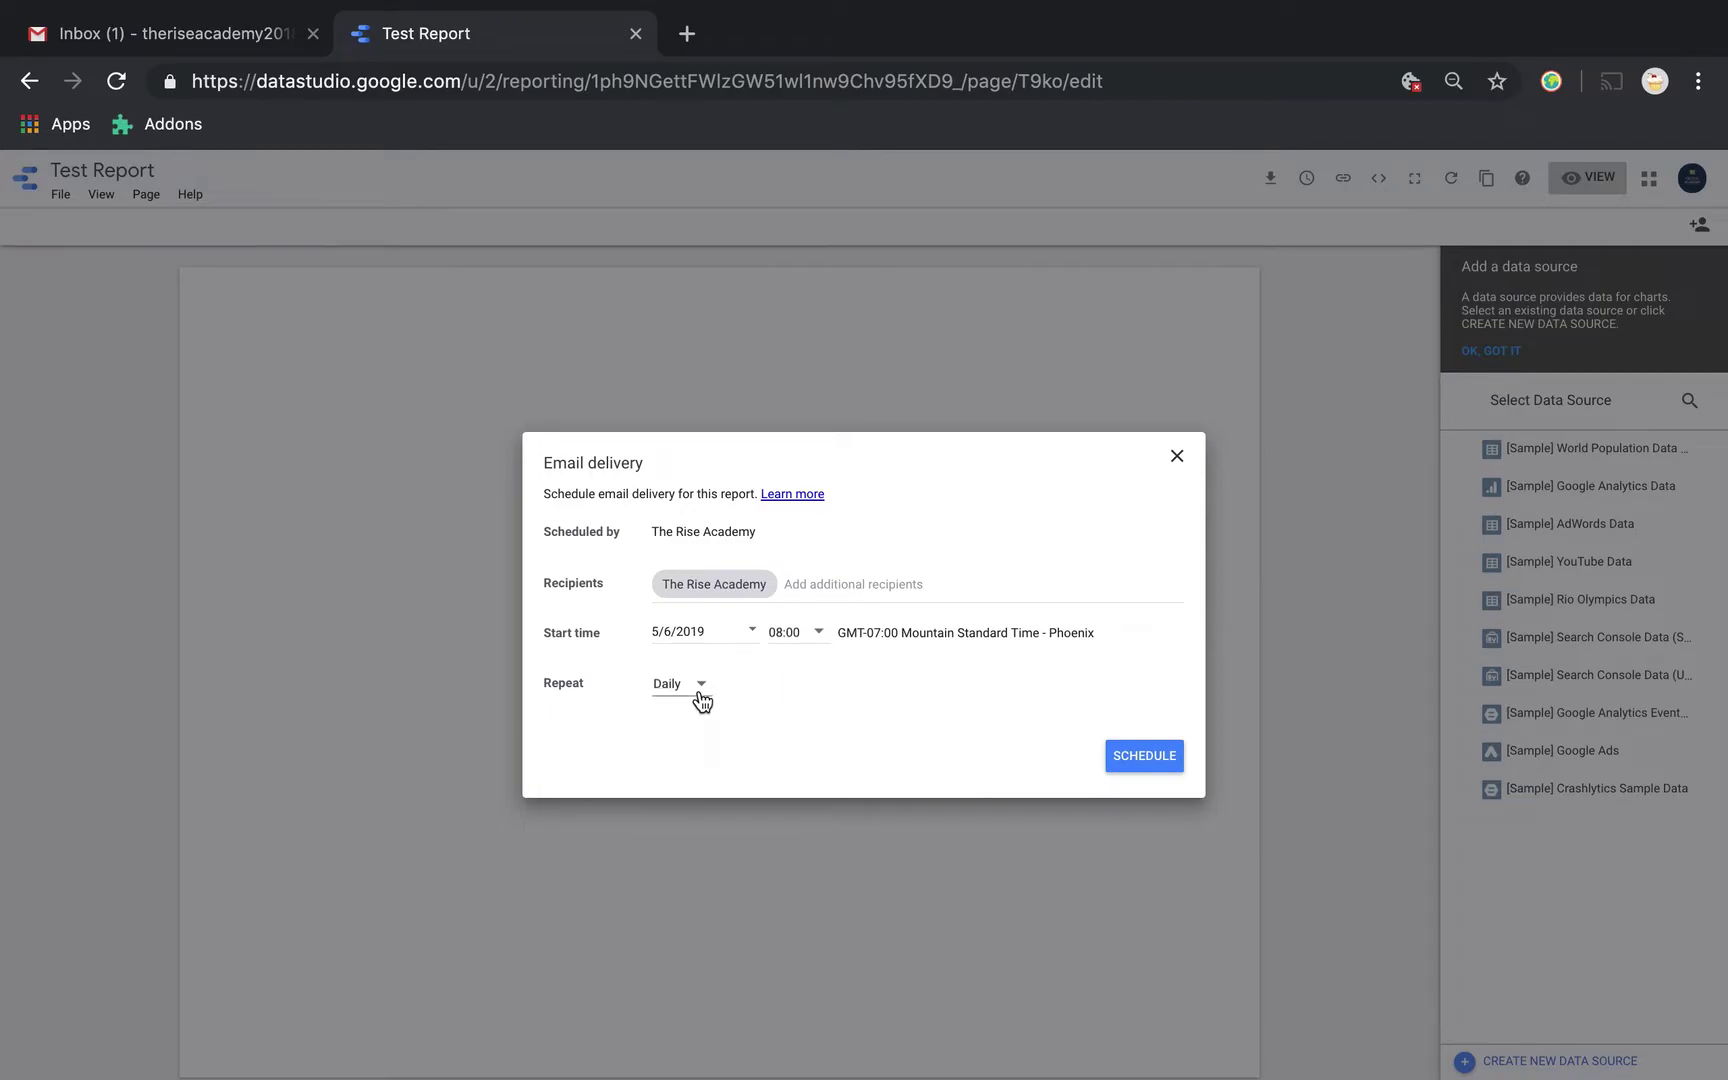
{"action": "left_click", "coordinate": [882, 697]}
{"action": "left_click", "coordinate": [1175, 458]}
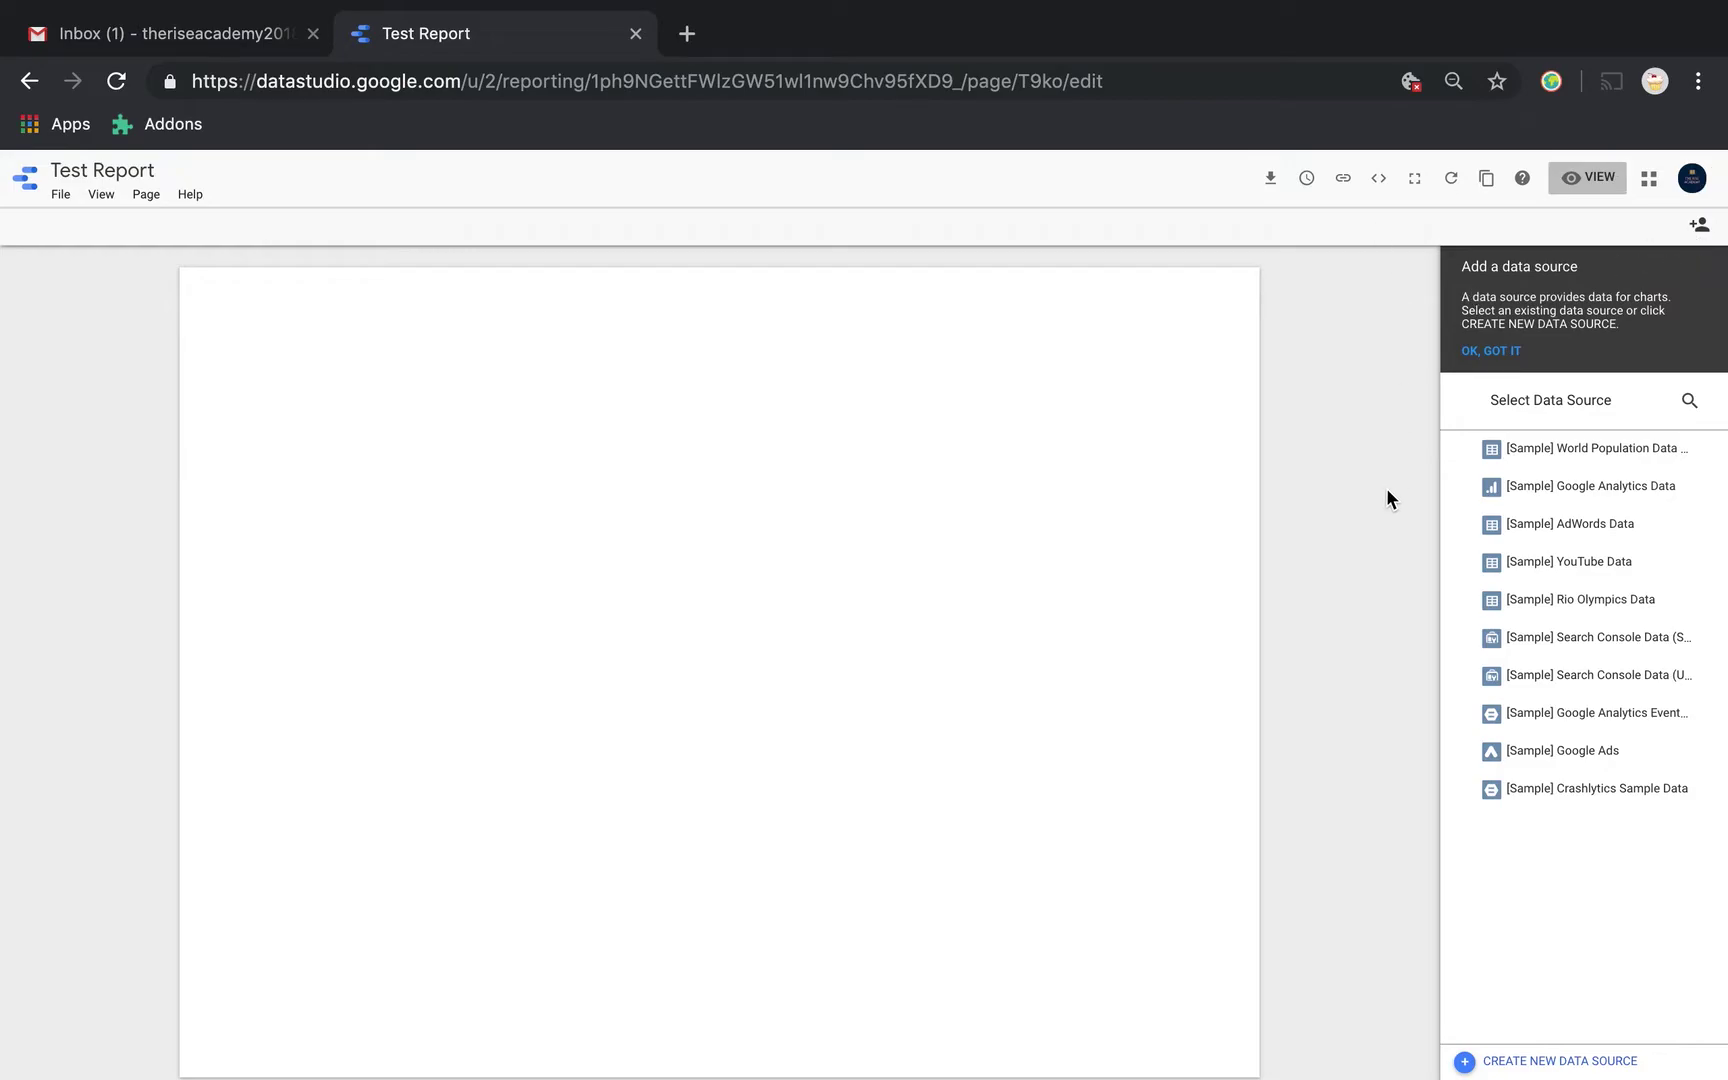
Browse the Google, partner and open source connectors available for a new data source, and cancel without connecting one
{"action": "left_click", "coordinate": [1543, 1063]}
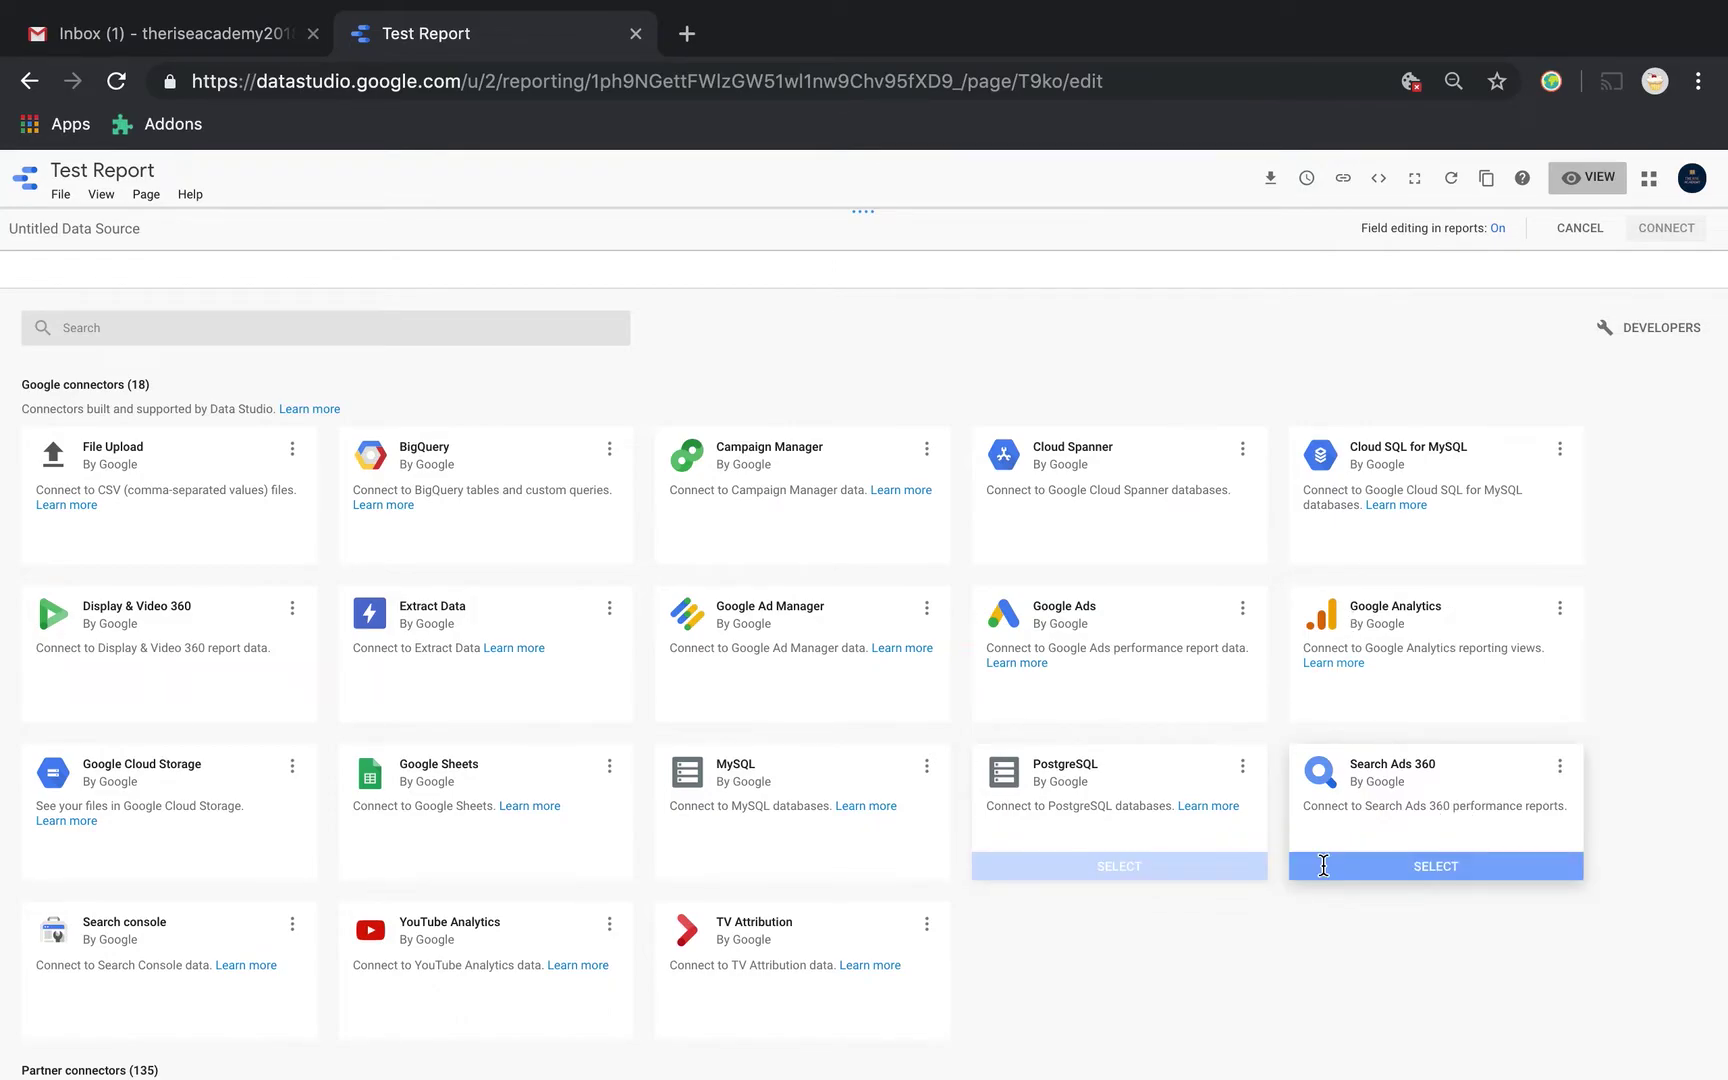
{"action": "scroll", "coordinate": [1254, 915], "scroll_direction": "down", "scroll_amount": 20}
{"action": "scroll", "coordinate": [1254, 915], "scroll_direction": "down", "scroll_amount": 15}
{"action": "scroll", "coordinate": [1254, 915], "scroll_direction": "down", "scroll_amount": 20}
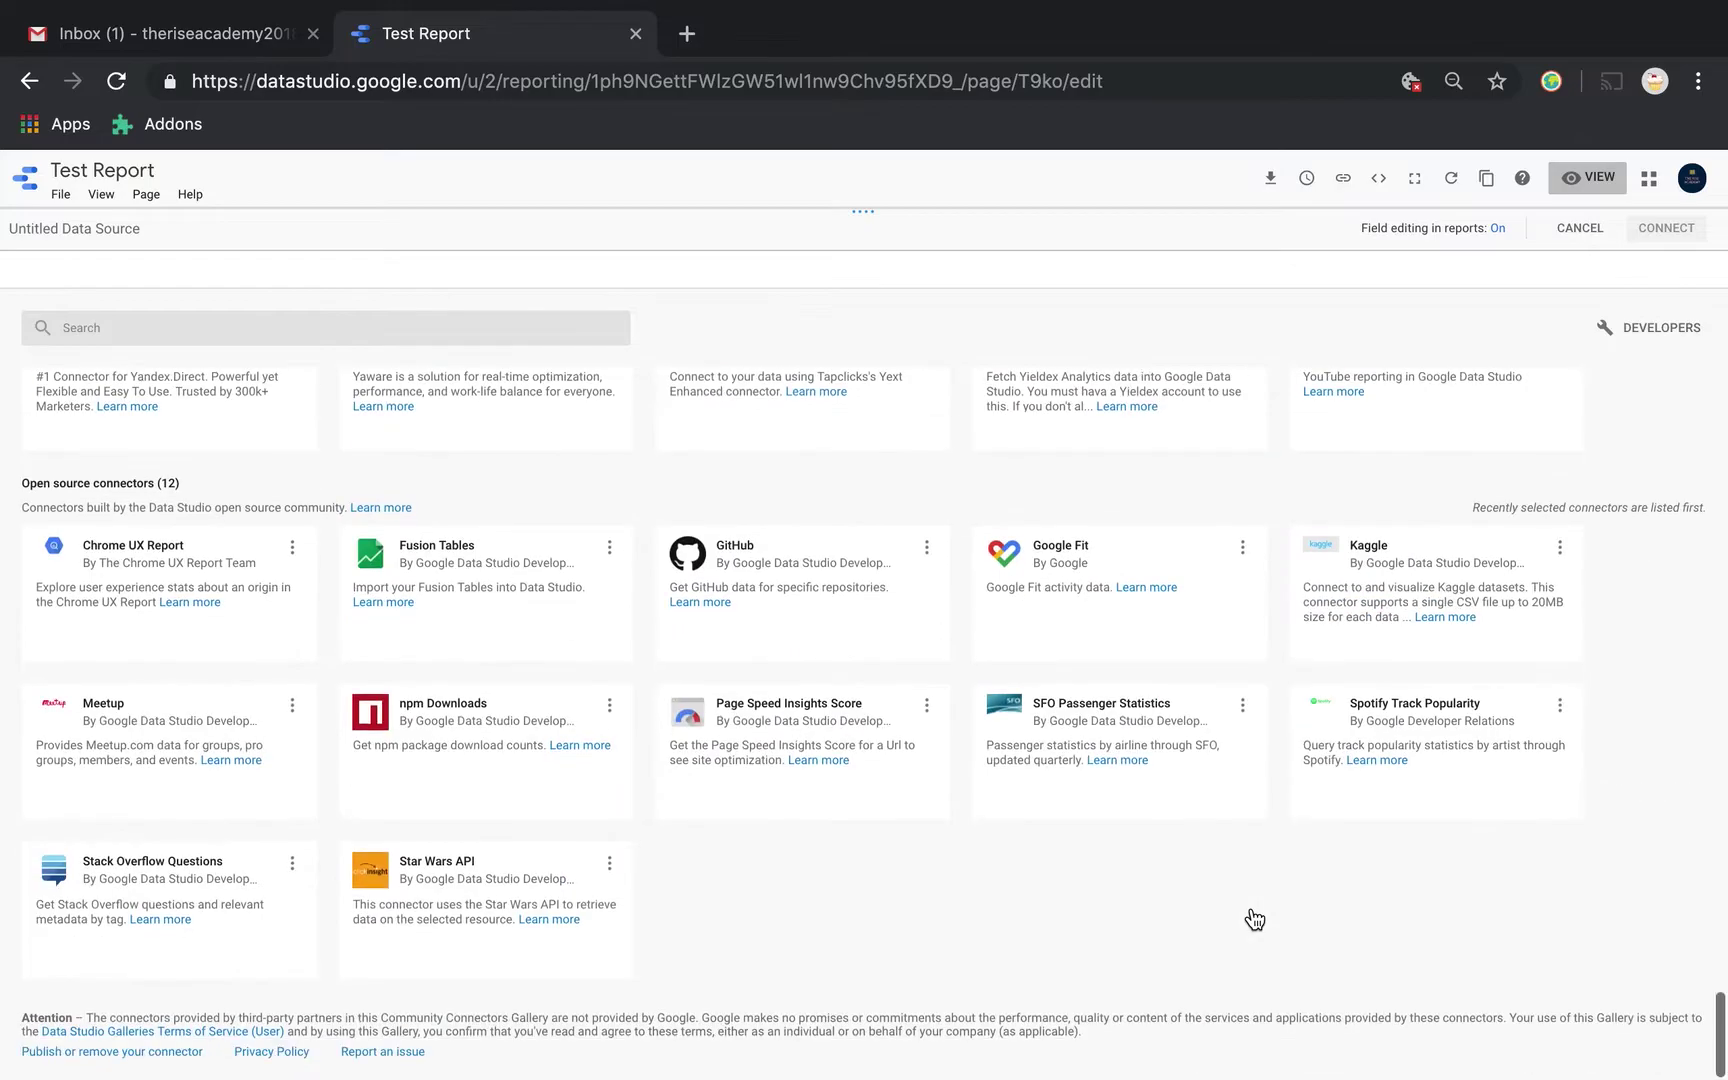
{"action": "scroll", "coordinate": [1246, 883], "scroll_direction": "up", "scroll_amount": 20}
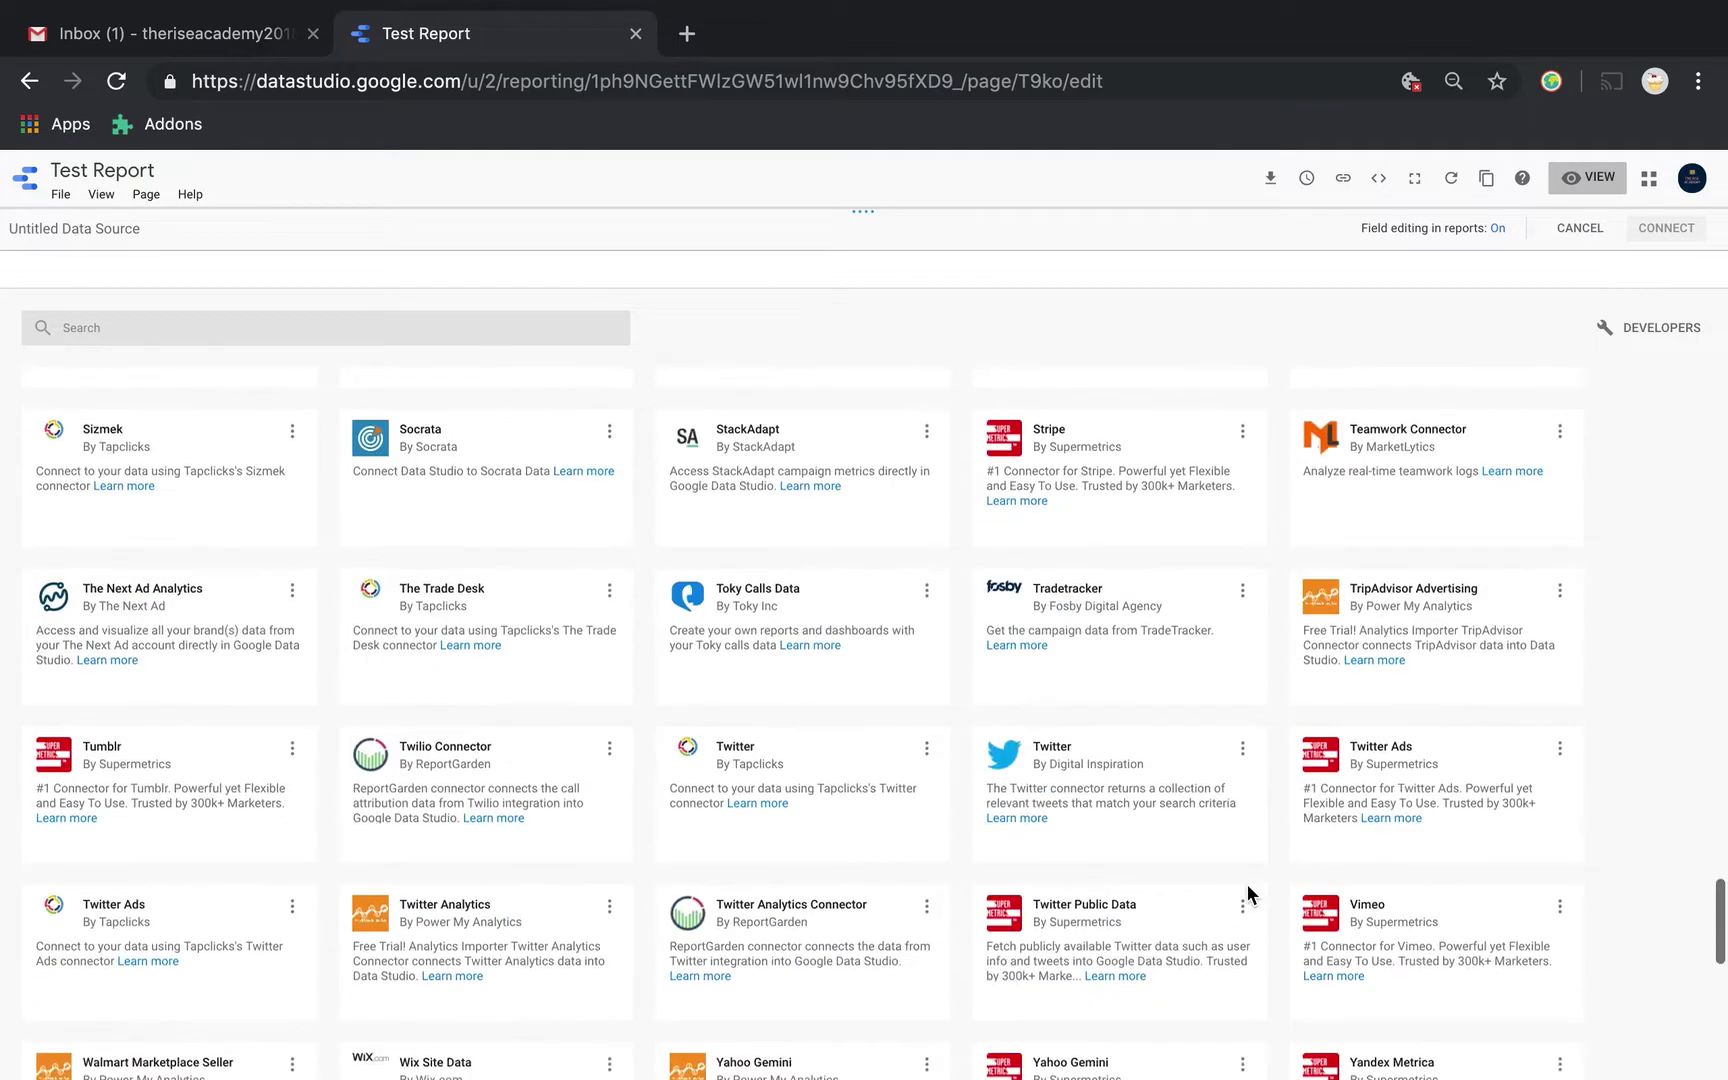
{"action": "scroll", "coordinate": [1246, 893], "scroll_direction": "up", "scroll_amount": 20}
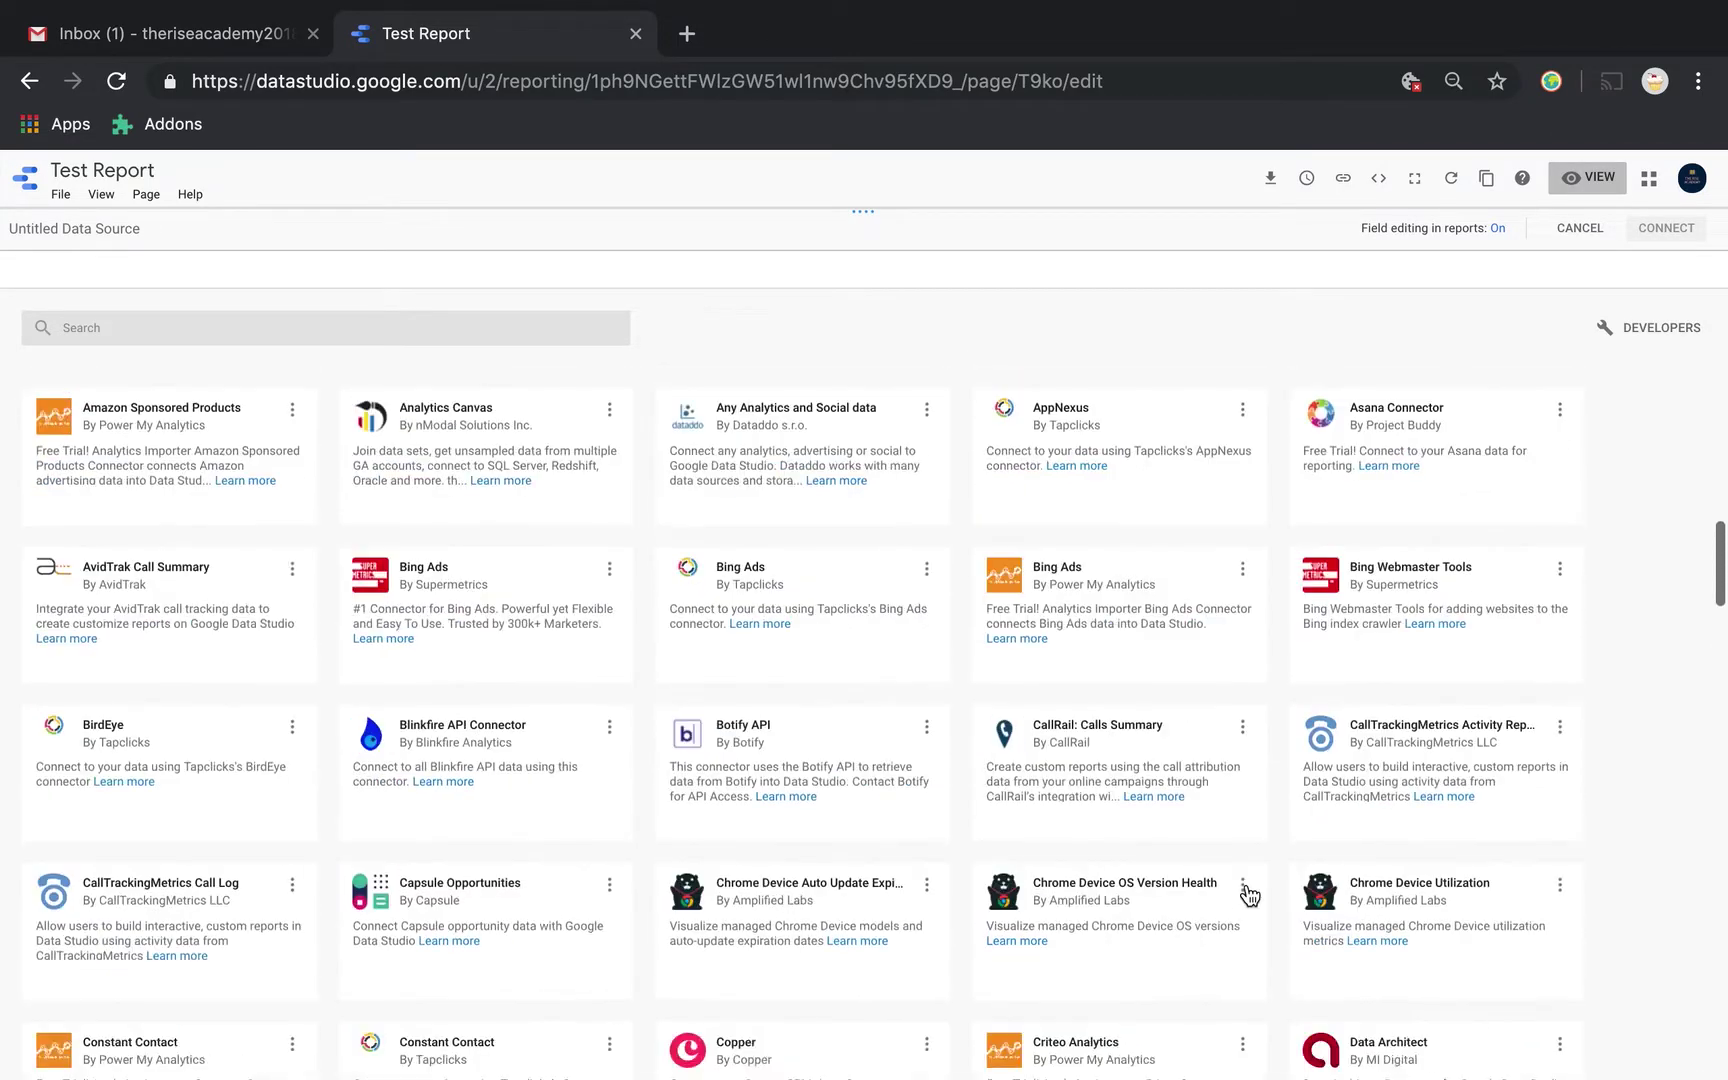
{"action": "scroll", "coordinate": [1246, 883], "scroll_direction": "up", "scroll_amount": 6}
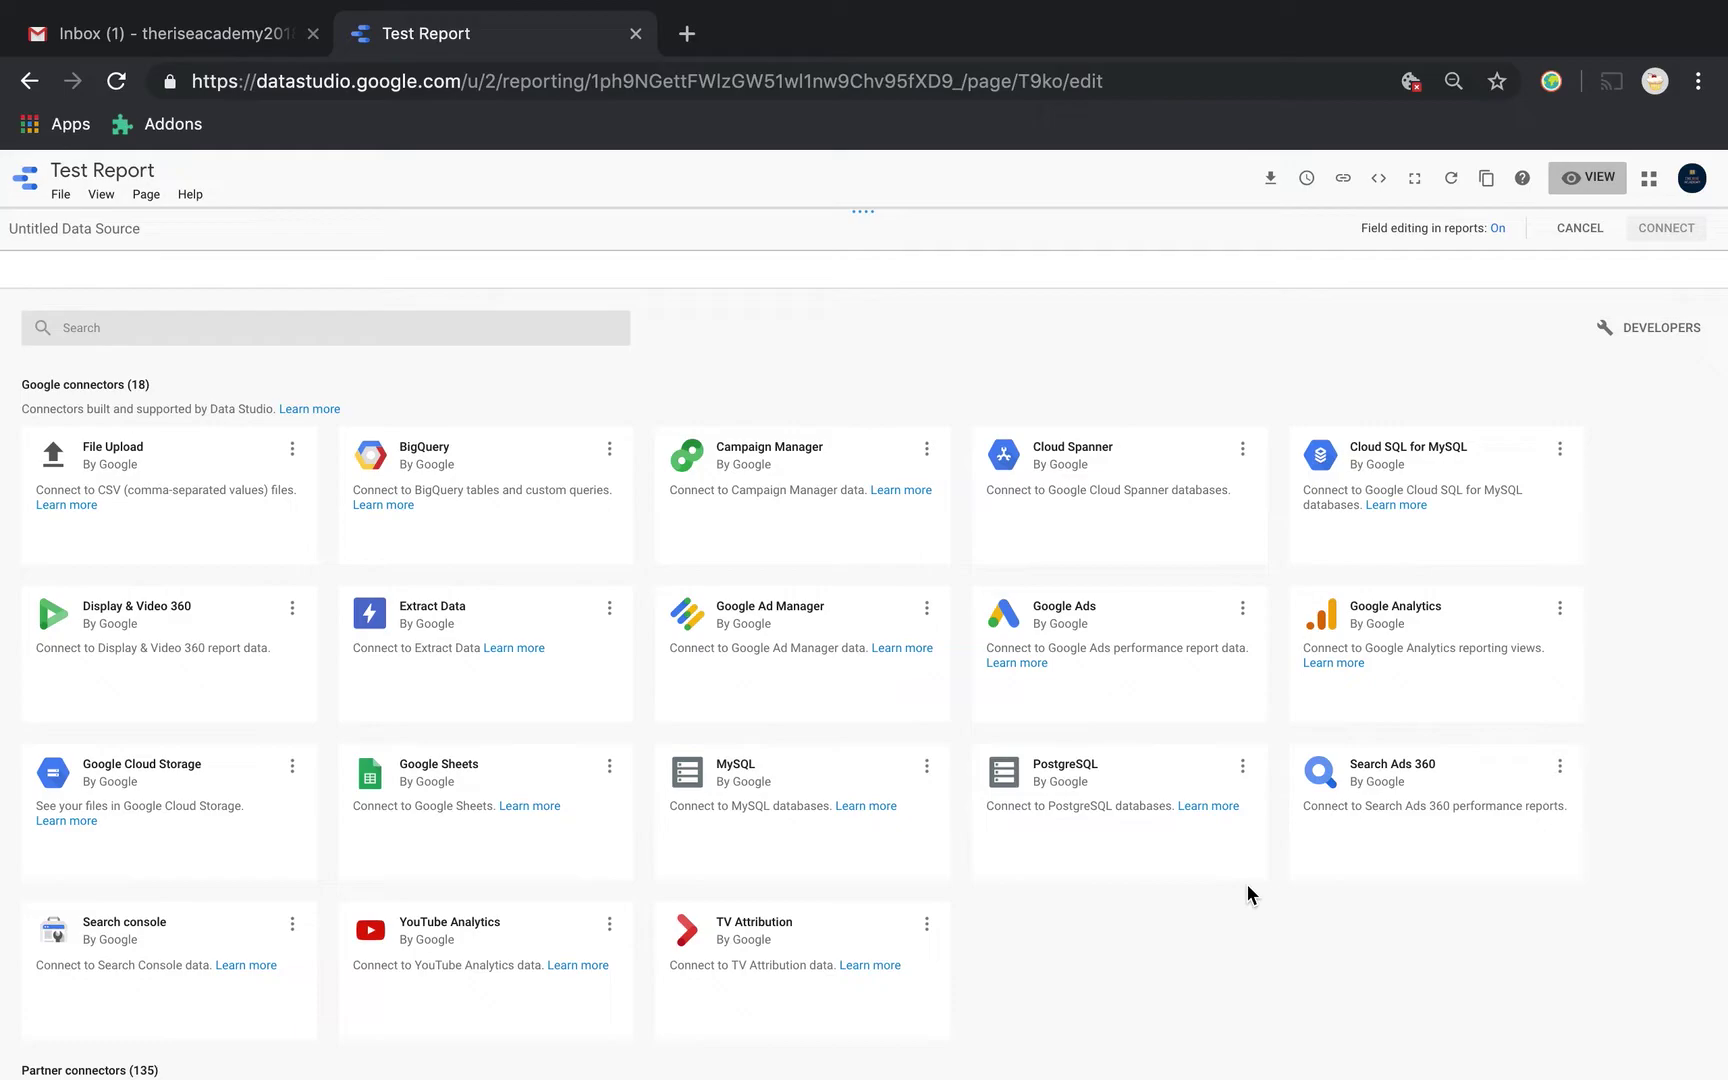
{"action": "left_click", "coordinate": [1579, 230]}
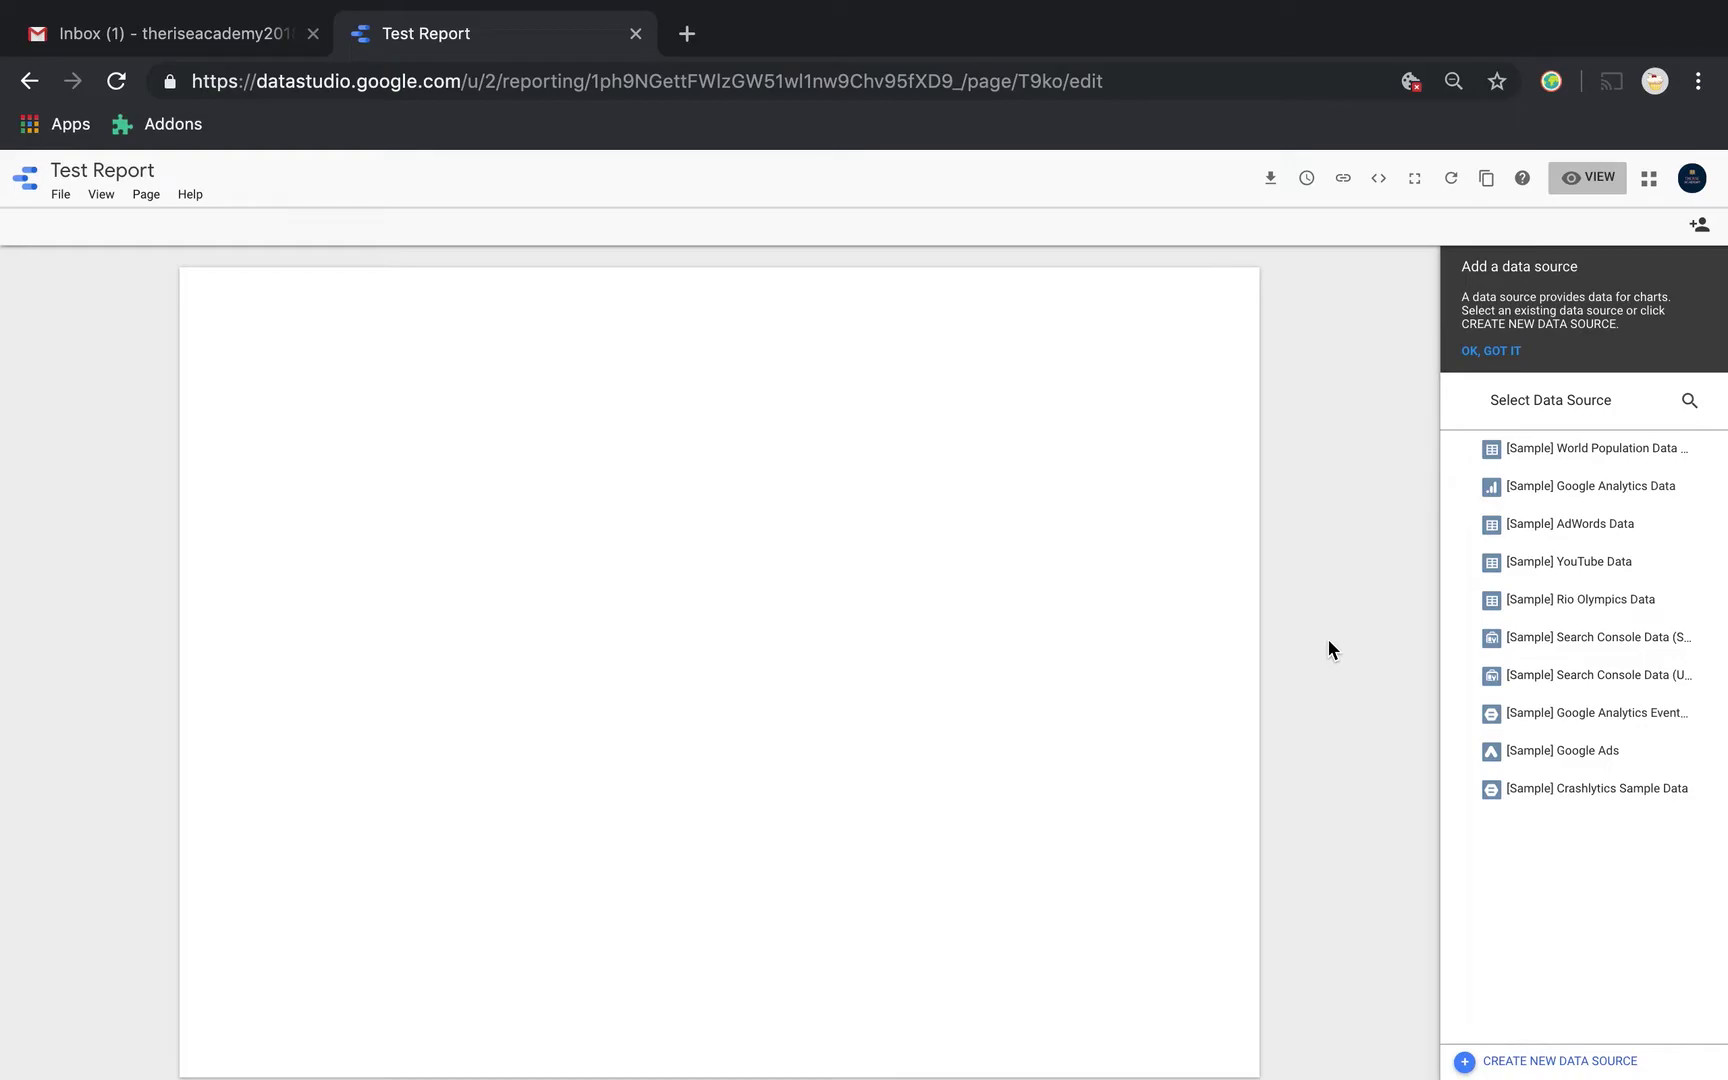
Add the "[Sample] YouTube Data" data source to the report
{"action": "left_click", "coordinate": [1573, 565]}
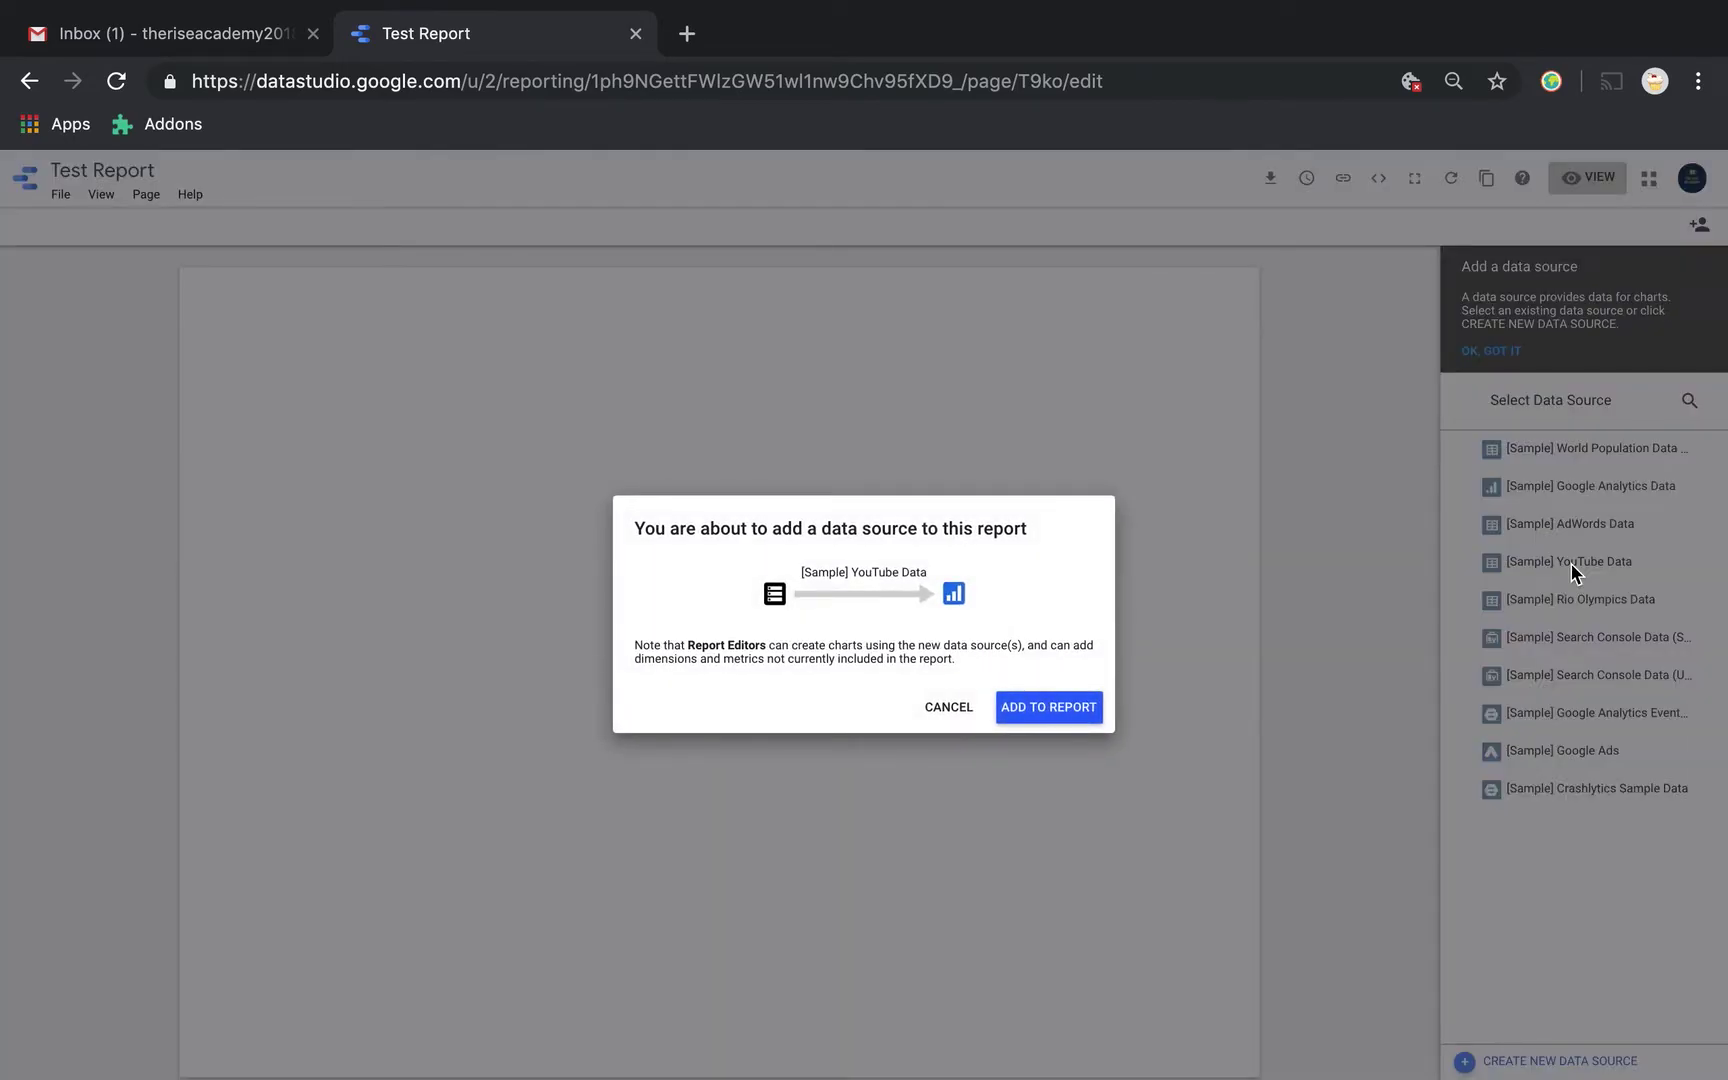
{"action": "left_click", "coordinate": [1066, 708]}
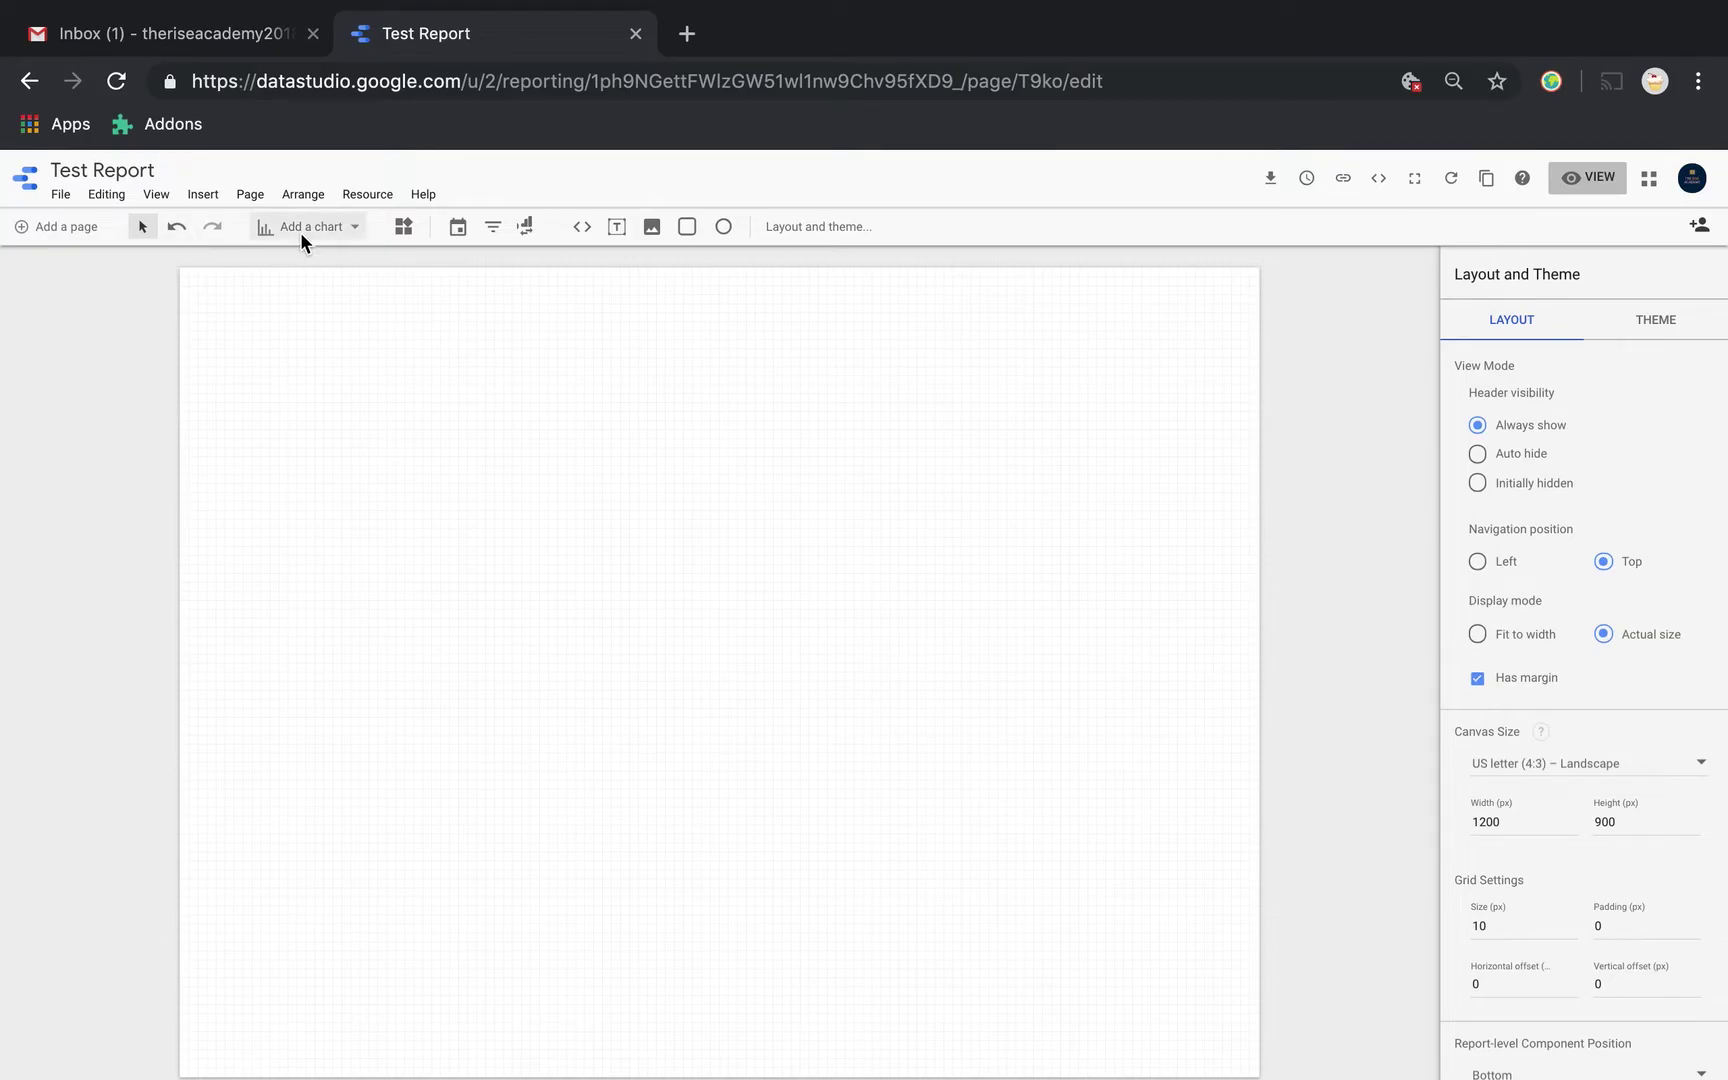
Insert a time series chart, enlarge it and position it near the middle of the page, leaving space above it
{"action": "left_click", "coordinate": [353, 230]}
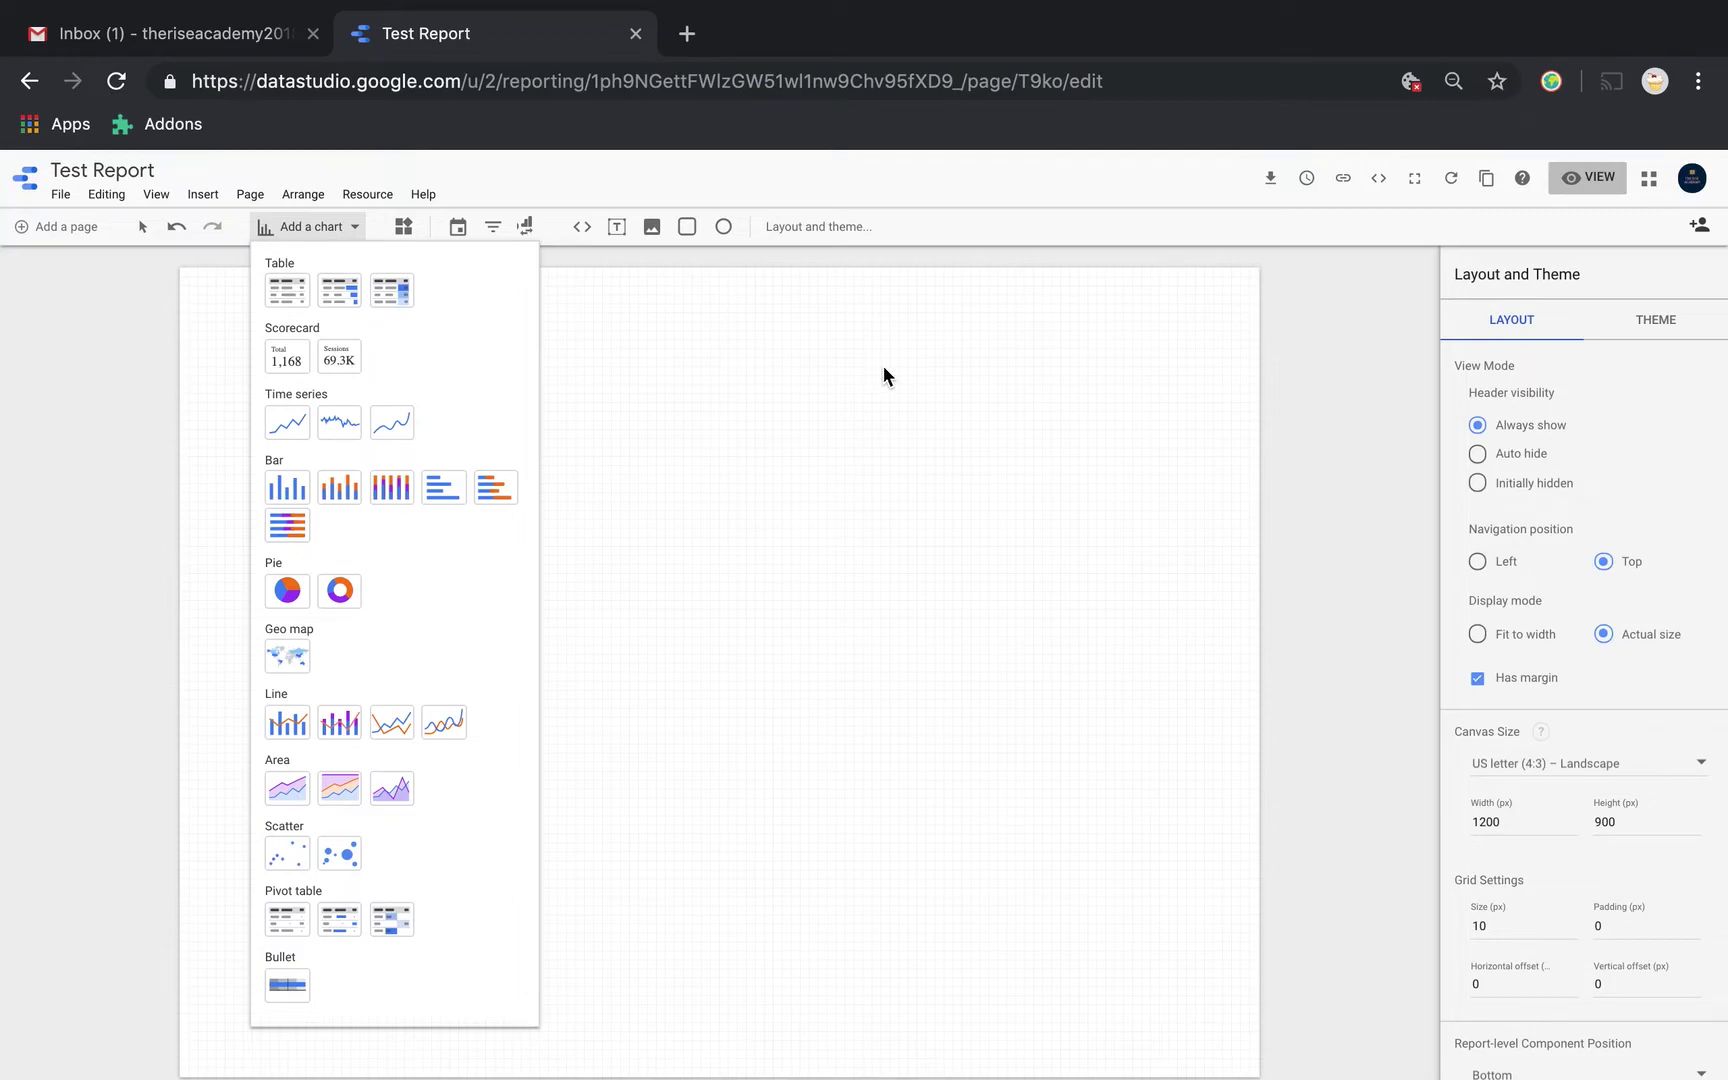
{"action": "left_click", "coordinate": [292, 433]}
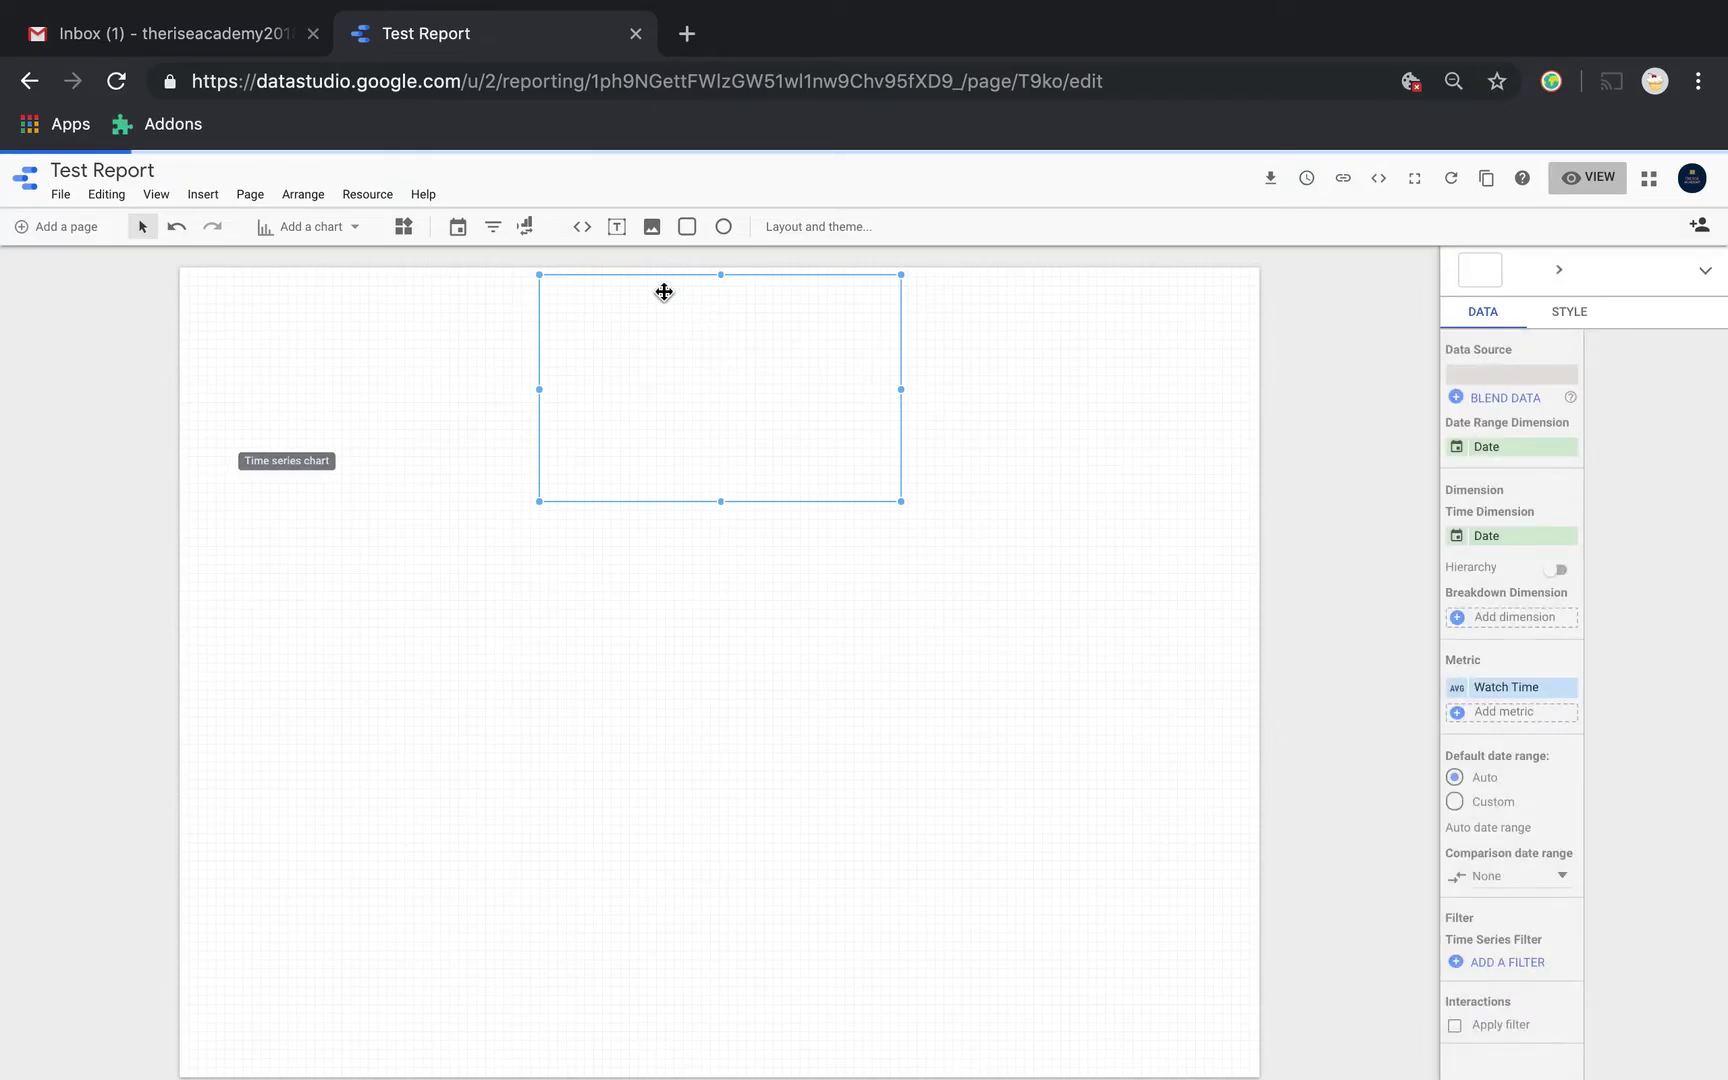
{"action": "left_click_drag", "start_coordinate": [664, 292], "coordinate": [551, 414]}
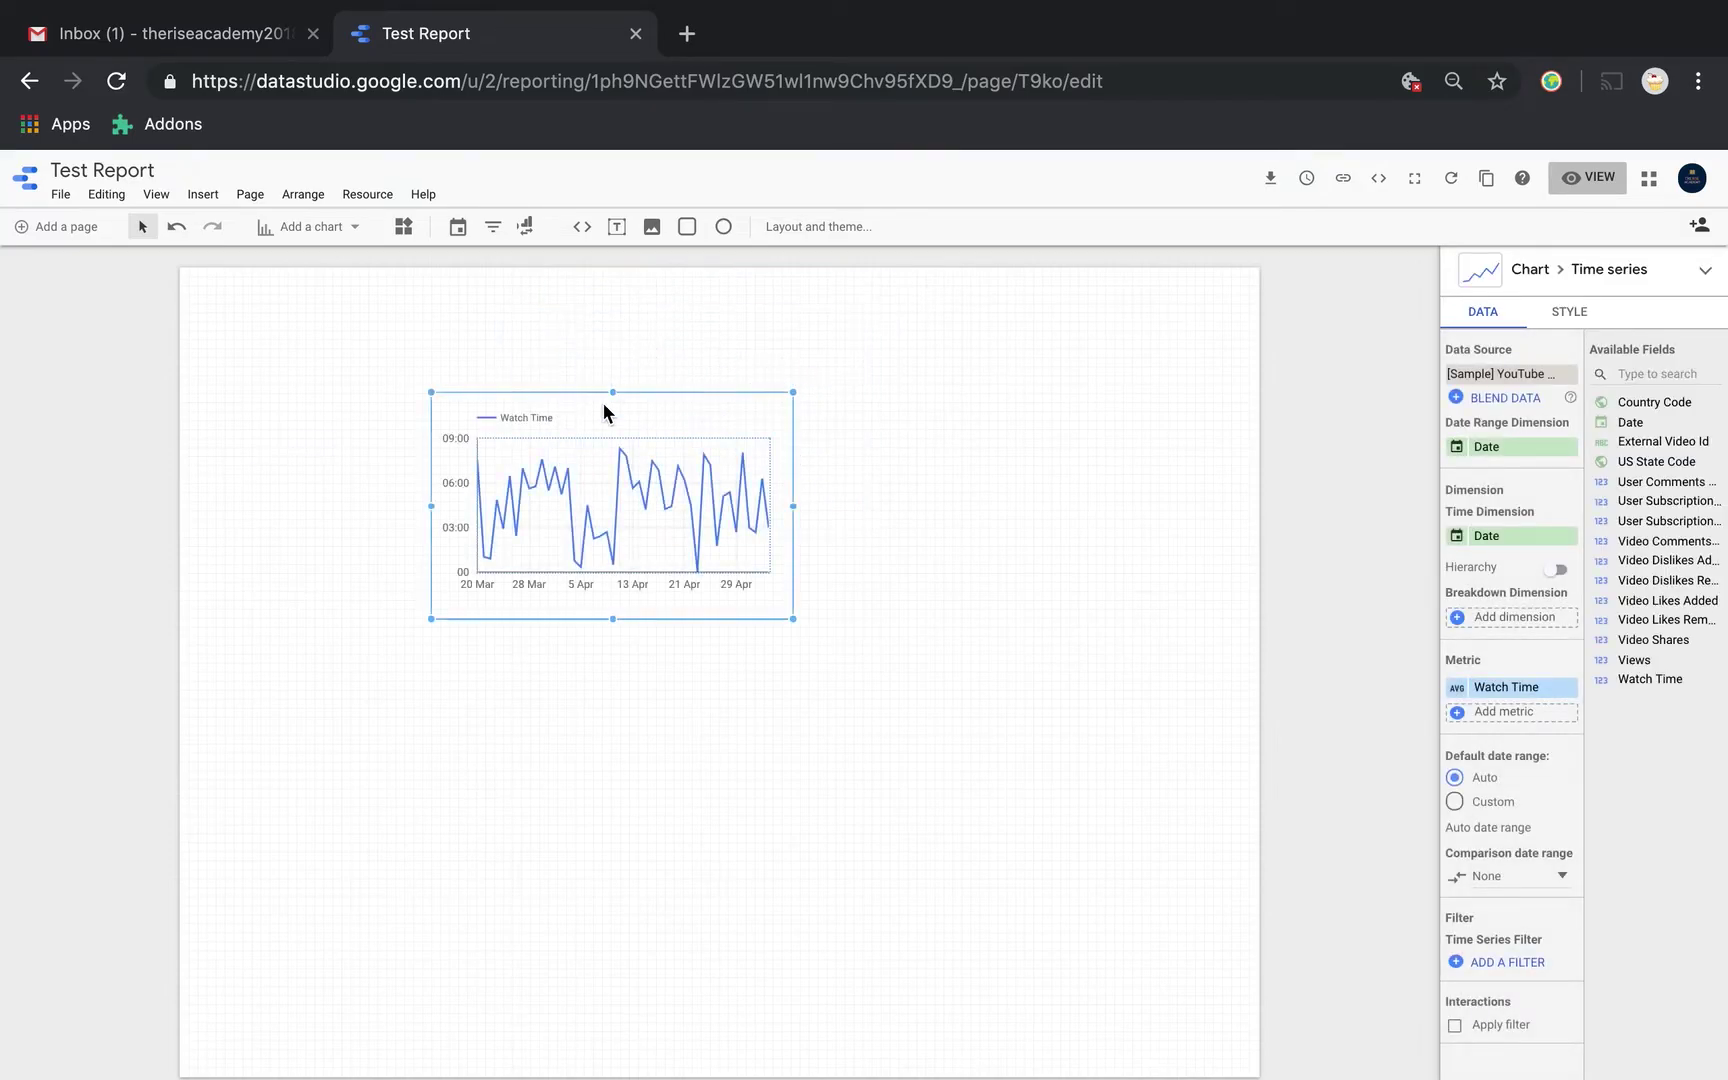
{"action": "left_click_drag", "start_coordinate": [795, 619], "coordinate": [1045, 754]}
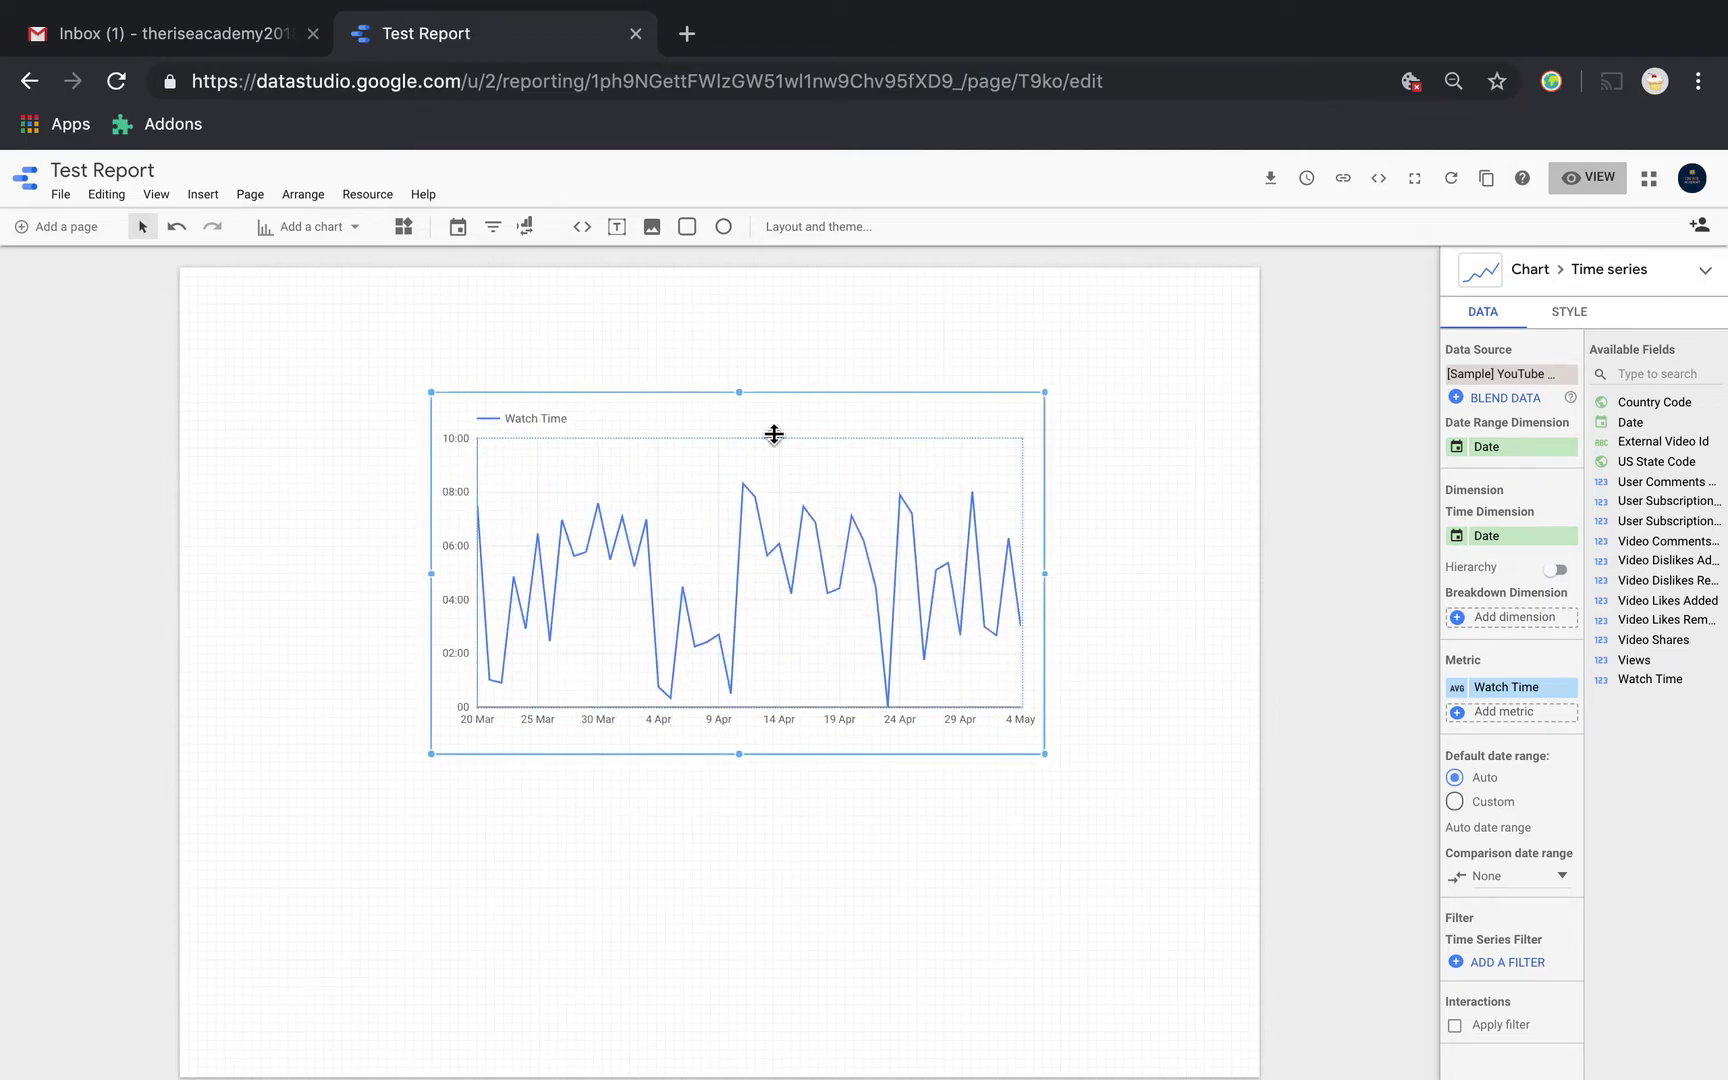
{"action": "left_click_drag", "start_coordinate": [733, 424], "coordinate": [713, 431]}
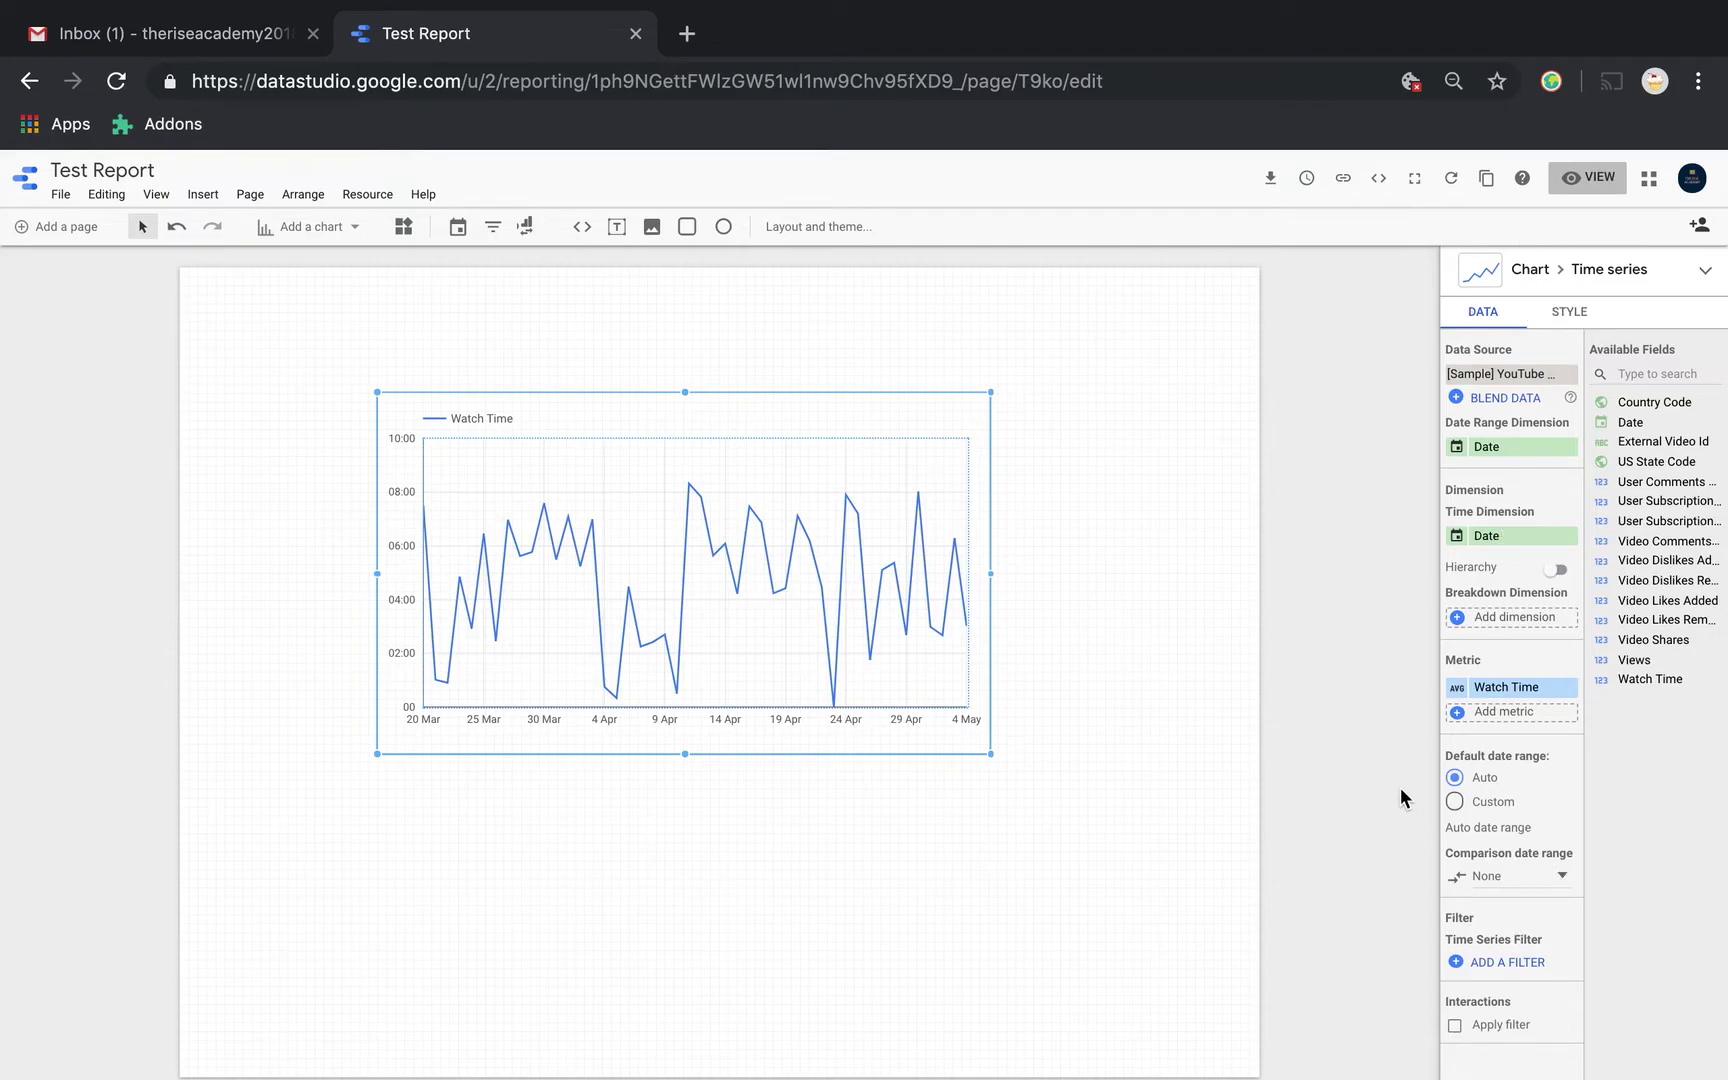
Review the time series chart's style options, its data settings and the available fields of the data source
{"action": "left_click", "coordinate": [1576, 316]}
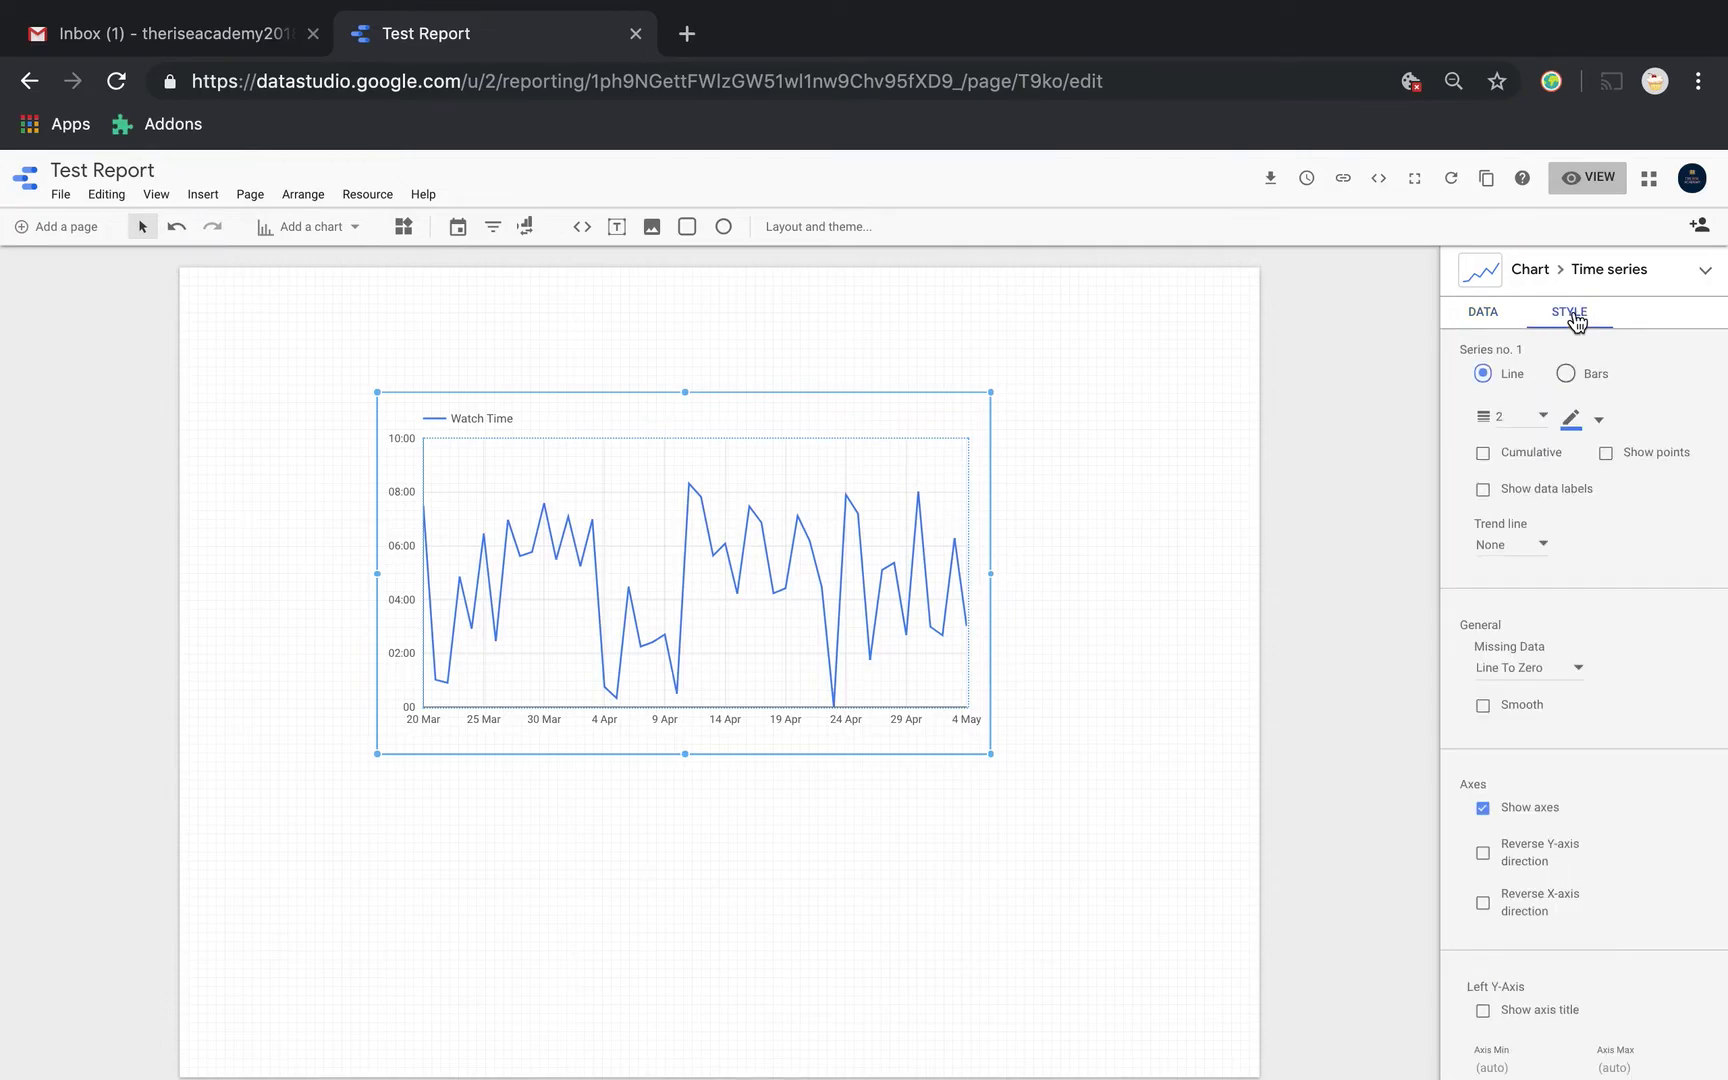
{"action": "left_click", "coordinate": [1484, 314]}
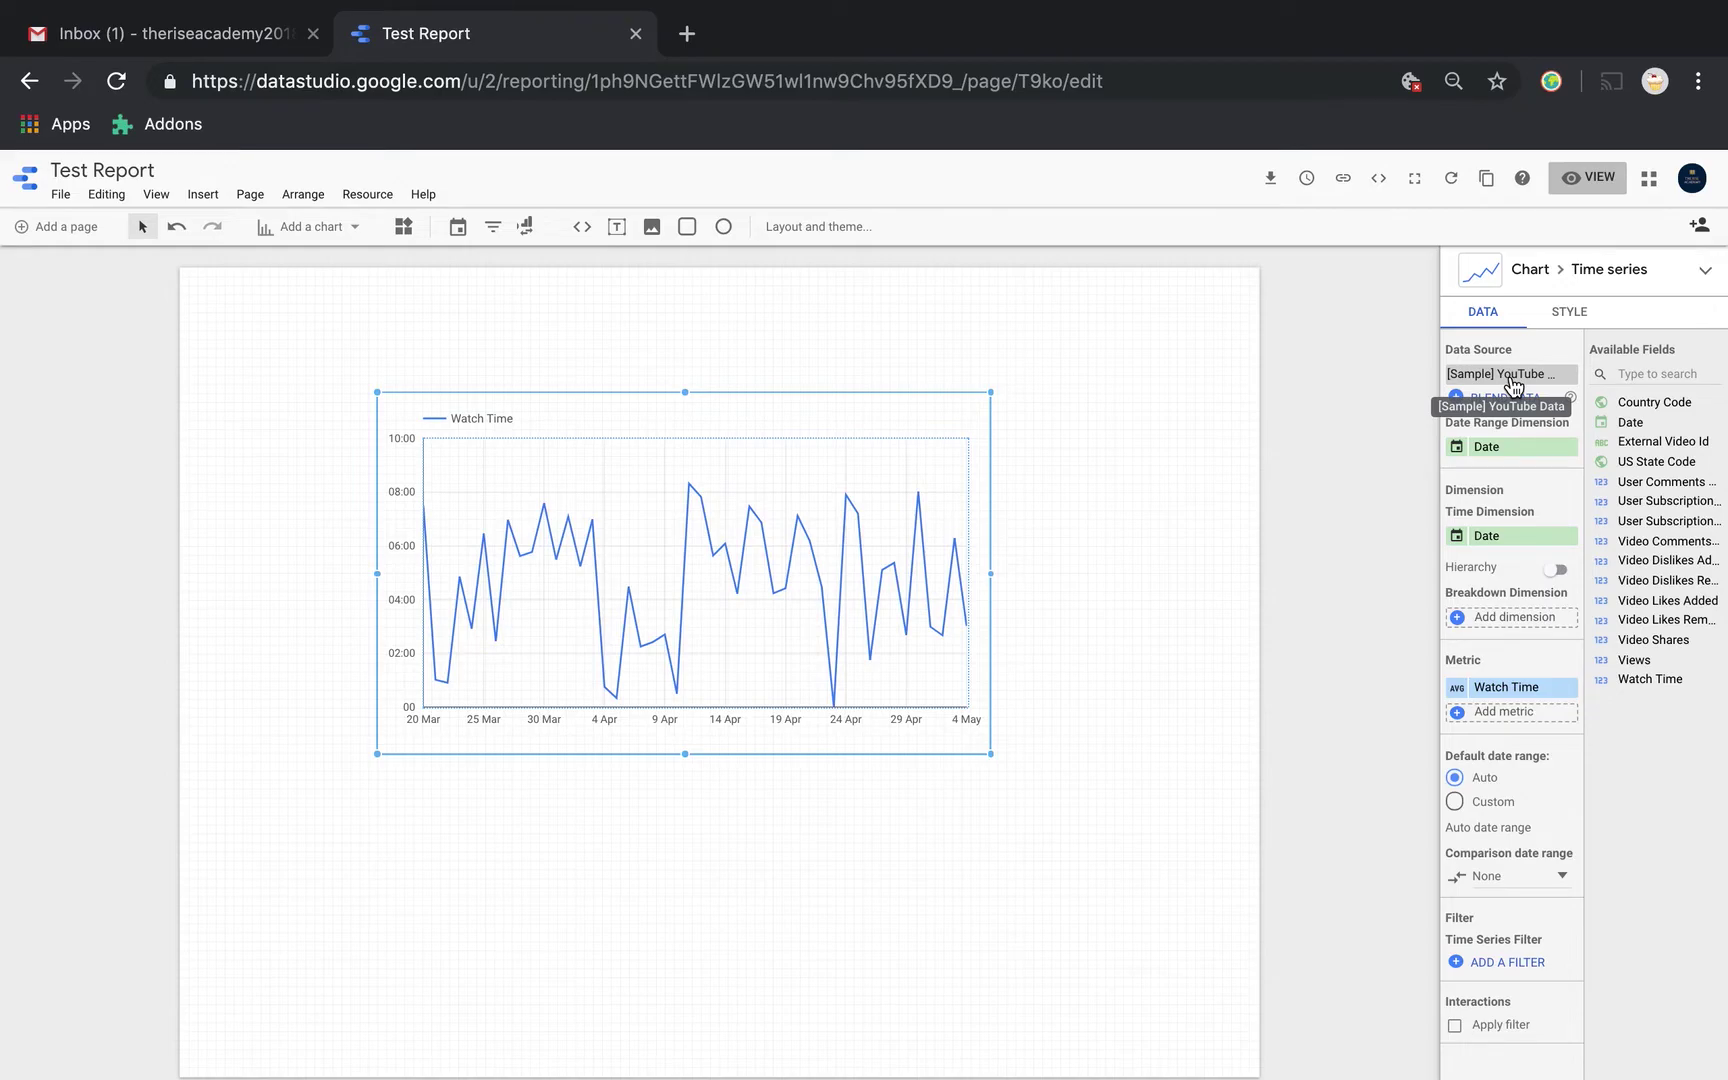
{"action": "left_click_drag", "start_coordinate": [1638, 420], "coordinate": [1648, 470]}
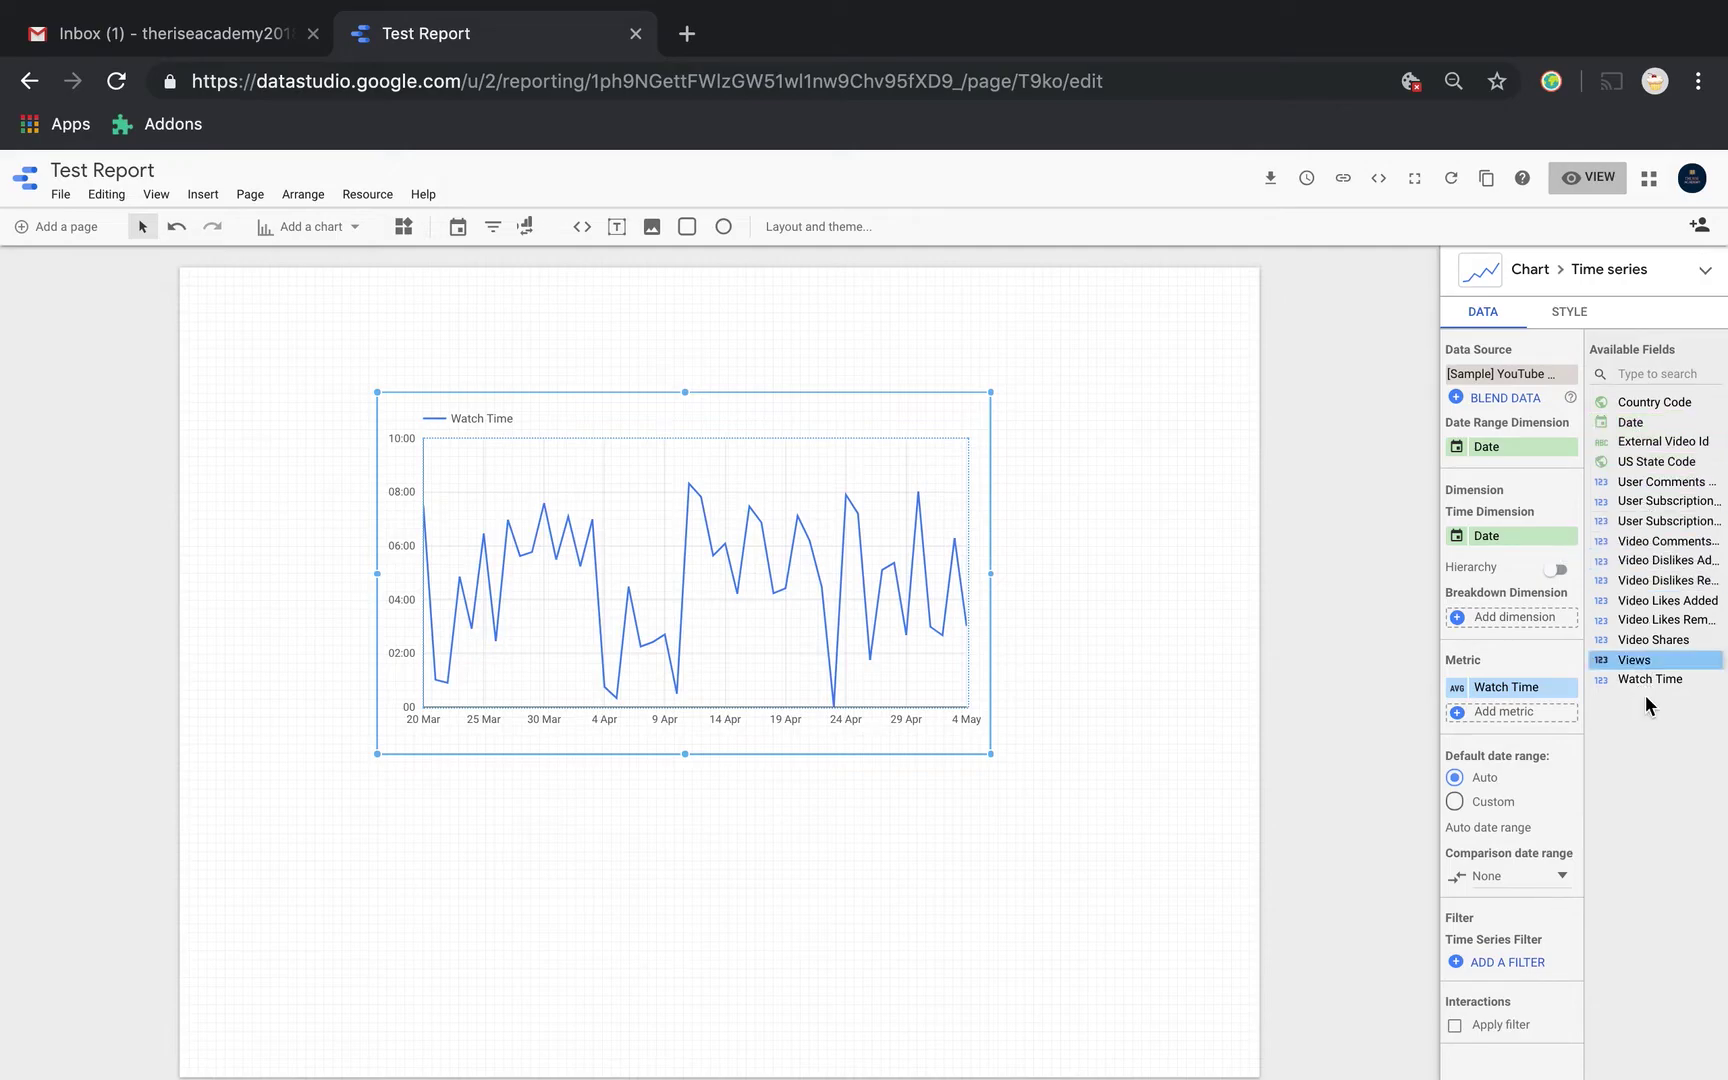
{"action": "left_click_drag", "start_coordinate": [1650, 680], "coordinate": [1490, 455]}
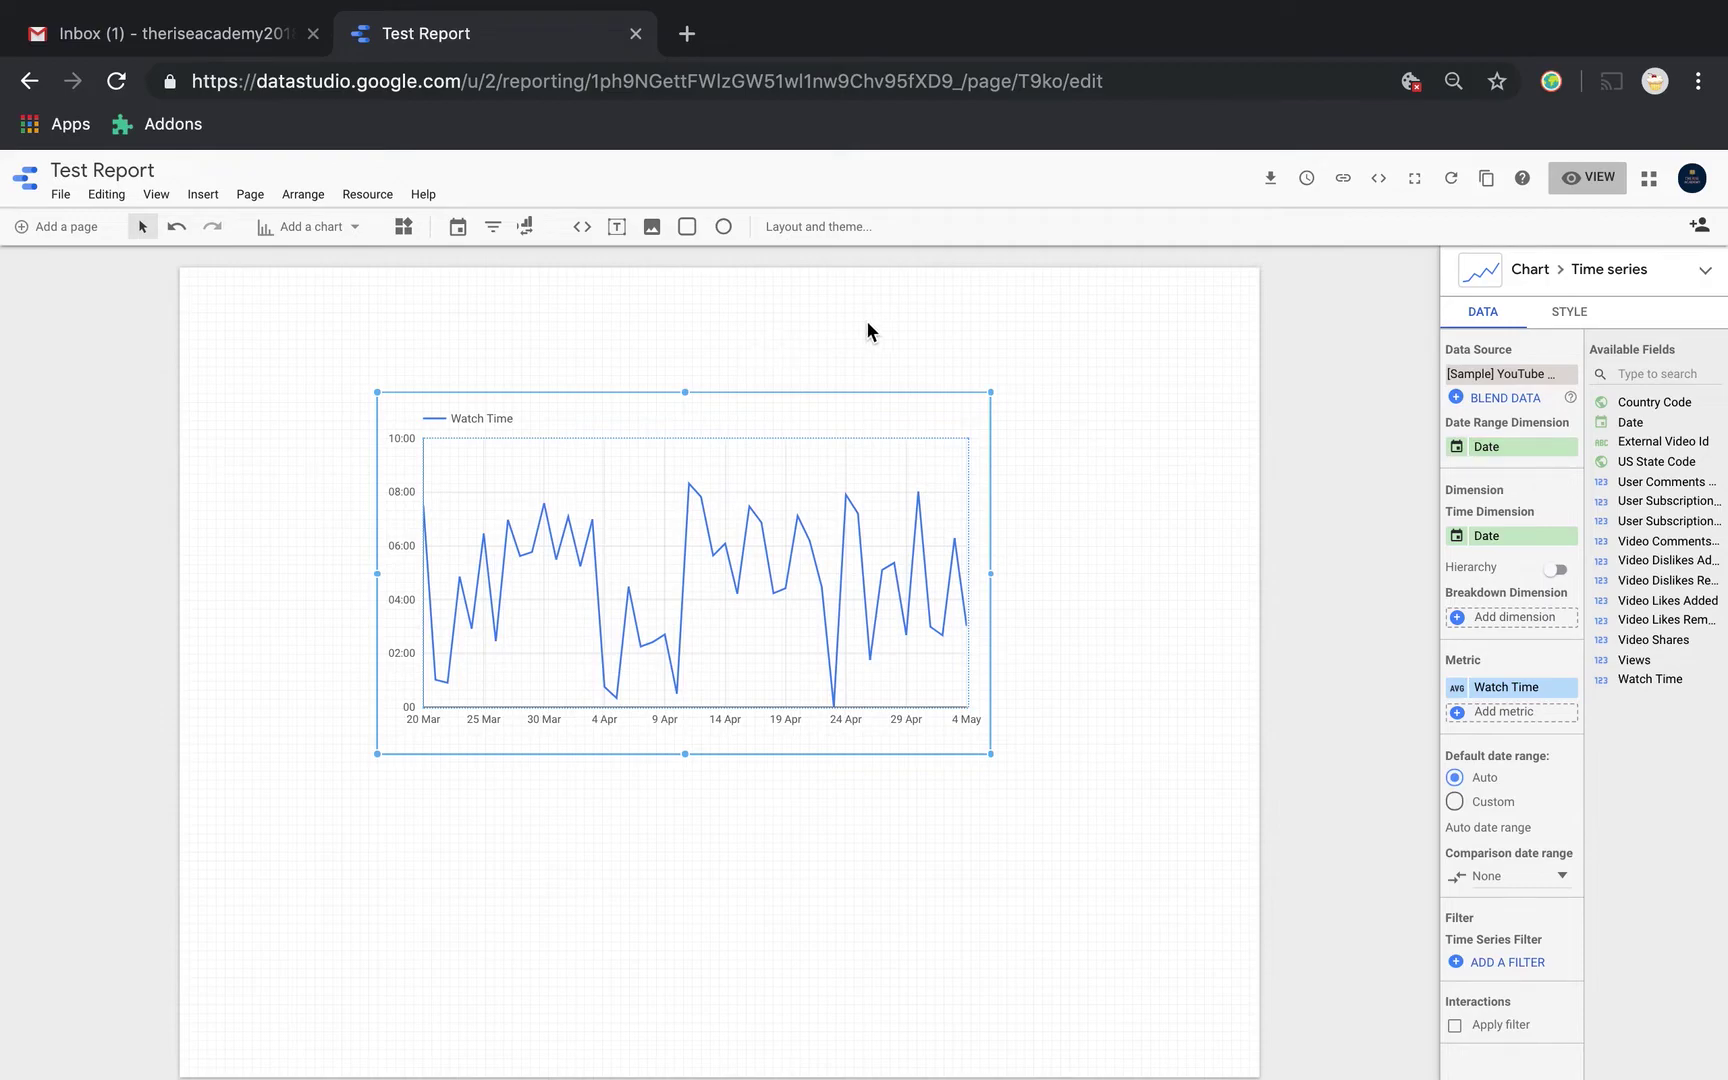
Add a date range control and place it above the chart near the page's upper-right corner
{"action": "left_click", "coordinate": [457, 229]}
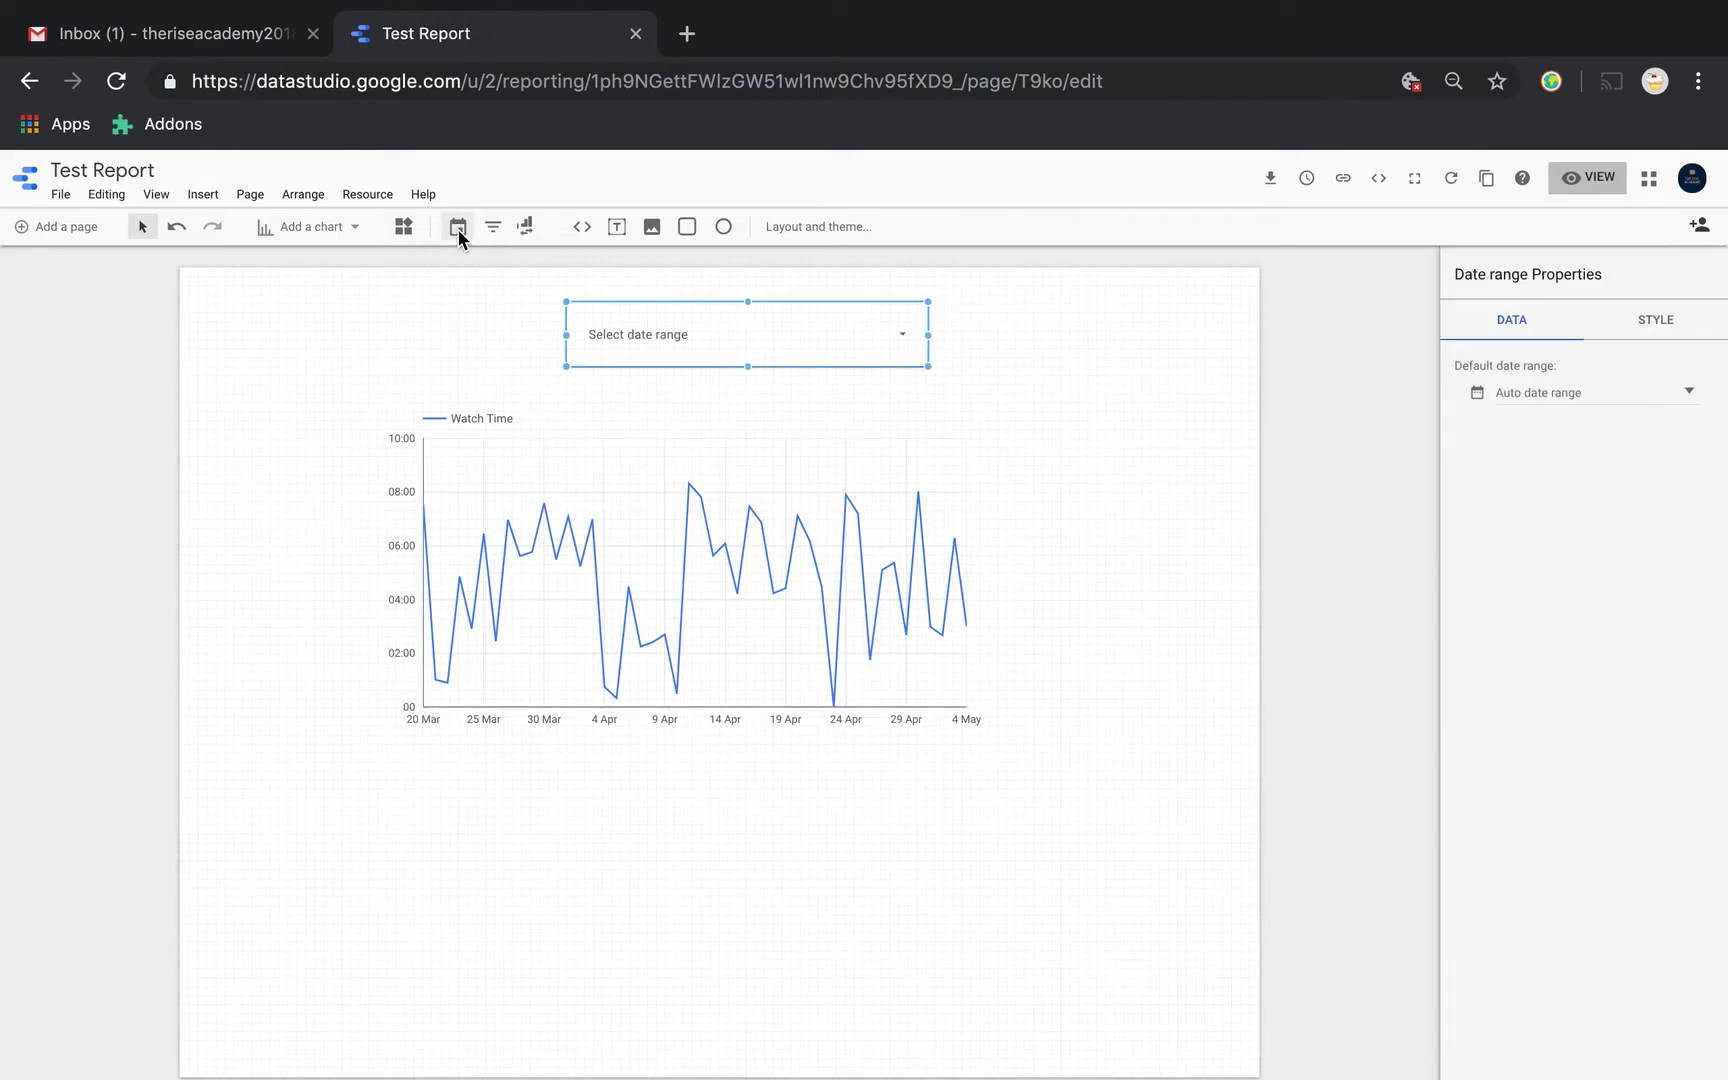
{"action": "left_click_drag", "start_coordinate": [698, 326], "coordinate": [975, 307]}
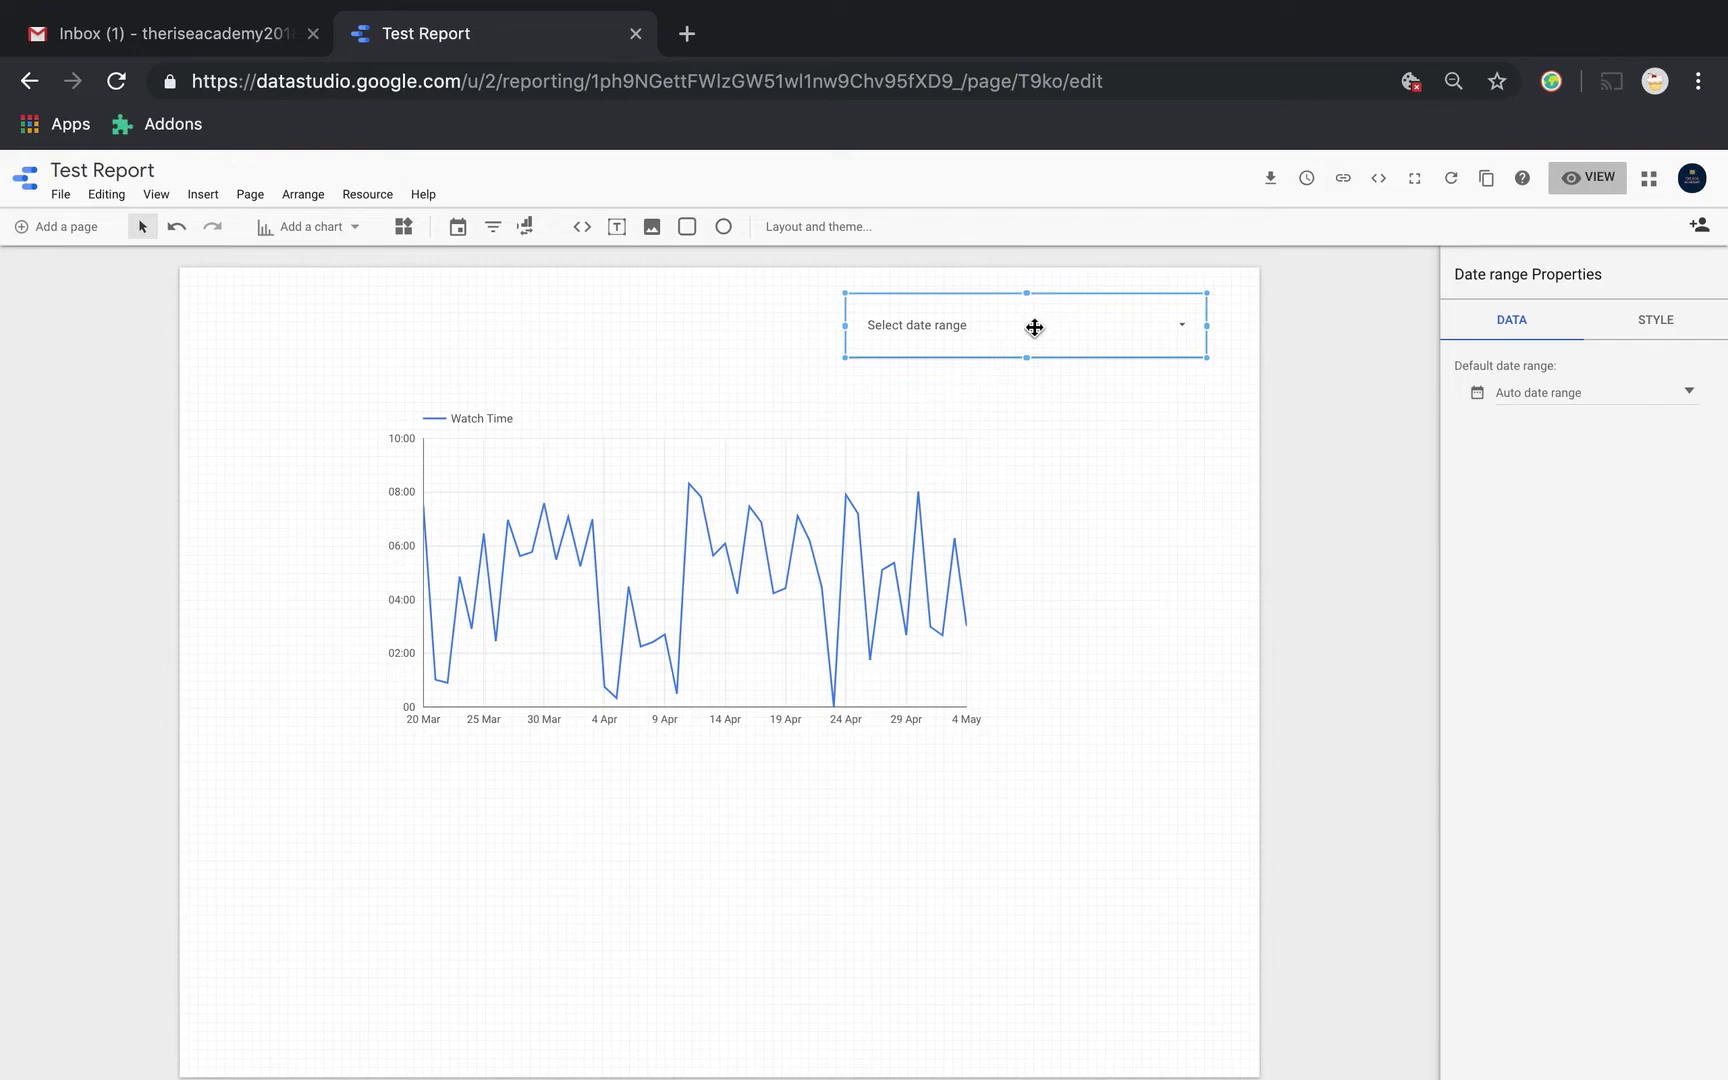
Check the chart's date range dimension and preview the report with the date range control's calendar open, returning to edit mode
{"action": "left_click", "coordinate": [858, 485]}
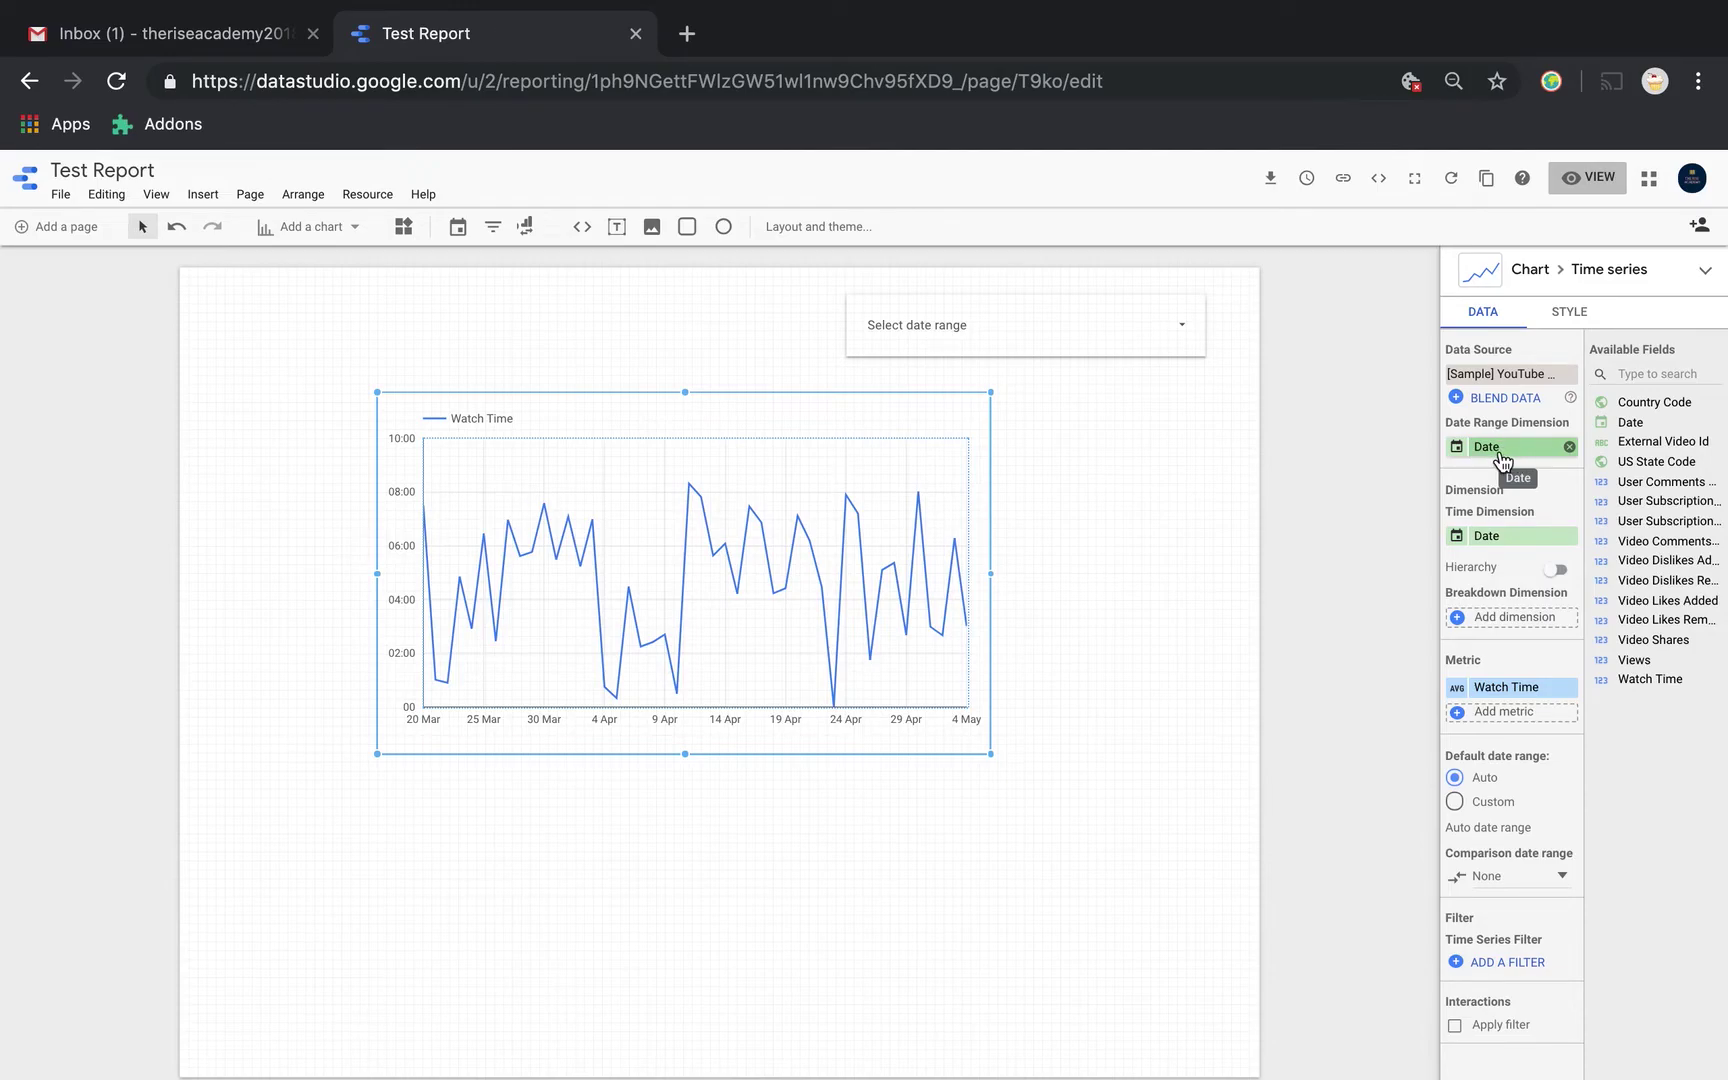
{"action": "left_click", "coordinate": [1049, 335]}
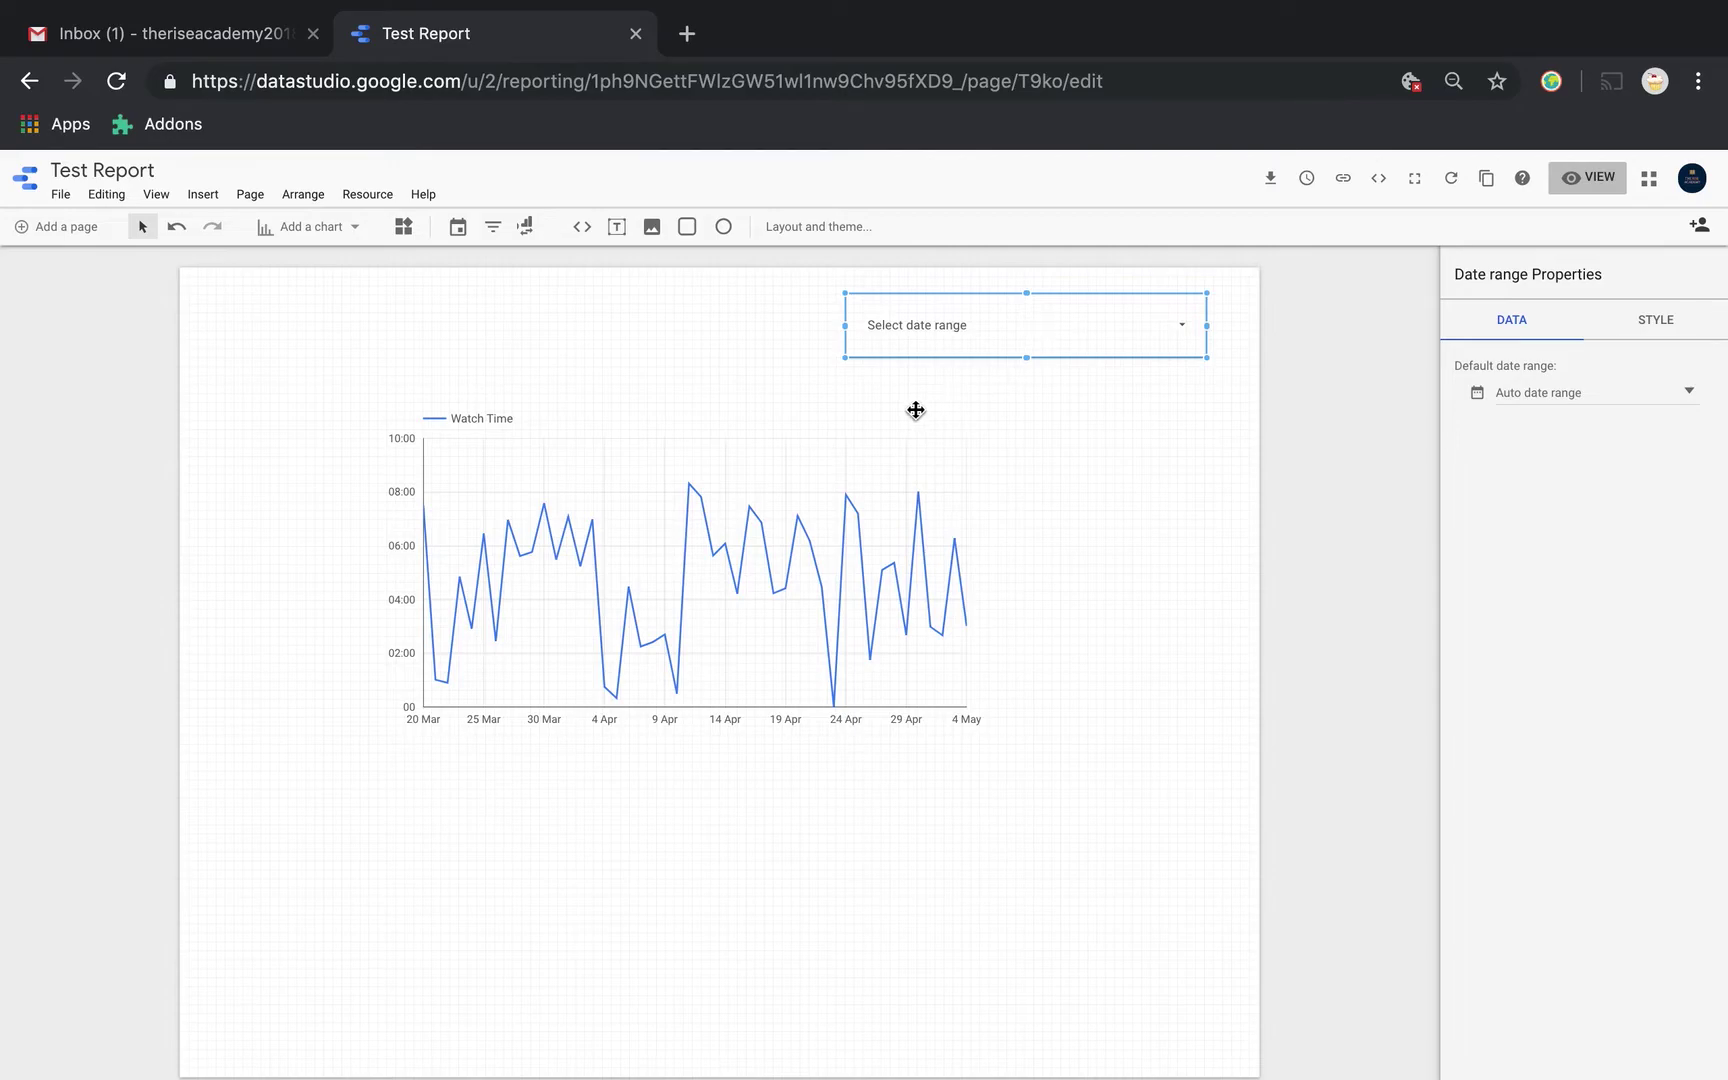
{"action": "left_click", "coordinate": [1590, 178]}
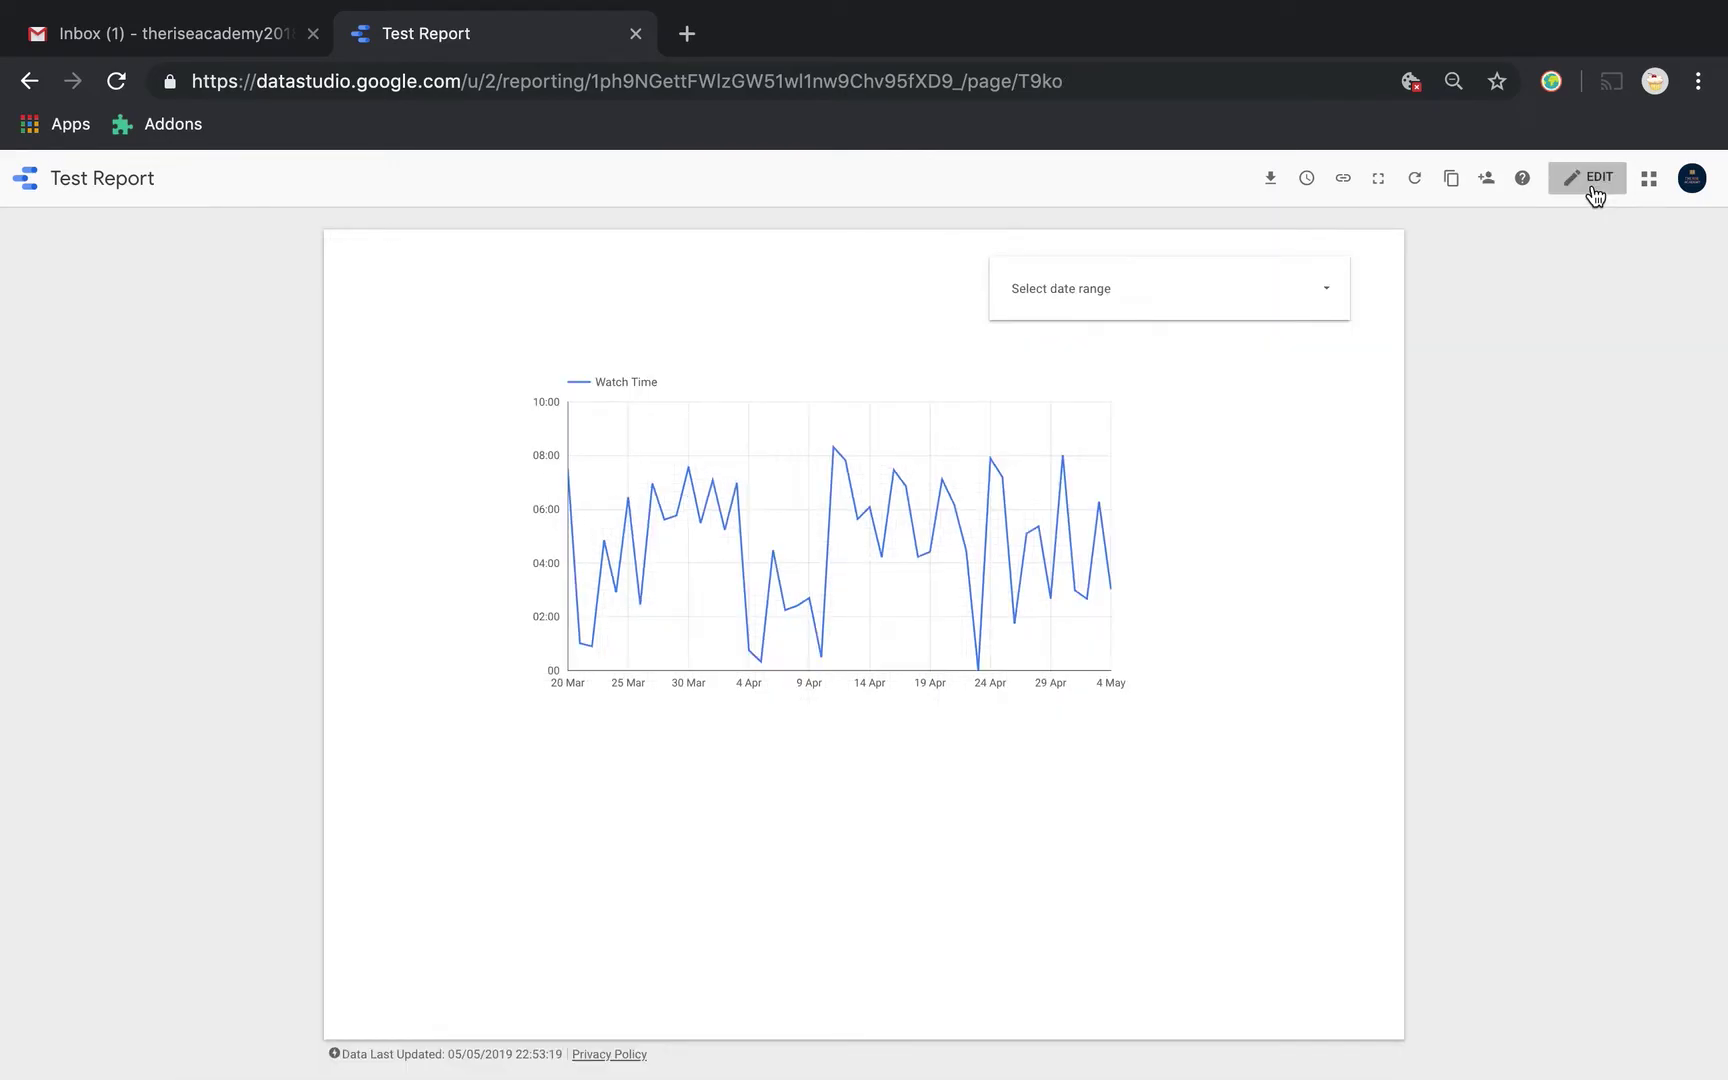
{"action": "left_click", "coordinate": [1330, 298]}
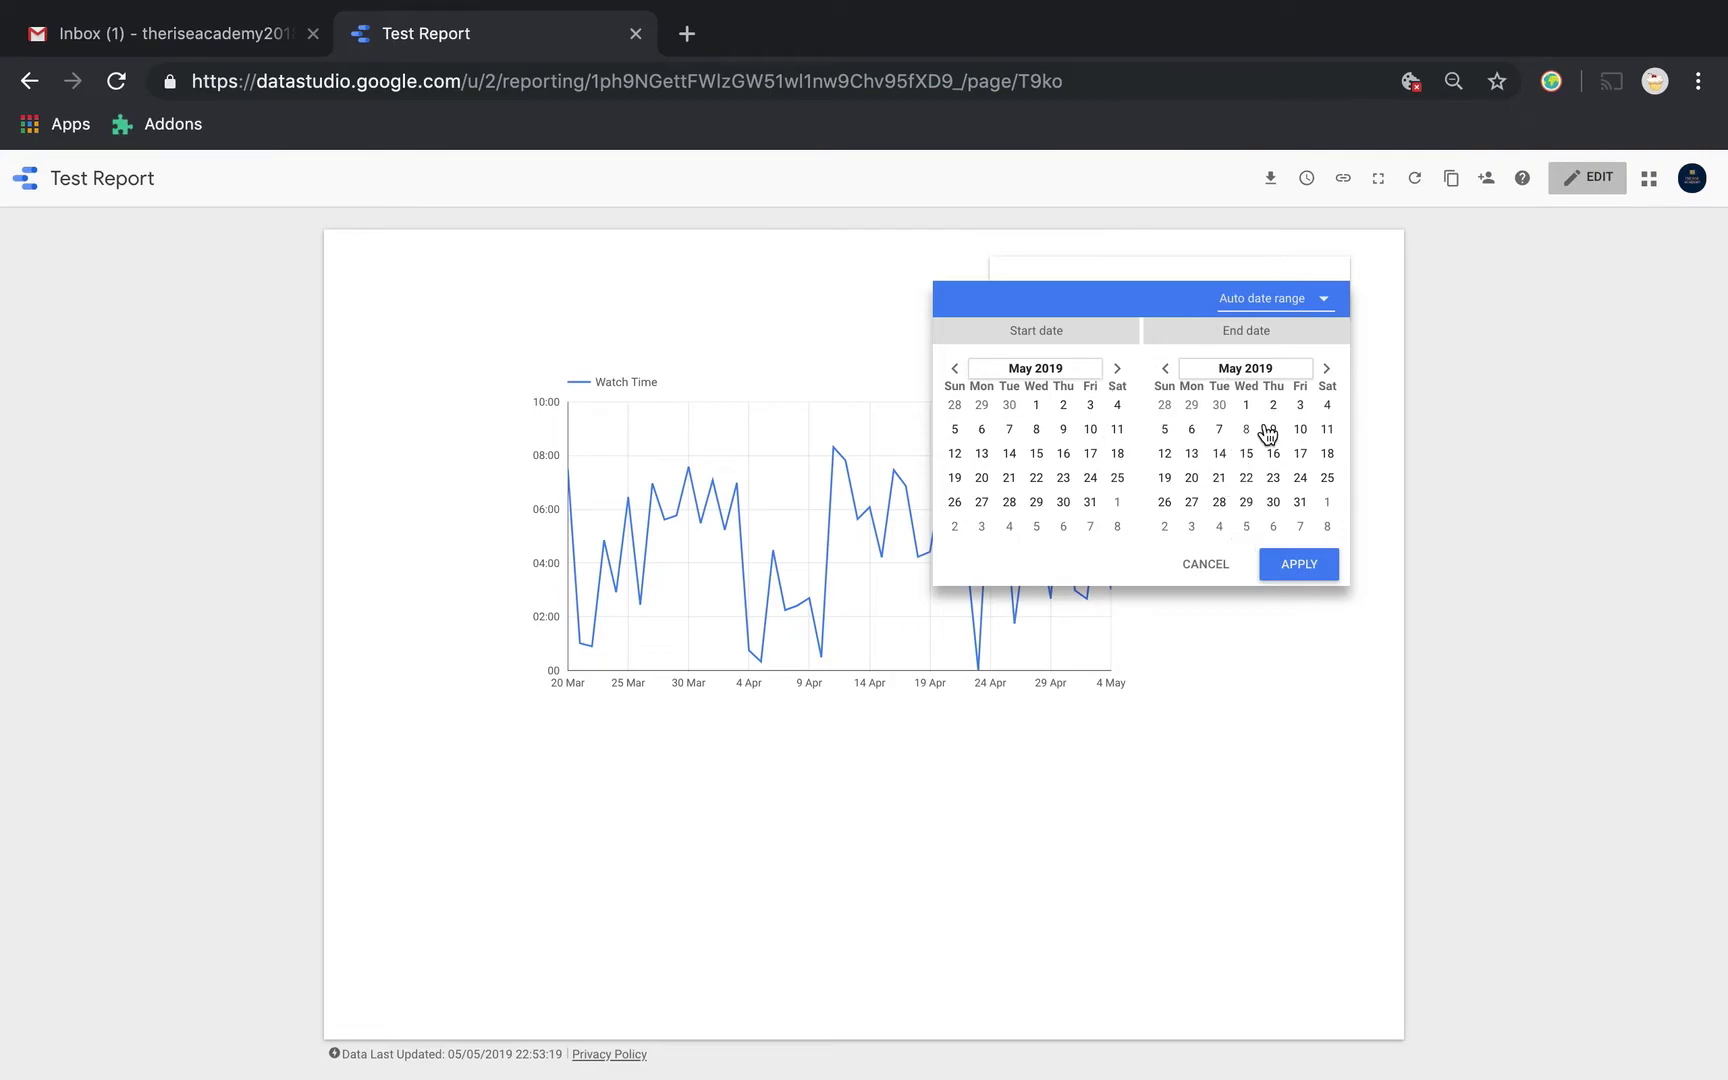
{"action": "left_click", "coordinate": [1592, 182]}
Examine the time series chart's metric and filter settings and open its comparison date range calendar, leaving it unset
{"action": "left_click", "coordinate": [856, 563]}
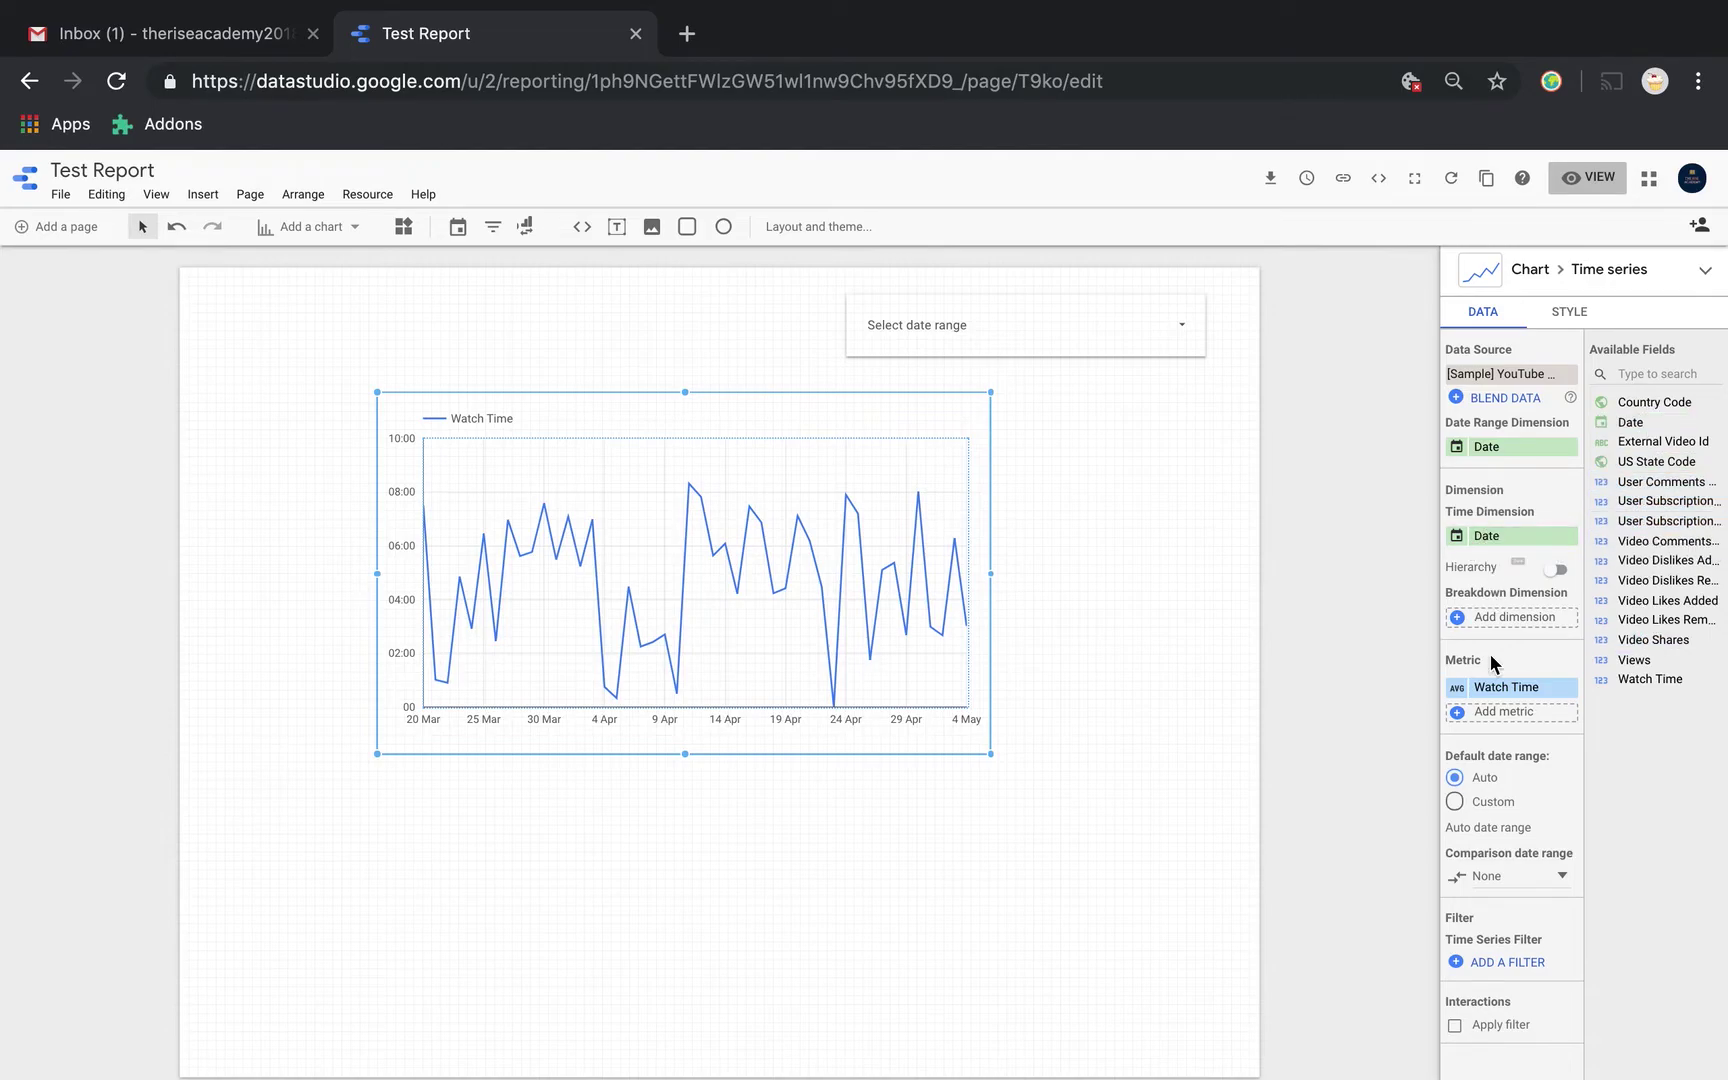
{"action": "scroll", "coordinate": [1493, 846], "scroll_direction": "down", "scroll_amount": 3}
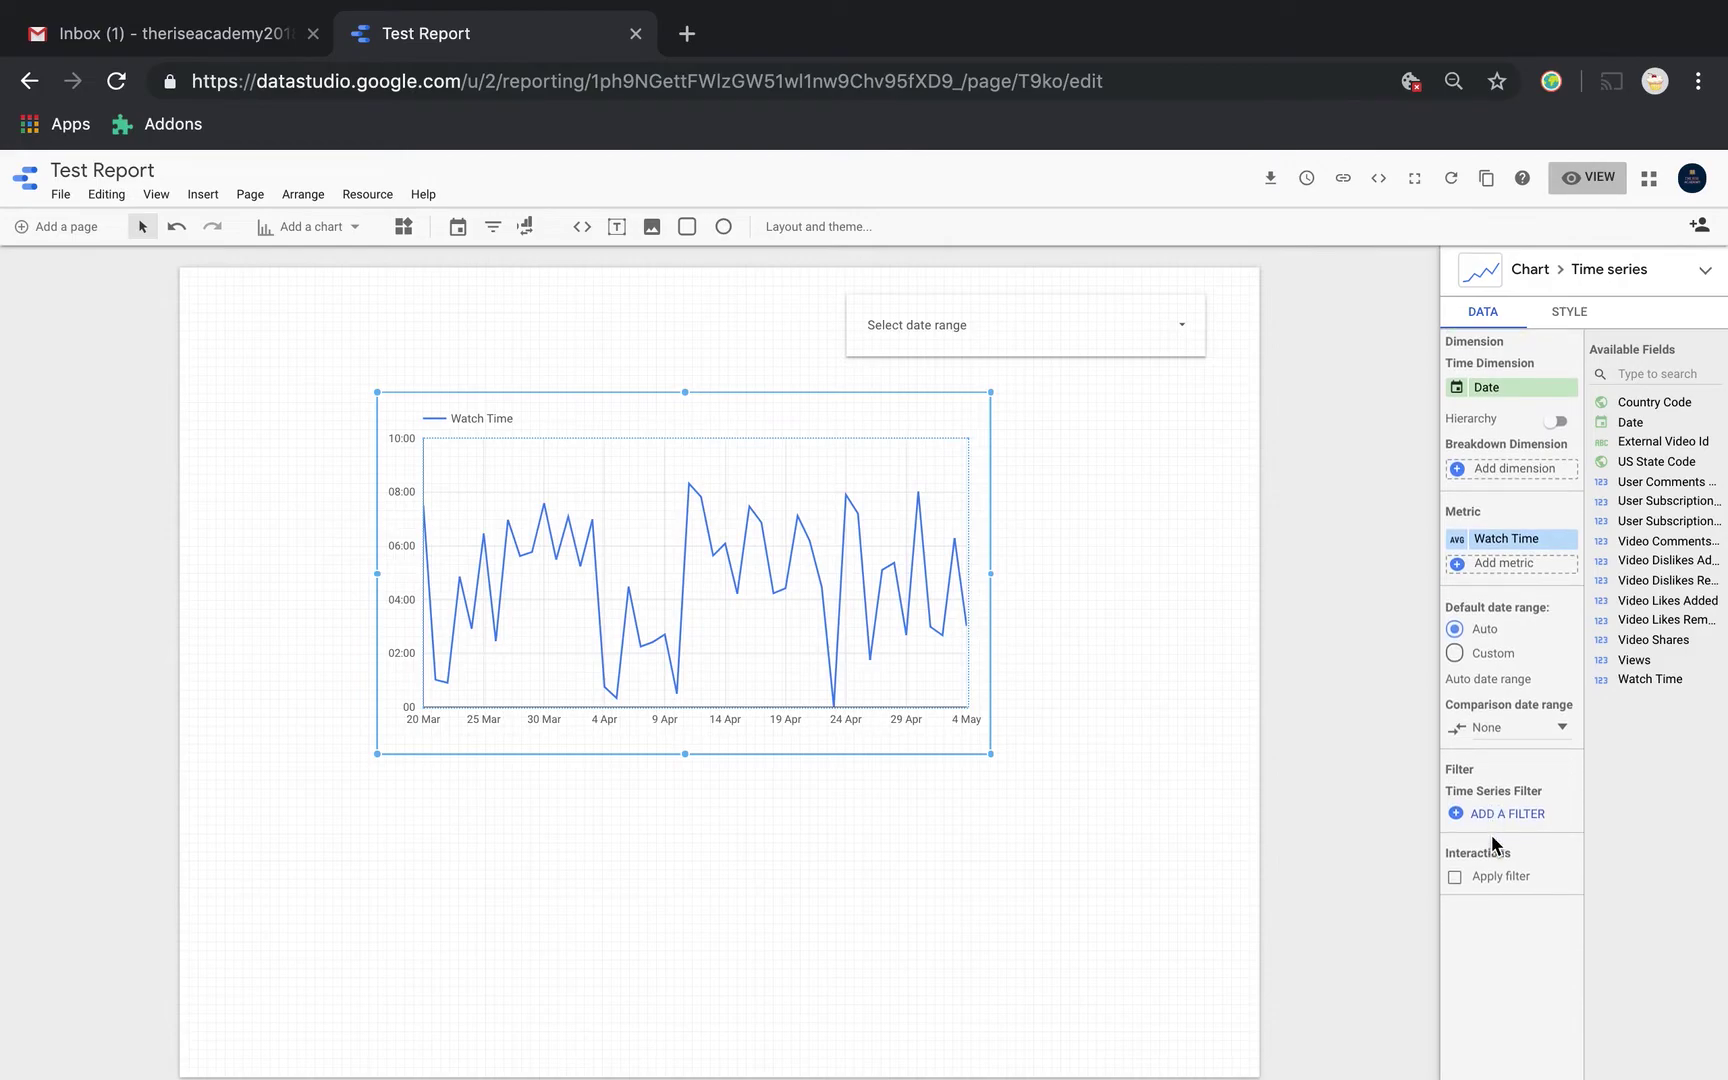
{"action": "left_click", "coordinate": [1561, 730]}
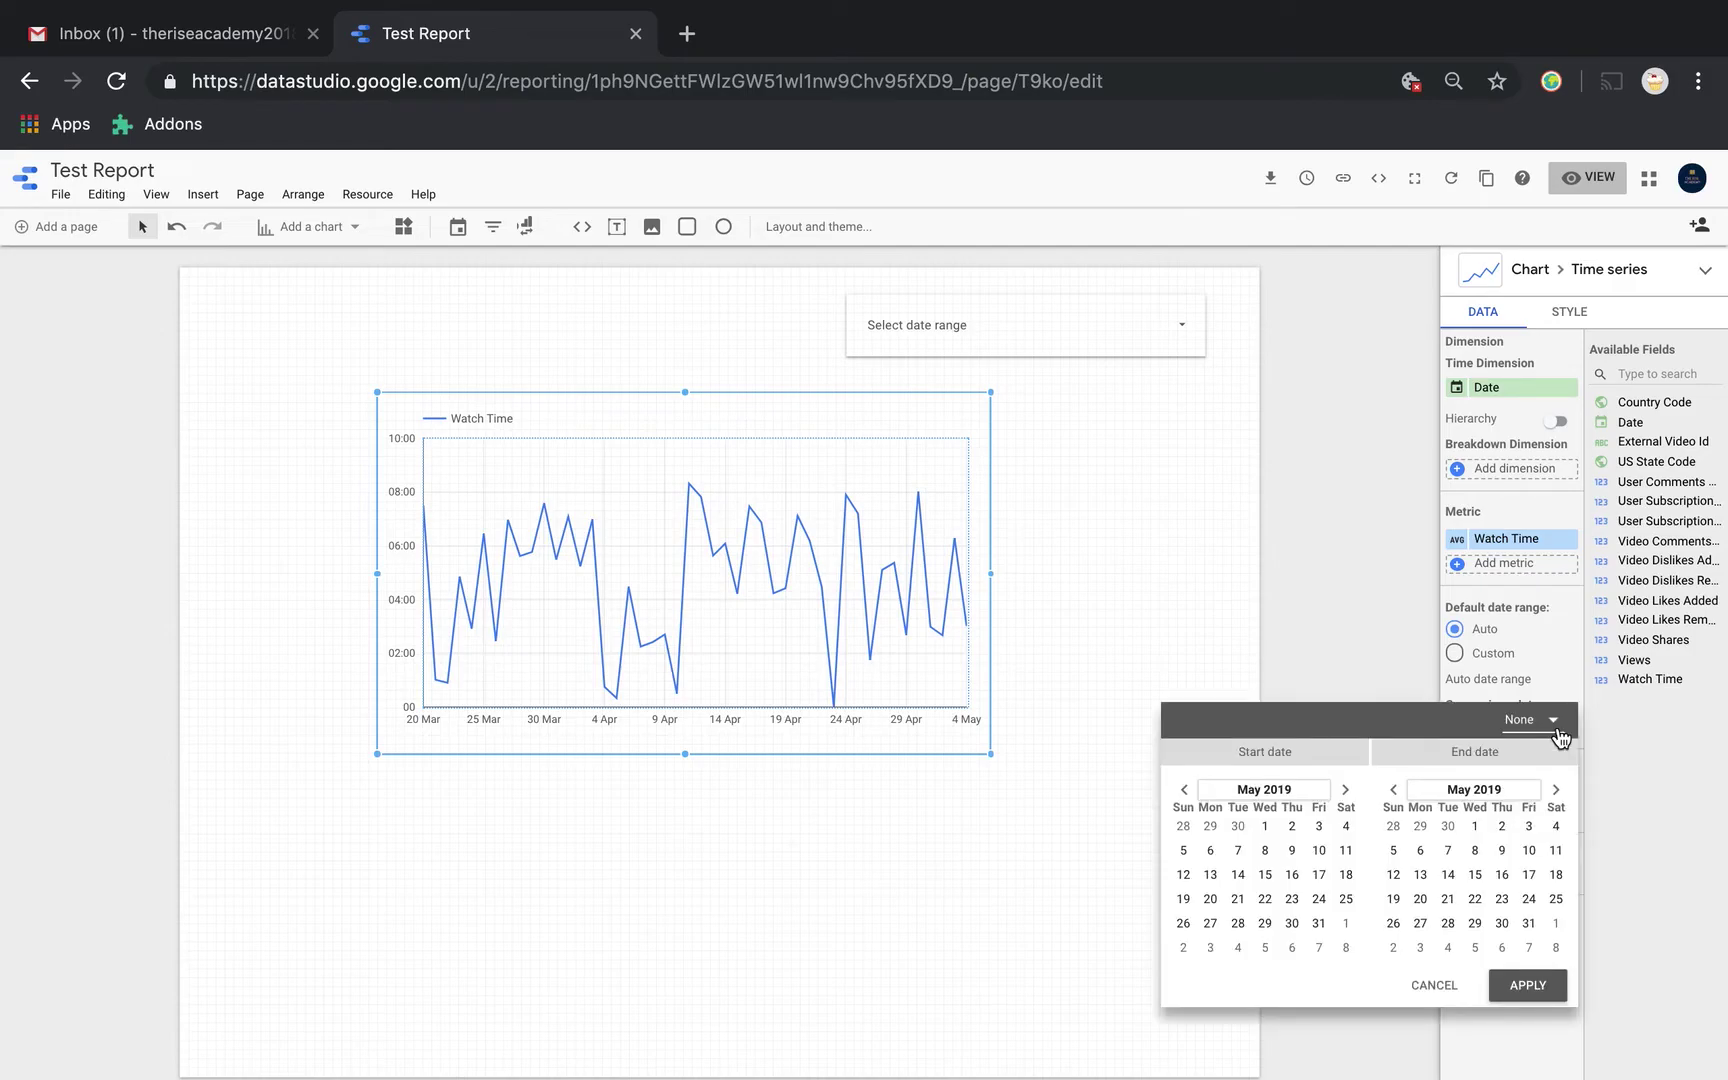
{"action": "left_click", "coordinate": [1359, 617]}
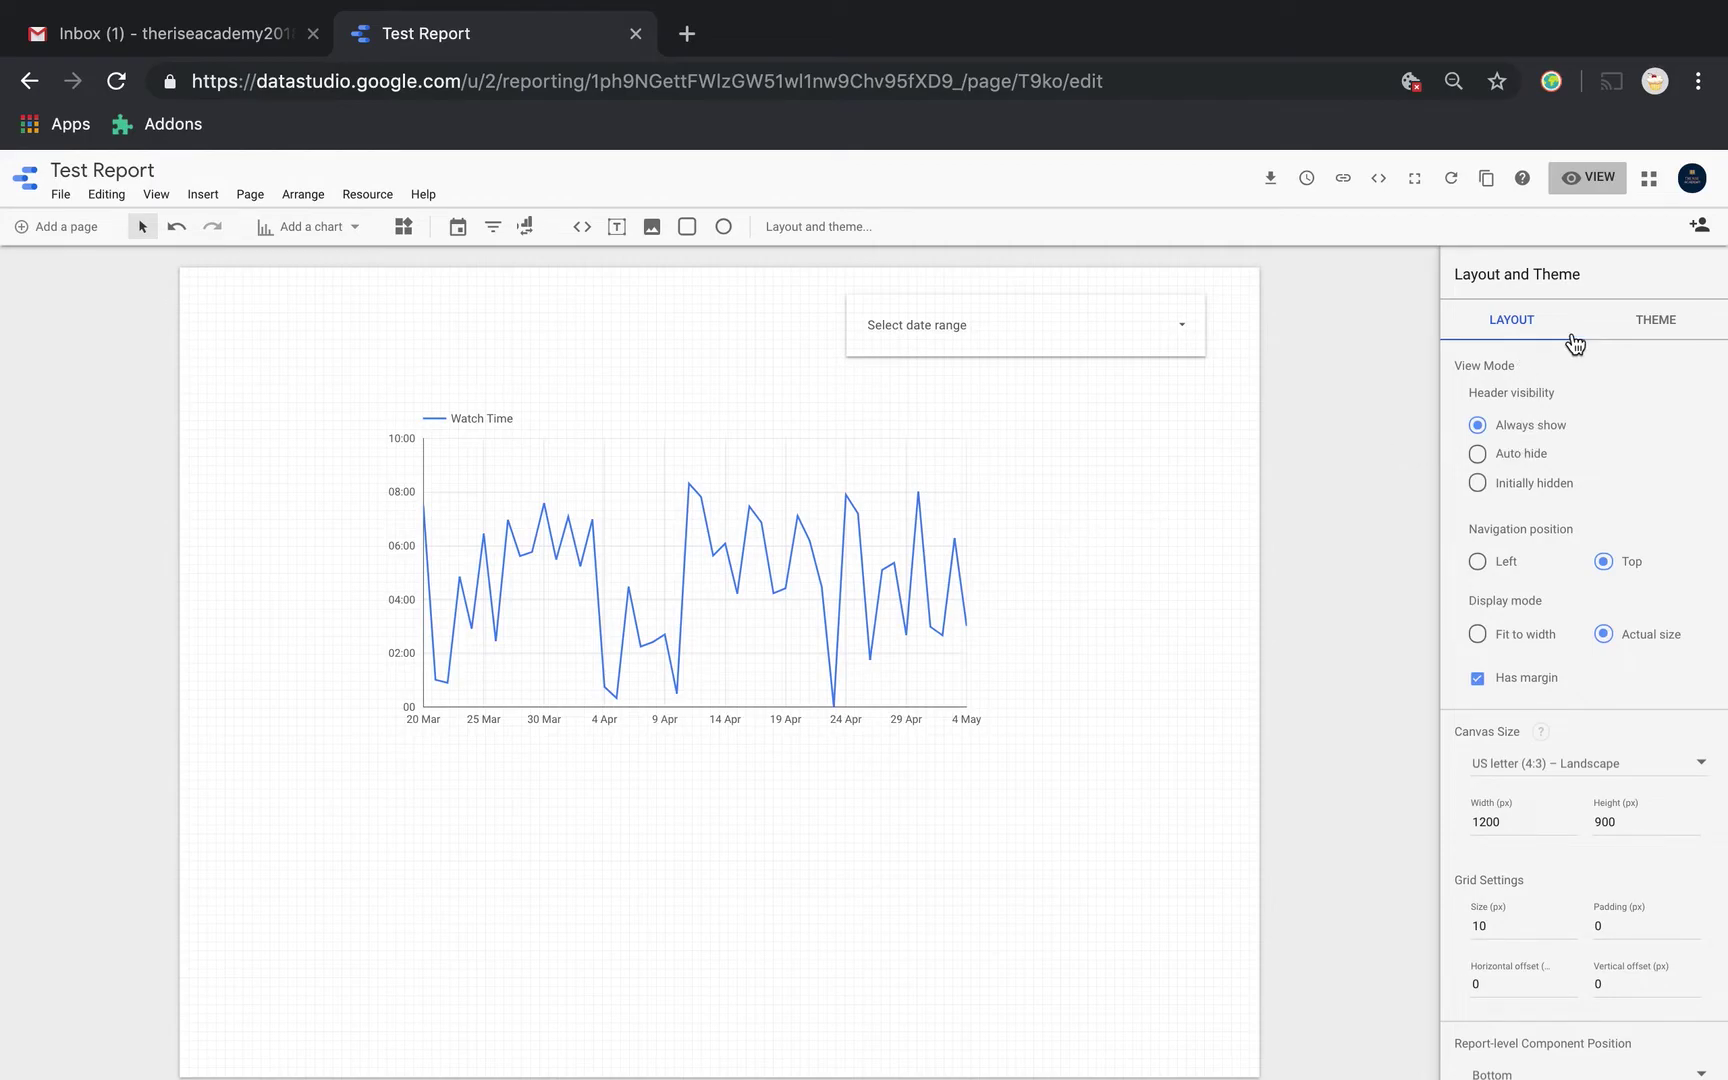
Try the right legend position for the time series chart, and place the legend at the bottom
{"action": "left_click", "coordinate": [924, 467]}
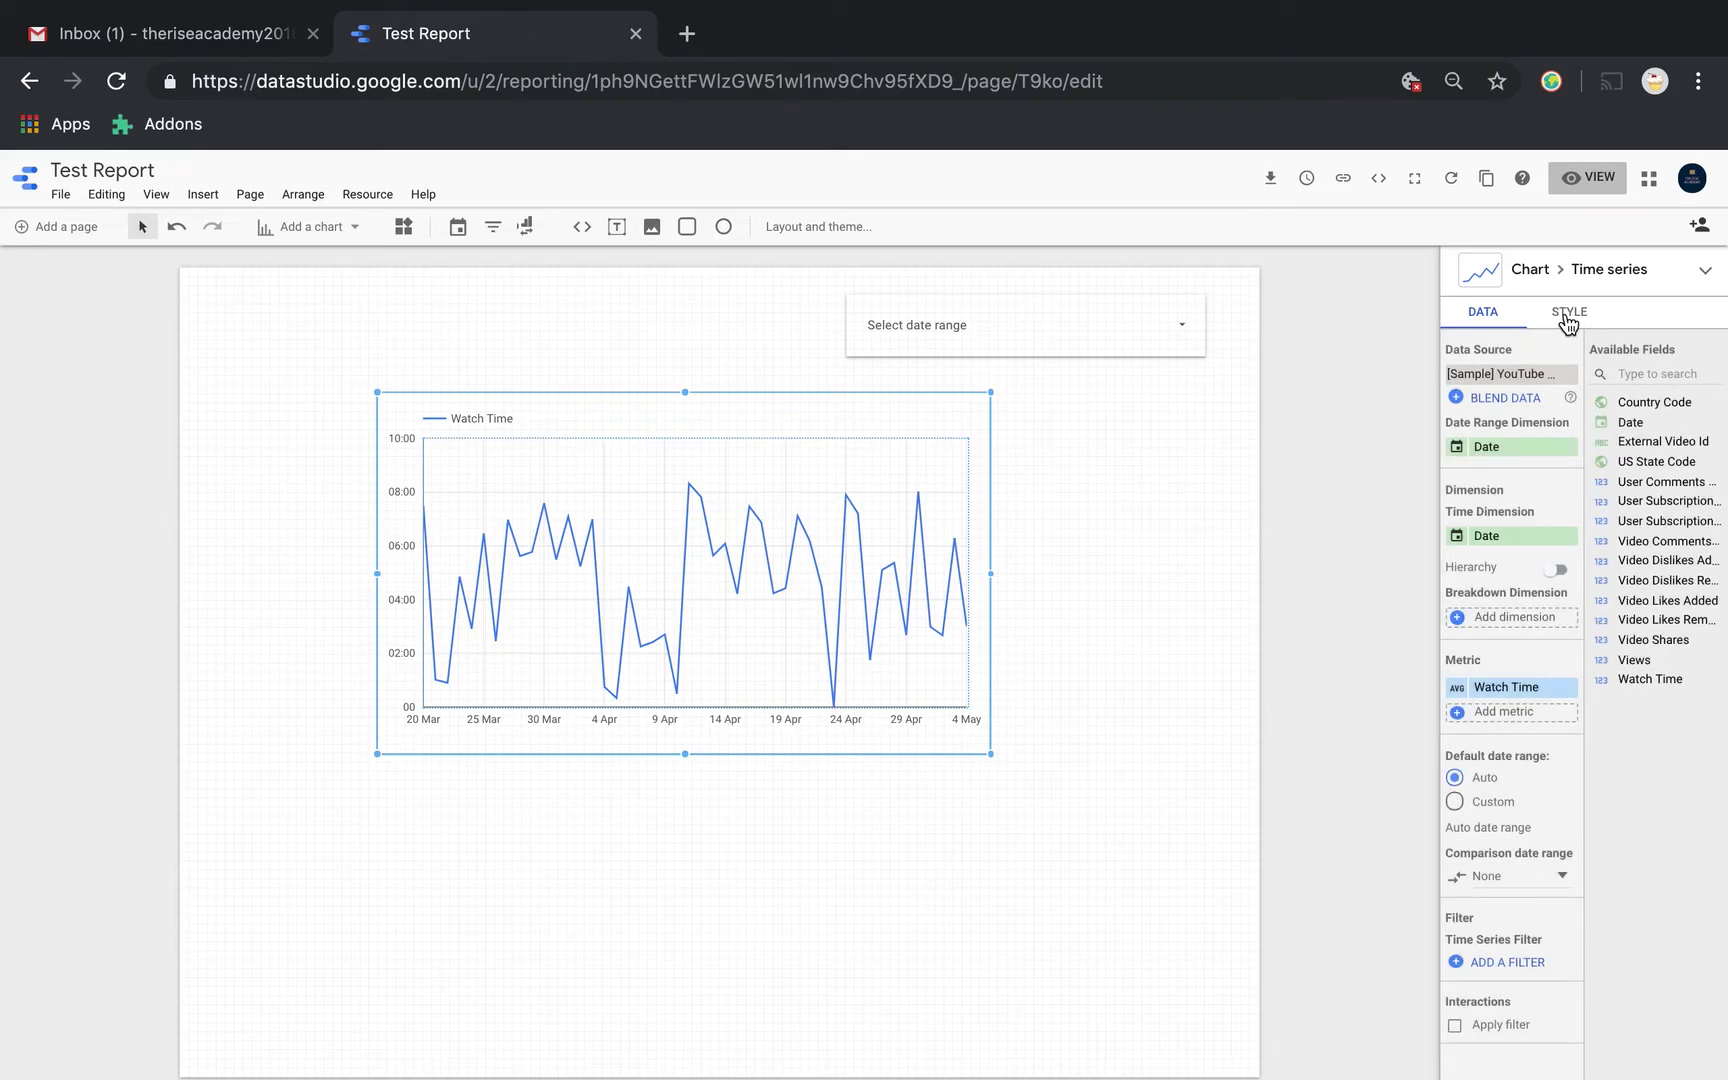
{"action": "left_click", "coordinate": [1568, 316]}
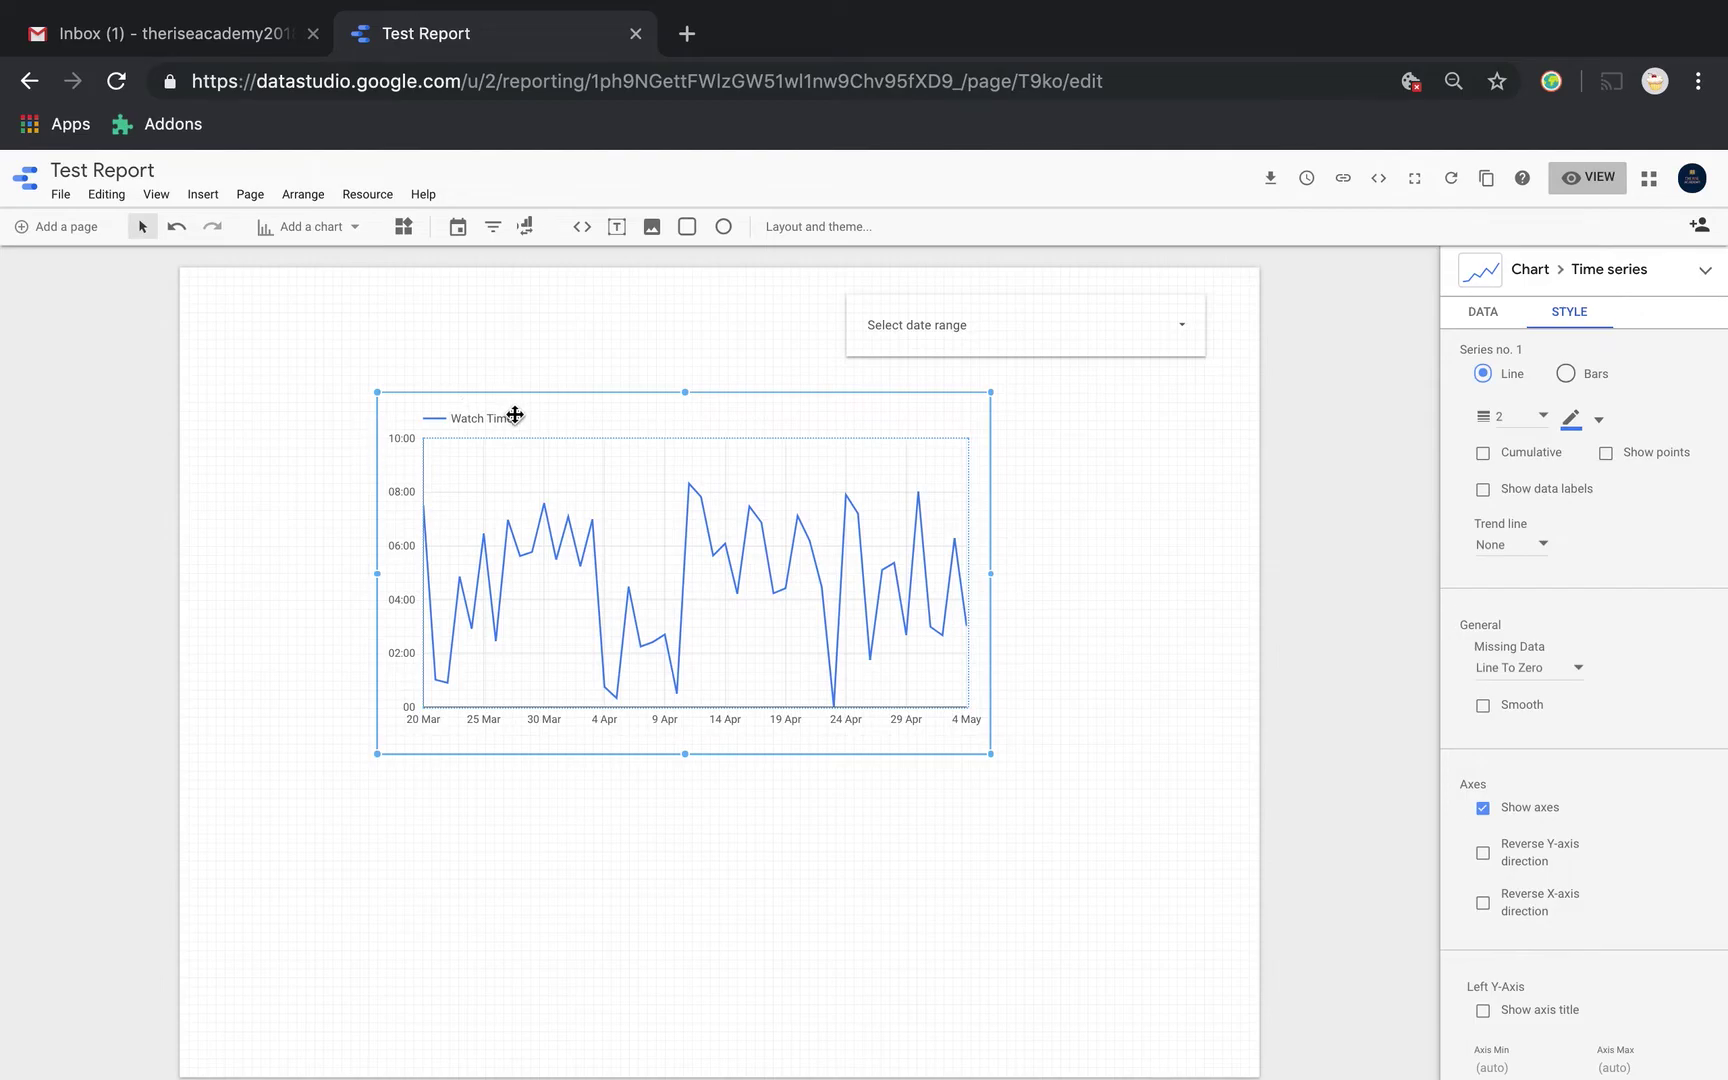
{"action": "scroll", "coordinate": [1580, 905], "scroll_direction": "down", "scroll_amount": 15}
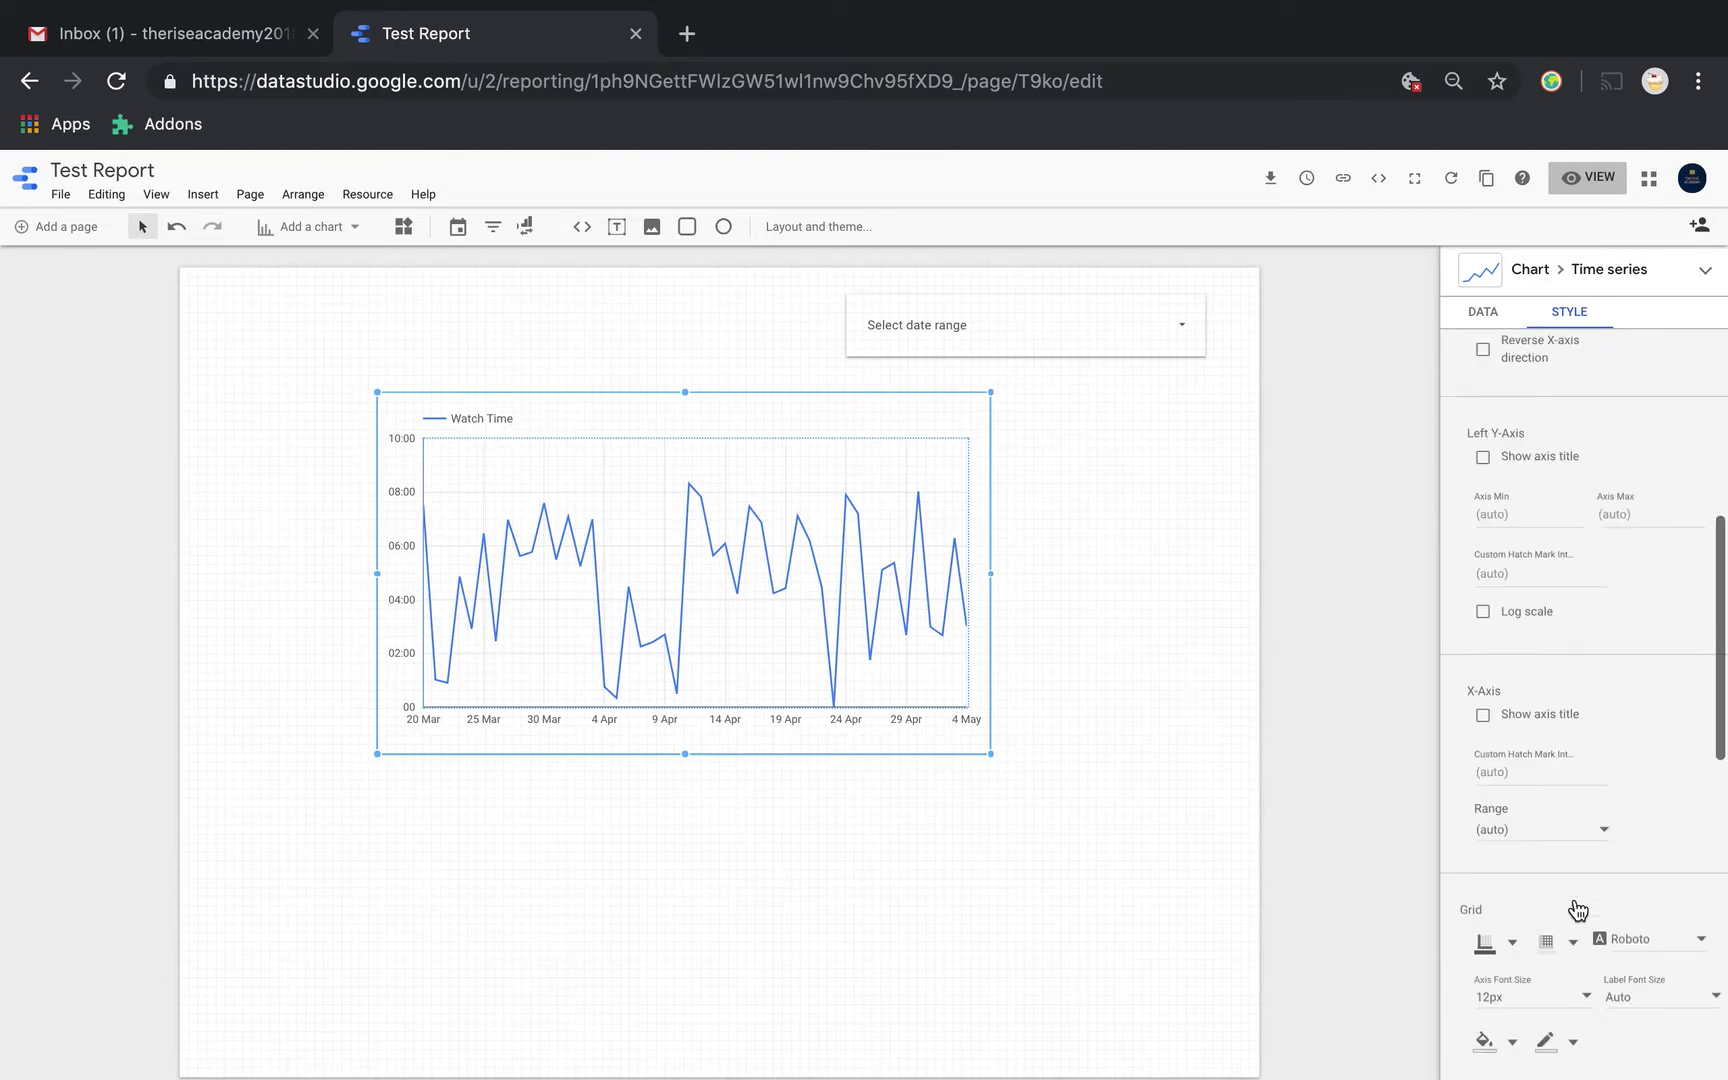
{"action": "scroll", "coordinate": [1576, 906], "scroll_direction": "up", "scroll_amount": 1}
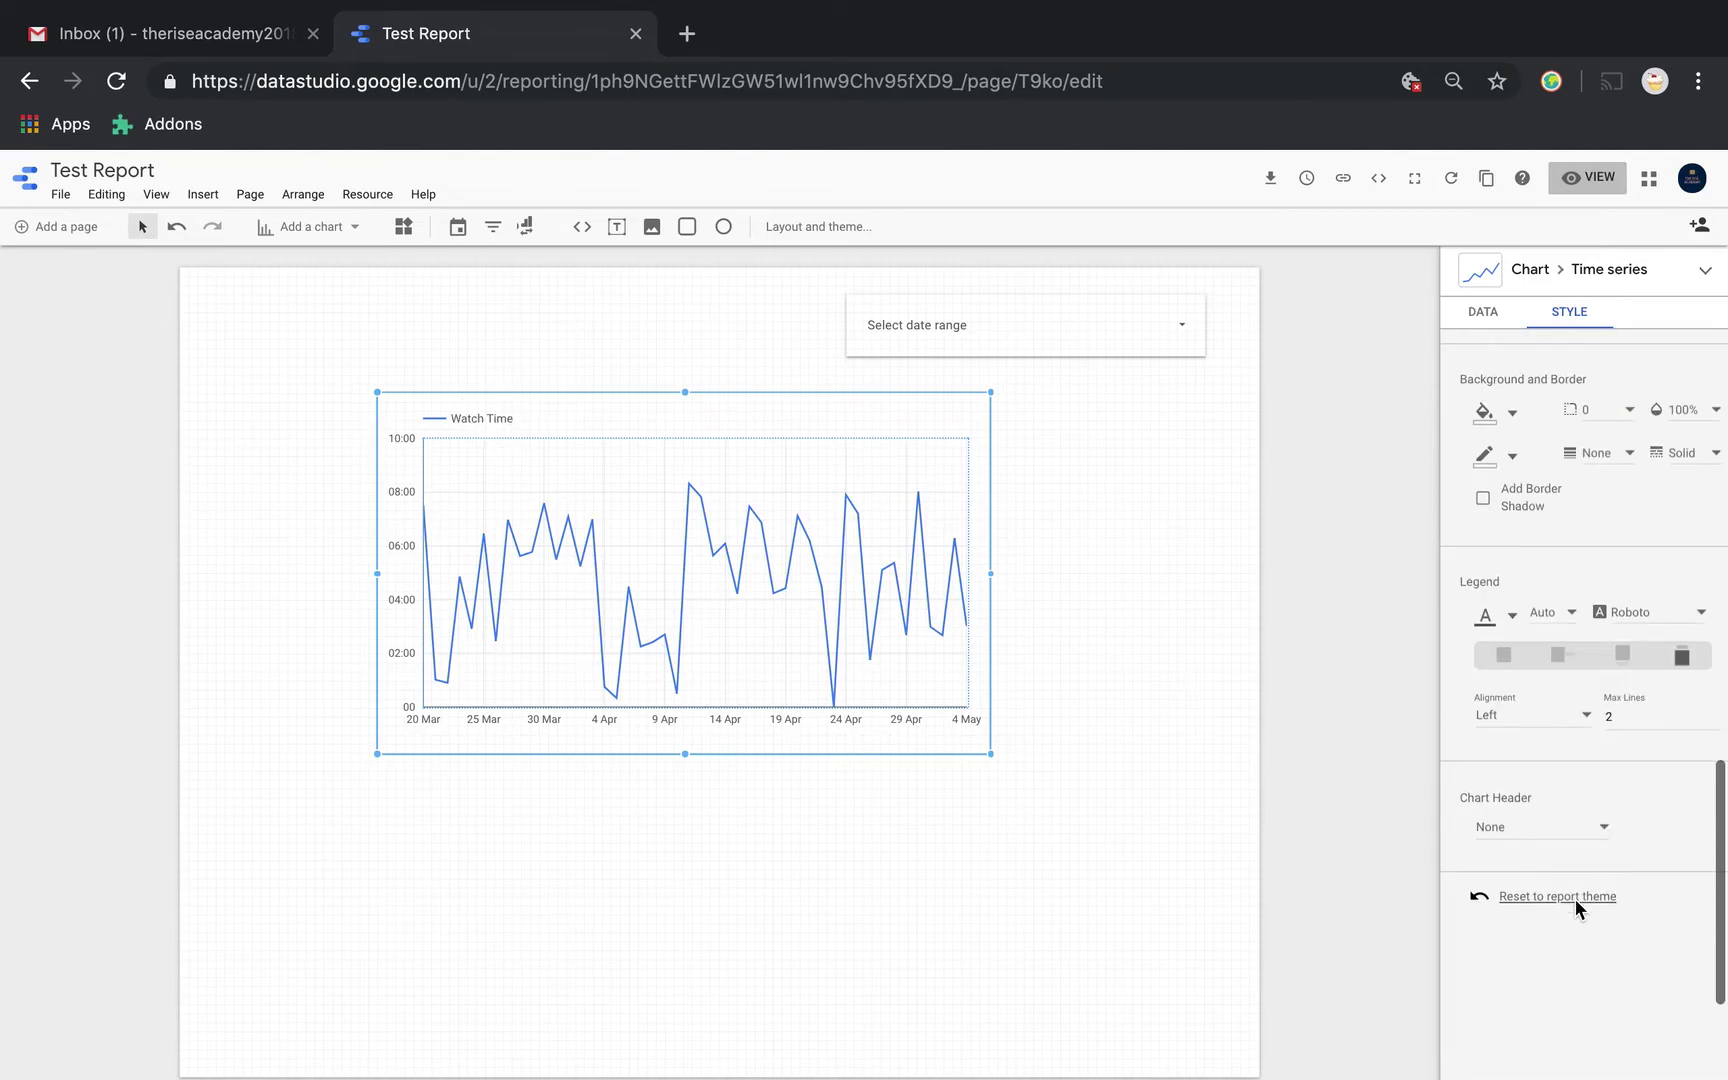
{"action": "left_click", "coordinate": [1621, 660]}
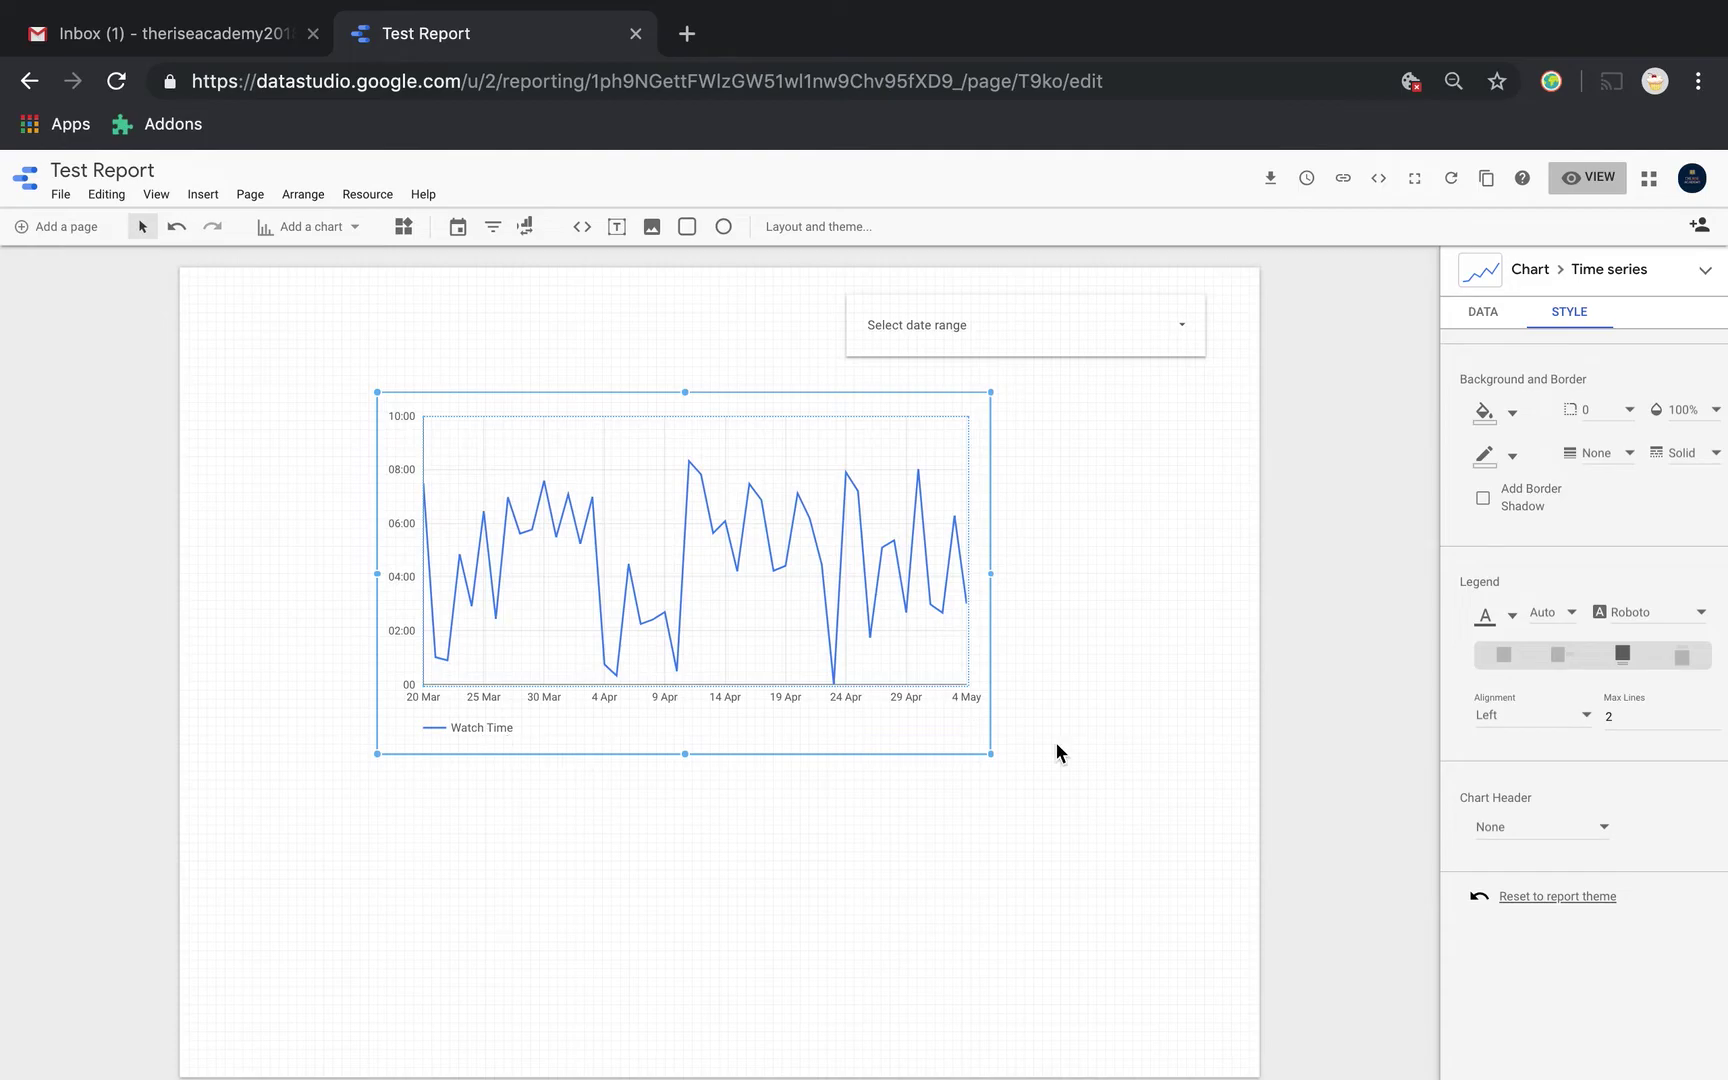
{"action": "left_click", "coordinate": [1566, 659]}
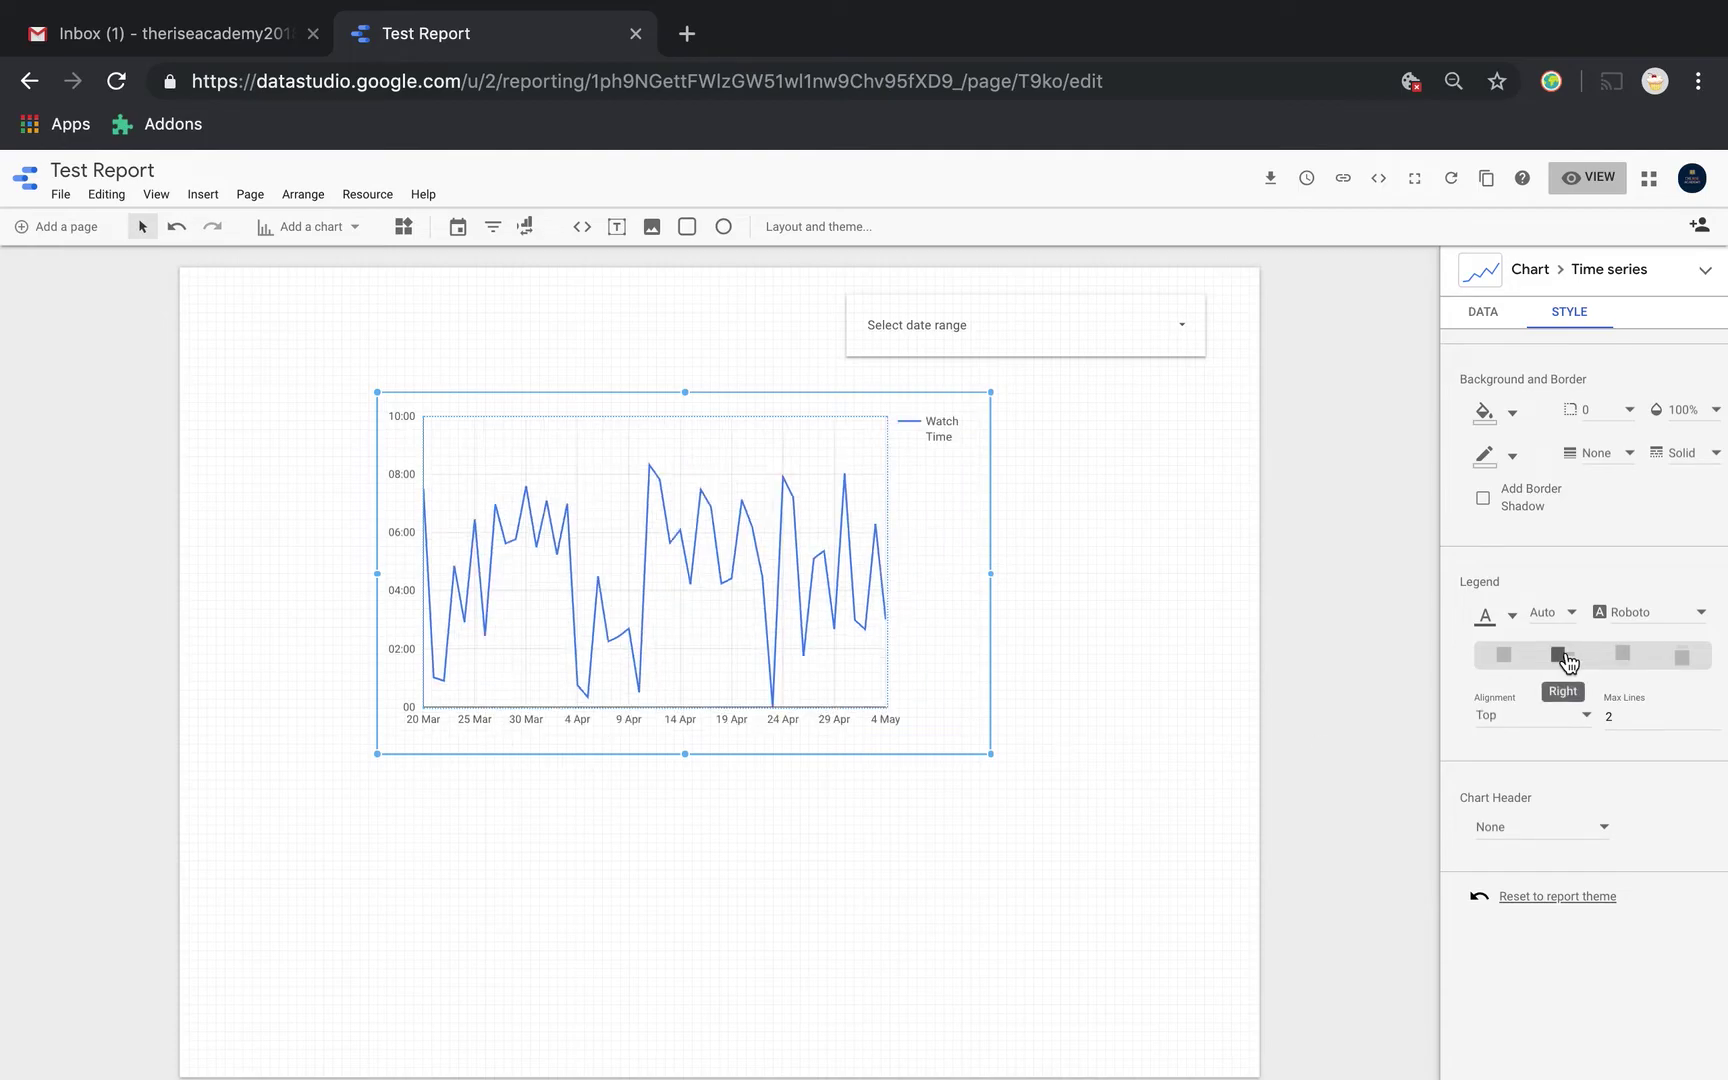
{"action": "scroll", "coordinate": [1566, 559], "scroll_direction": "up", "scroll_amount": 1}
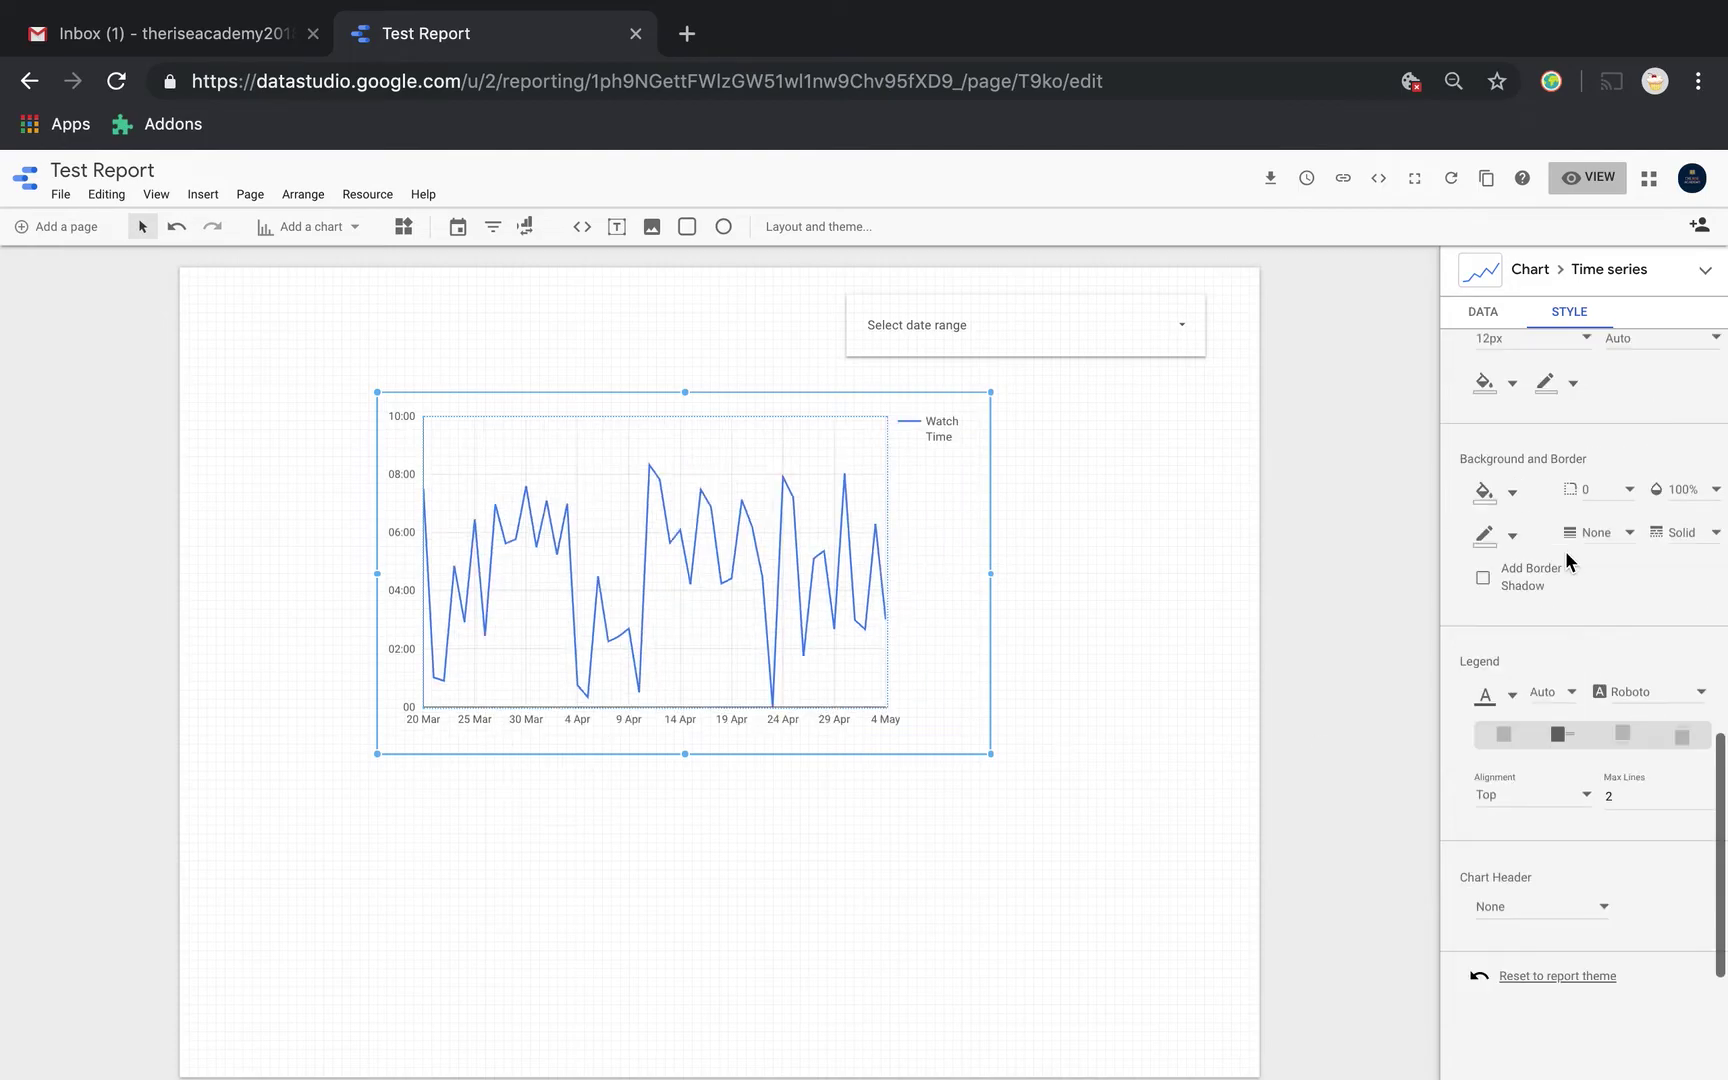
{"action": "left_click", "coordinate": [1626, 737]}
Change the Watch Time series line colour to dark red and deselect the chart
{"action": "scroll", "coordinate": [1580, 580], "scroll_direction": "up", "scroll_amount": 6}
{"action": "scroll", "coordinate": [1580, 580], "scroll_direction": "up", "scroll_amount": 7}
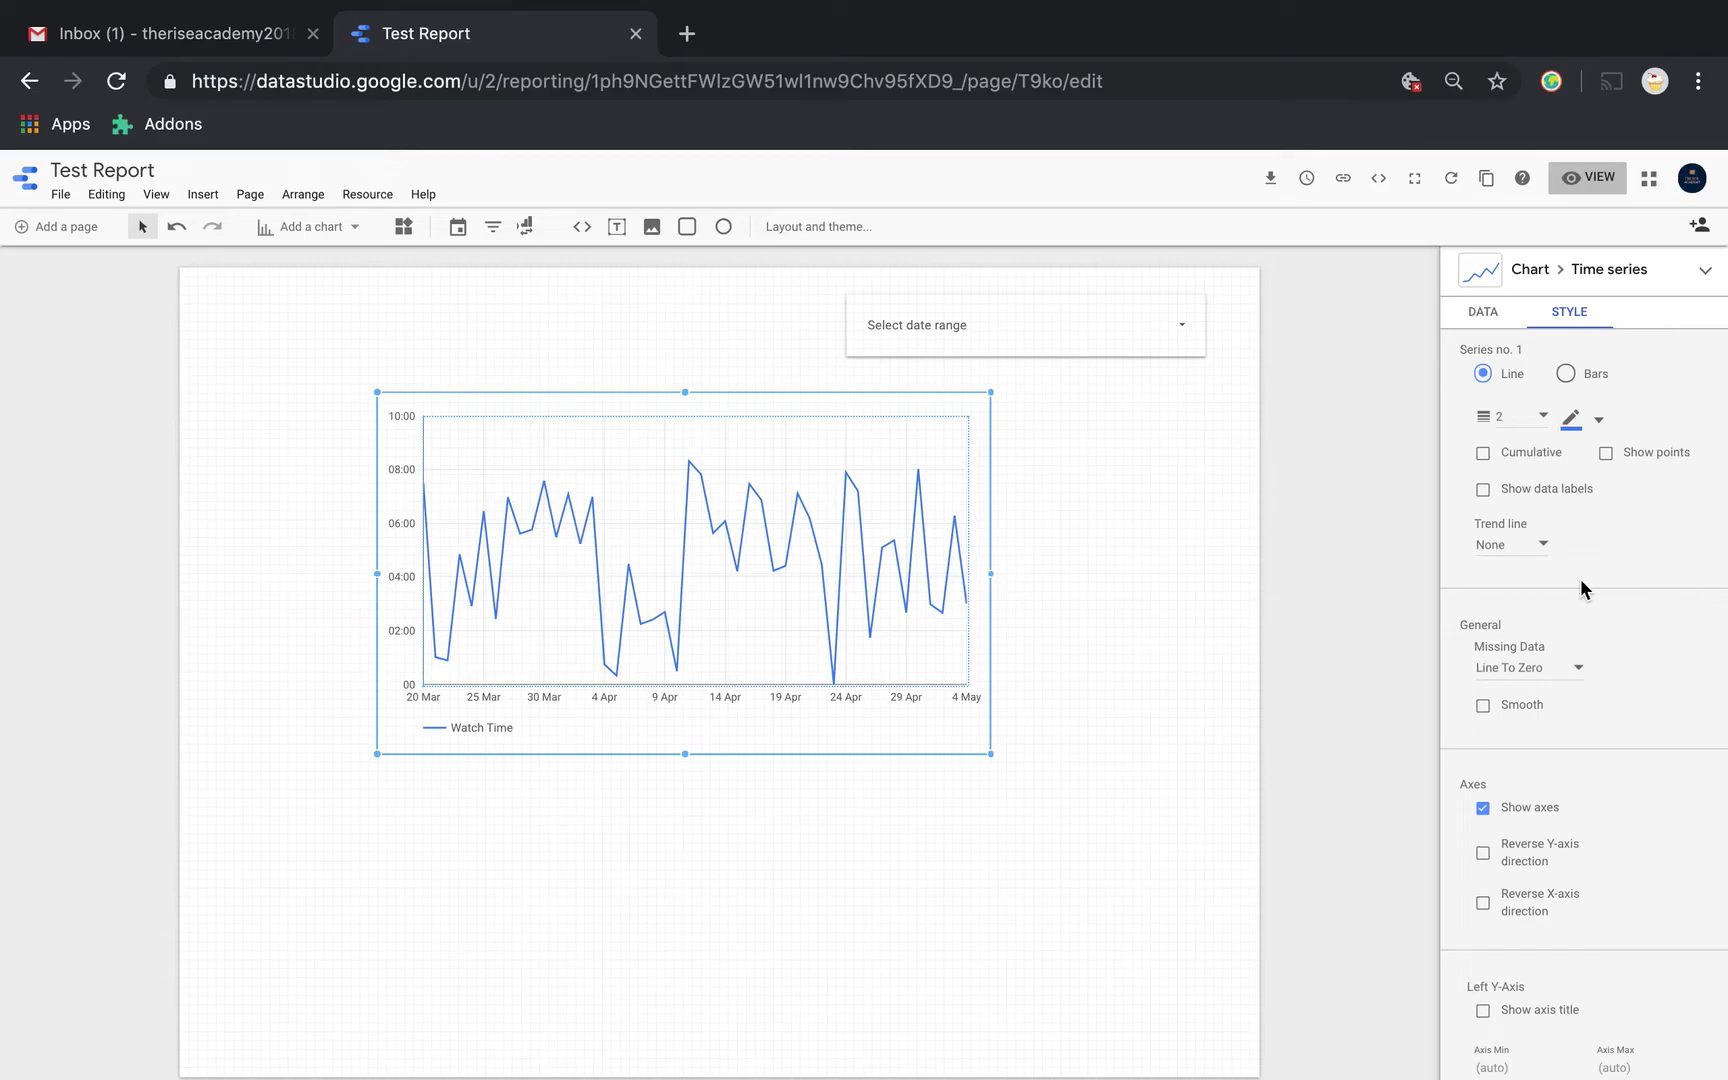
{"action": "left_click", "coordinate": [1586, 428]}
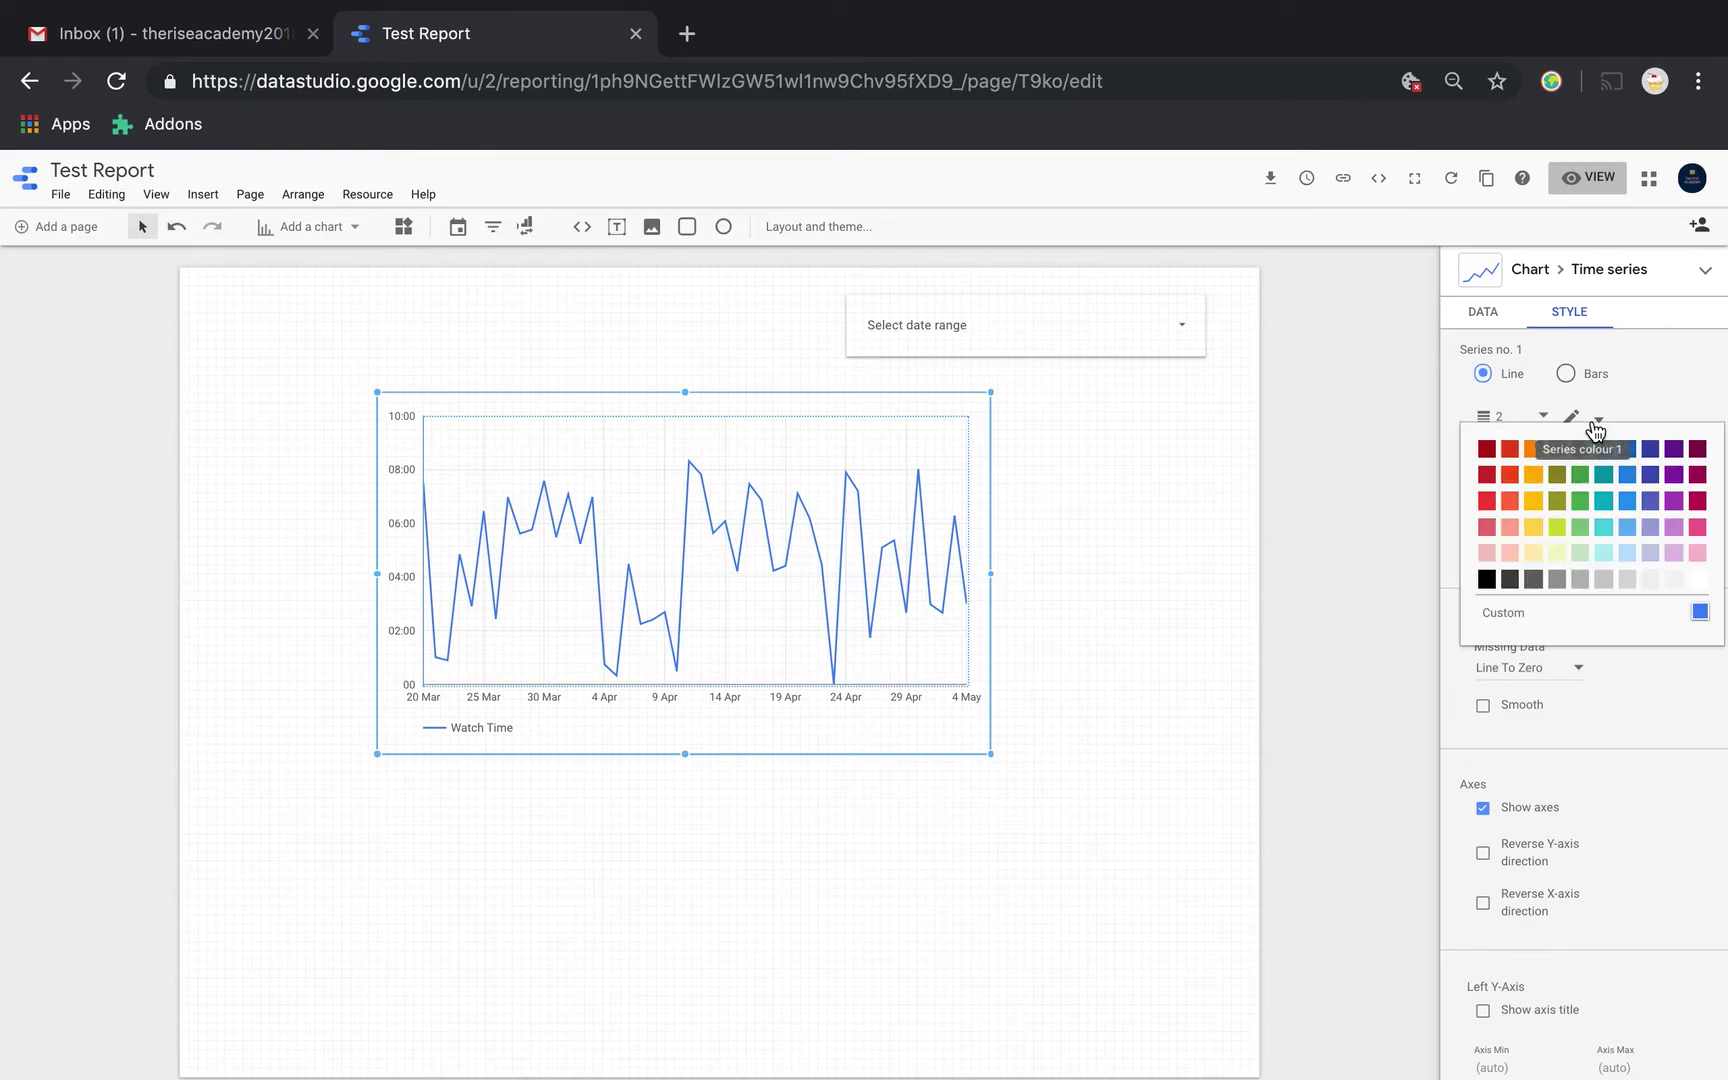
{"action": "left_click", "coordinate": [1487, 449]}
{"action": "left_click", "coordinate": [1191, 729]}
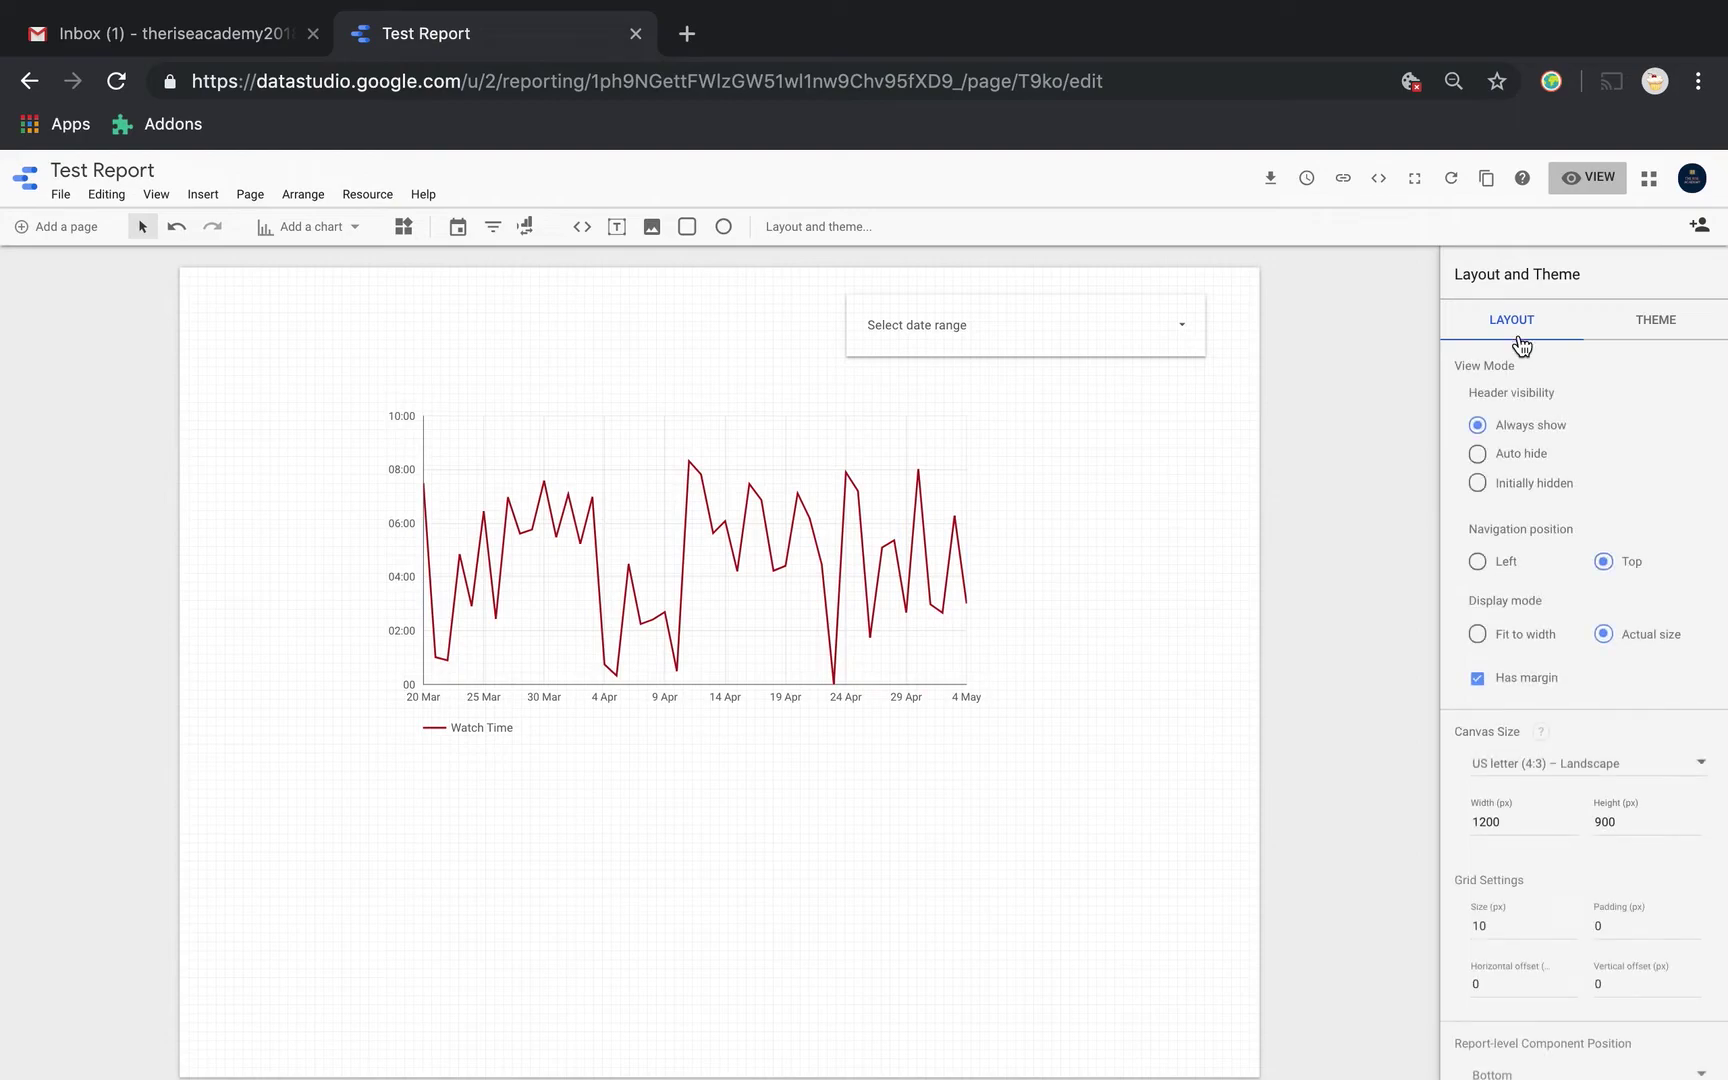
Review the time series chart's data and style settings and the chart types available for switching
{"action": "left_click", "coordinate": [910, 561]}
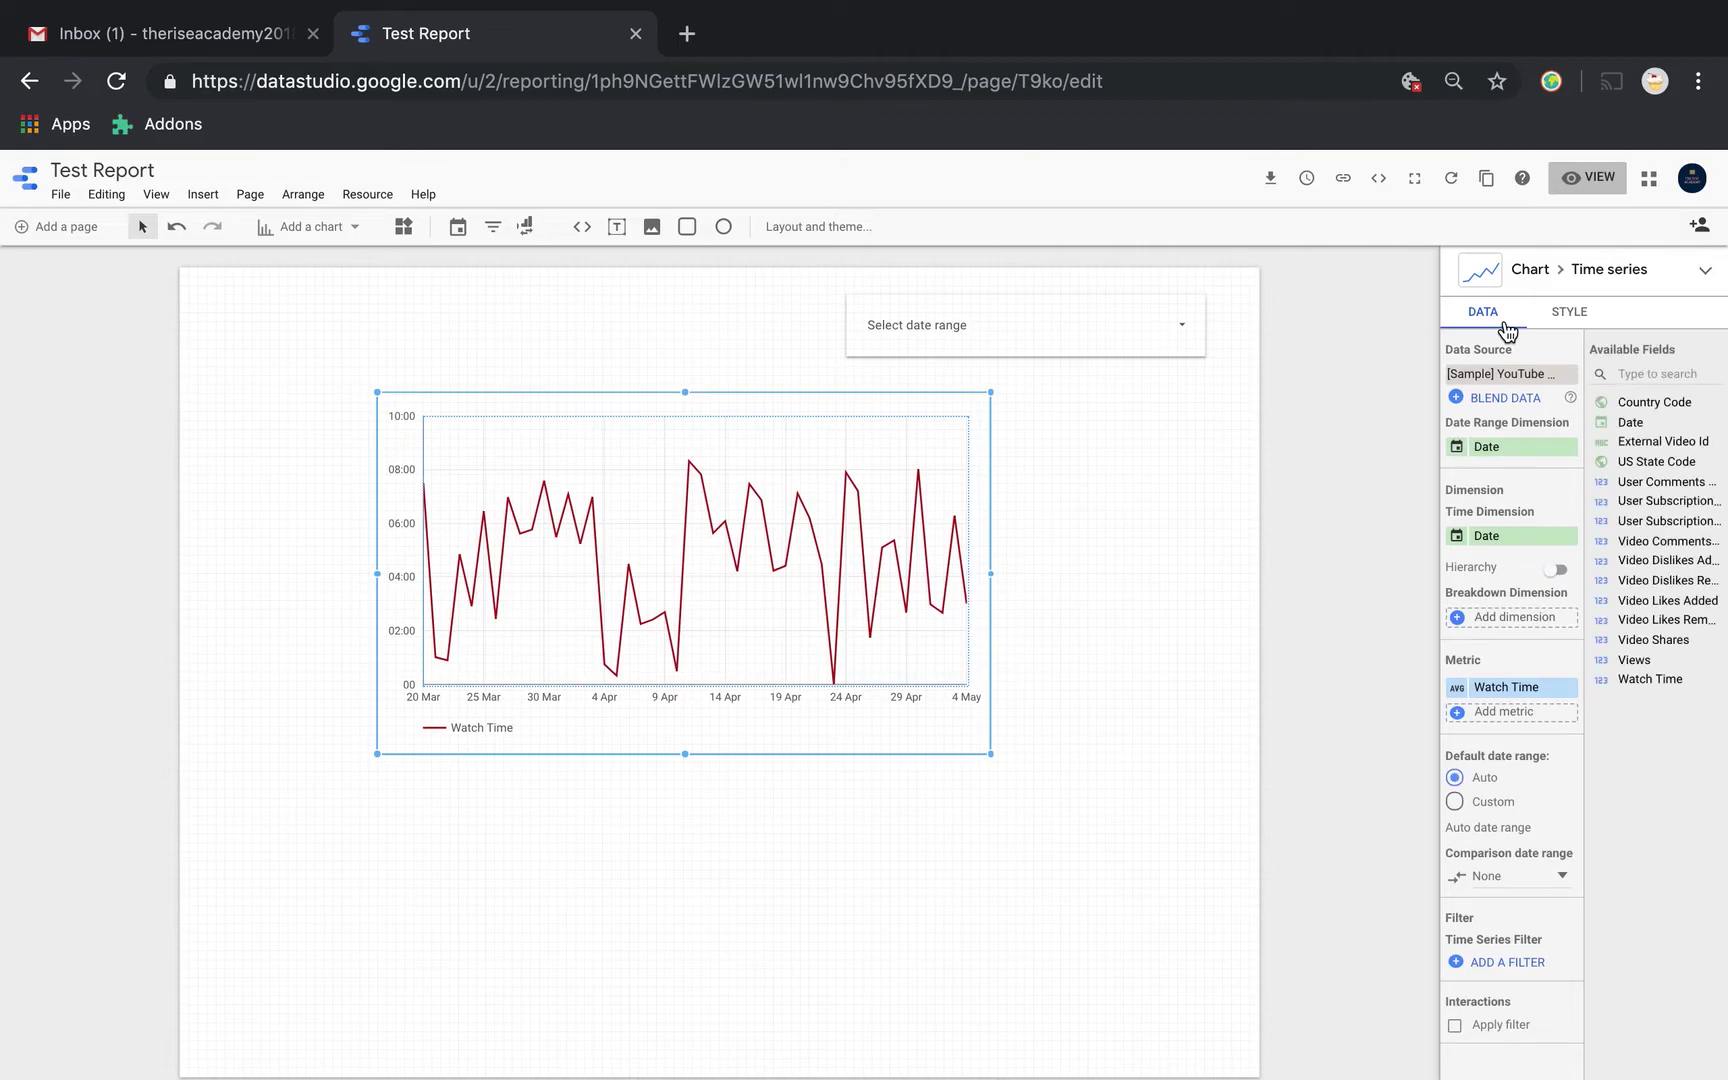
{"action": "left_click", "coordinate": [1570, 318]}
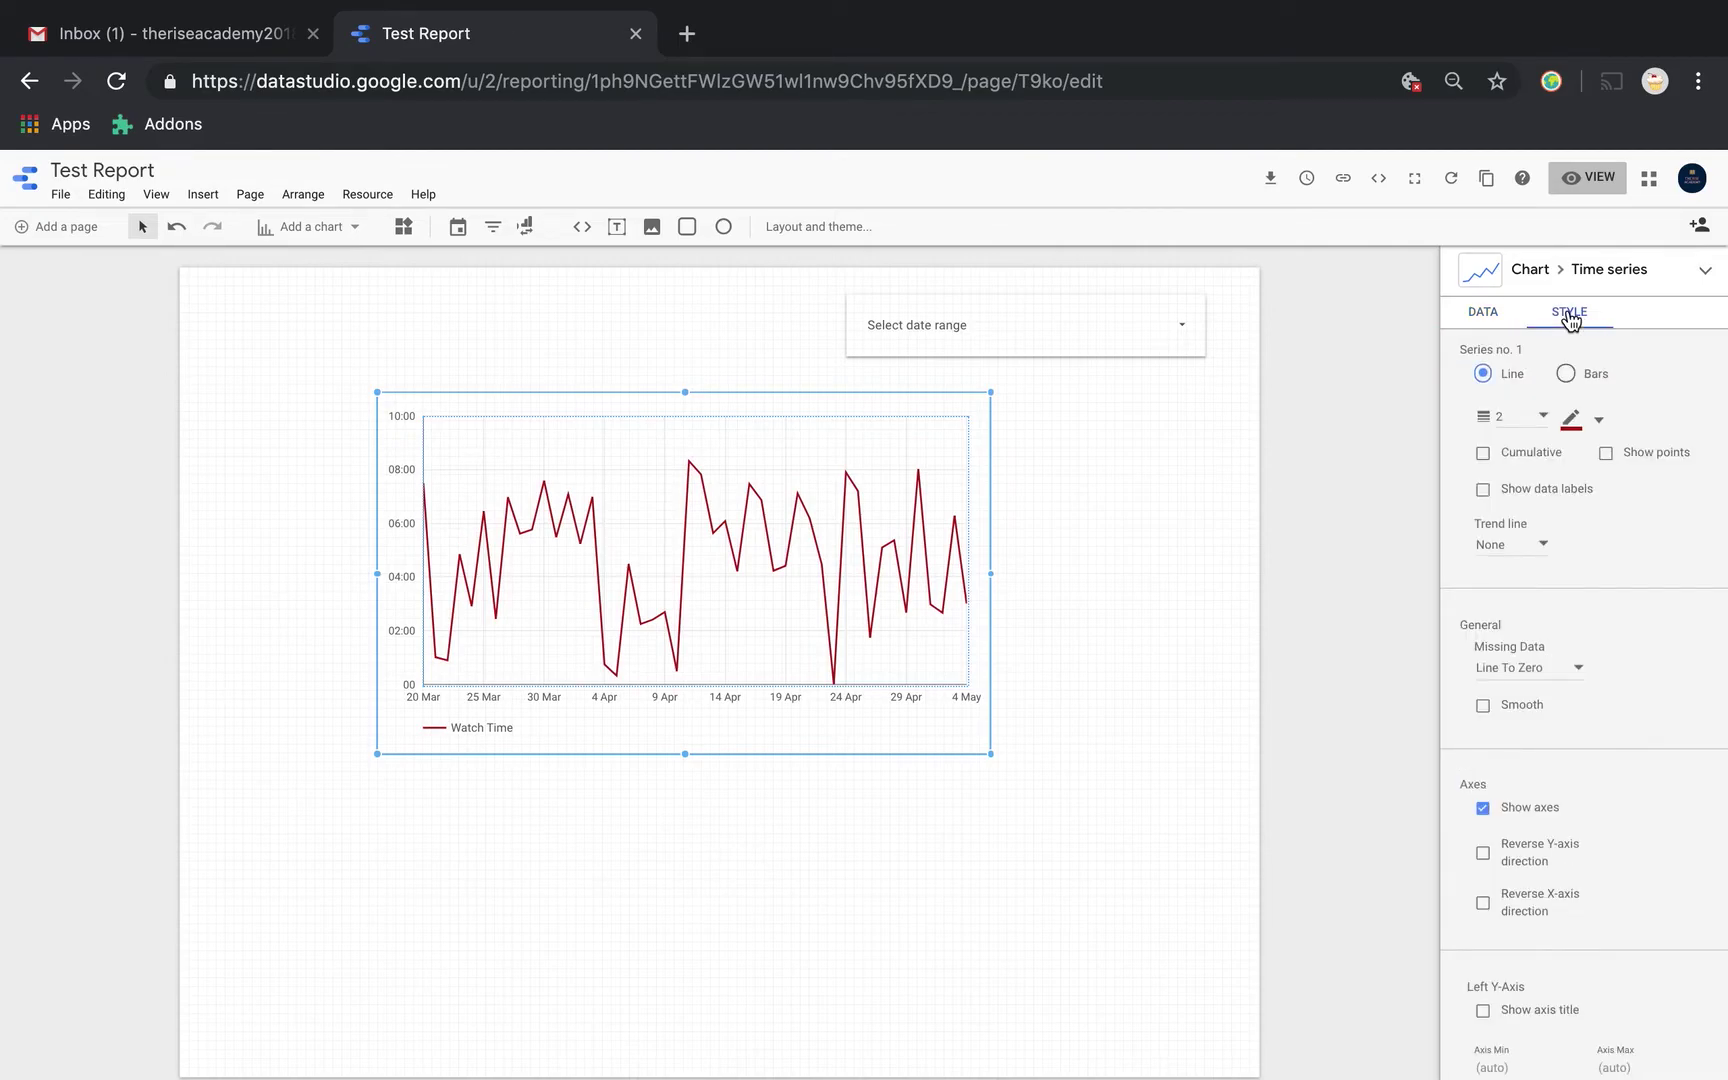
{"action": "left_click", "coordinate": [1525, 281]}
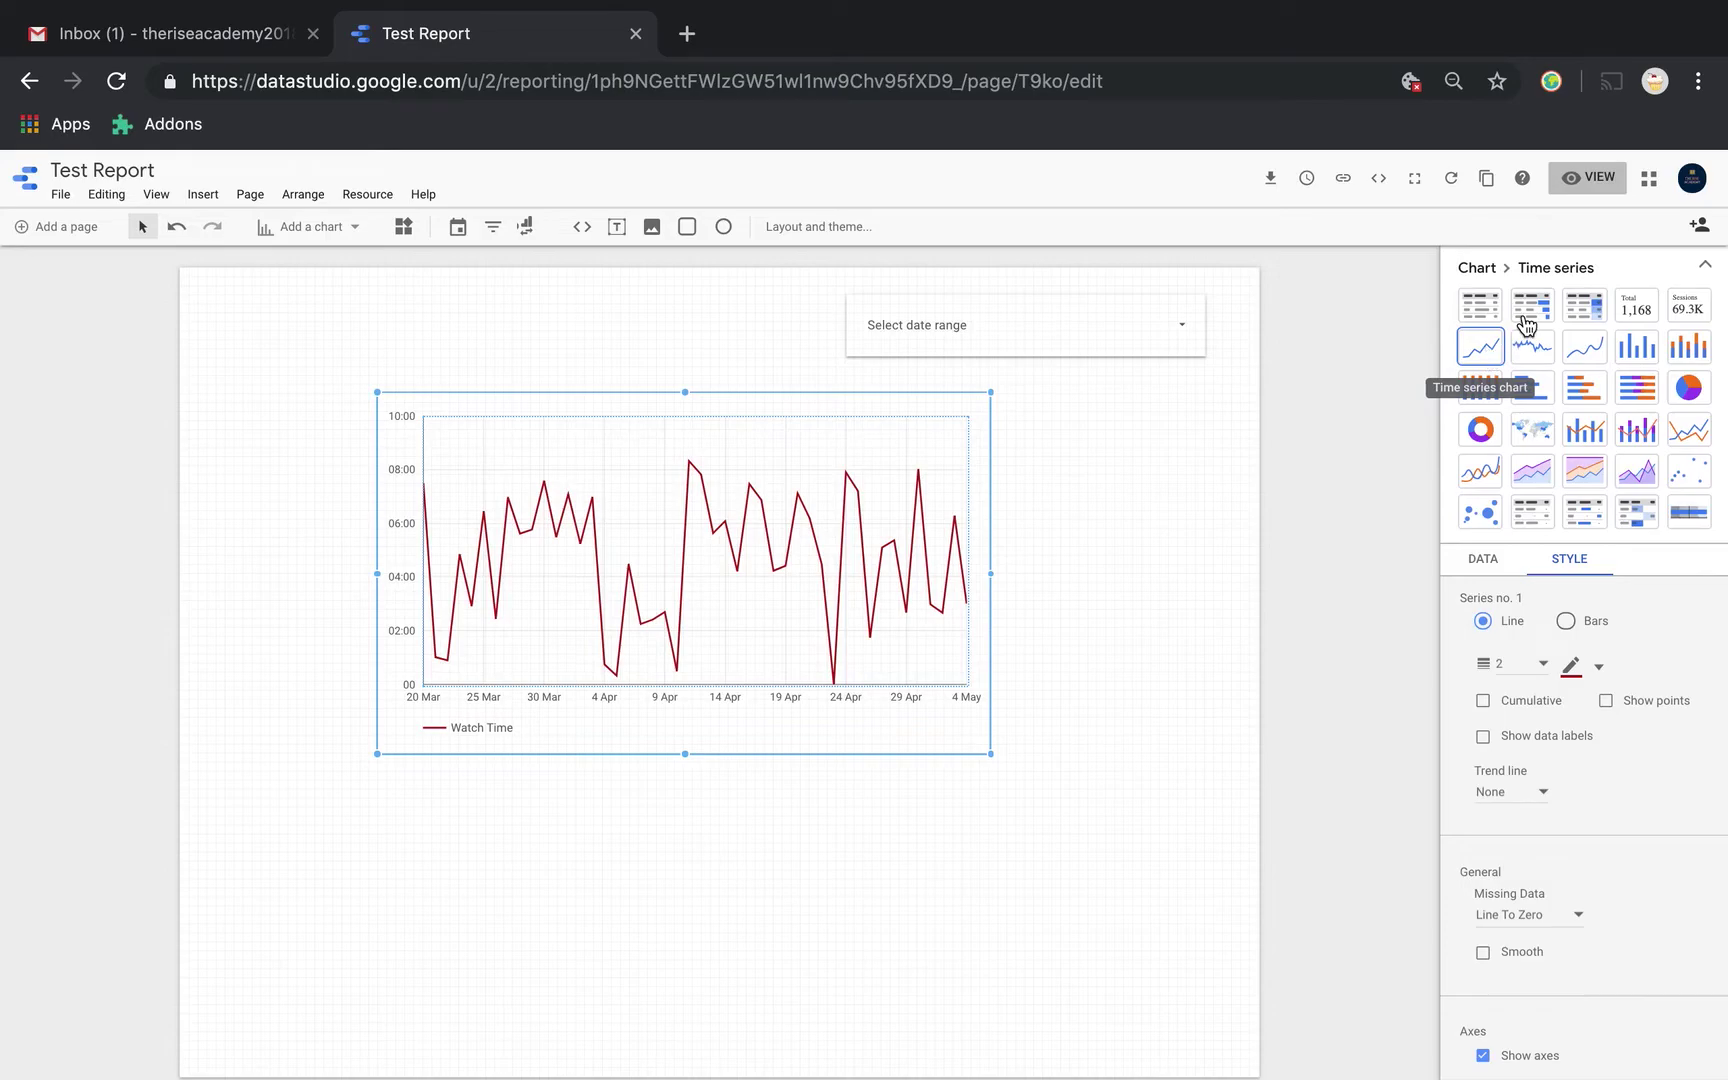
{"action": "left_click", "coordinate": [1160, 536]}
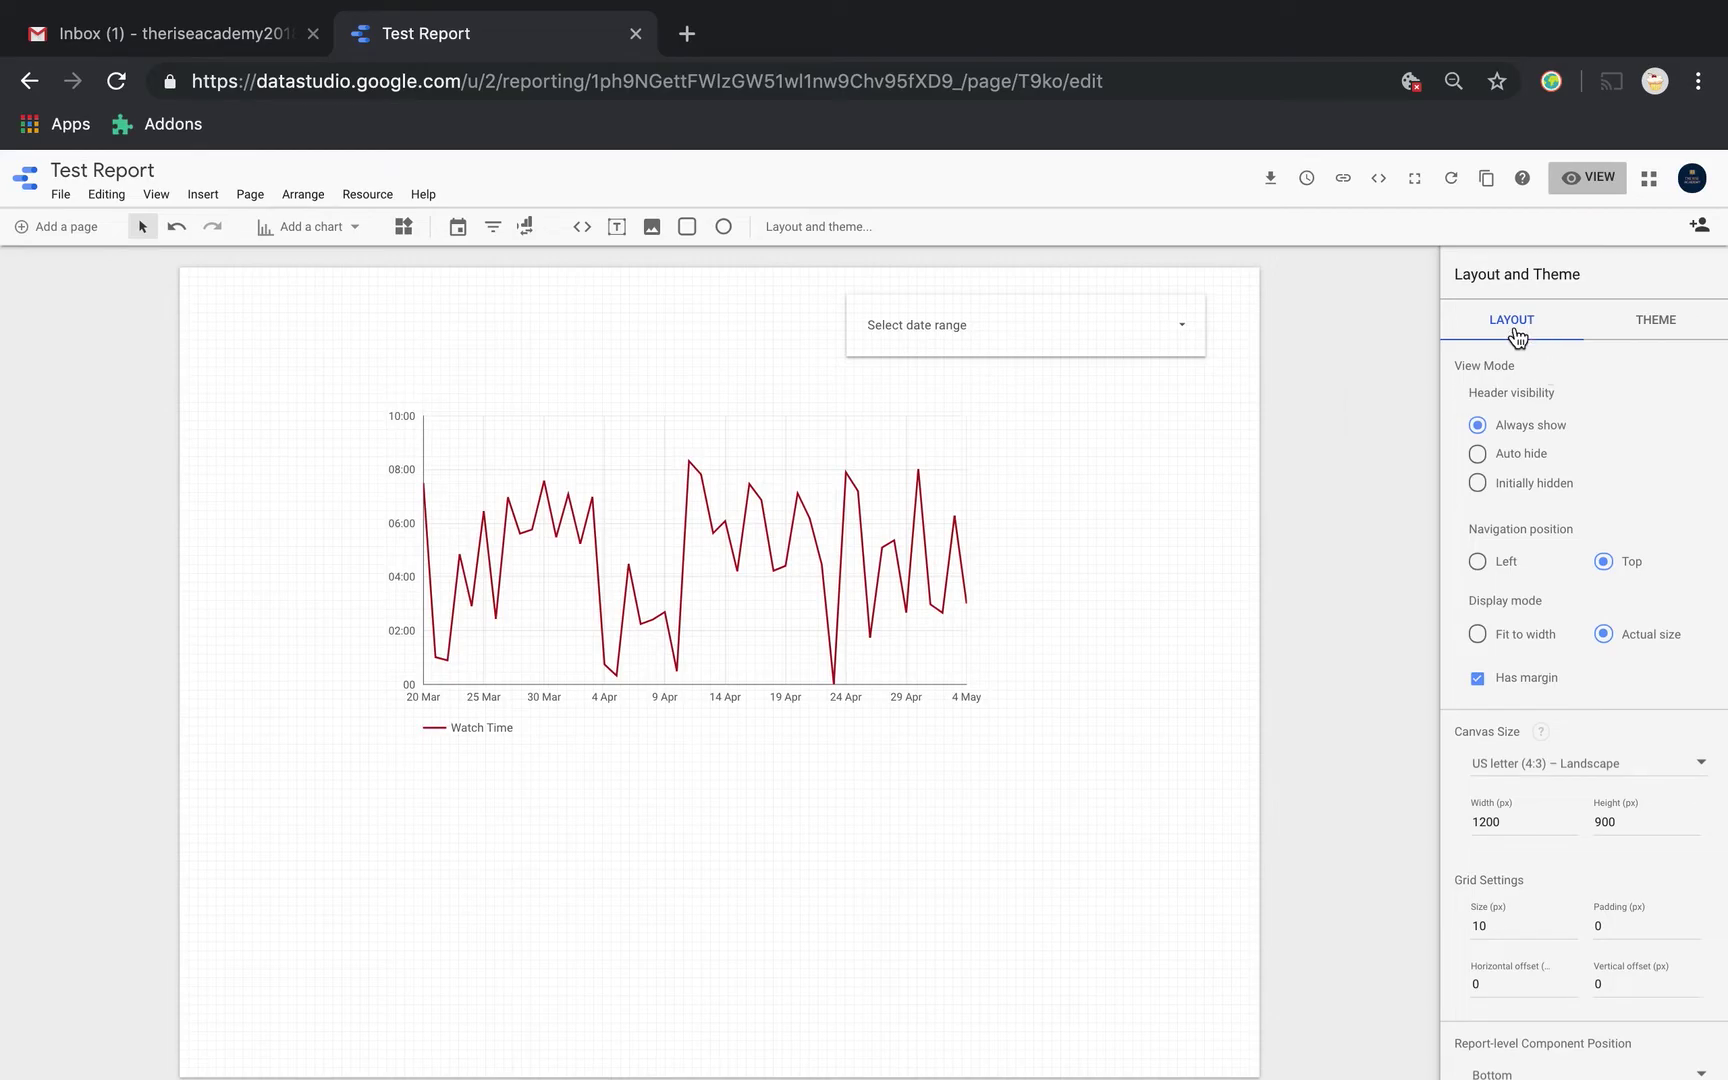
Examine the report's theme settings, including the colours, chart palette, background and border, and chart header
{"action": "left_click", "coordinate": [1672, 332]}
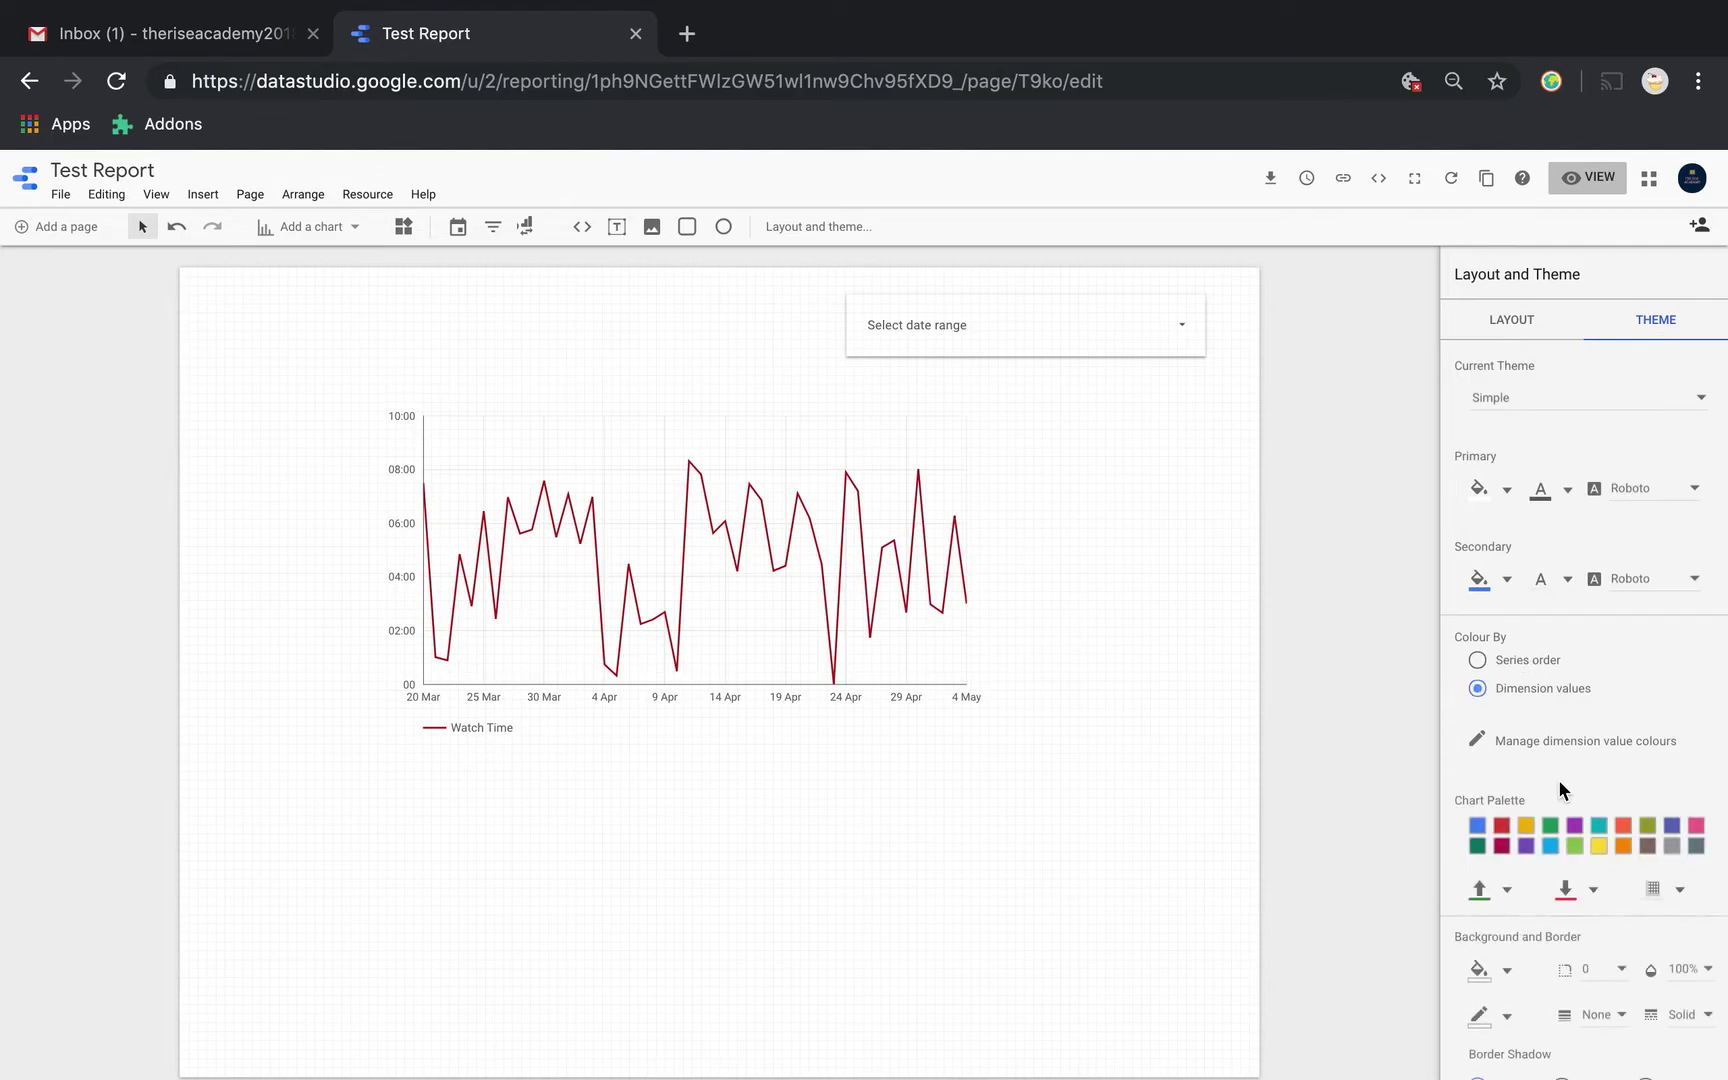
{"action": "scroll", "coordinate": [1558, 779], "scroll_direction": "down", "scroll_amount": 1}
{"action": "scroll", "coordinate": [1560, 785], "scroll_direction": "down", "scroll_amount": 4}
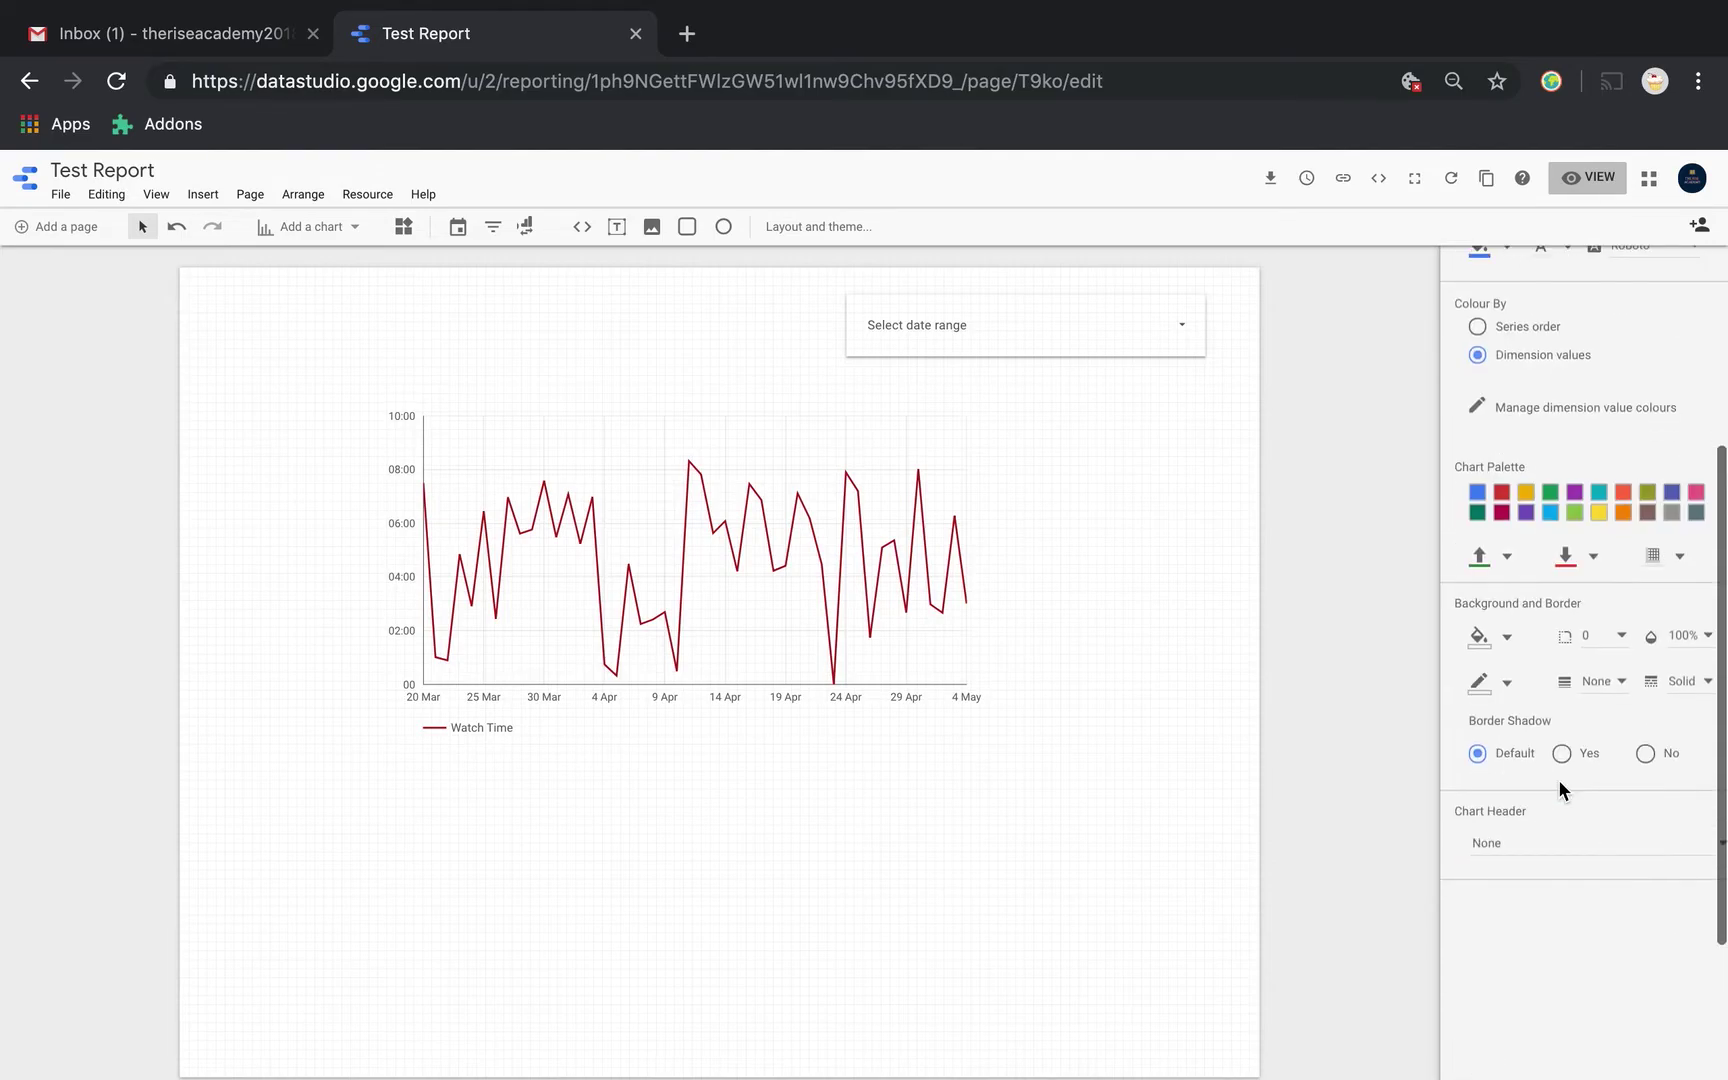
{"action": "scroll", "coordinate": [1558, 779], "scroll_direction": "up", "scroll_amount": 5}
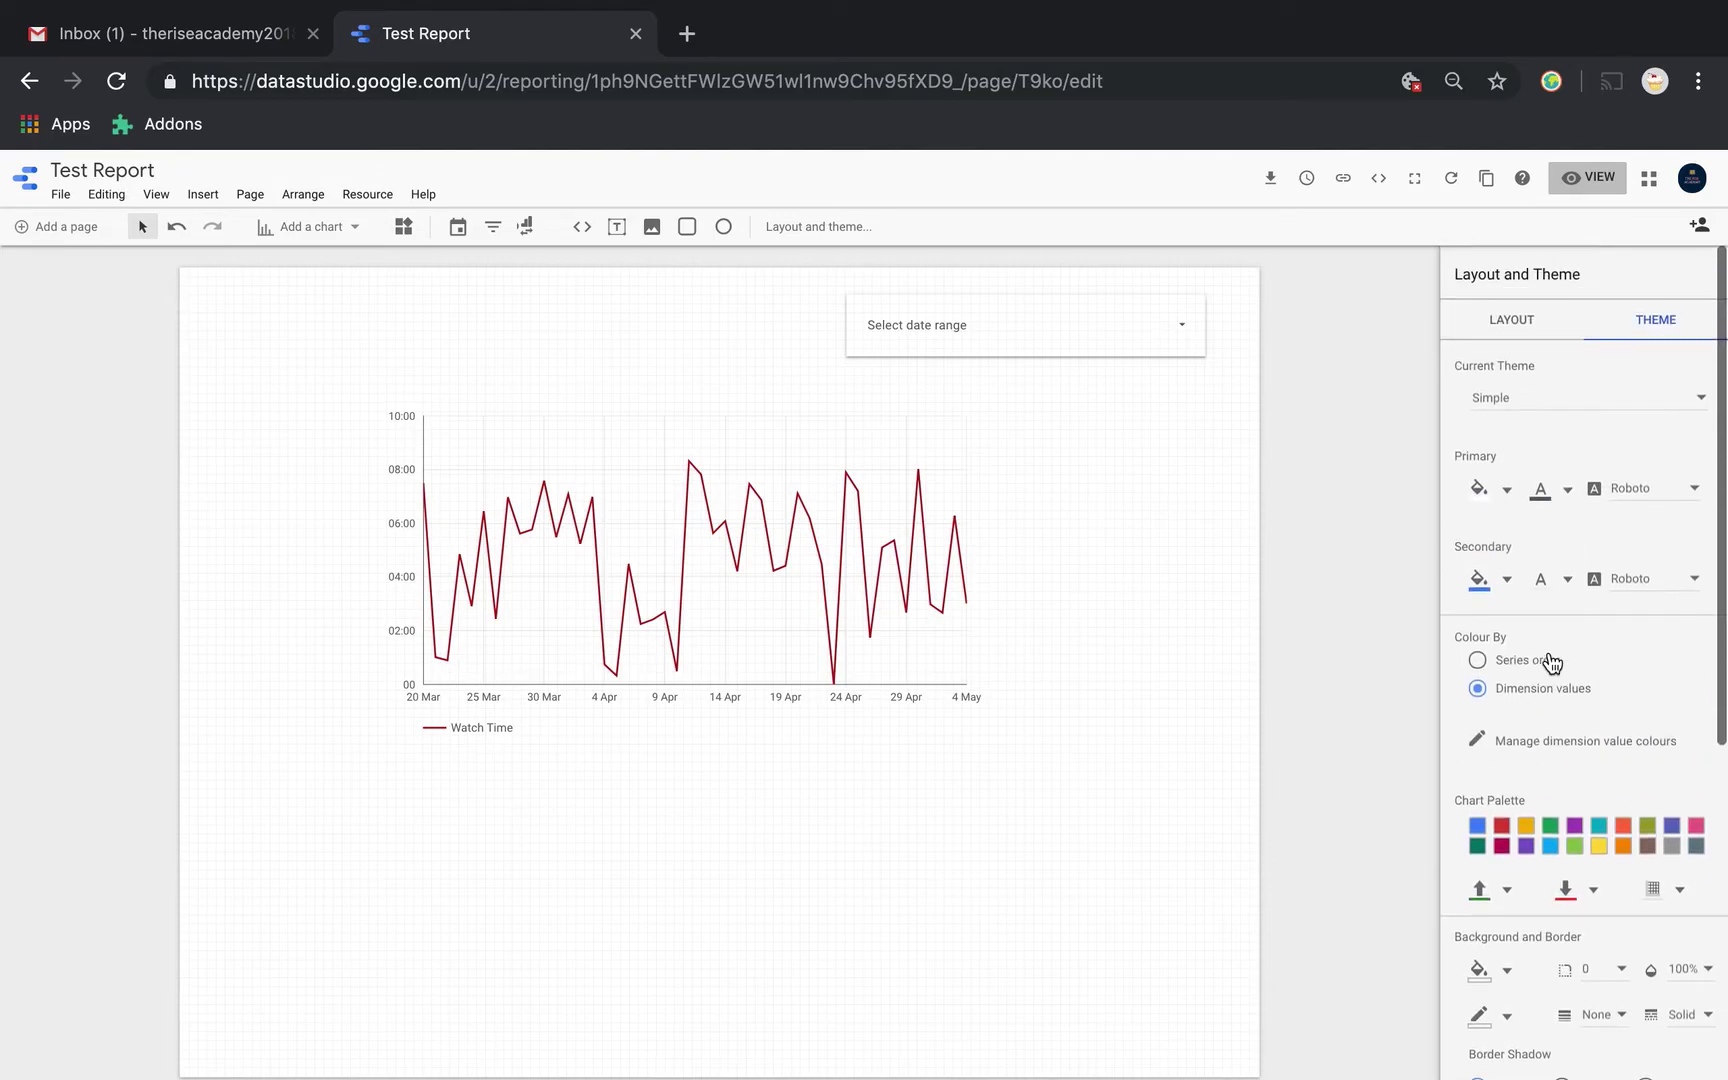
{"action": "scroll", "coordinate": [1568, 778], "scroll_direction": "down", "scroll_amount": 1}
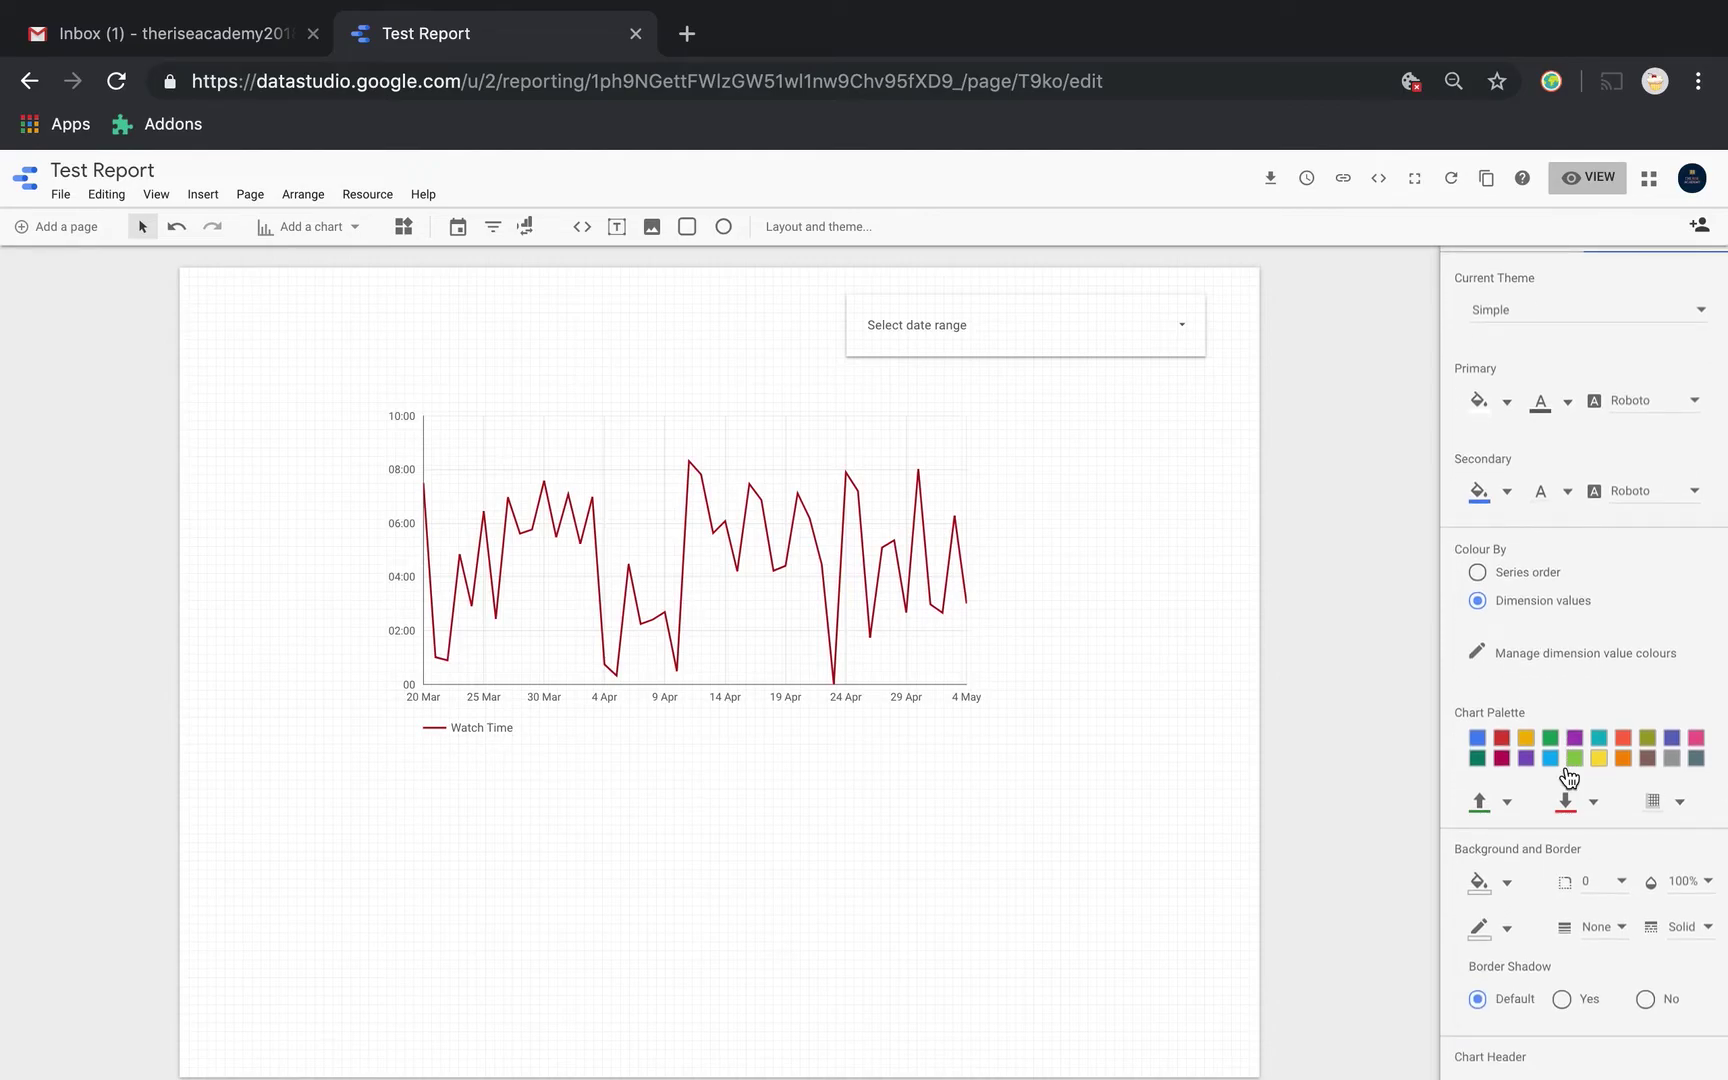
{"action": "scroll", "coordinate": [1508, 390], "scroll_direction": "up", "scroll_amount": 1}
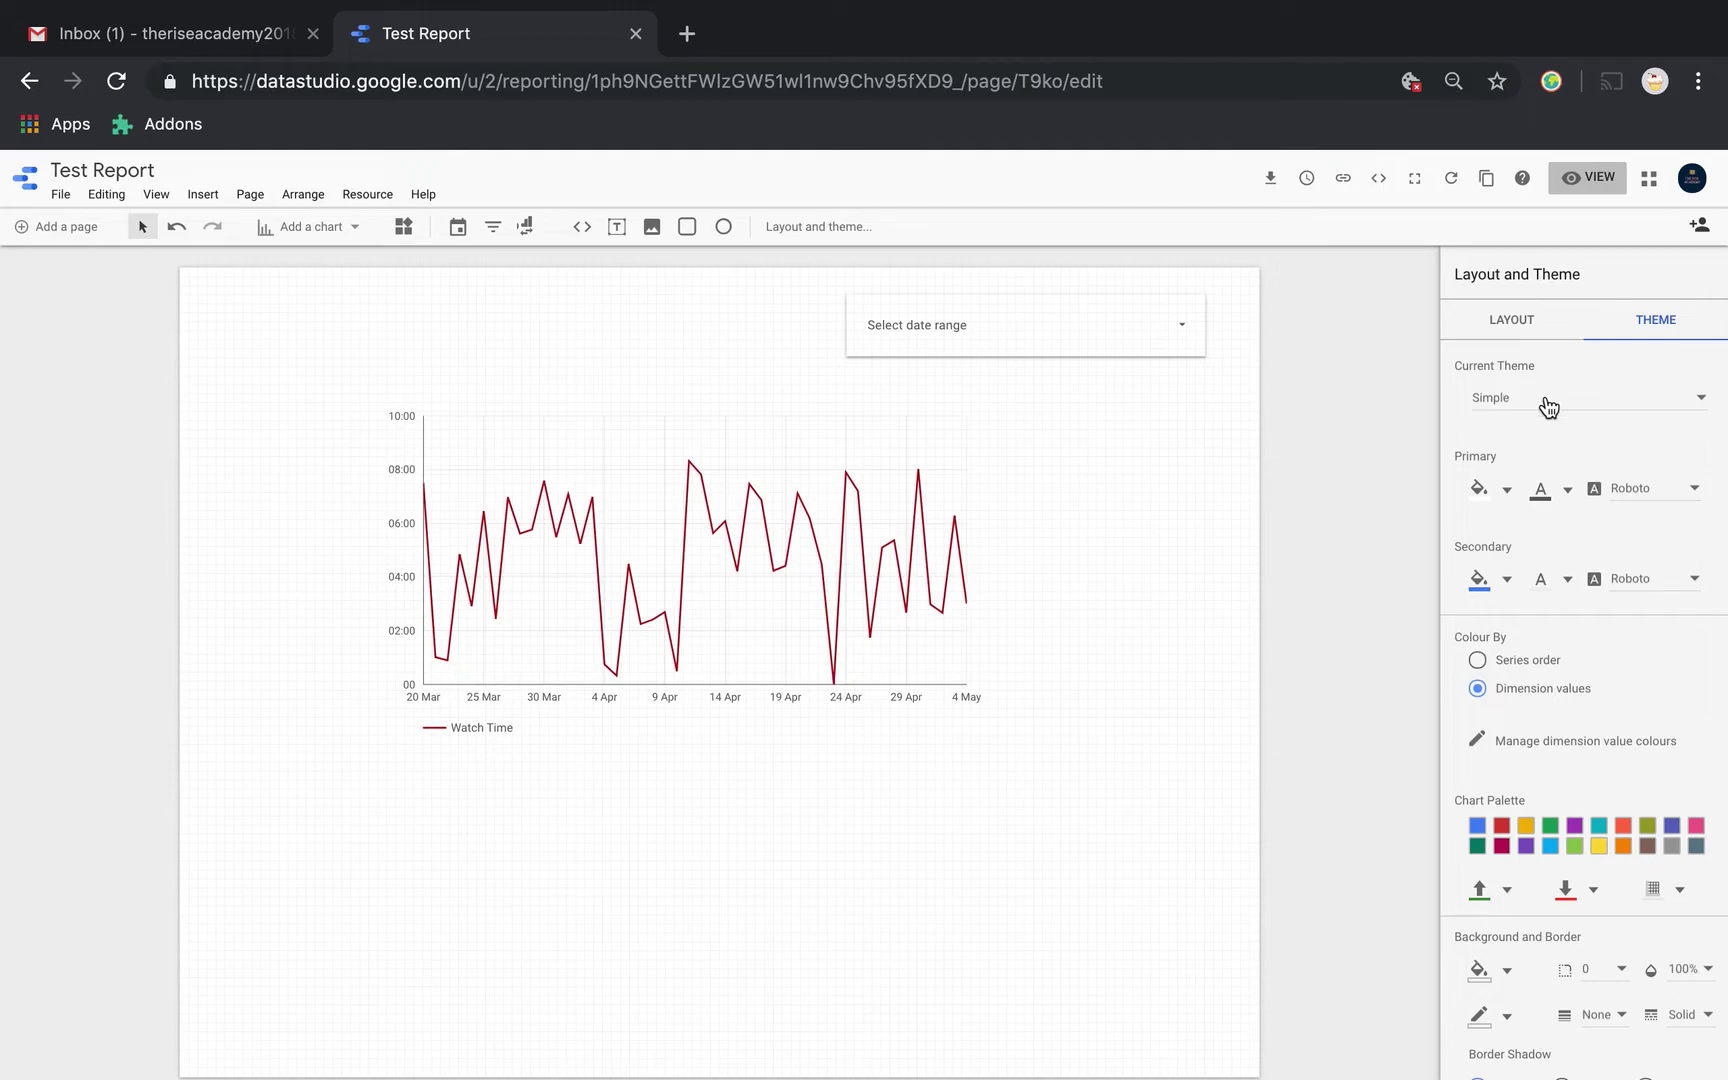
Try the Simple Dark theme on the report and switch back to the Simple theme
{"action": "left_click", "coordinate": [1546, 403]}
{"action": "left_click", "coordinate": [1527, 450]}
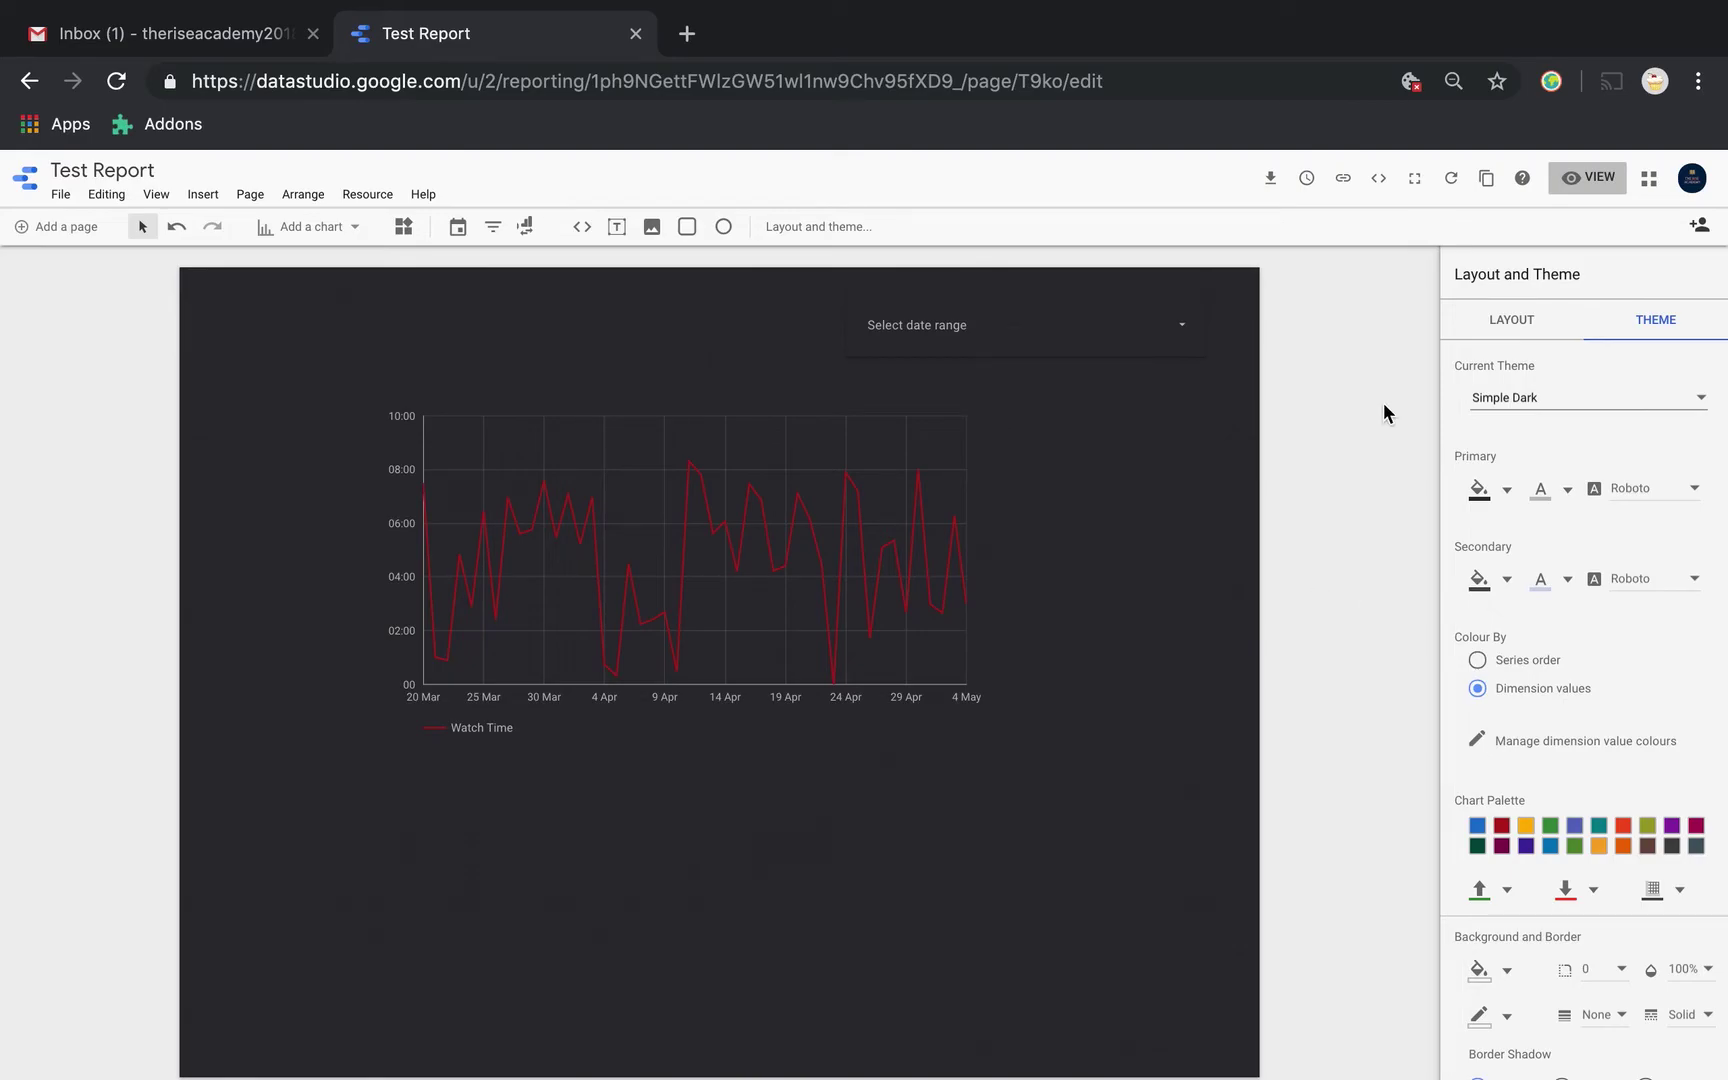
{"action": "left_click", "coordinate": [1651, 405]}
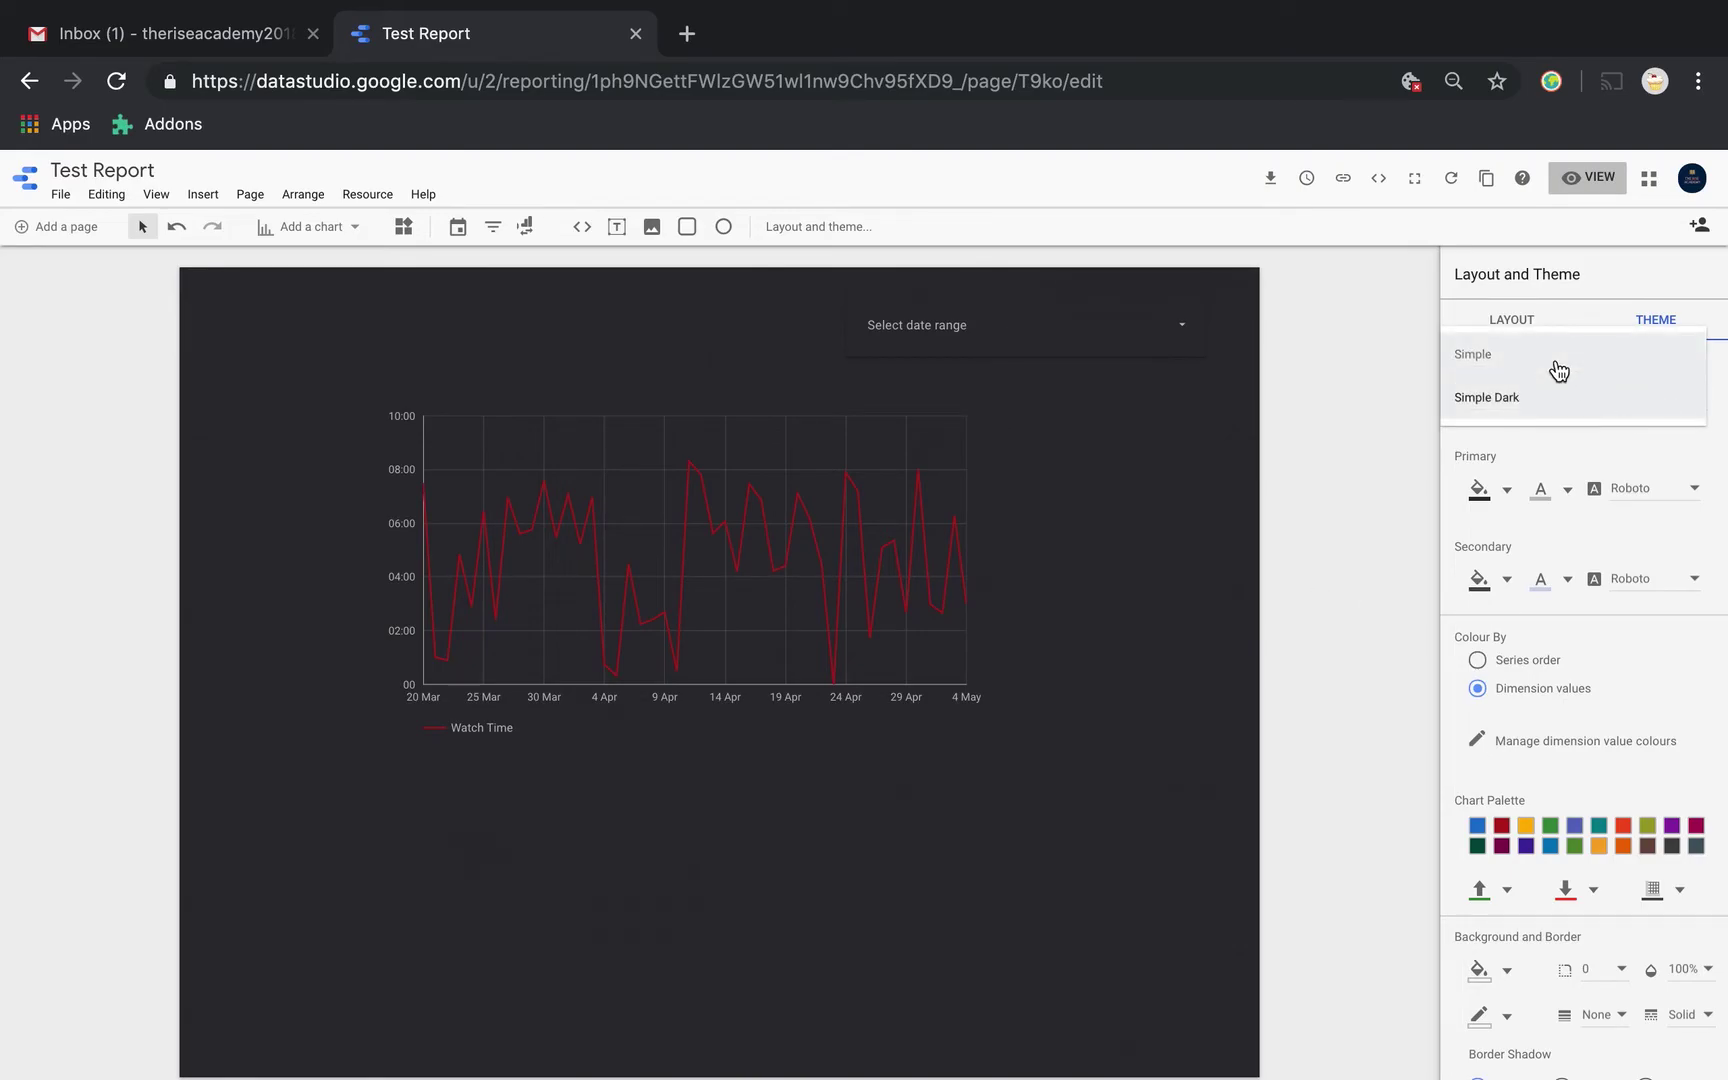
{"action": "left_click", "coordinate": [1557, 368]}
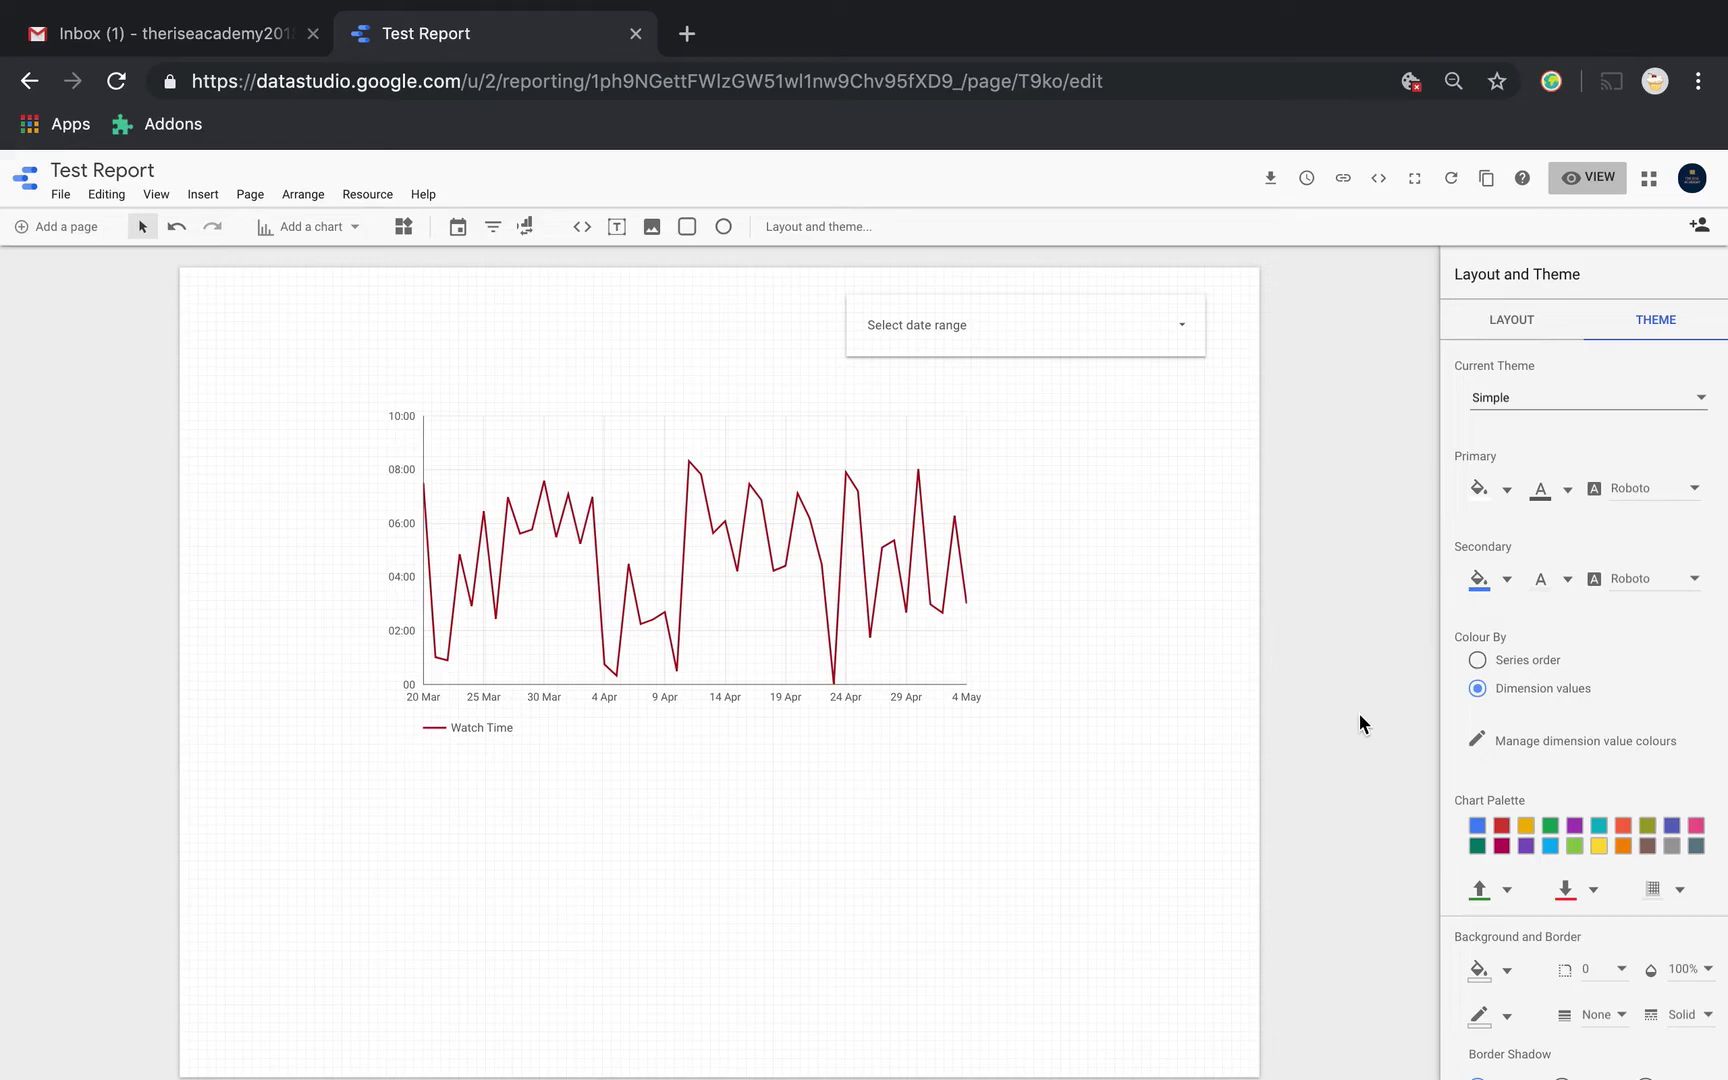
Review the theme's chart palette and the report's dimension value colour mappings, closing the mappings without adding any
{"action": "scroll", "coordinate": [1545, 735], "scroll_direction": "down", "scroll_amount": 1}
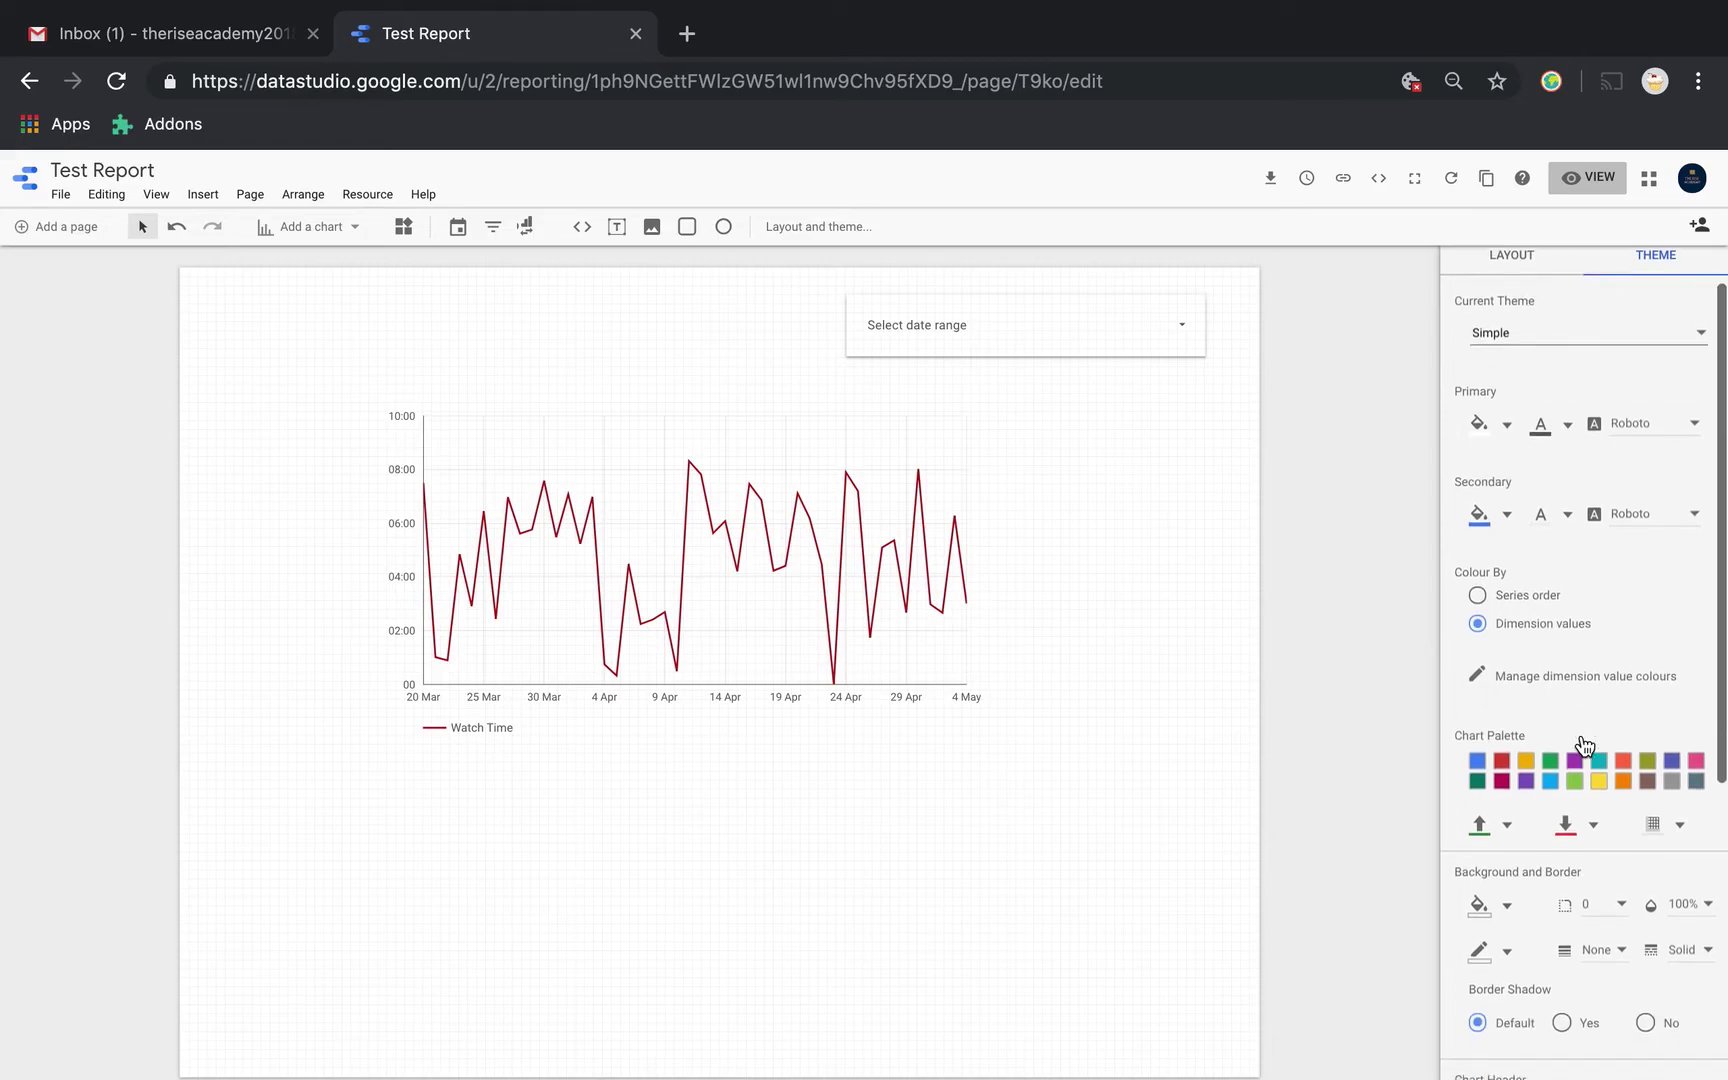
{"action": "scroll", "coordinate": [1560, 735], "scroll_direction": "down", "scroll_amount": 1}
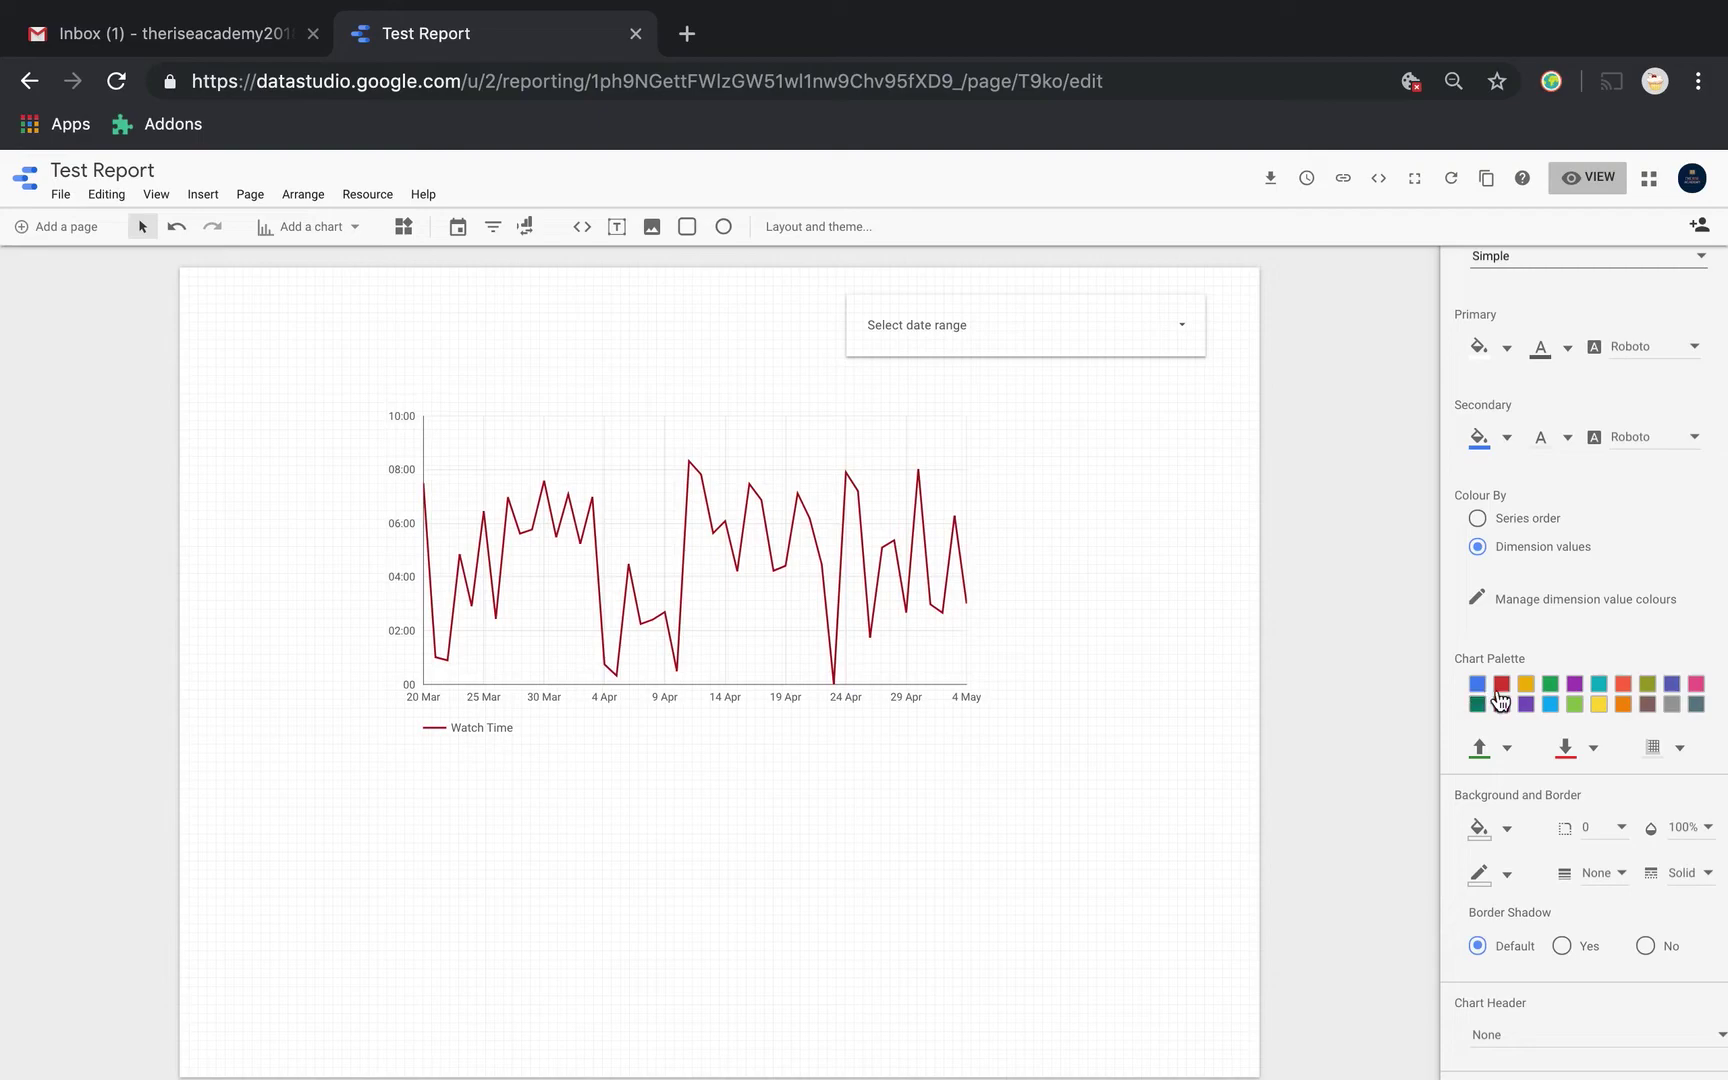
{"action": "scroll", "coordinate": [1500, 690], "scroll_direction": "up", "scroll_amount": 2}
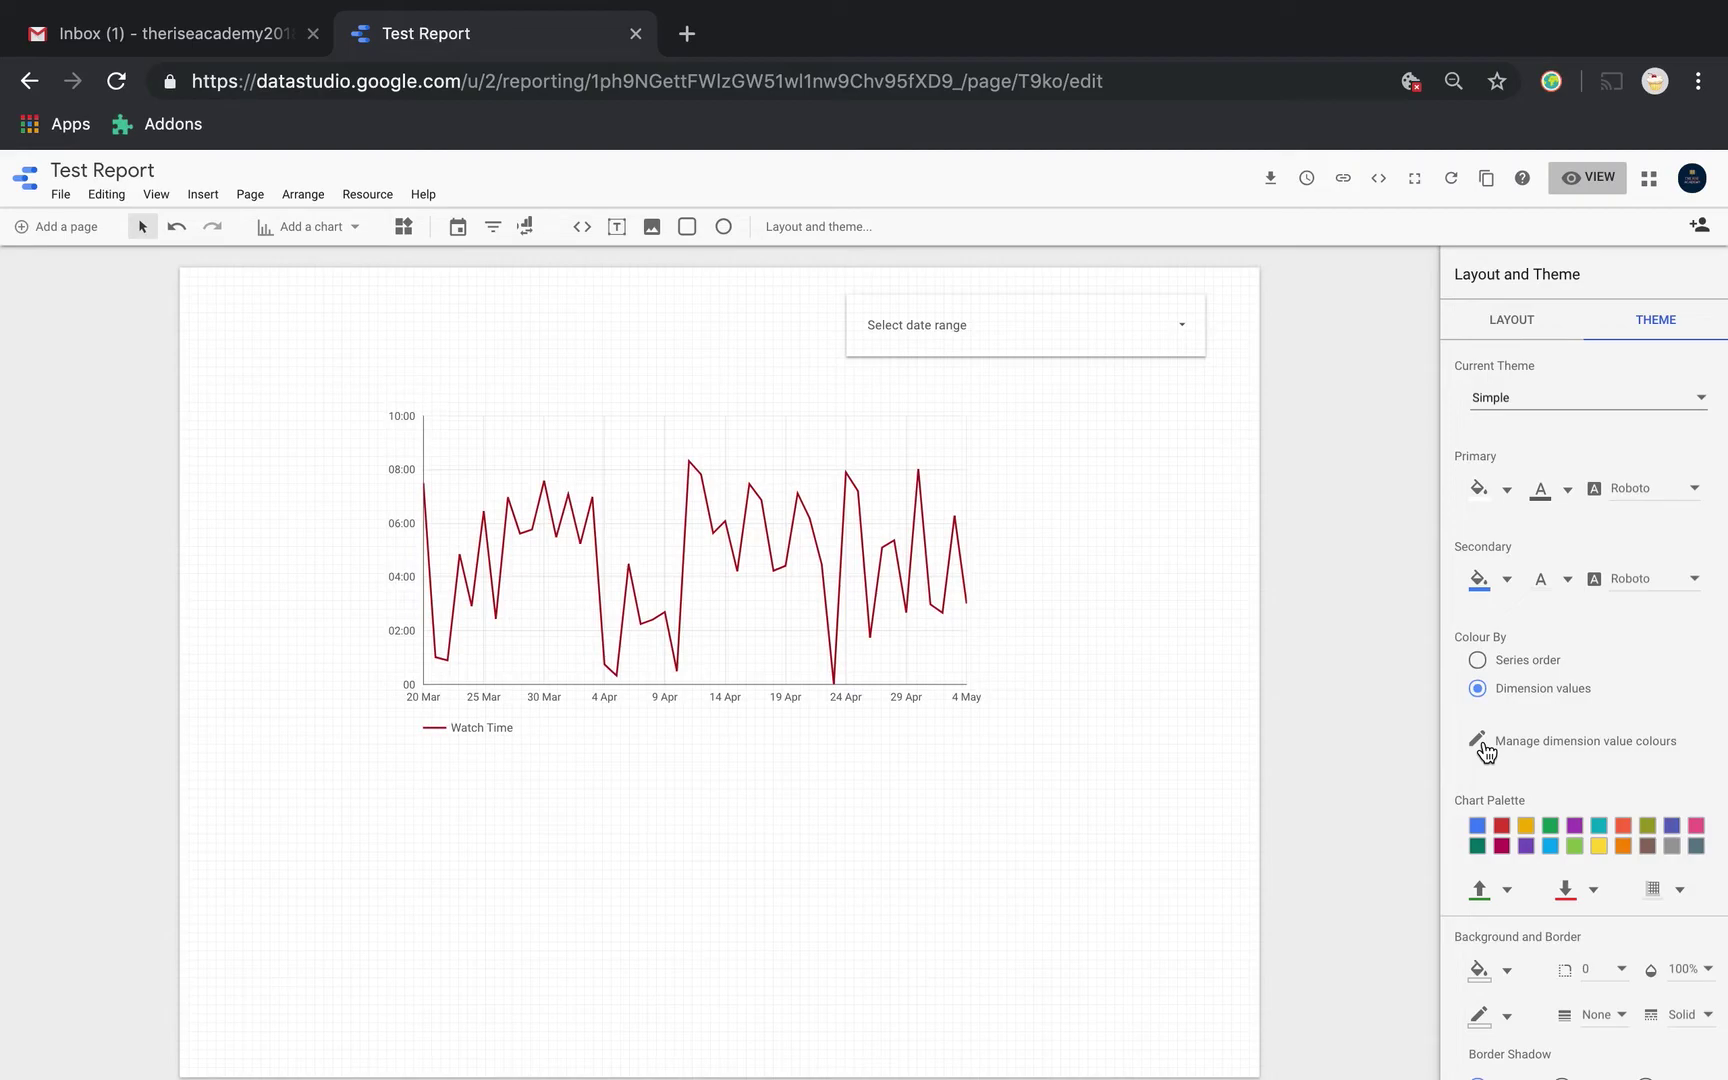
{"action": "left_click", "coordinate": [1479, 745]}
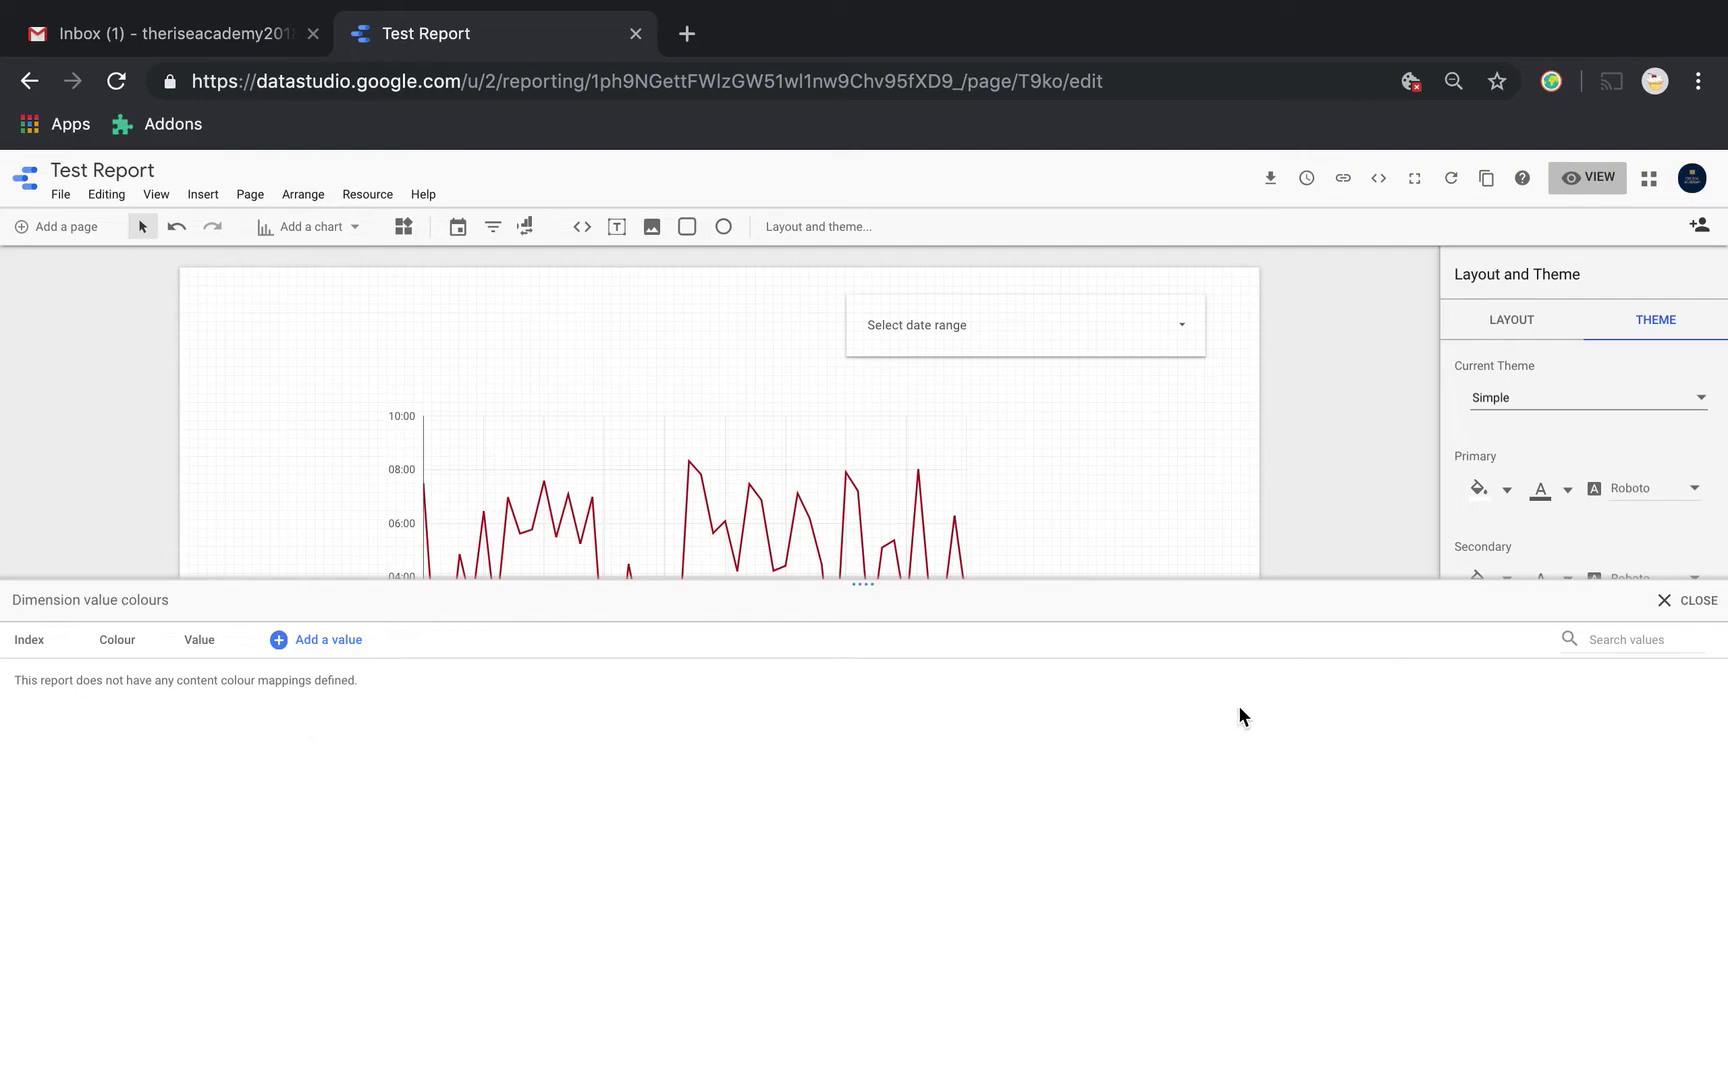
{"action": "left_click", "coordinate": [1695, 601]}
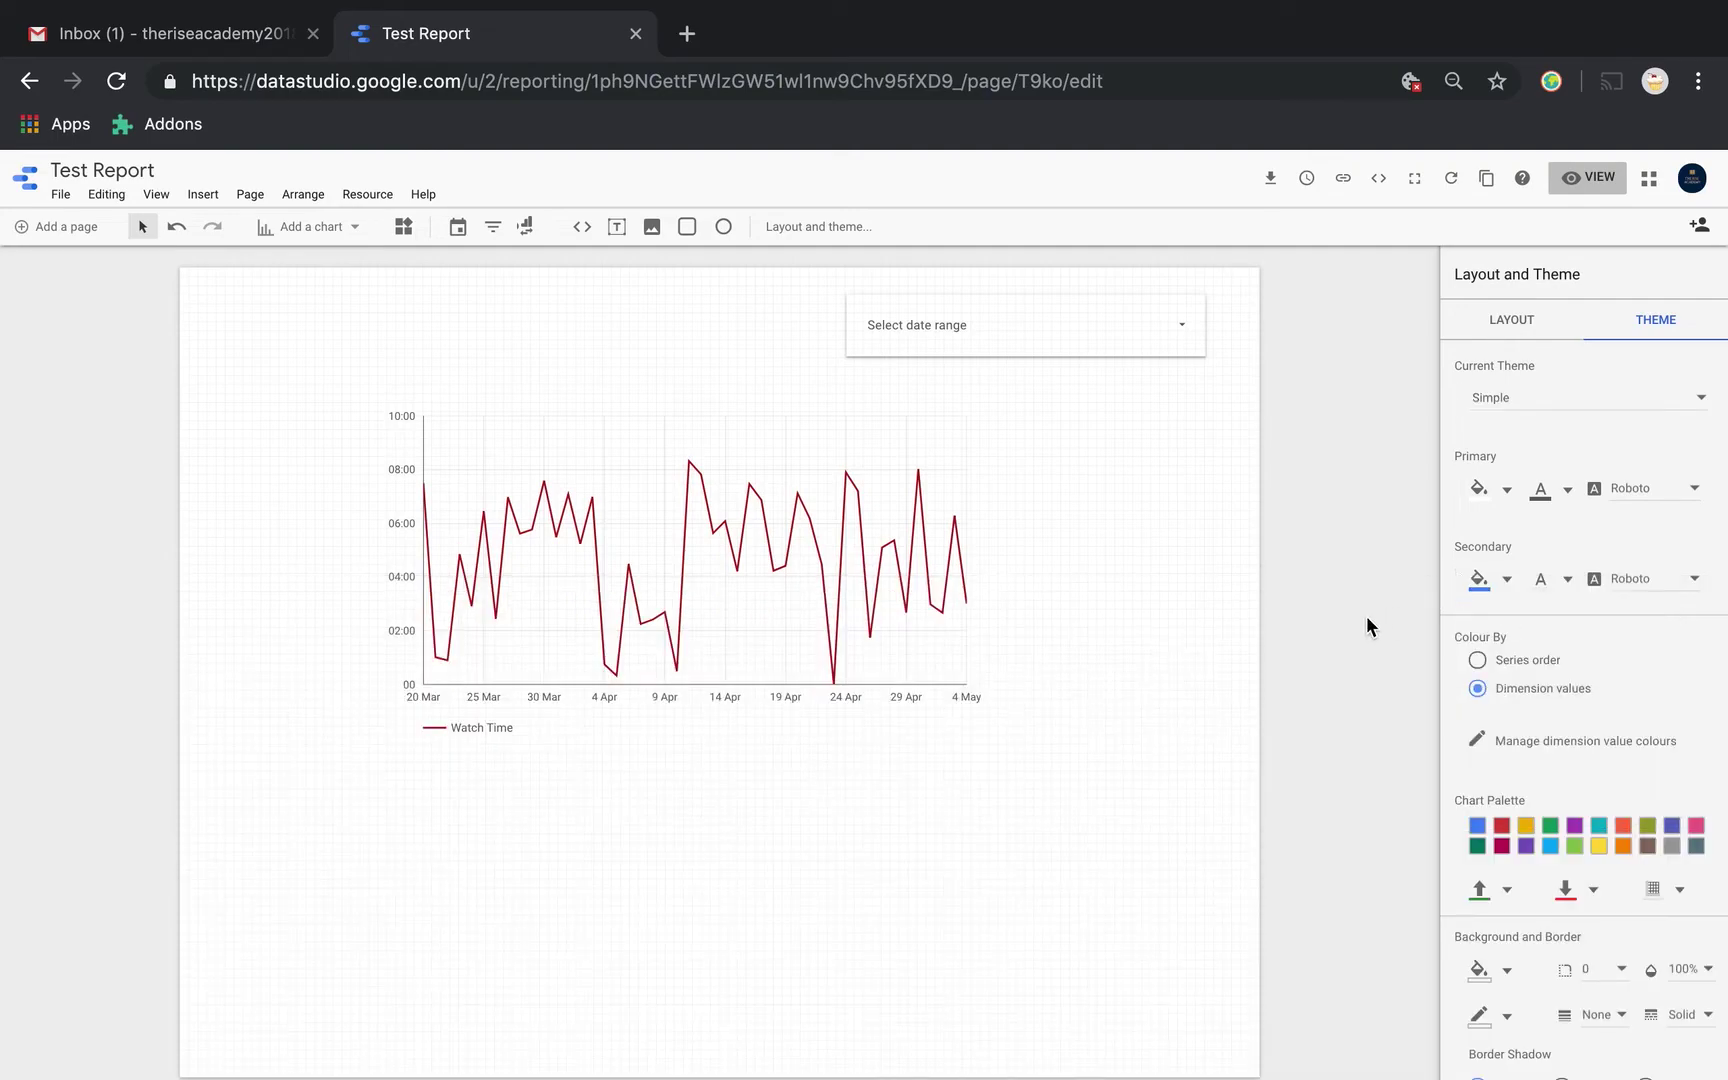
Turn off the page margin in the report layout and preview the report, returning to edit mode
{"action": "left_click", "coordinate": [1521, 320]}
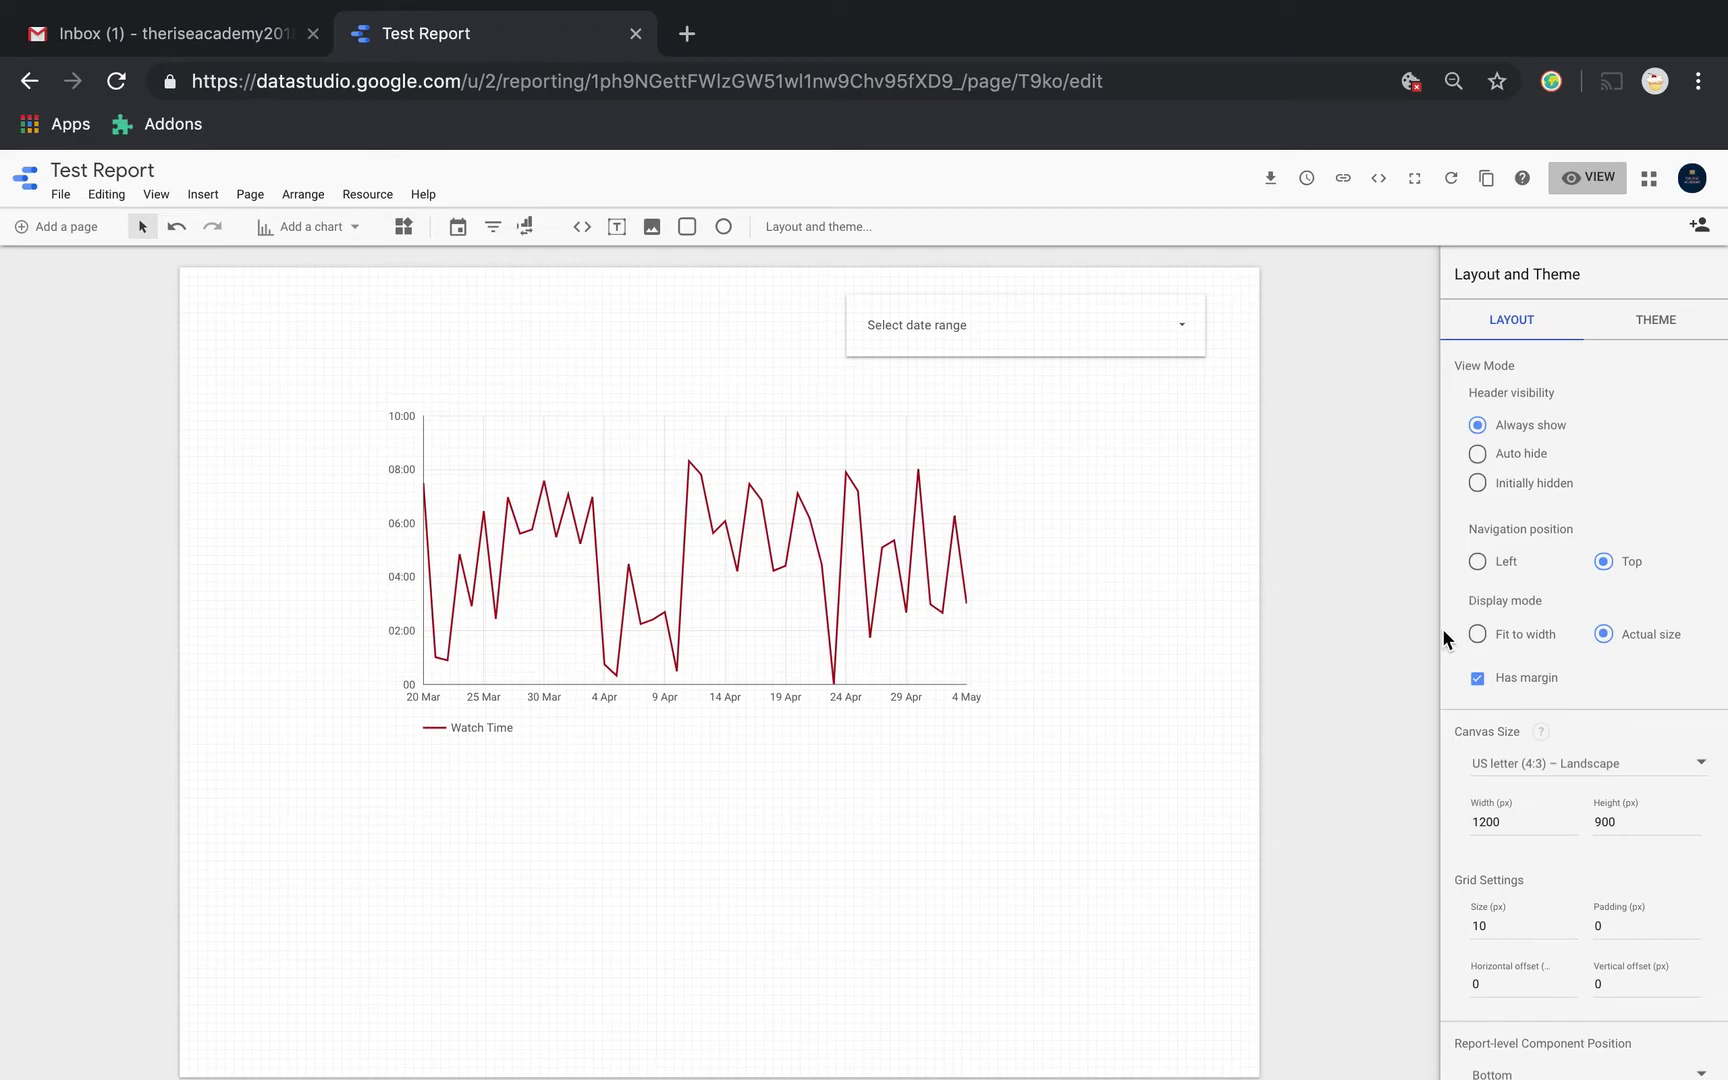
{"action": "left_click", "coordinate": [1478, 680]}
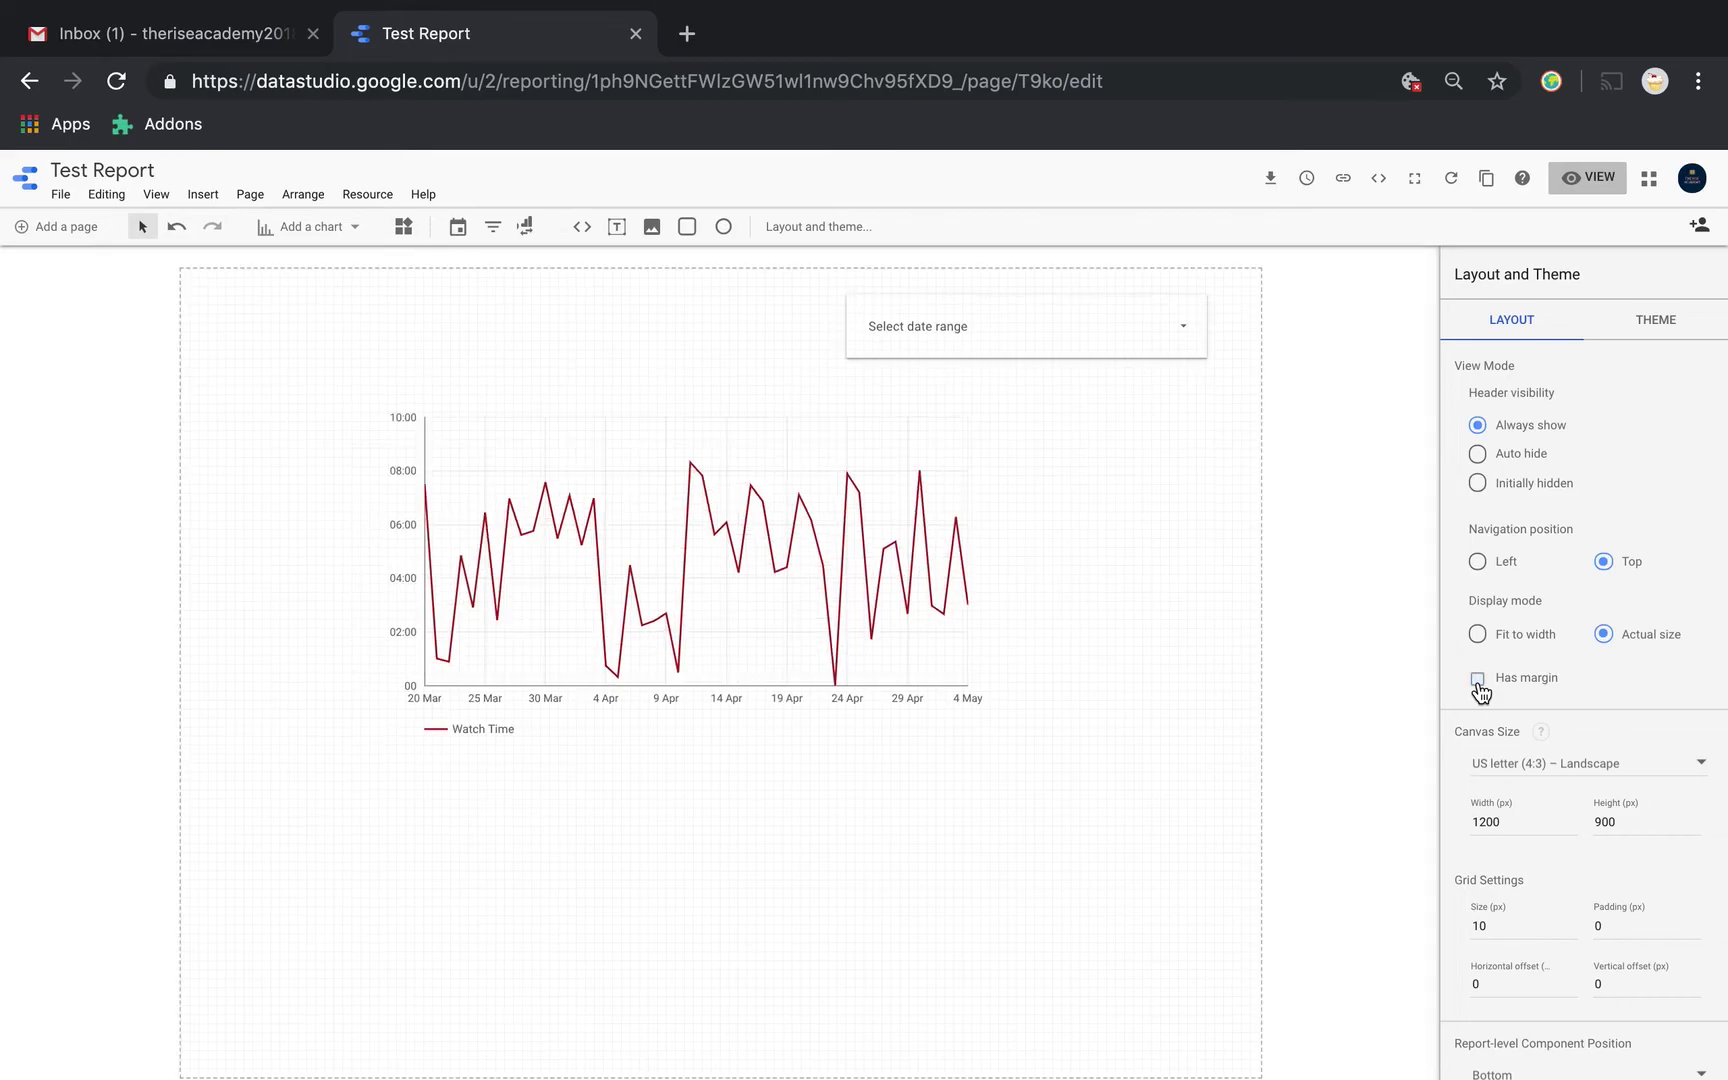
{"action": "left_click", "coordinate": [1592, 180]}
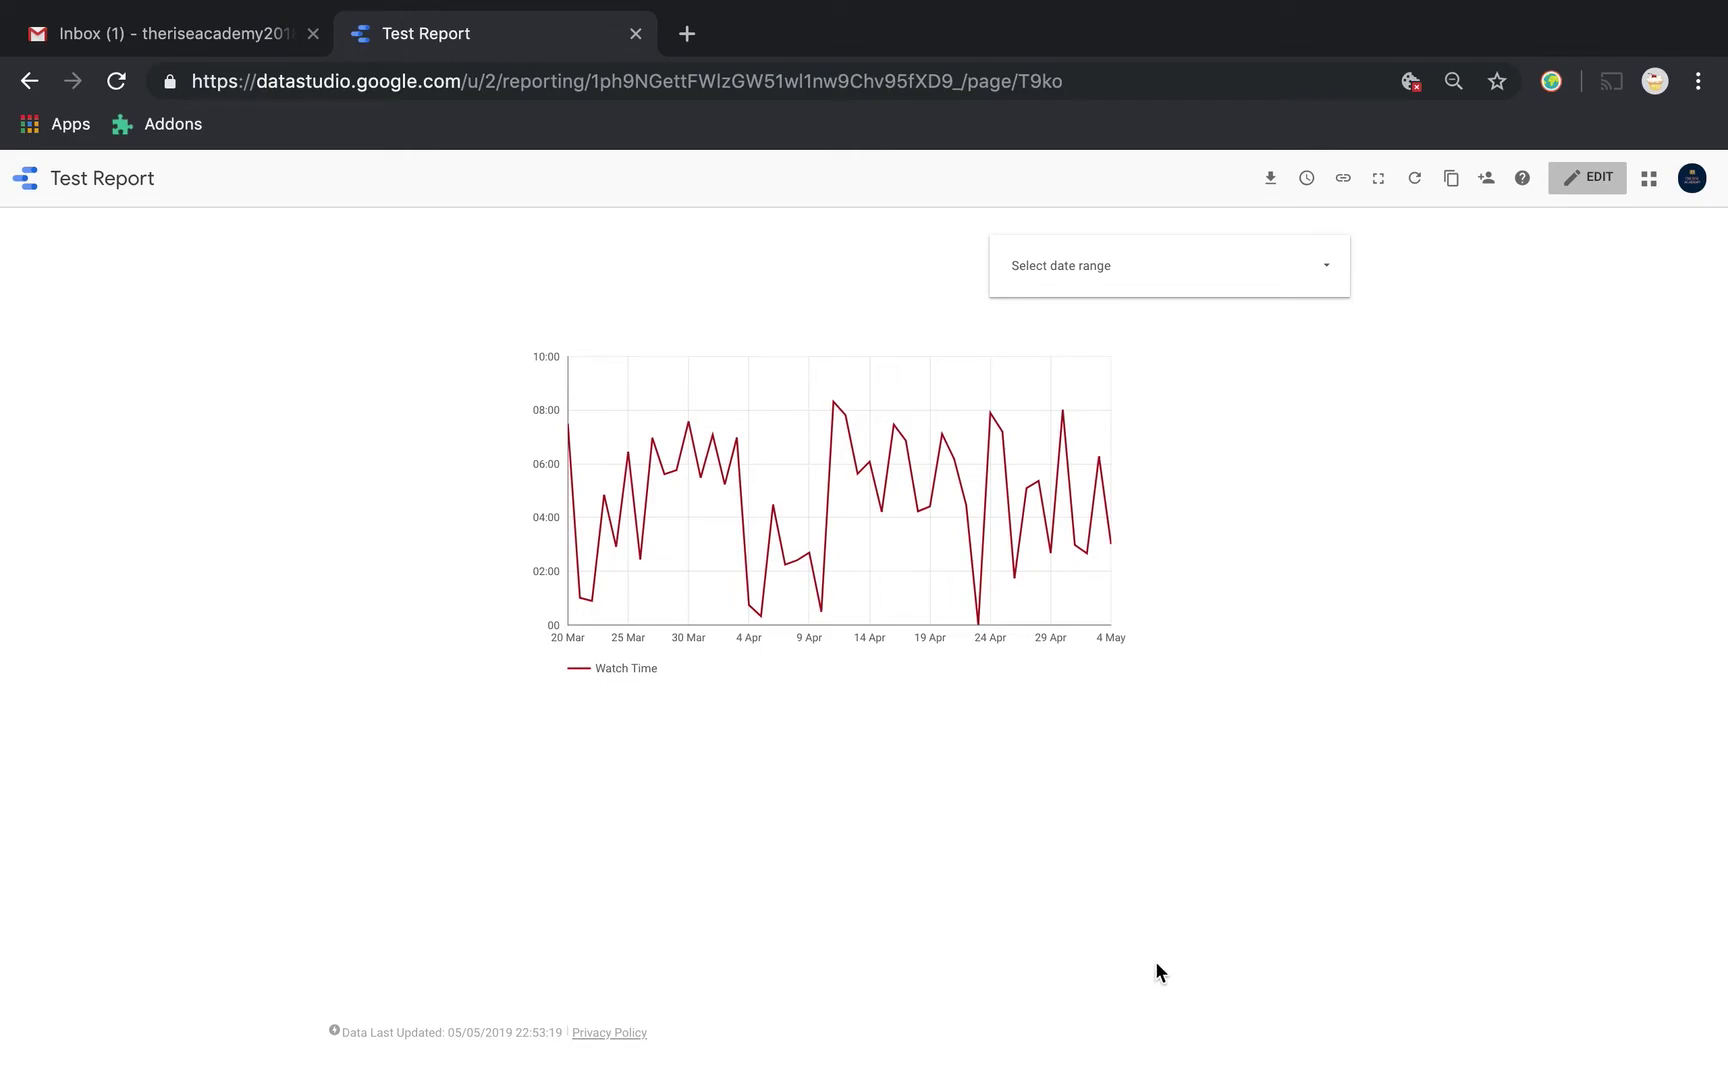
{"action": "left_click", "coordinate": [1585, 181]}
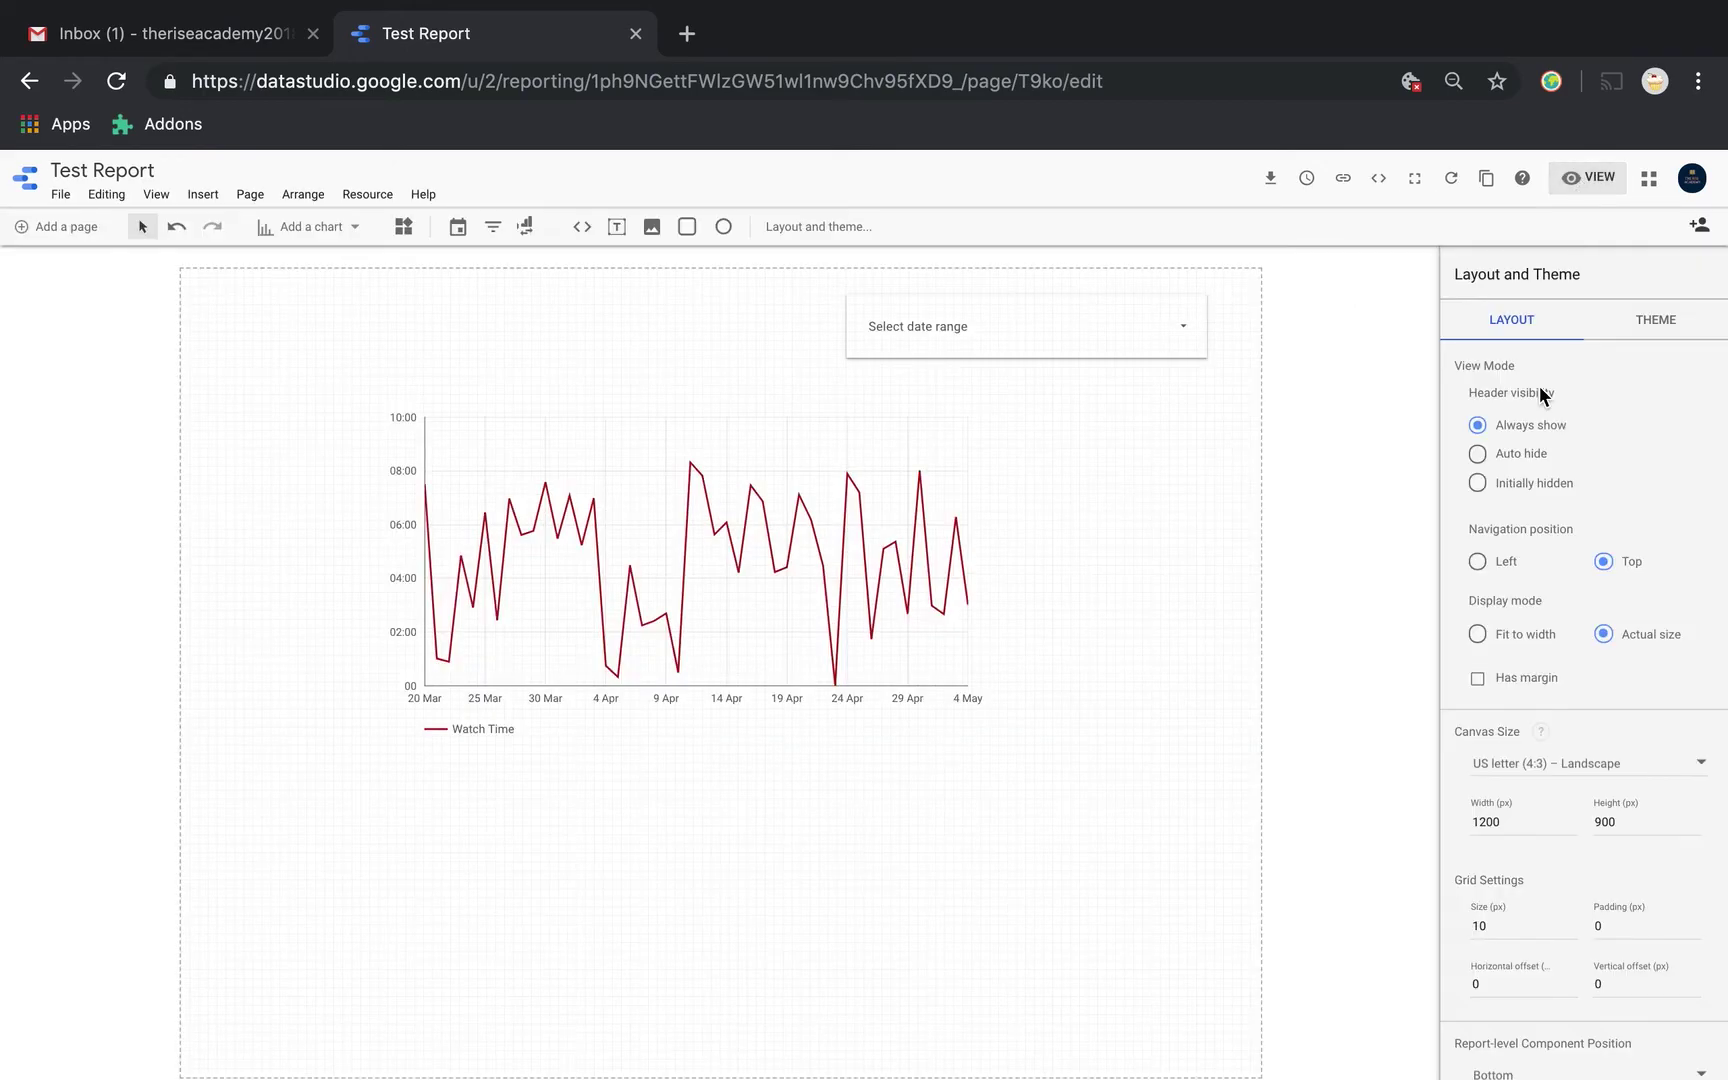
Compare previews of the report with and without the page margin, and leave the margin turned on in the layout
{"action": "left_click", "coordinate": [1479, 679]}
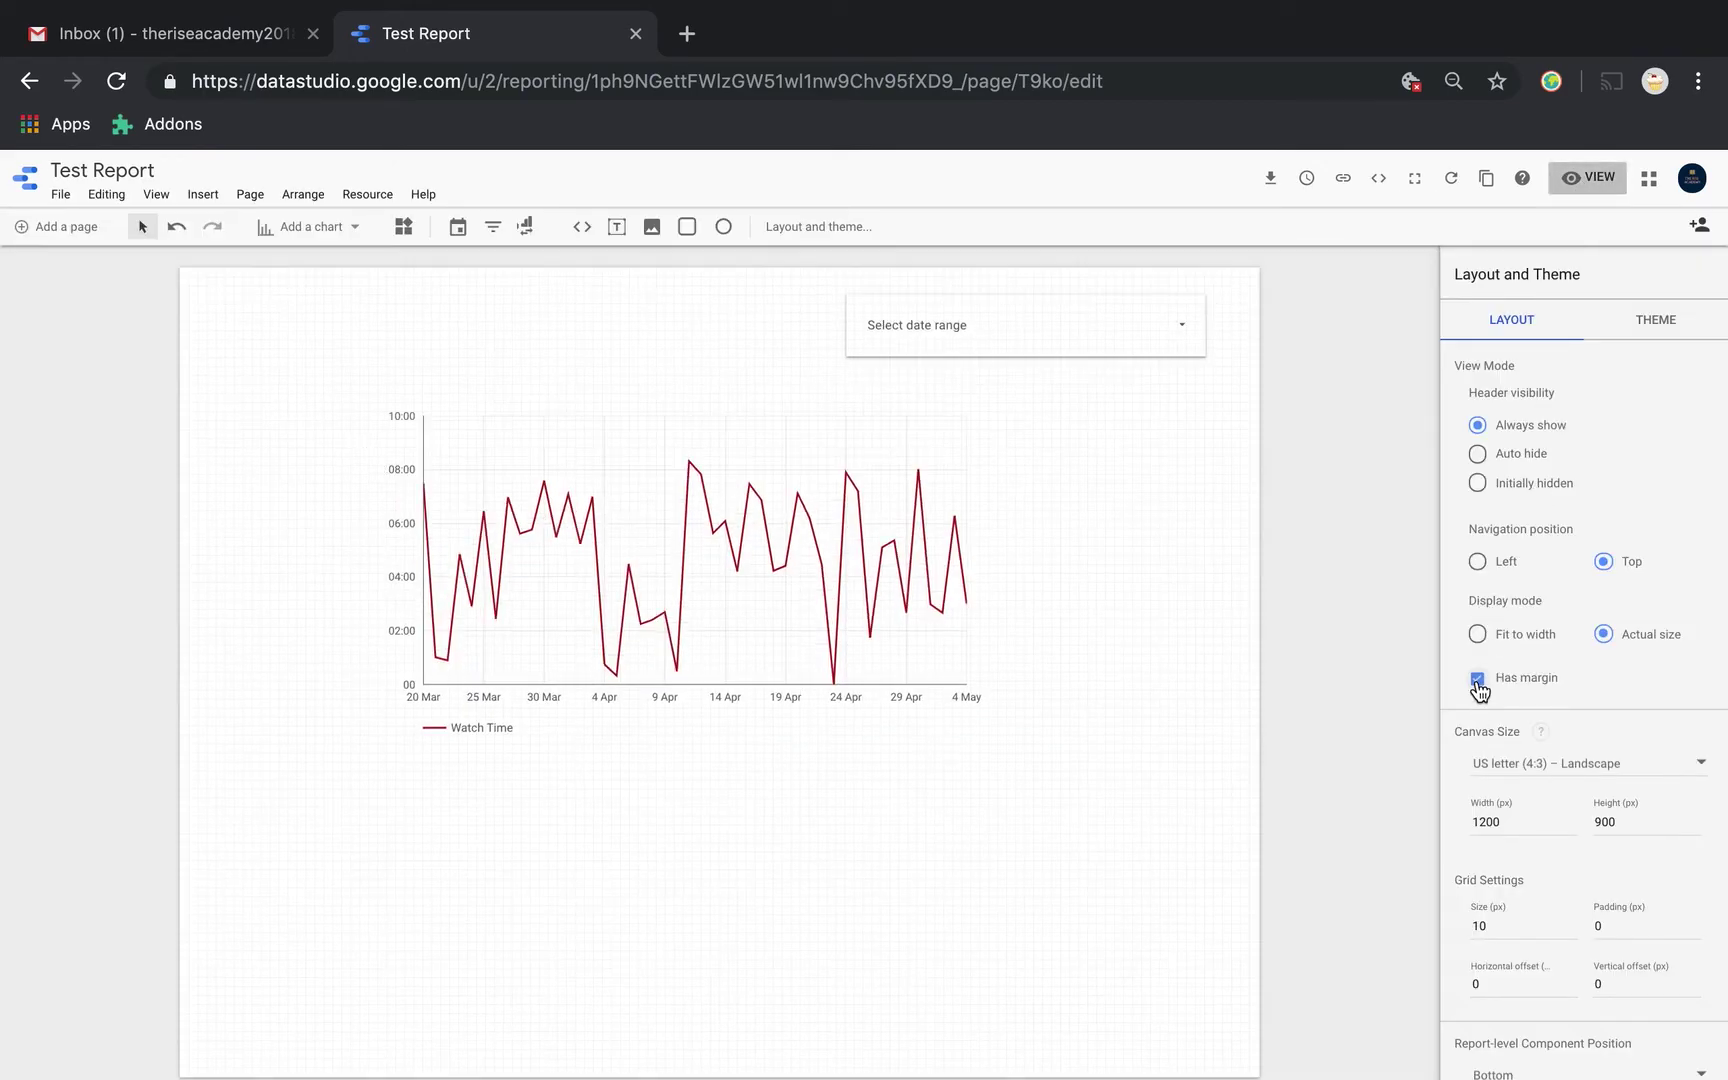
{"action": "left_click", "coordinate": [1588, 183]}
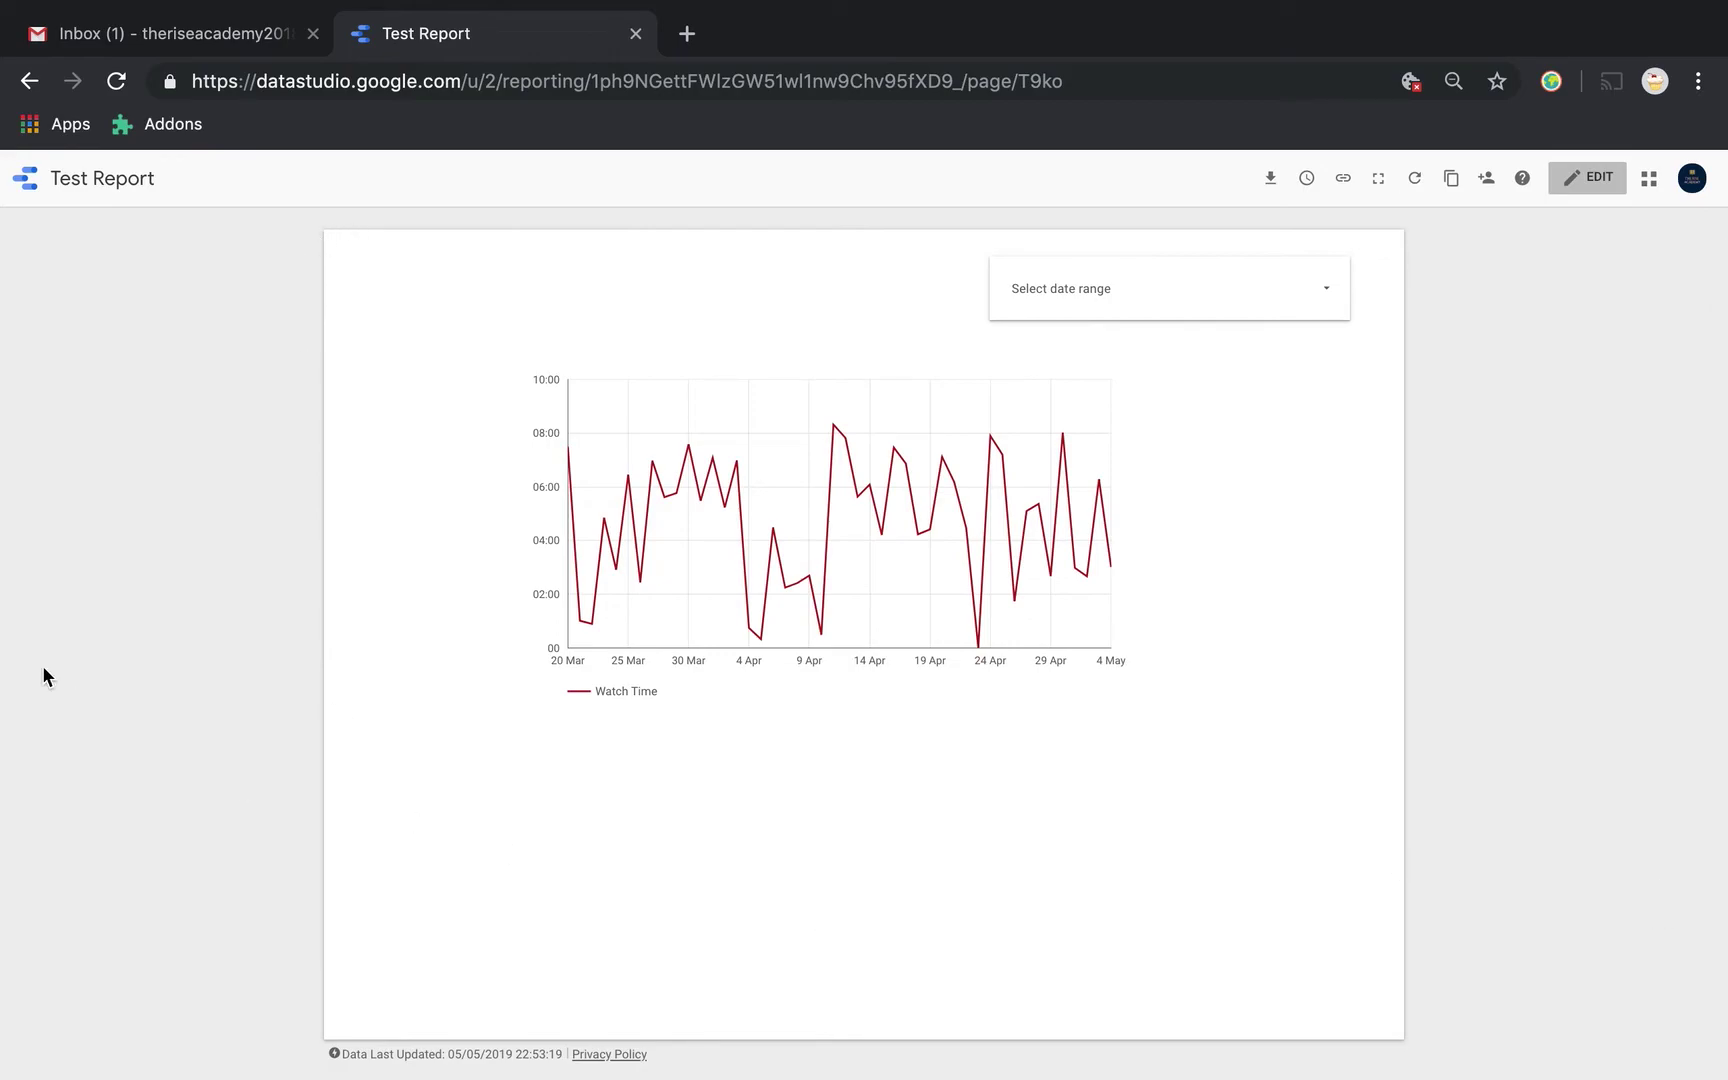
{"action": "left_click", "coordinate": [1598, 182]}
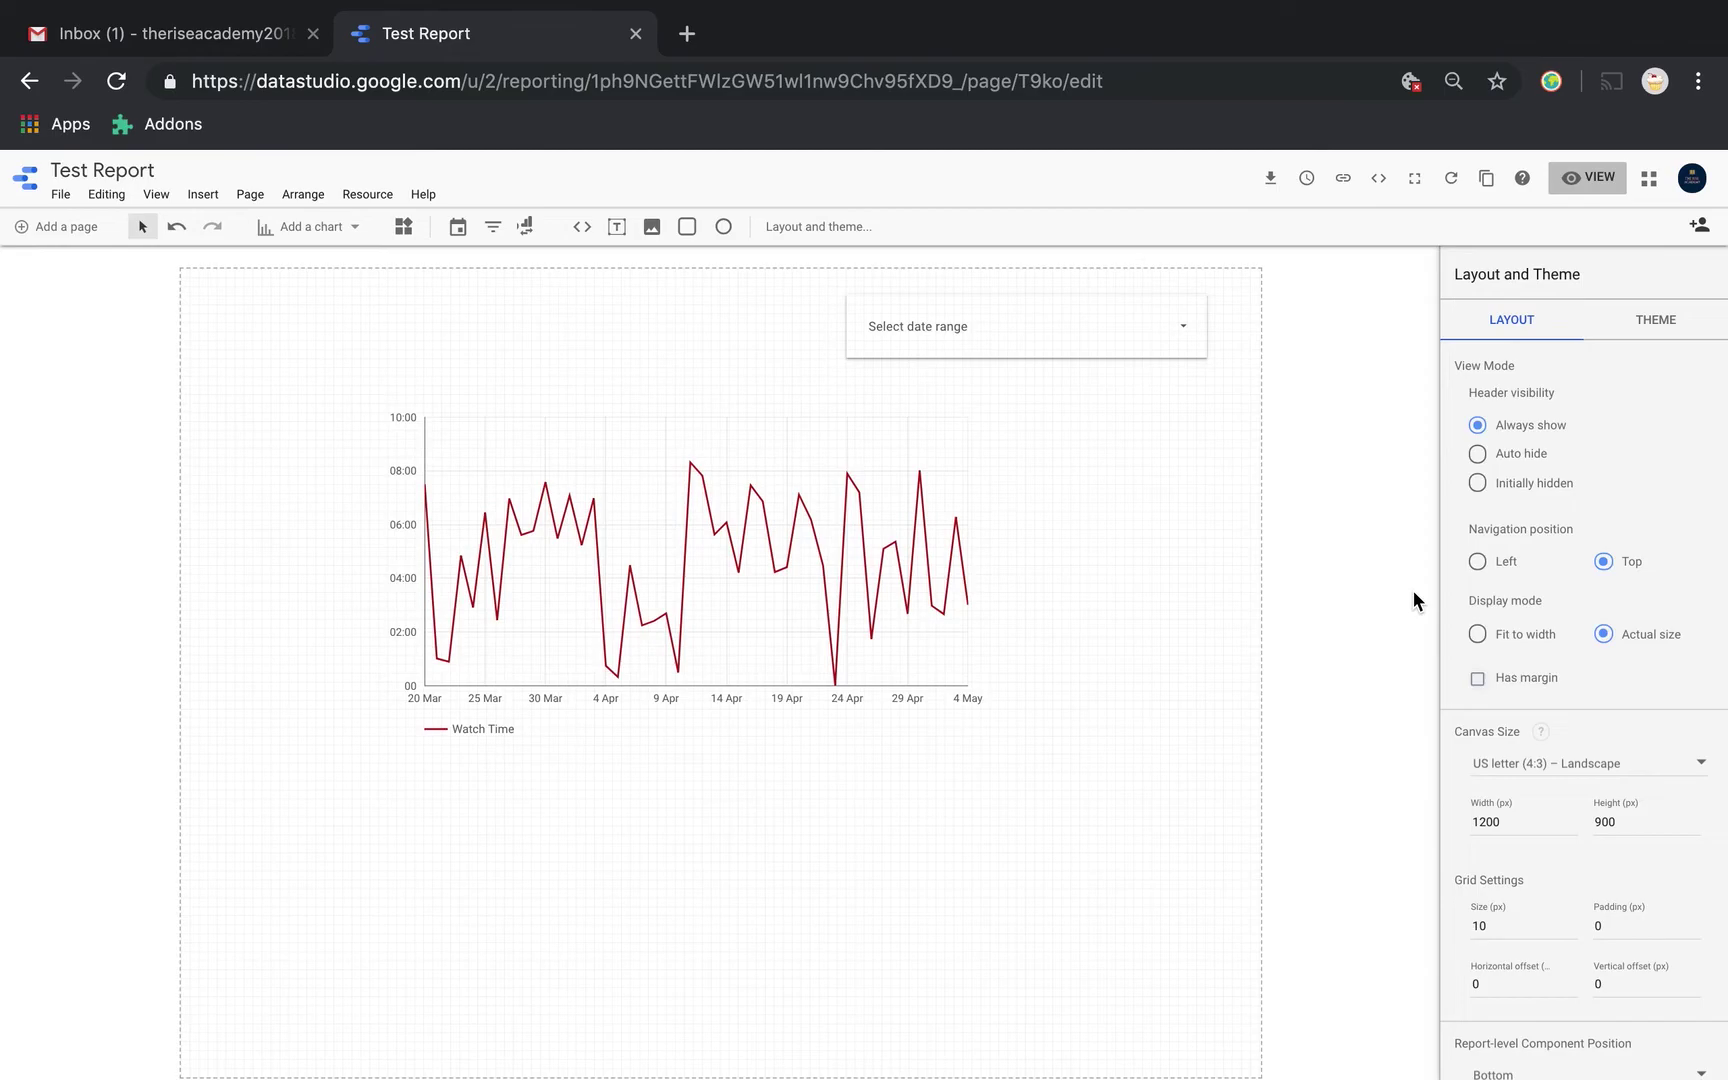
{"action": "left_click", "coordinate": [1596, 190]}
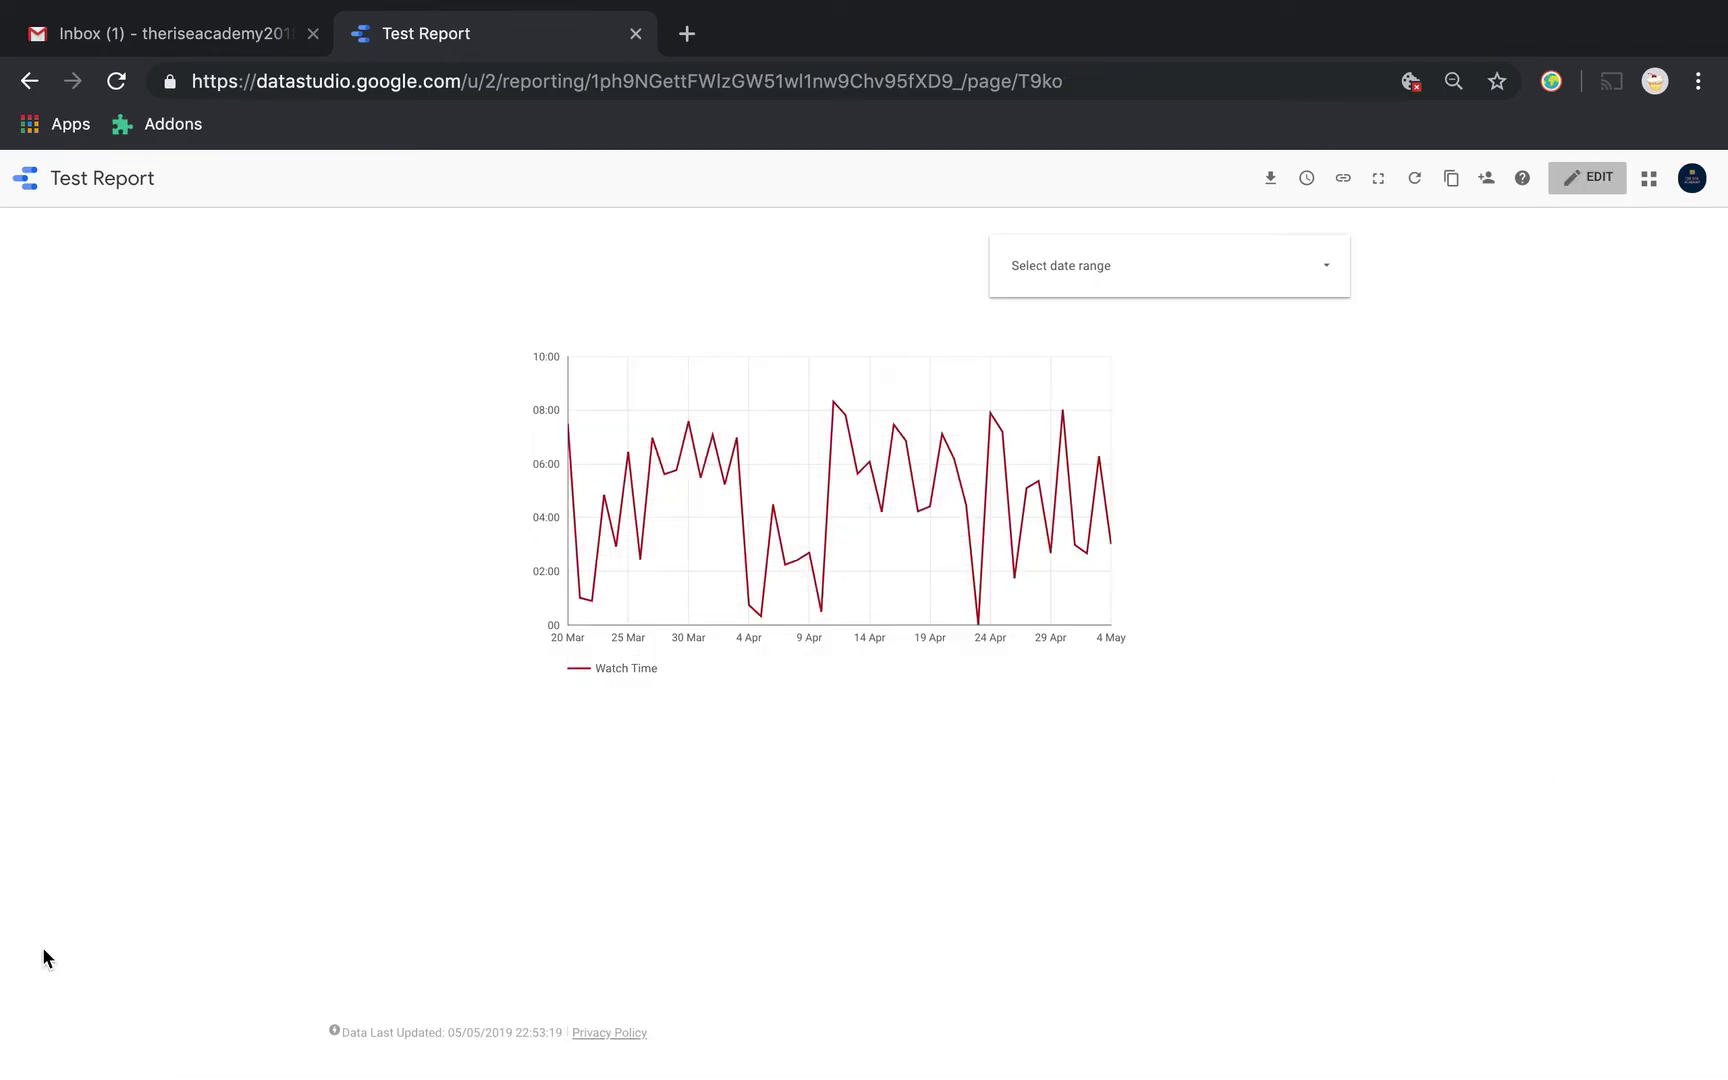
{"action": "left_click", "coordinate": [1600, 189]}
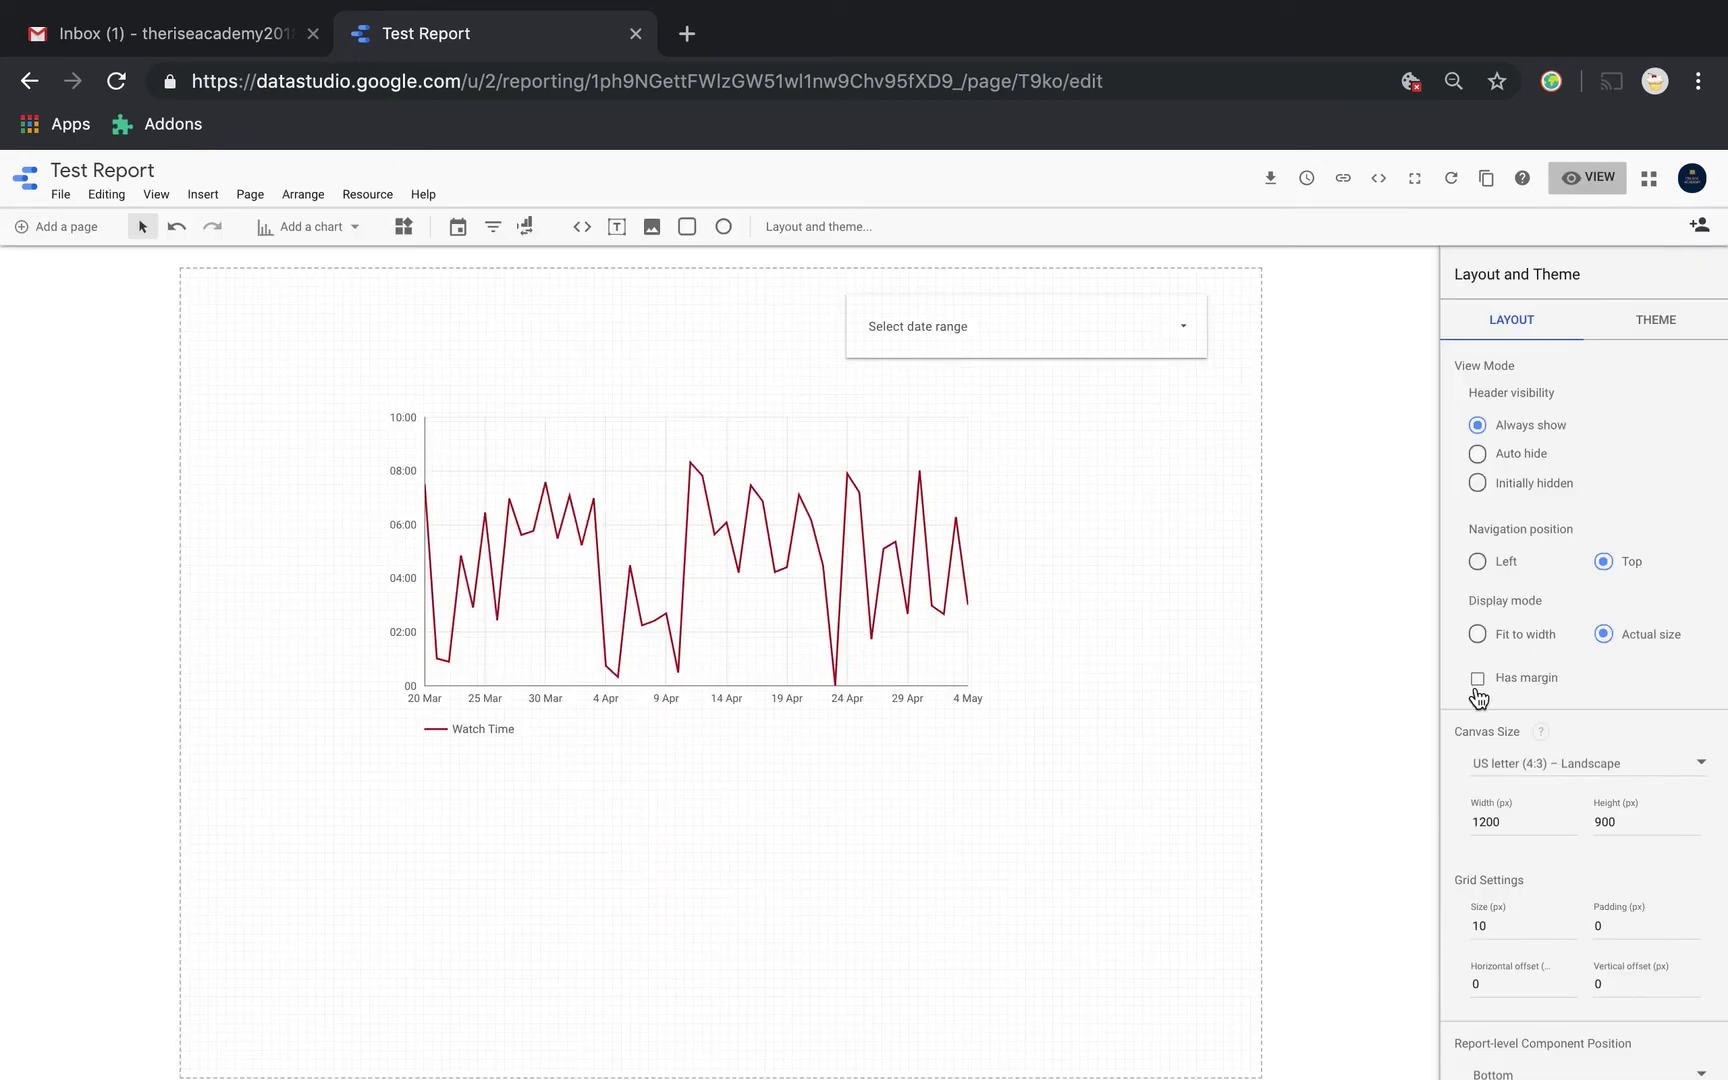
{"action": "left_click", "coordinate": [1477, 679]}
Examine the canvas size options and the theme settings without changing them, and return to the layout settings
{"action": "scroll", "coordinate": [1566, 690], "scroll_direction": "down", "scroll_amount": 1}
{"action": "scroll", "coordinate": [1568, 698], "scroll_direction": "down", "scroll_amount": 3}
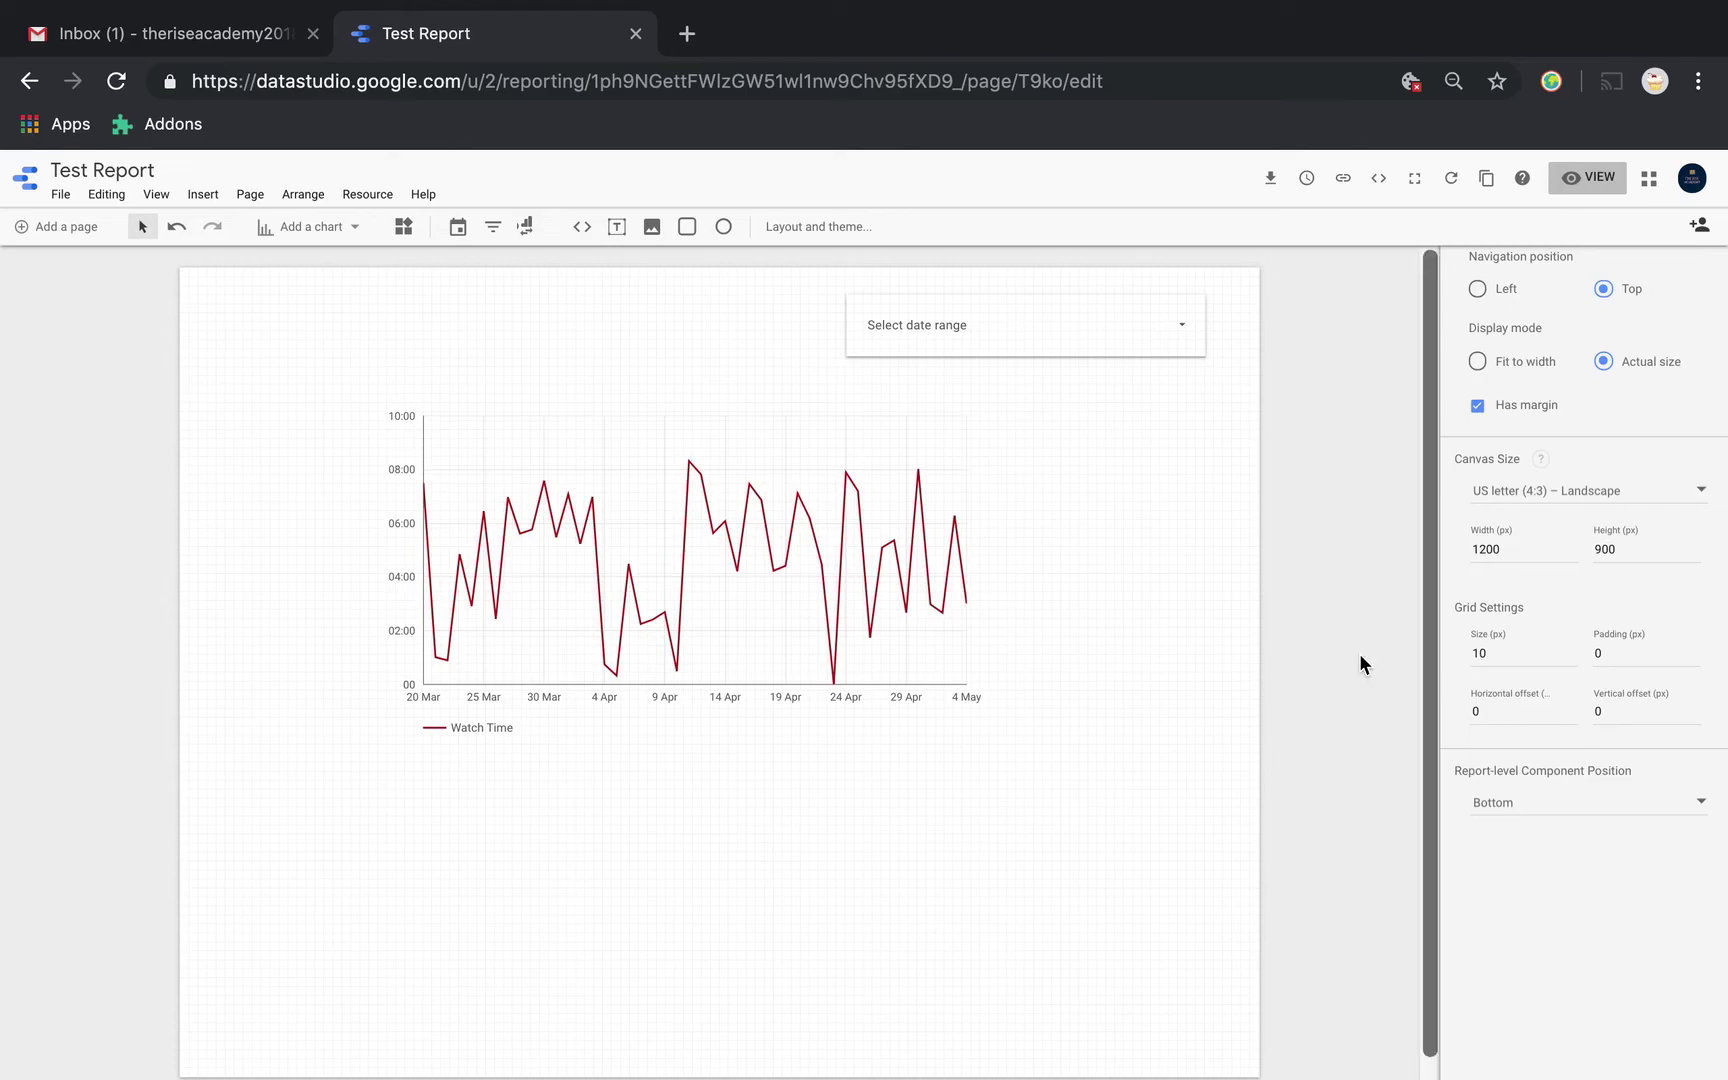
{"action": "left_click", "coordinate": [1680, 495]}
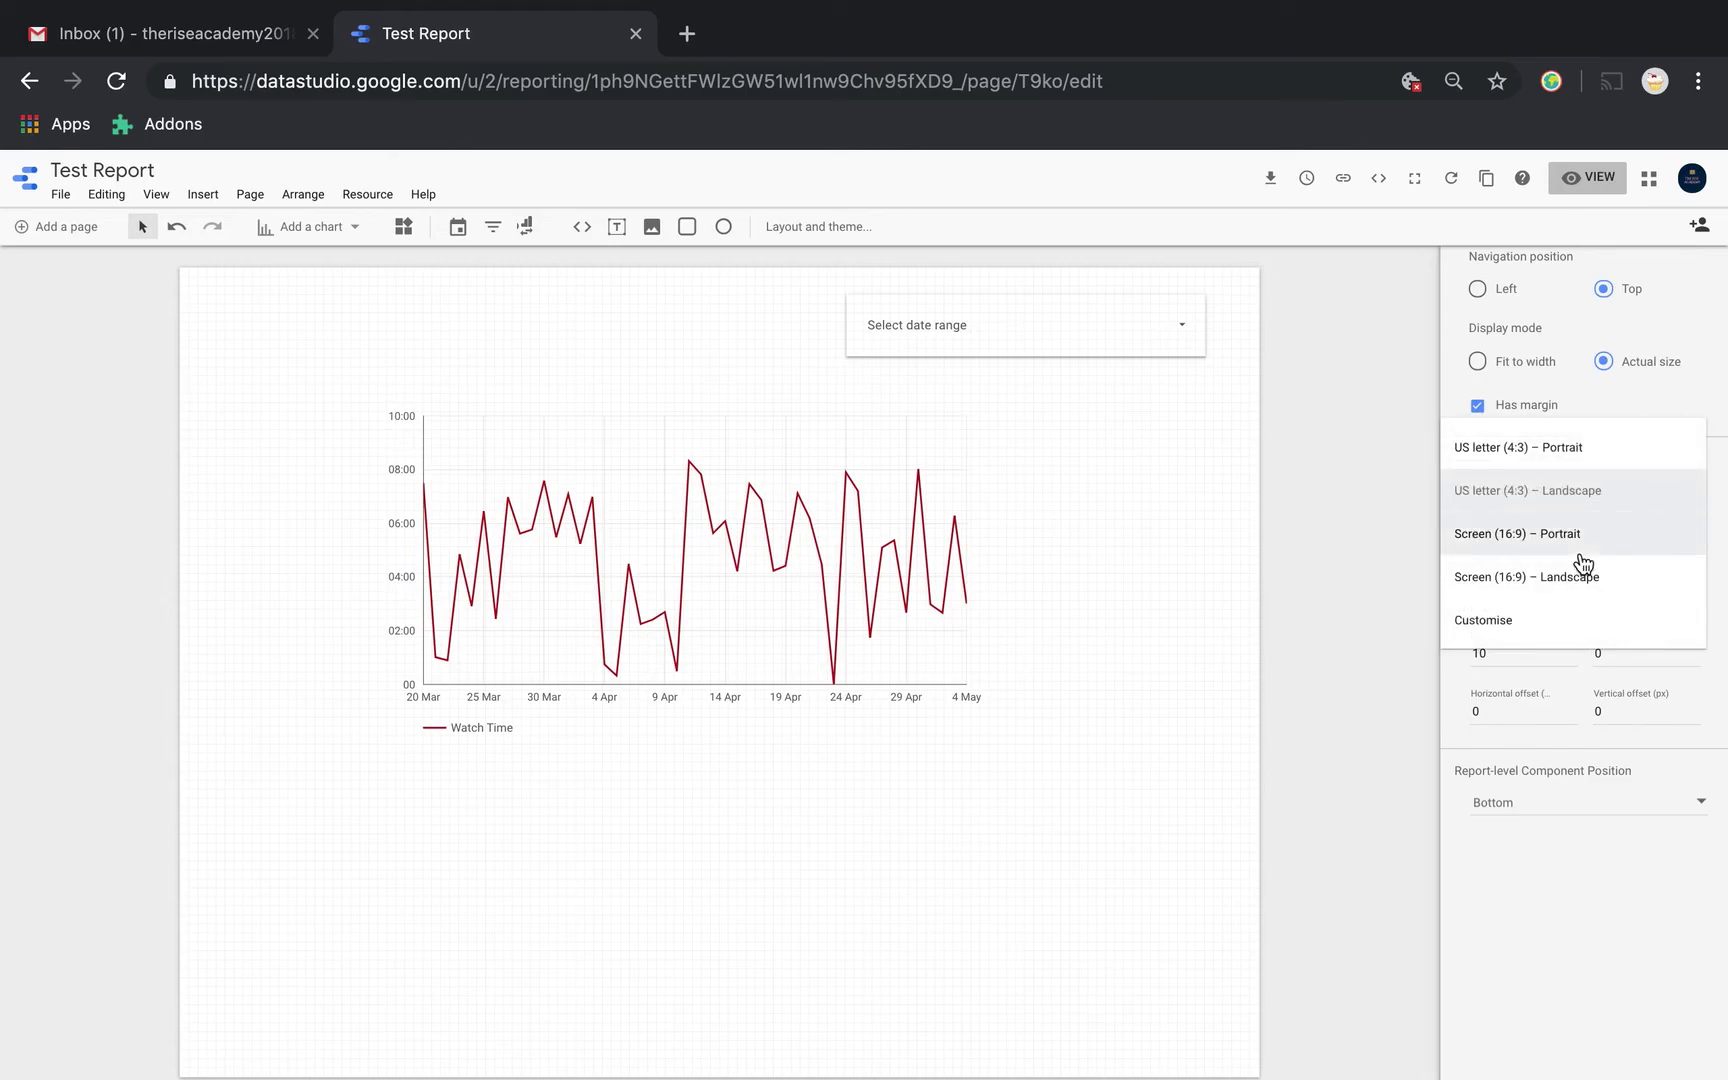
{"action": "left_click", "coordinate": [1366, 680]}
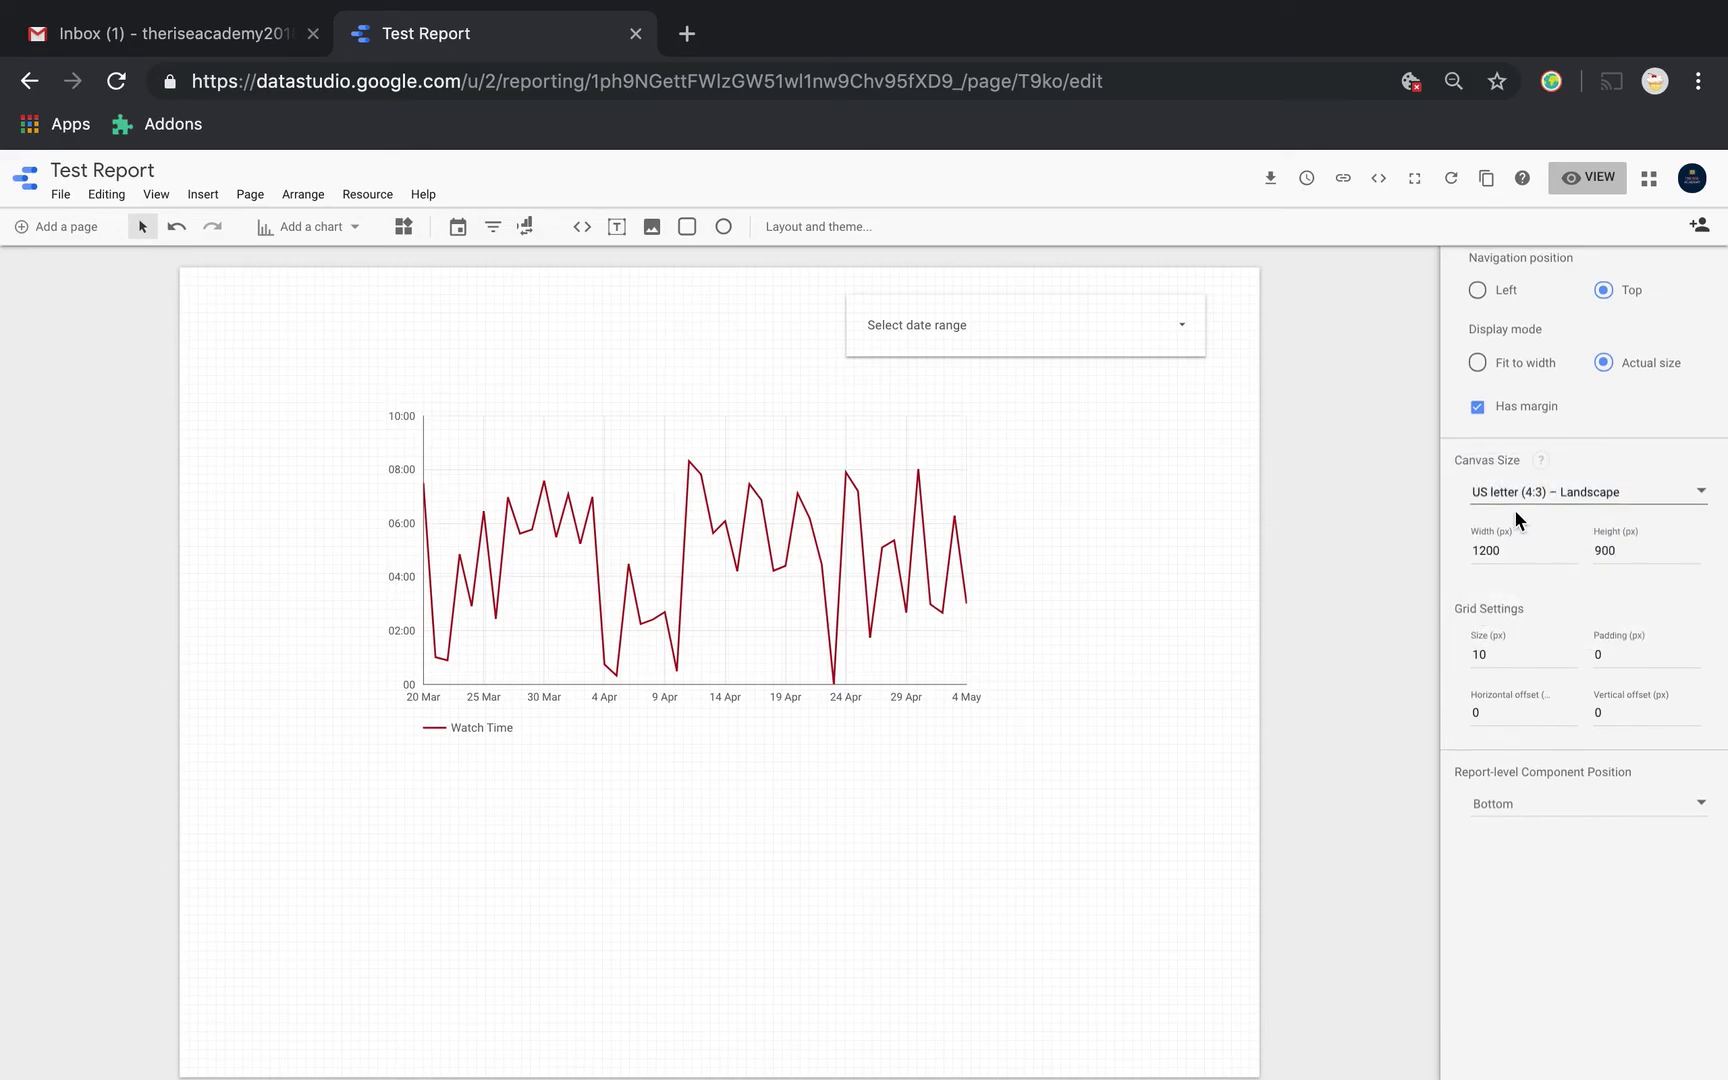
{"action": "scroll", "coordinate": [1513, 509], "scroll_direction": "up", "scroll_amount": 3}
{"action": "left_click", "coordinate": [1656, 322]}
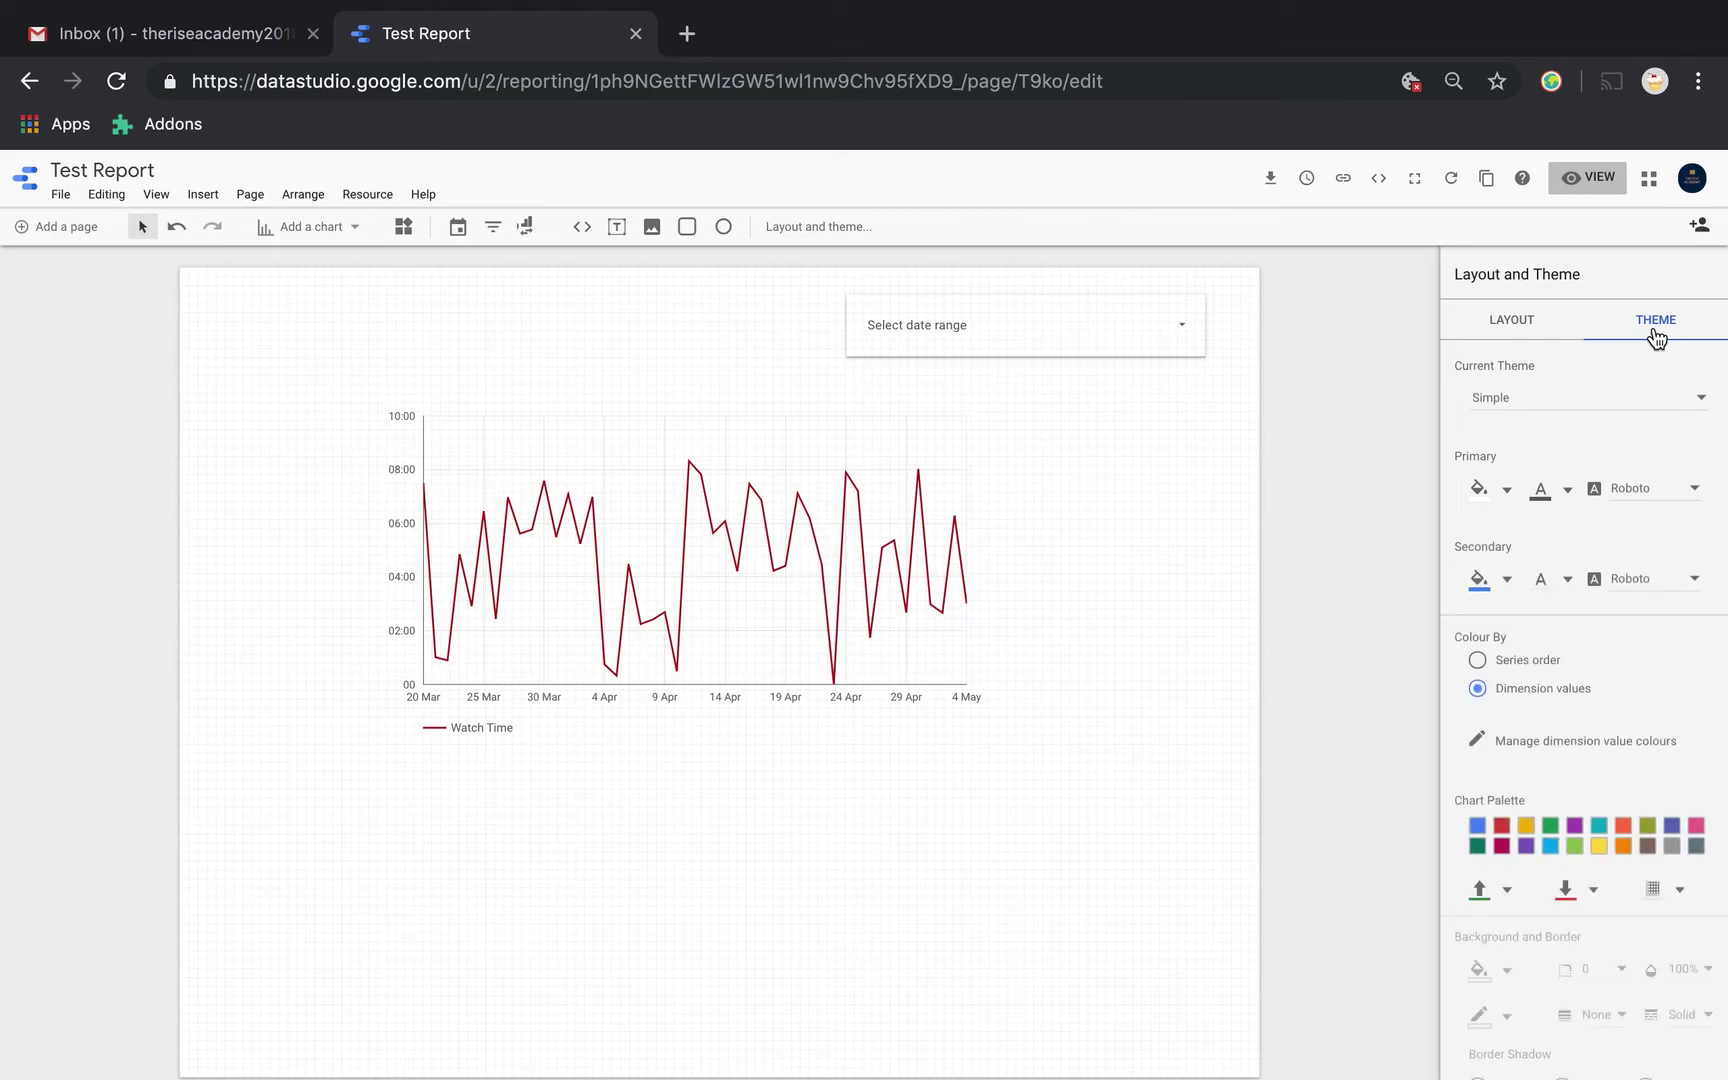
{"action": "left_click", "coordinate": [1544, 329]}
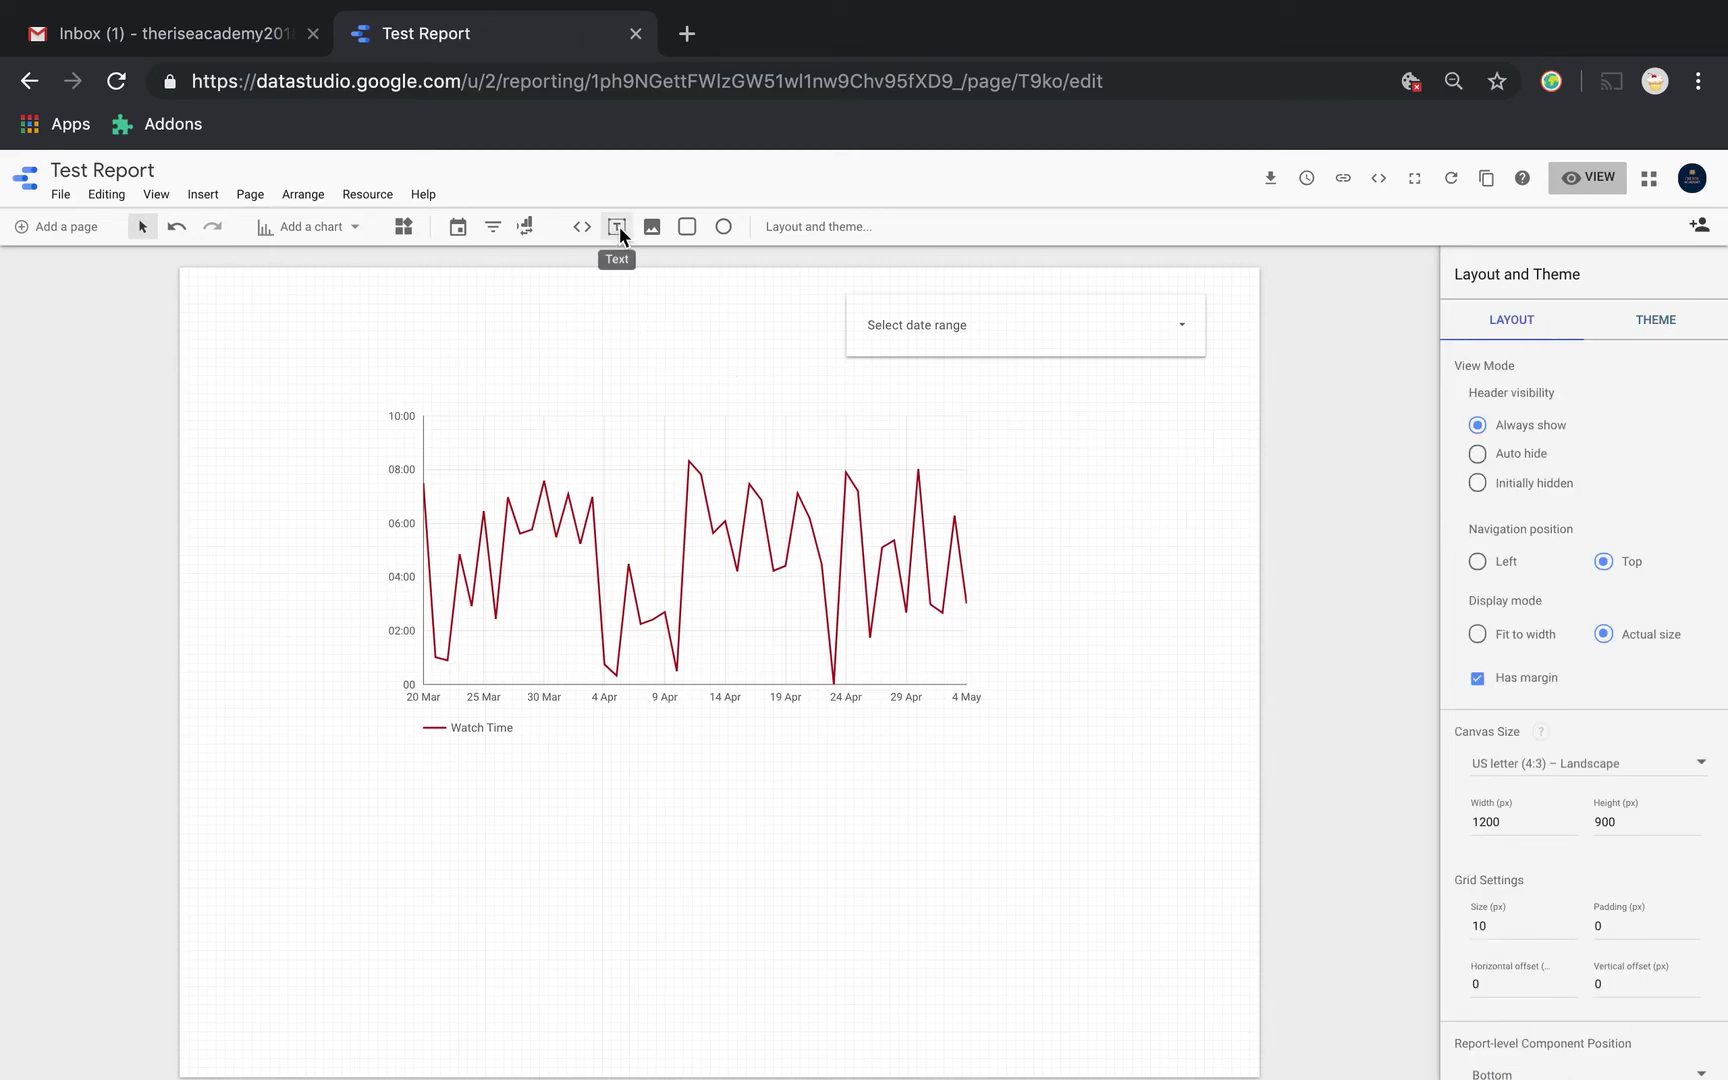
Try adding a second date range control above the chart, and delete it
{"action": "left_click", "coordinate": [355, 225]}
{"action": "left_click", "coordinate": [636, 296]}
{"action": "left_click", "coordinate": [458, 229]}
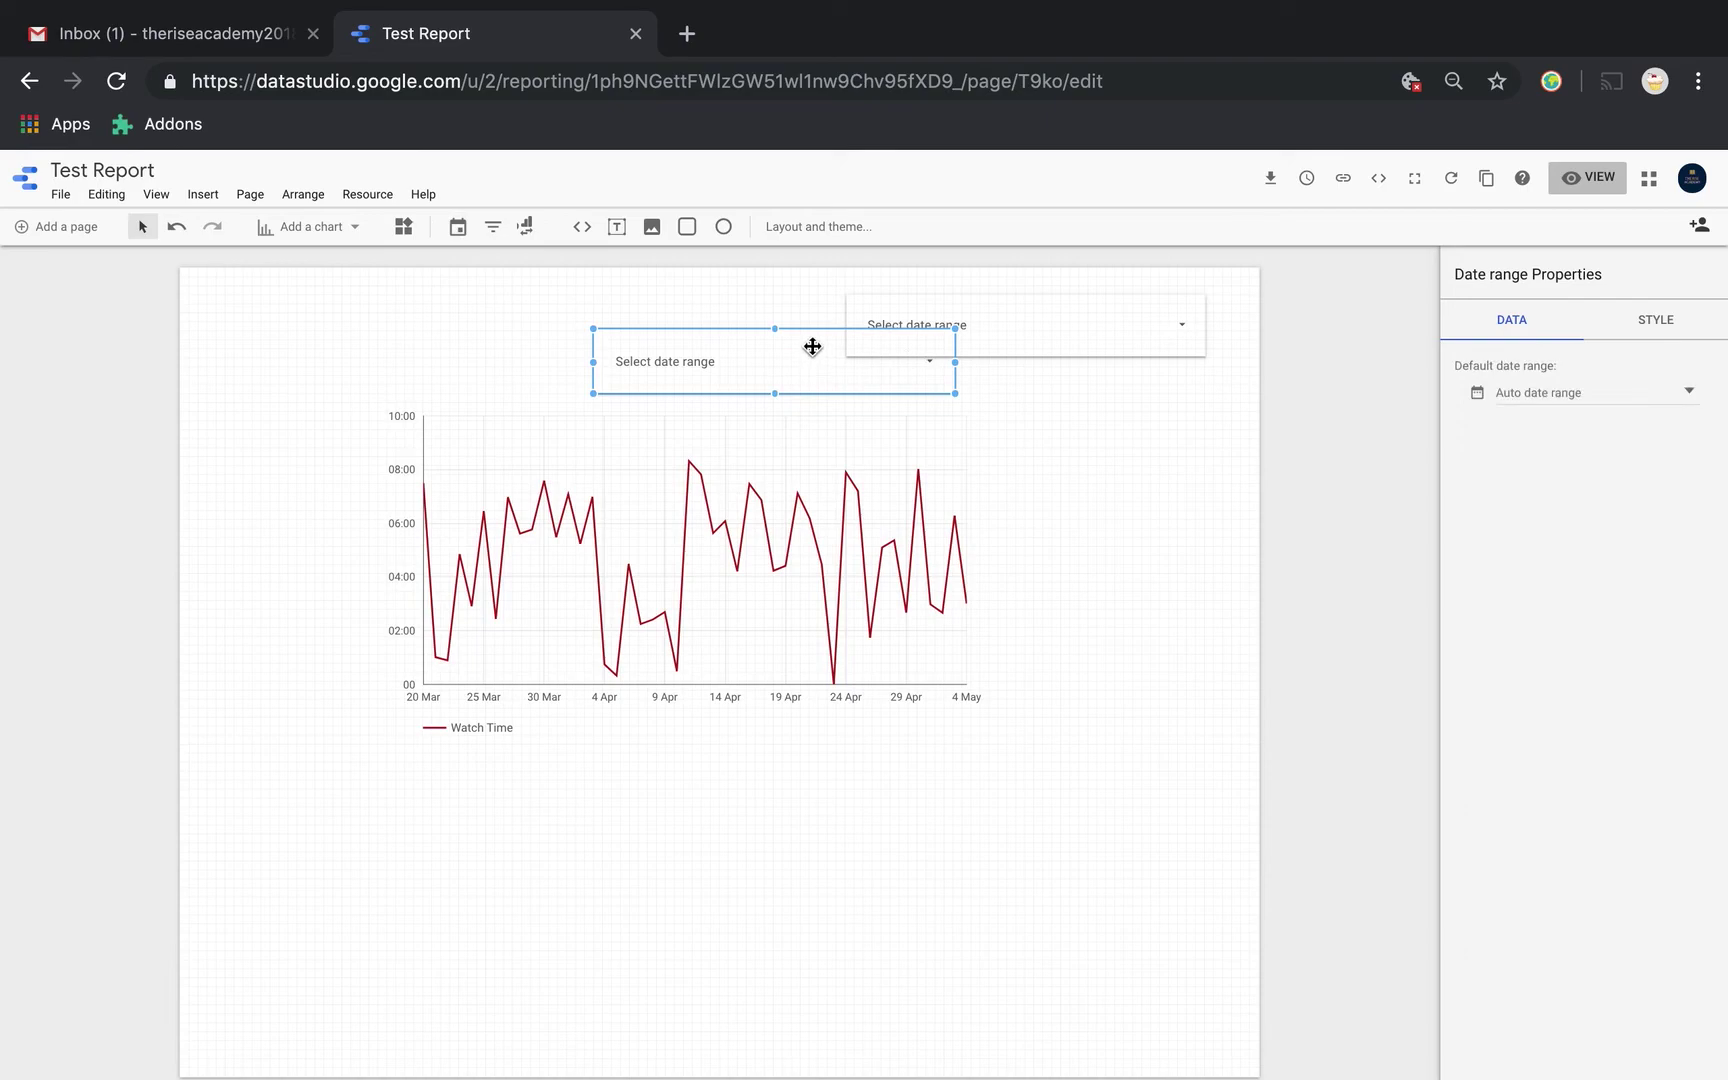
{"action": "key", "text": "Delete"}
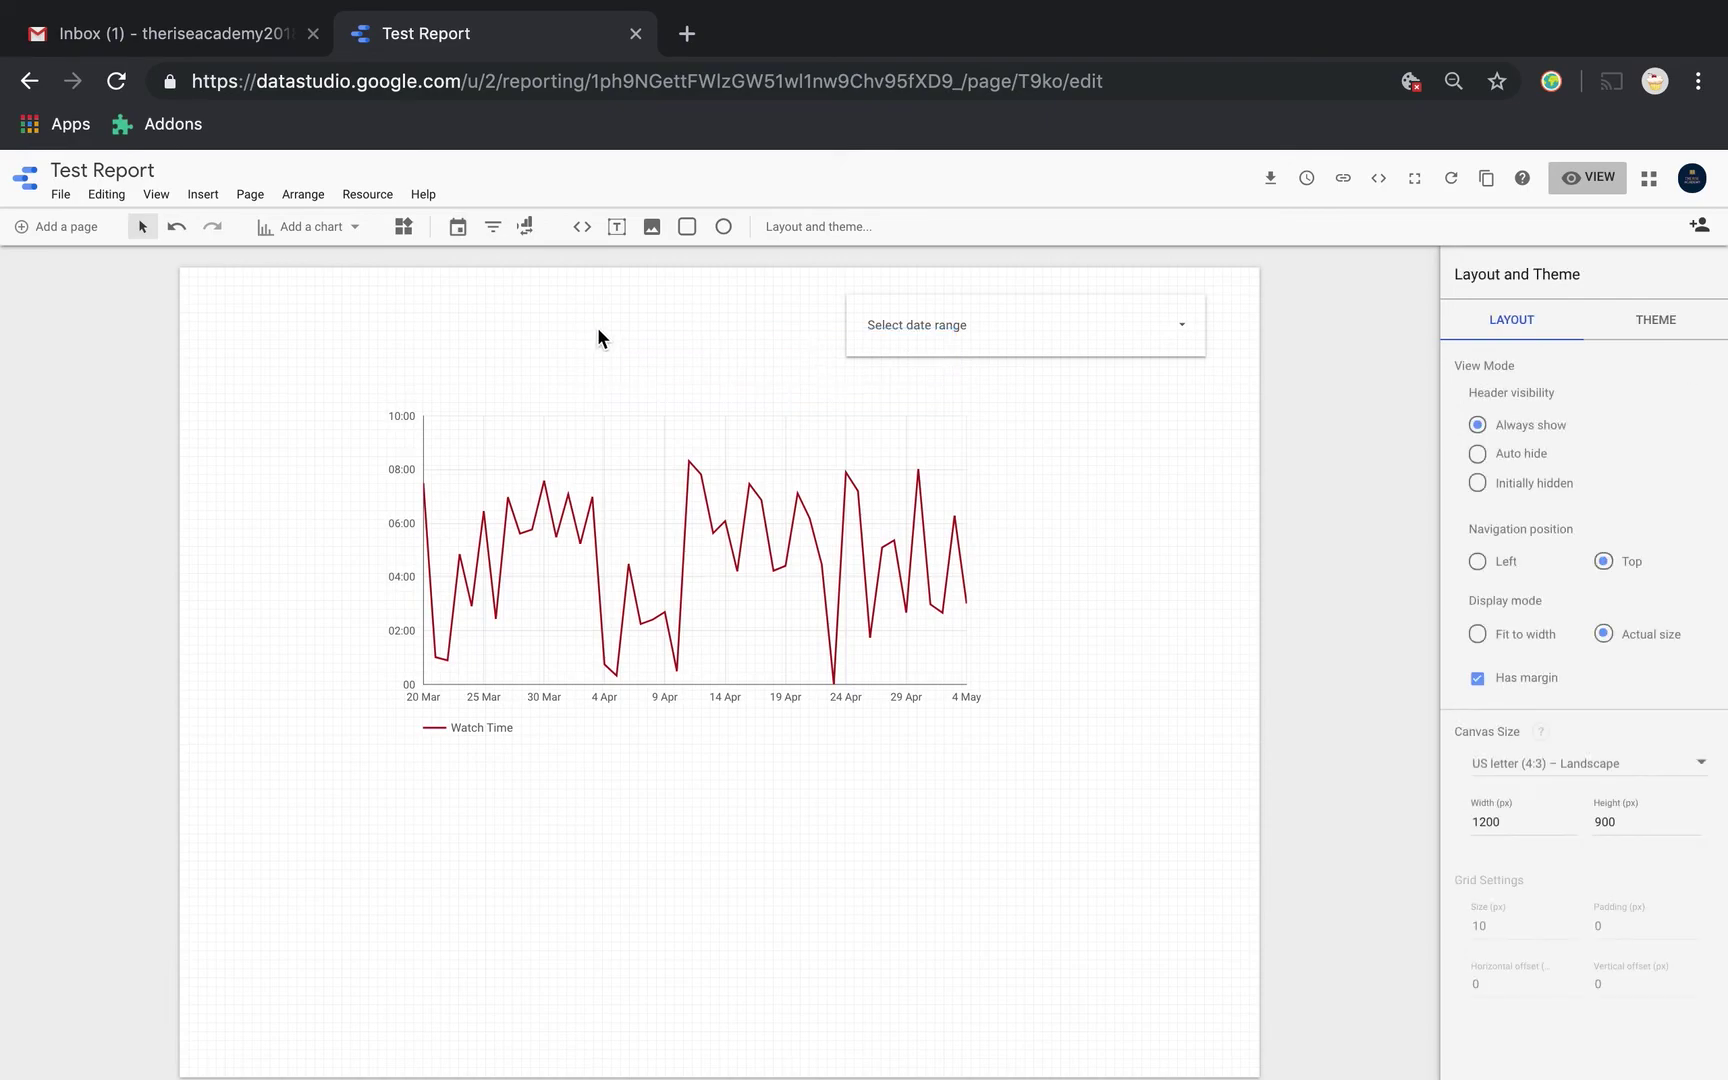
Add a filter control in the page's upper left, level with the date range control, and preview the report
{"action": "left_click", "coordinate": [495, 231]}
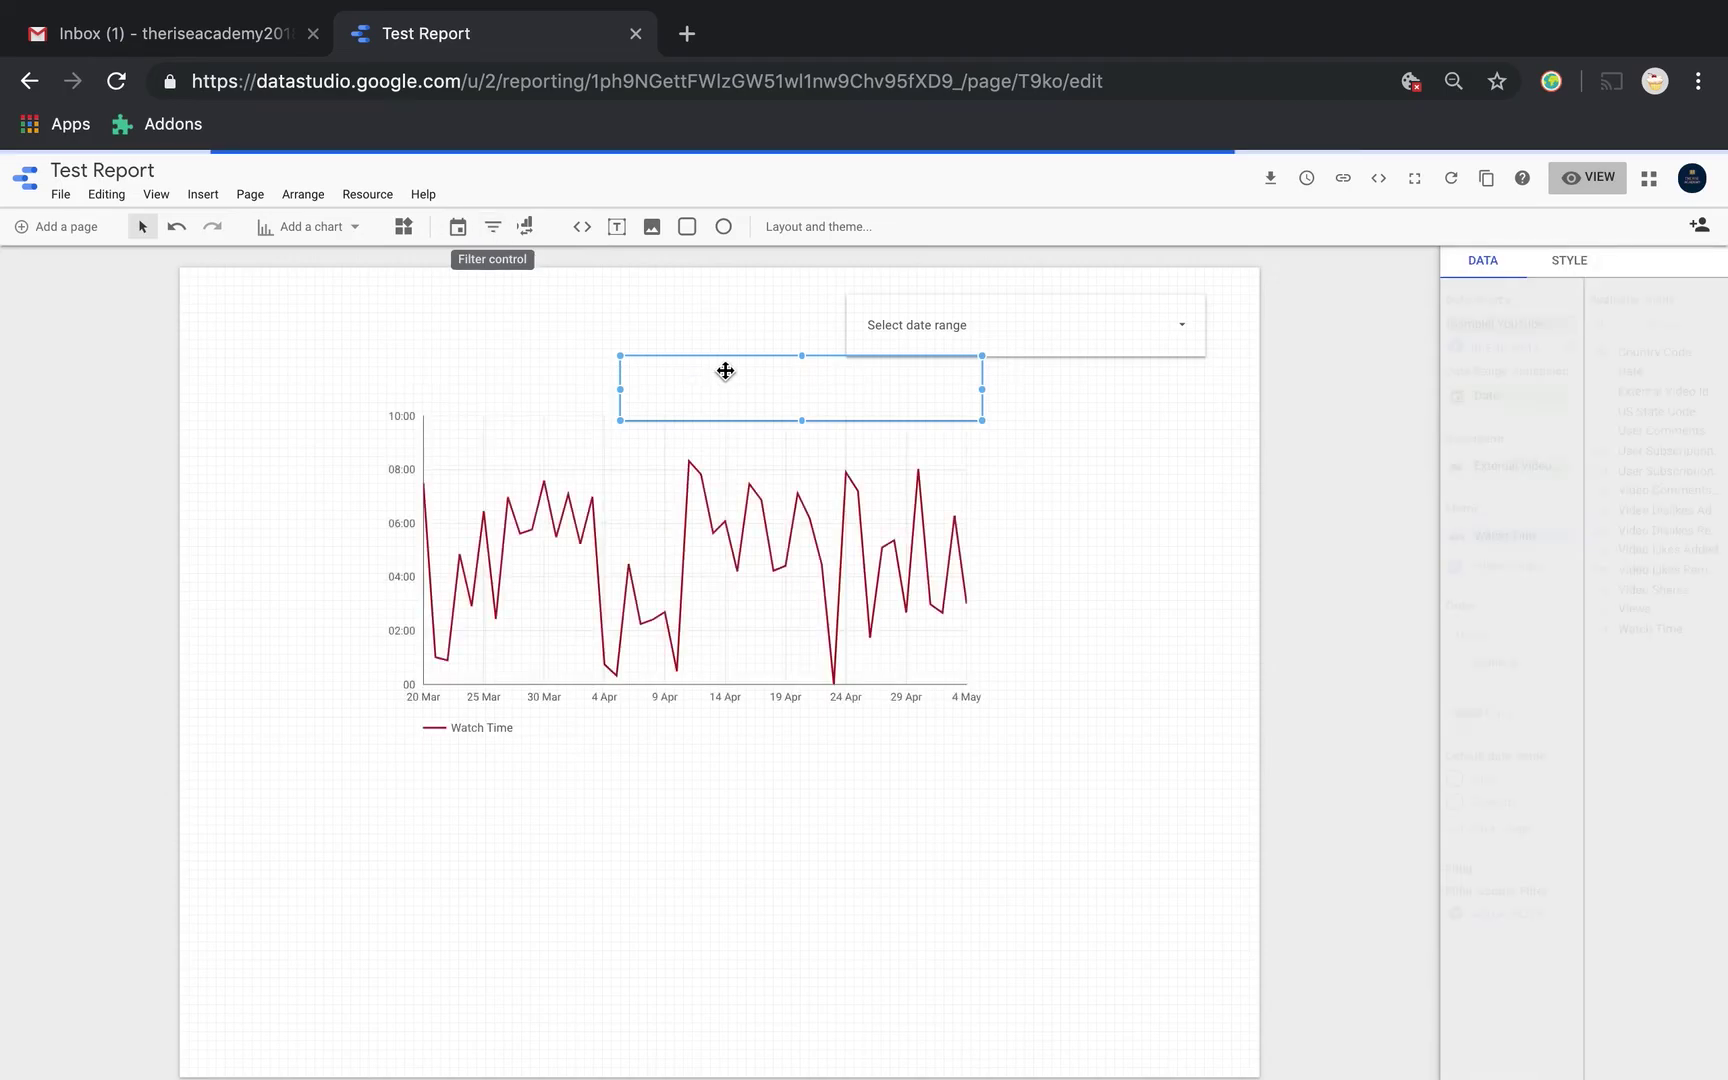
{"action": "left_click_drag", "start_coordinate": [725, 371], "coordinate": [333, 309]}
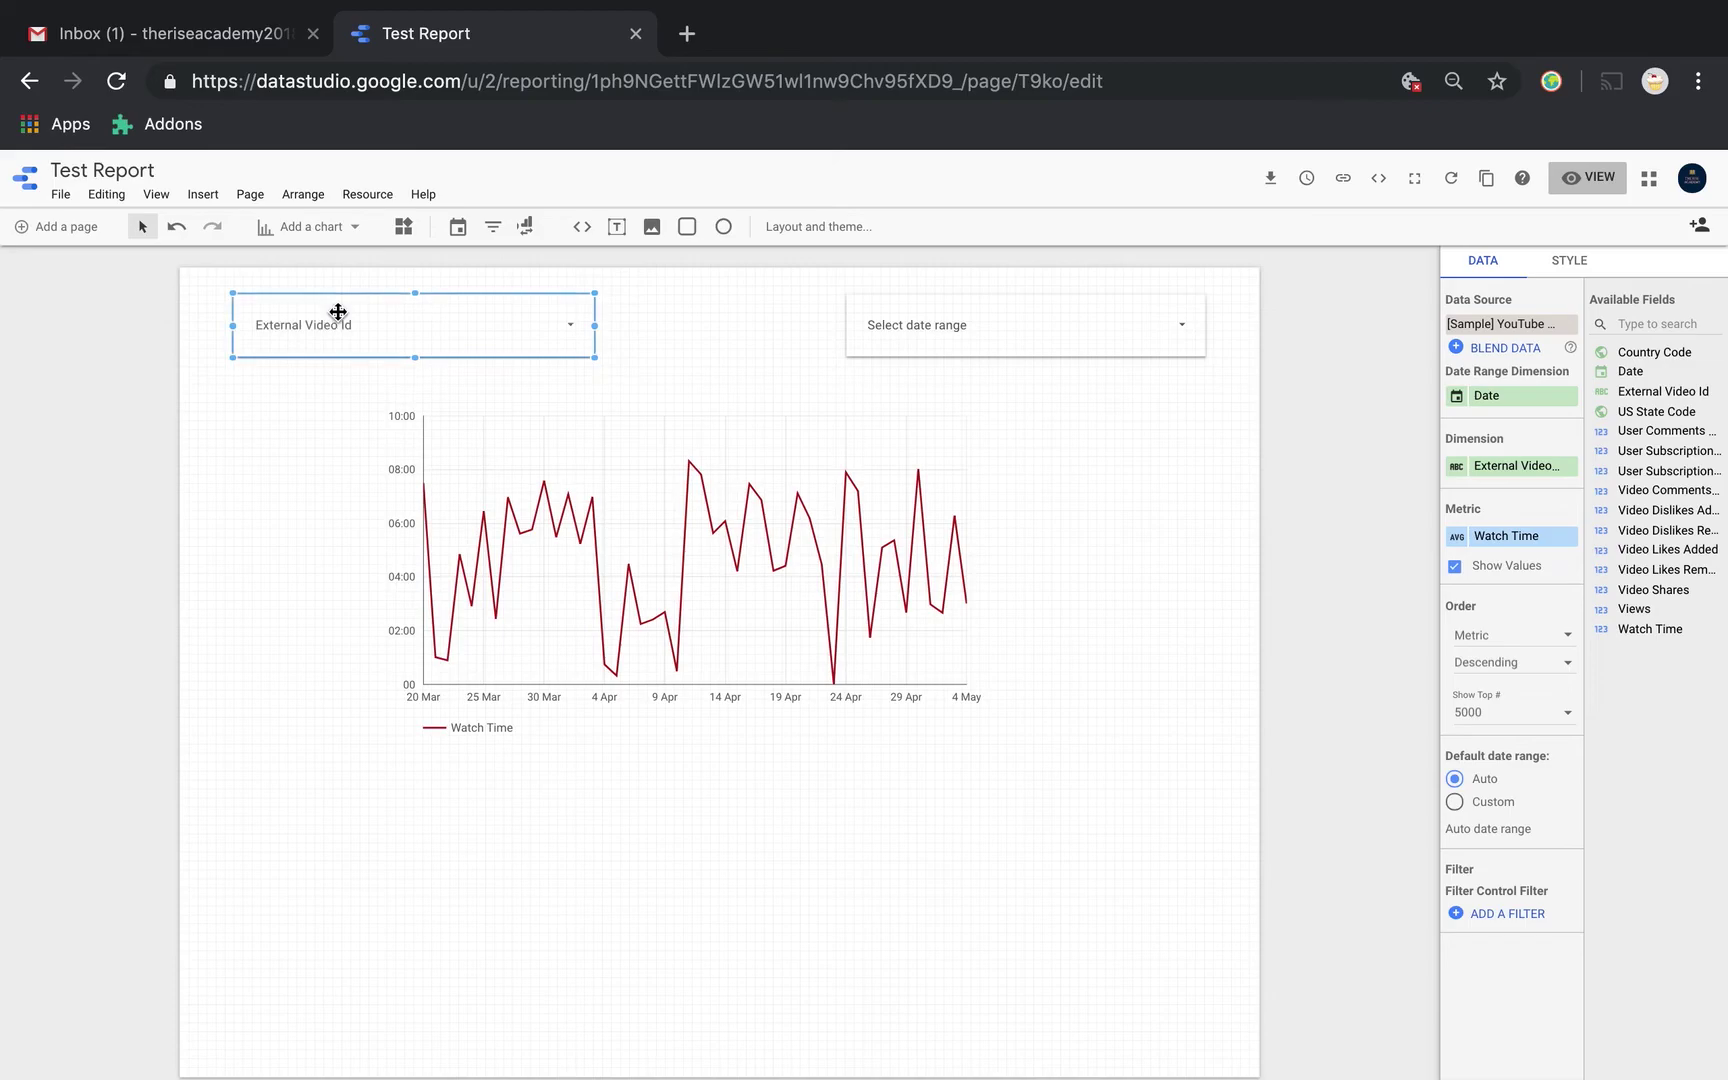
{"action": "left_click", "coordinate": [1620, 178]}
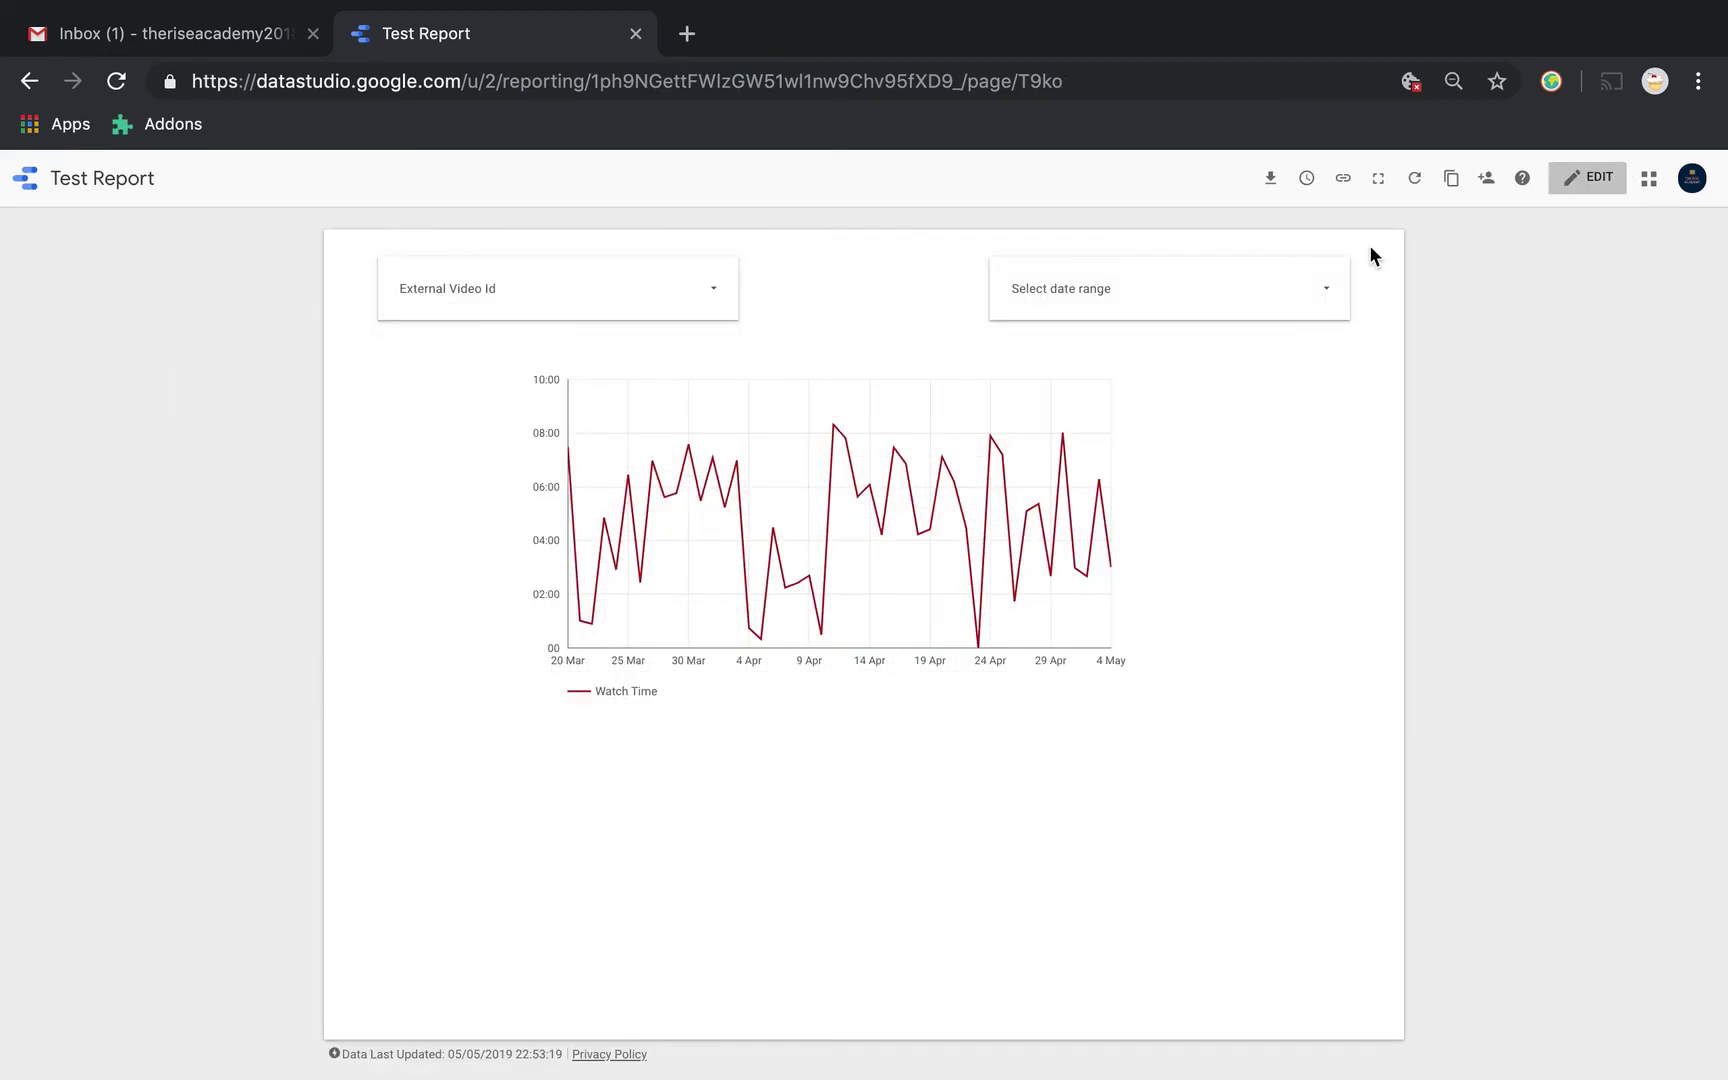
View the date range calendar without applying a range, and filter the previewed chart to only the video uZ548AlShpc
{"action": "left_click", "coordinate": [1329, 295]}
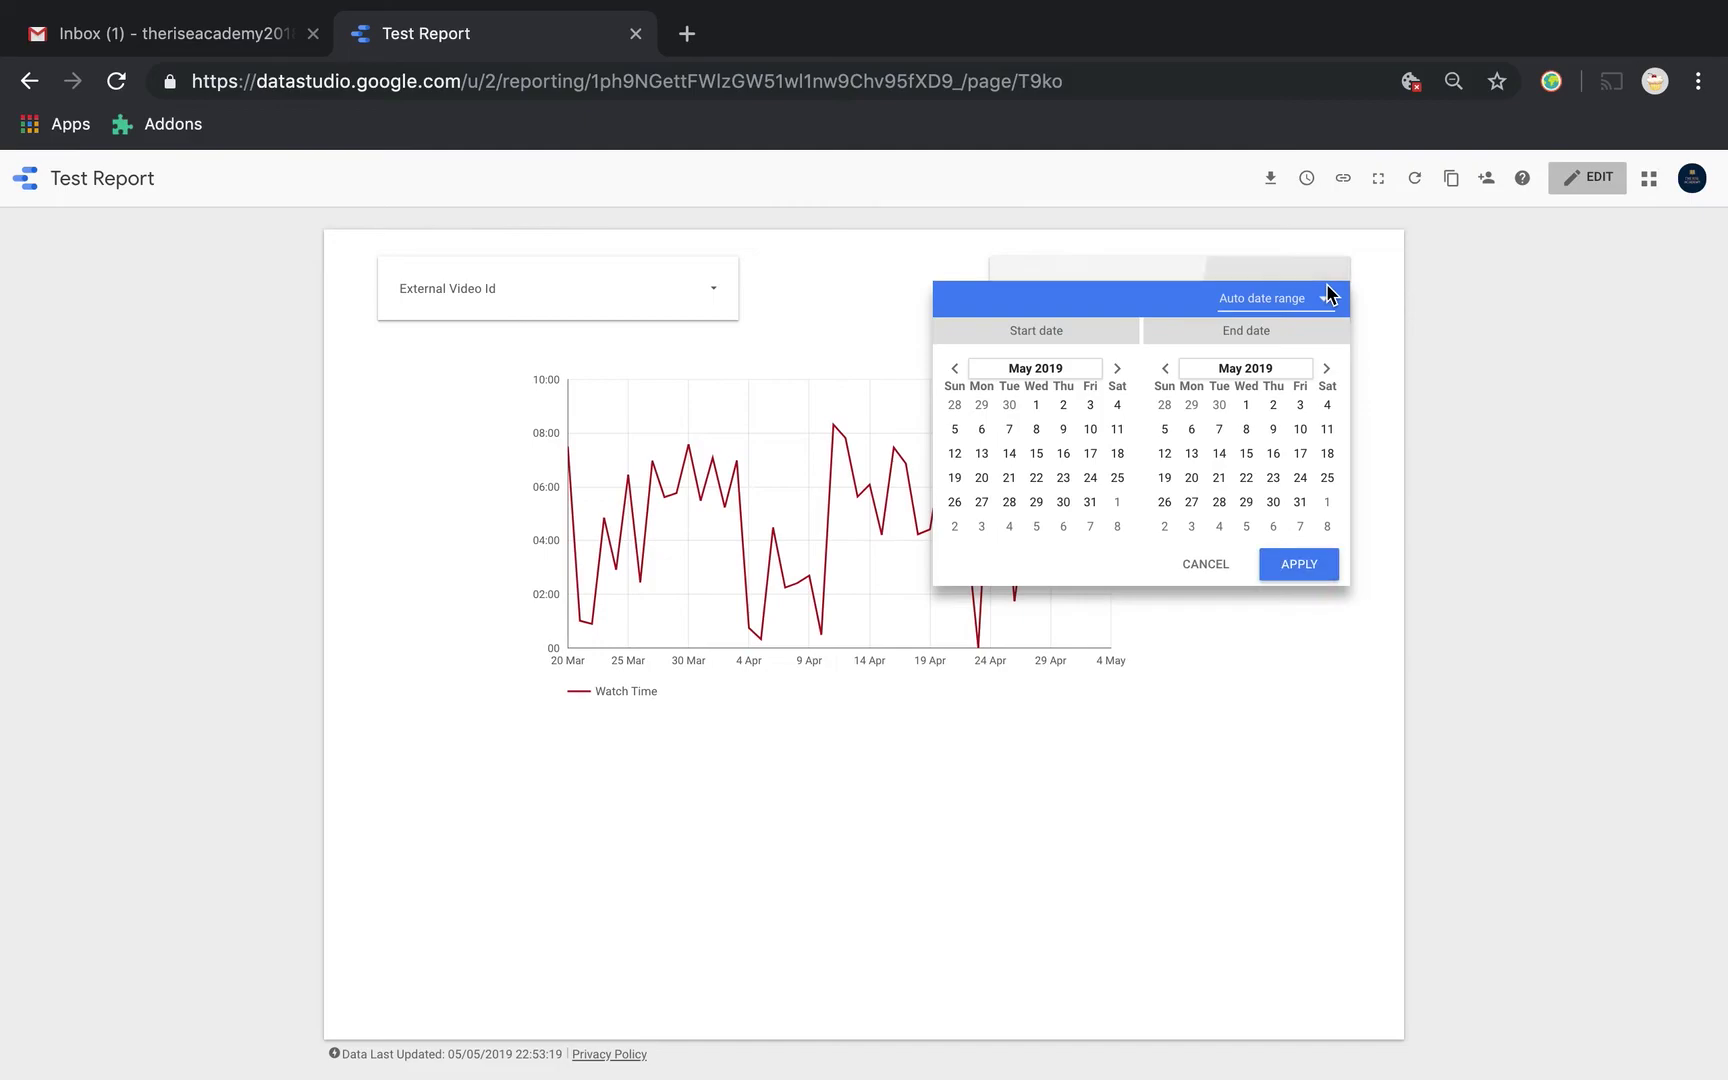
{"action": "left_click", "coordinate": [1377, 322]}
{"action": "left_click", "coordinate": [676, 285]}
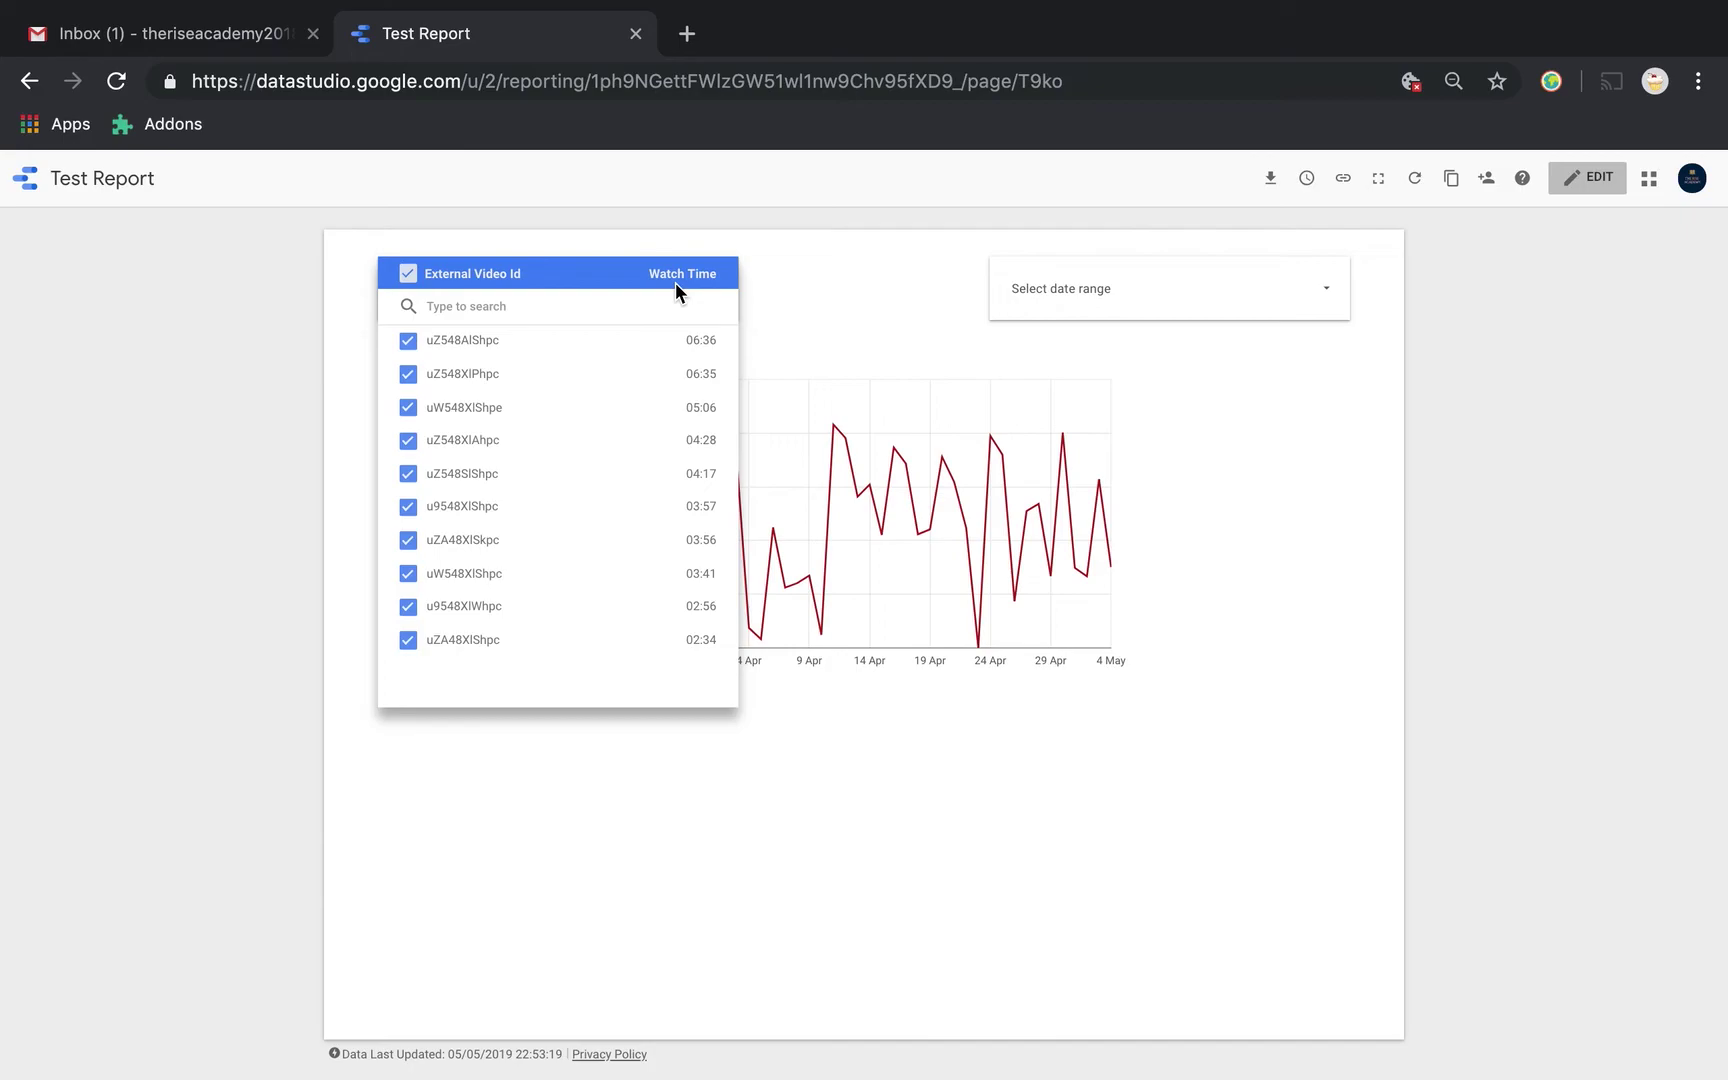
{"action": "left_click", "coordinate": [688, 341]}
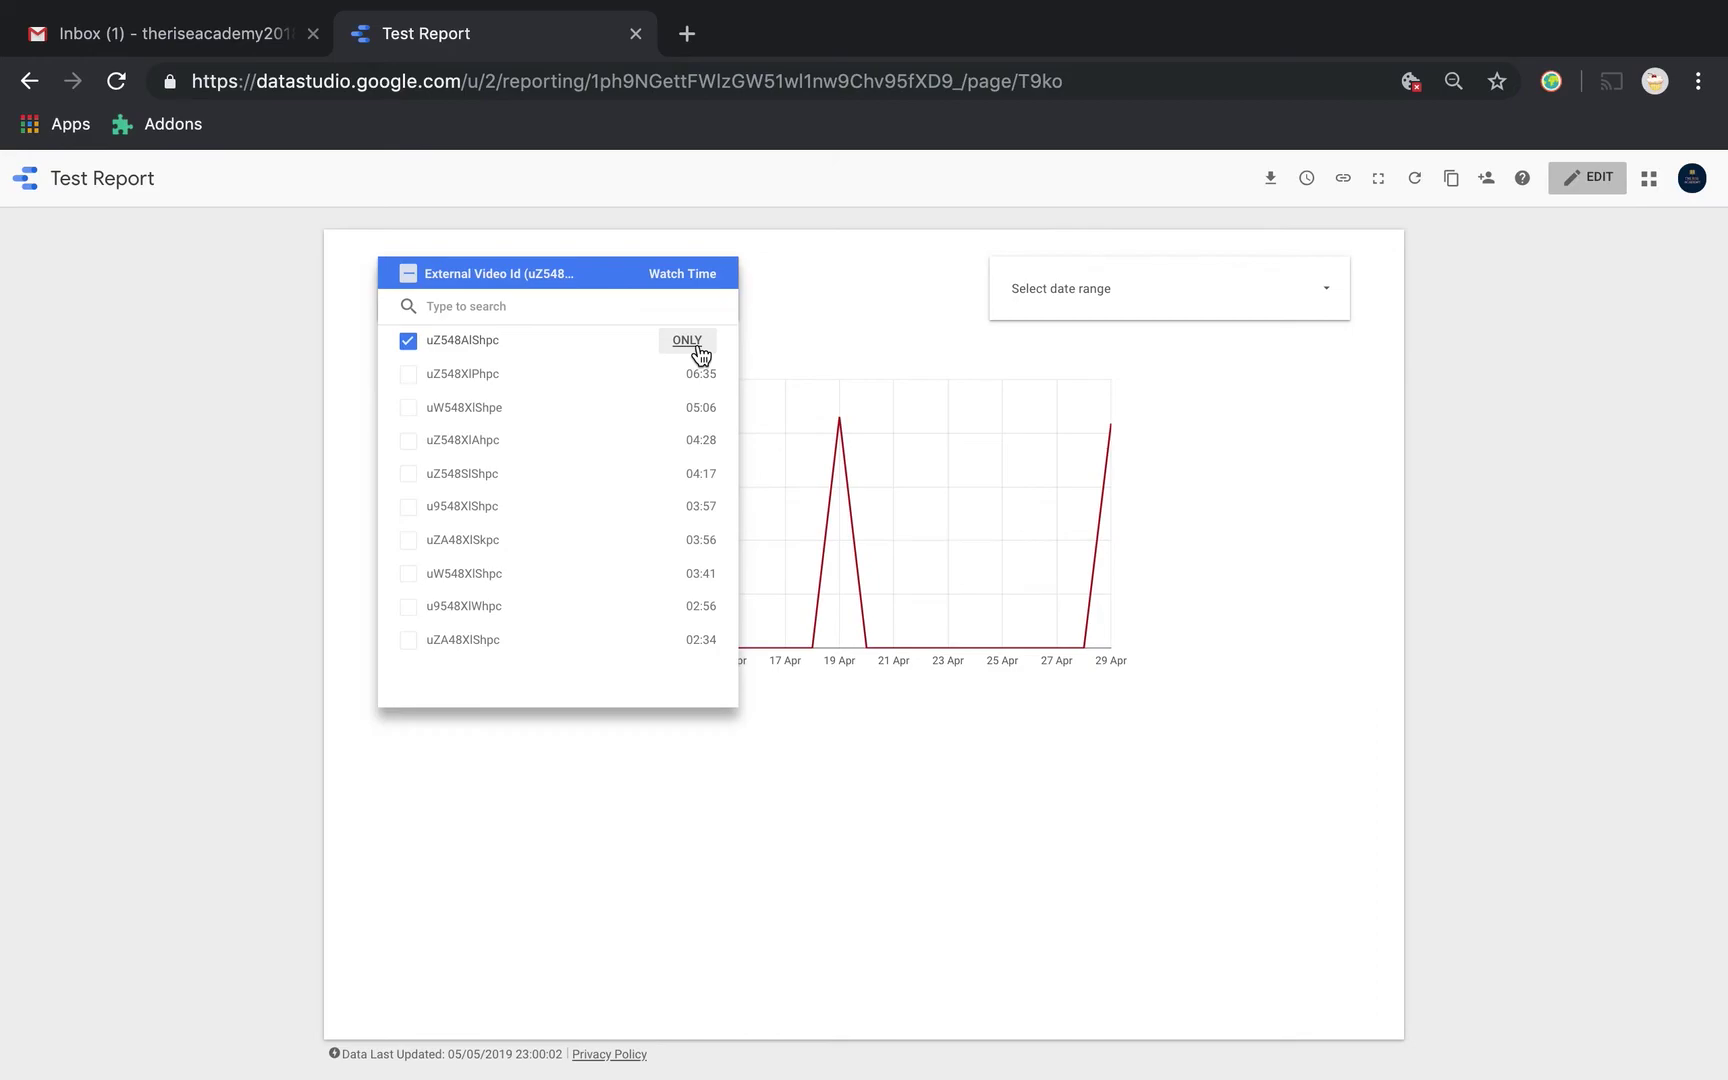
{"action": "left_click", "coordinate": [836, 878]}
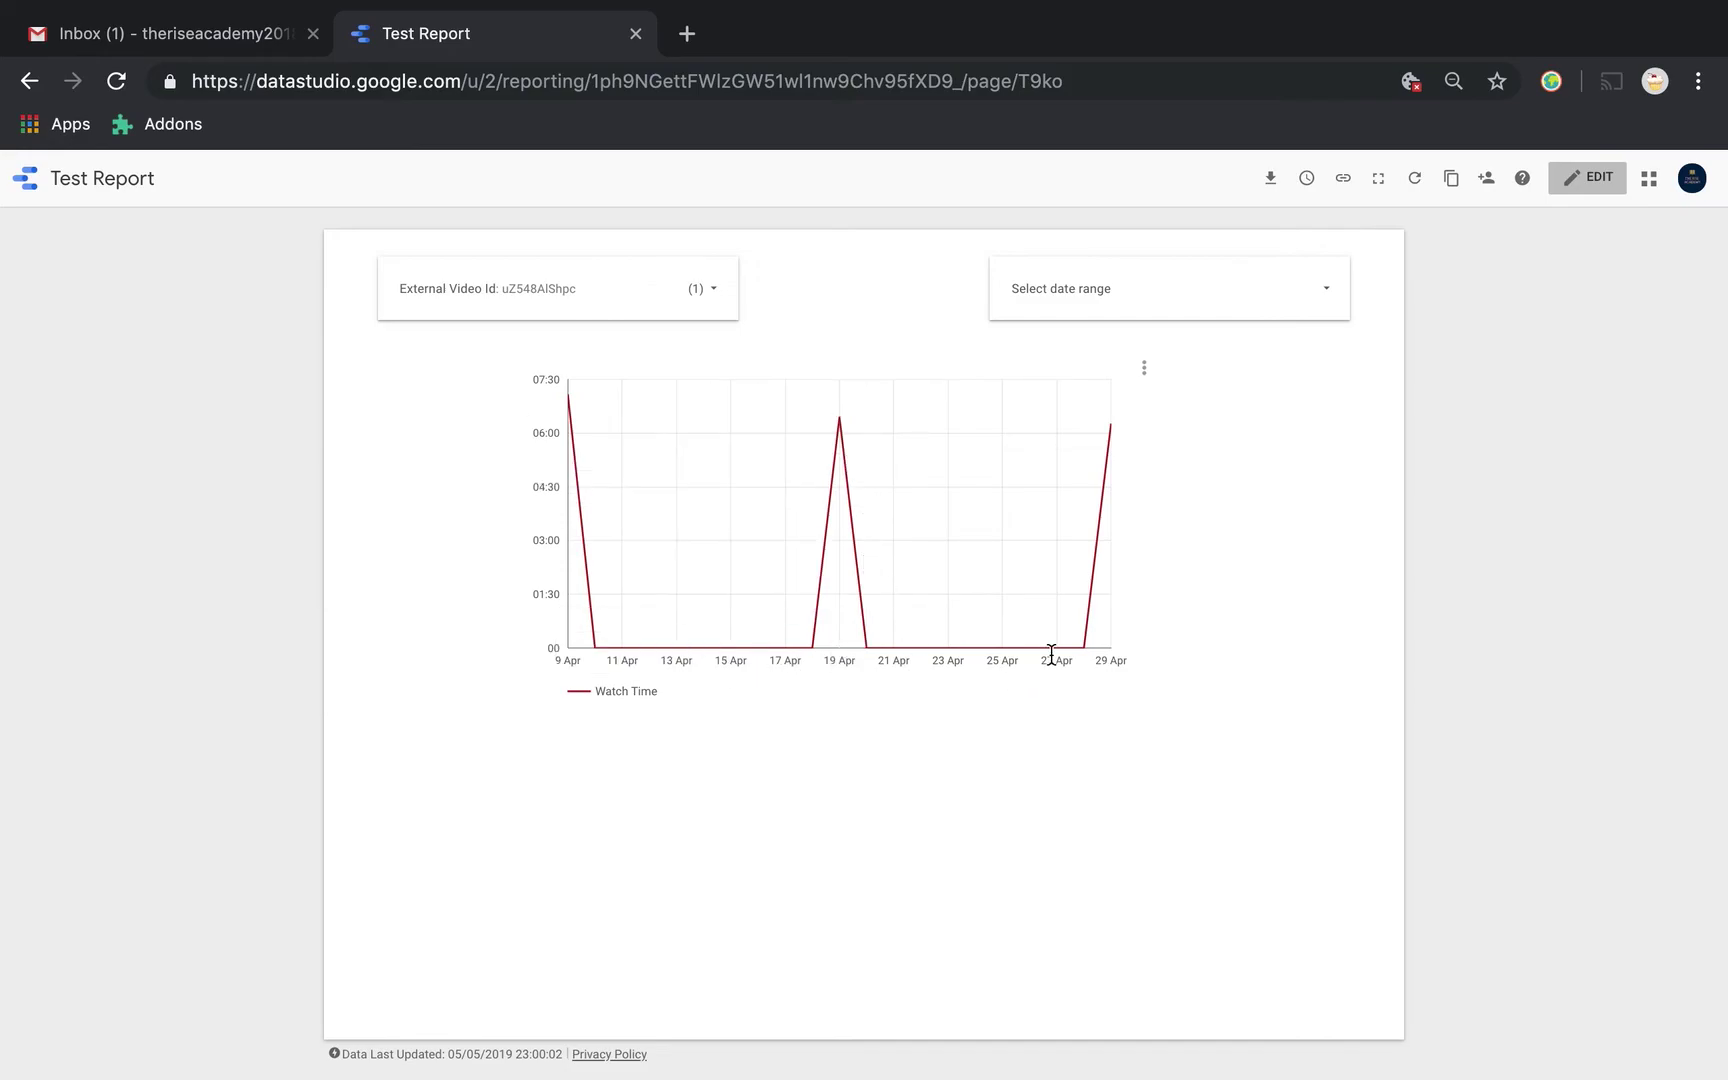
Include the video uZ548XlAhpc in the previewed filter selection as well, and return to edit mode
{"action": "left_click", "coordinate": [706, 294]}
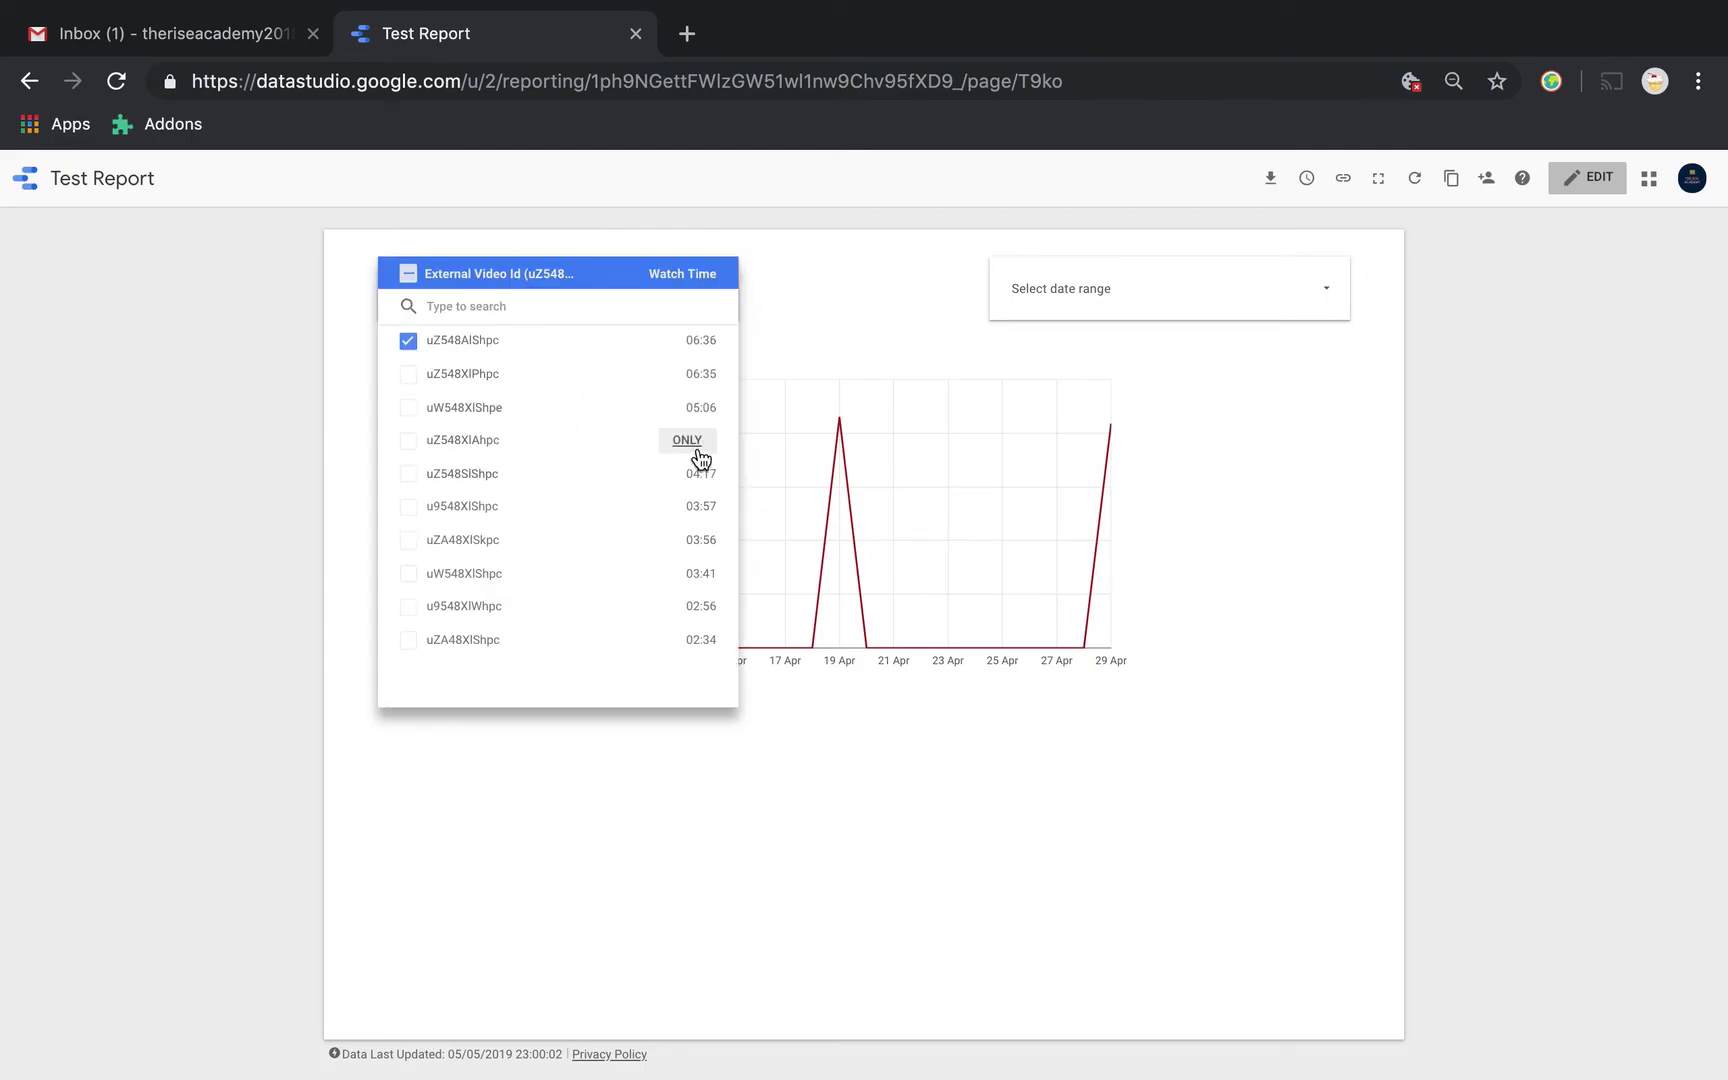
{"action": "left_click", "coordinate": [408, 445]}
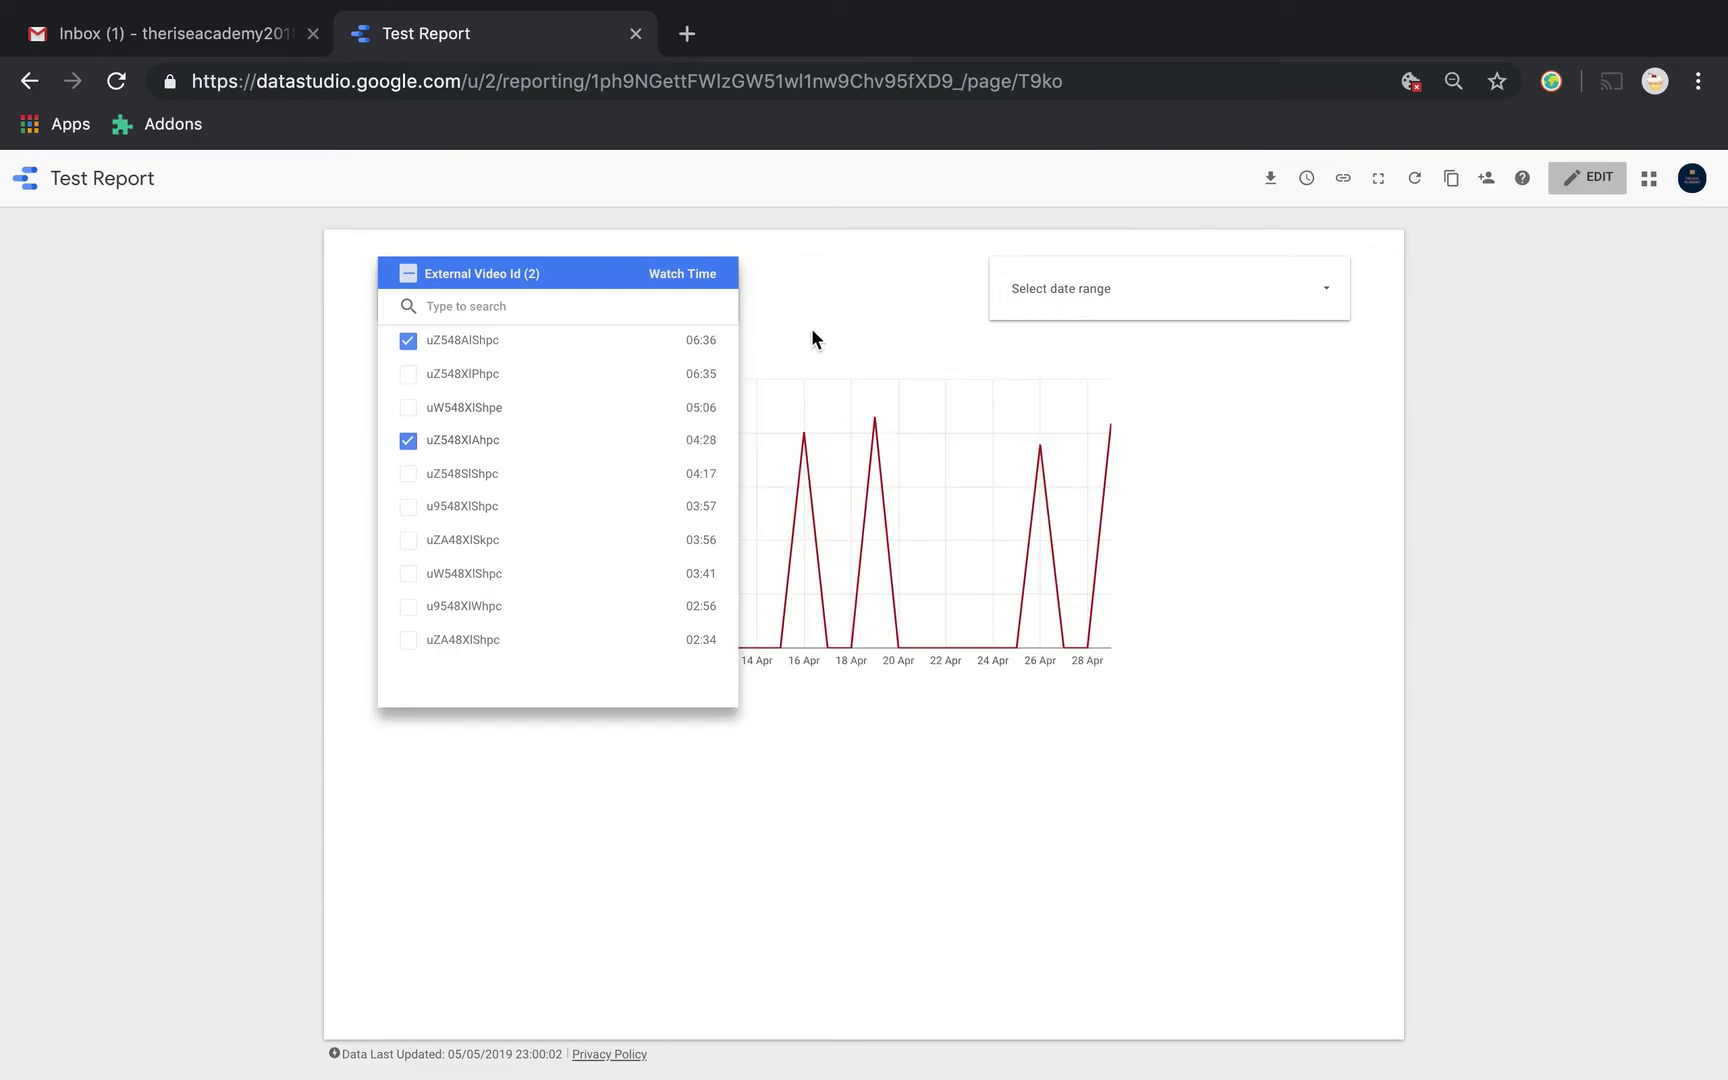
{"action": "left_click", "coordinate": [845, 311]}
{"action": "left_click", "coordinate": [1582, 180]}
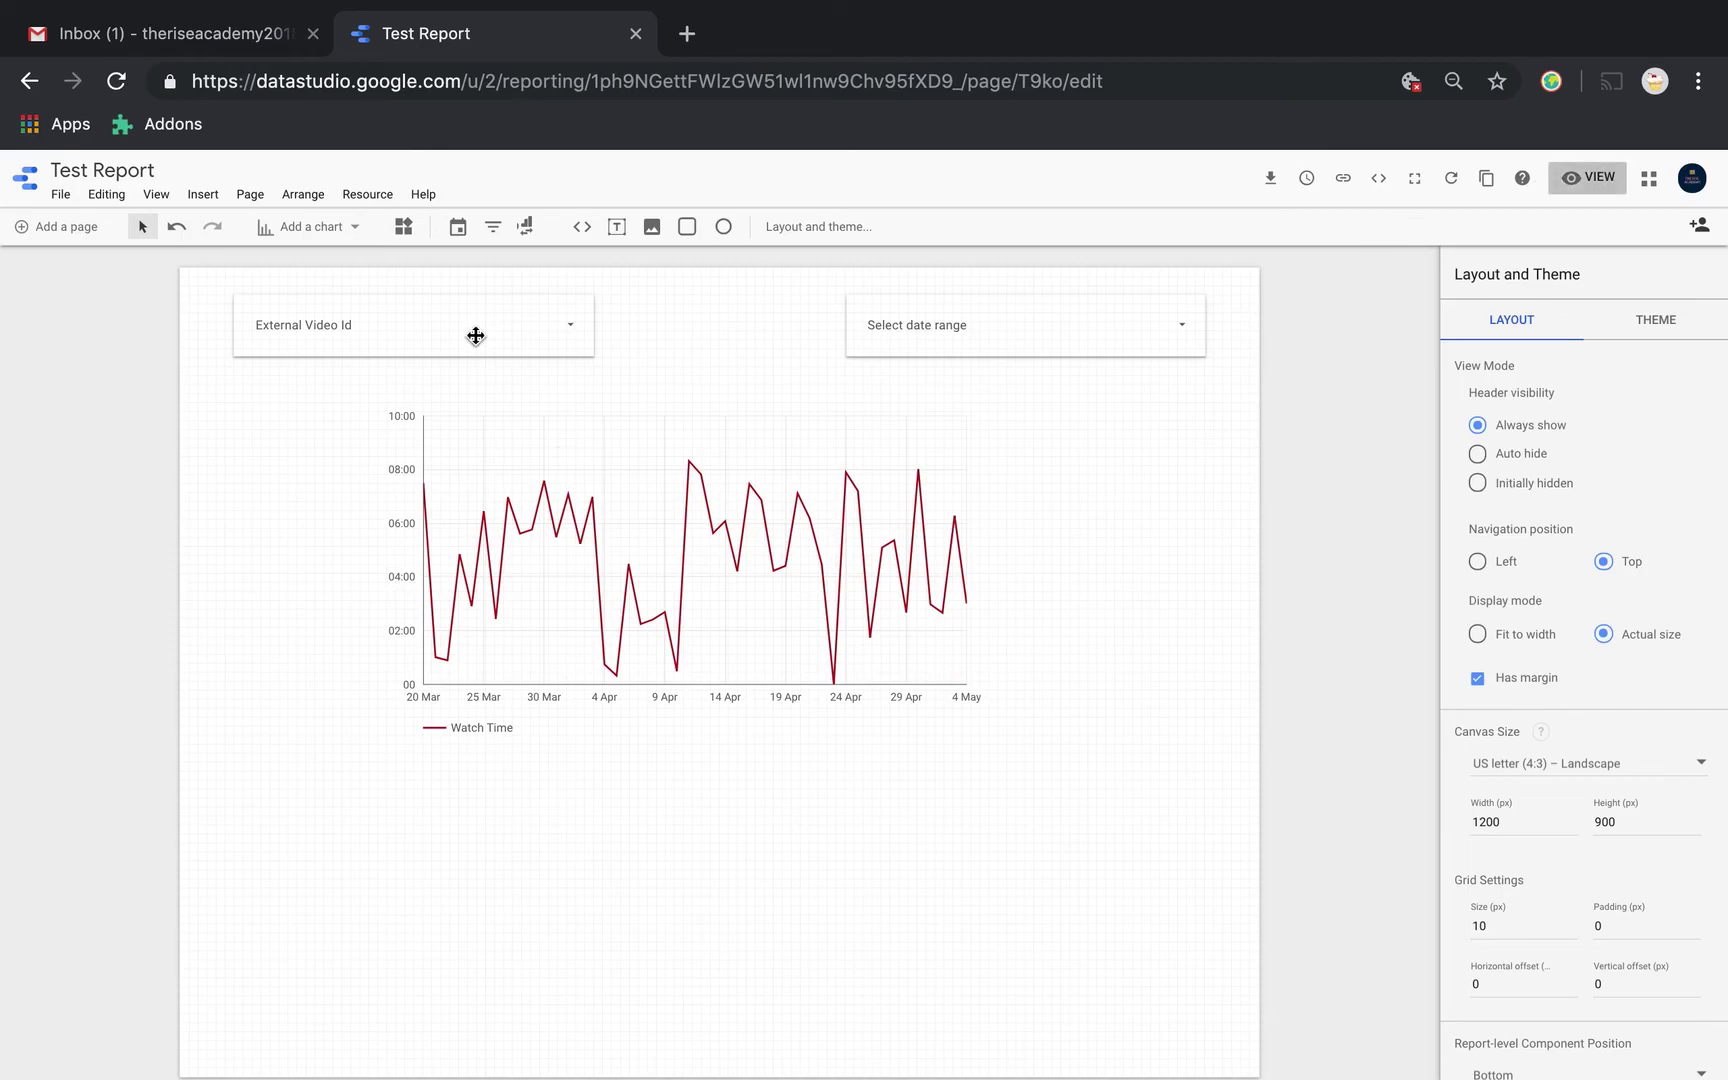
Try adding a data control over the chart, and delete it
{"action": "left_click", "coordinate": [528, 229]}
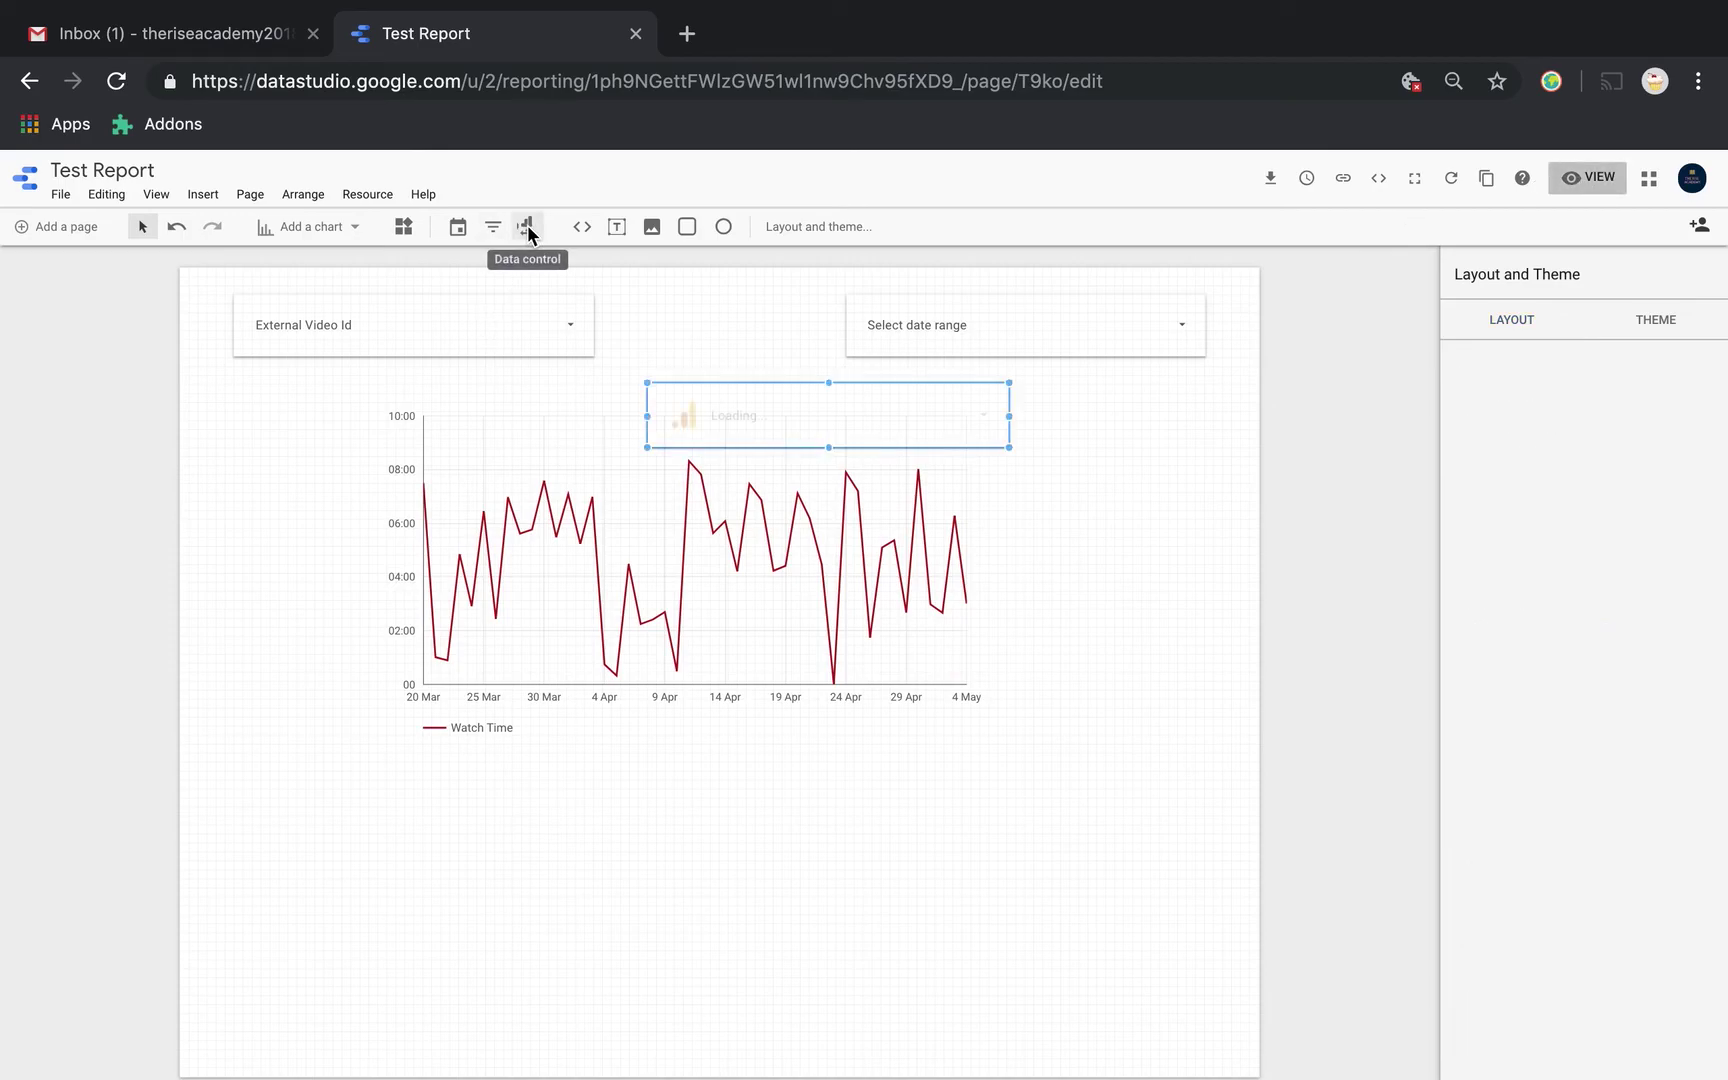
{"action": "left_click", "coordinate": [859, 417]}
{"action": "key", "text": "Delete"}
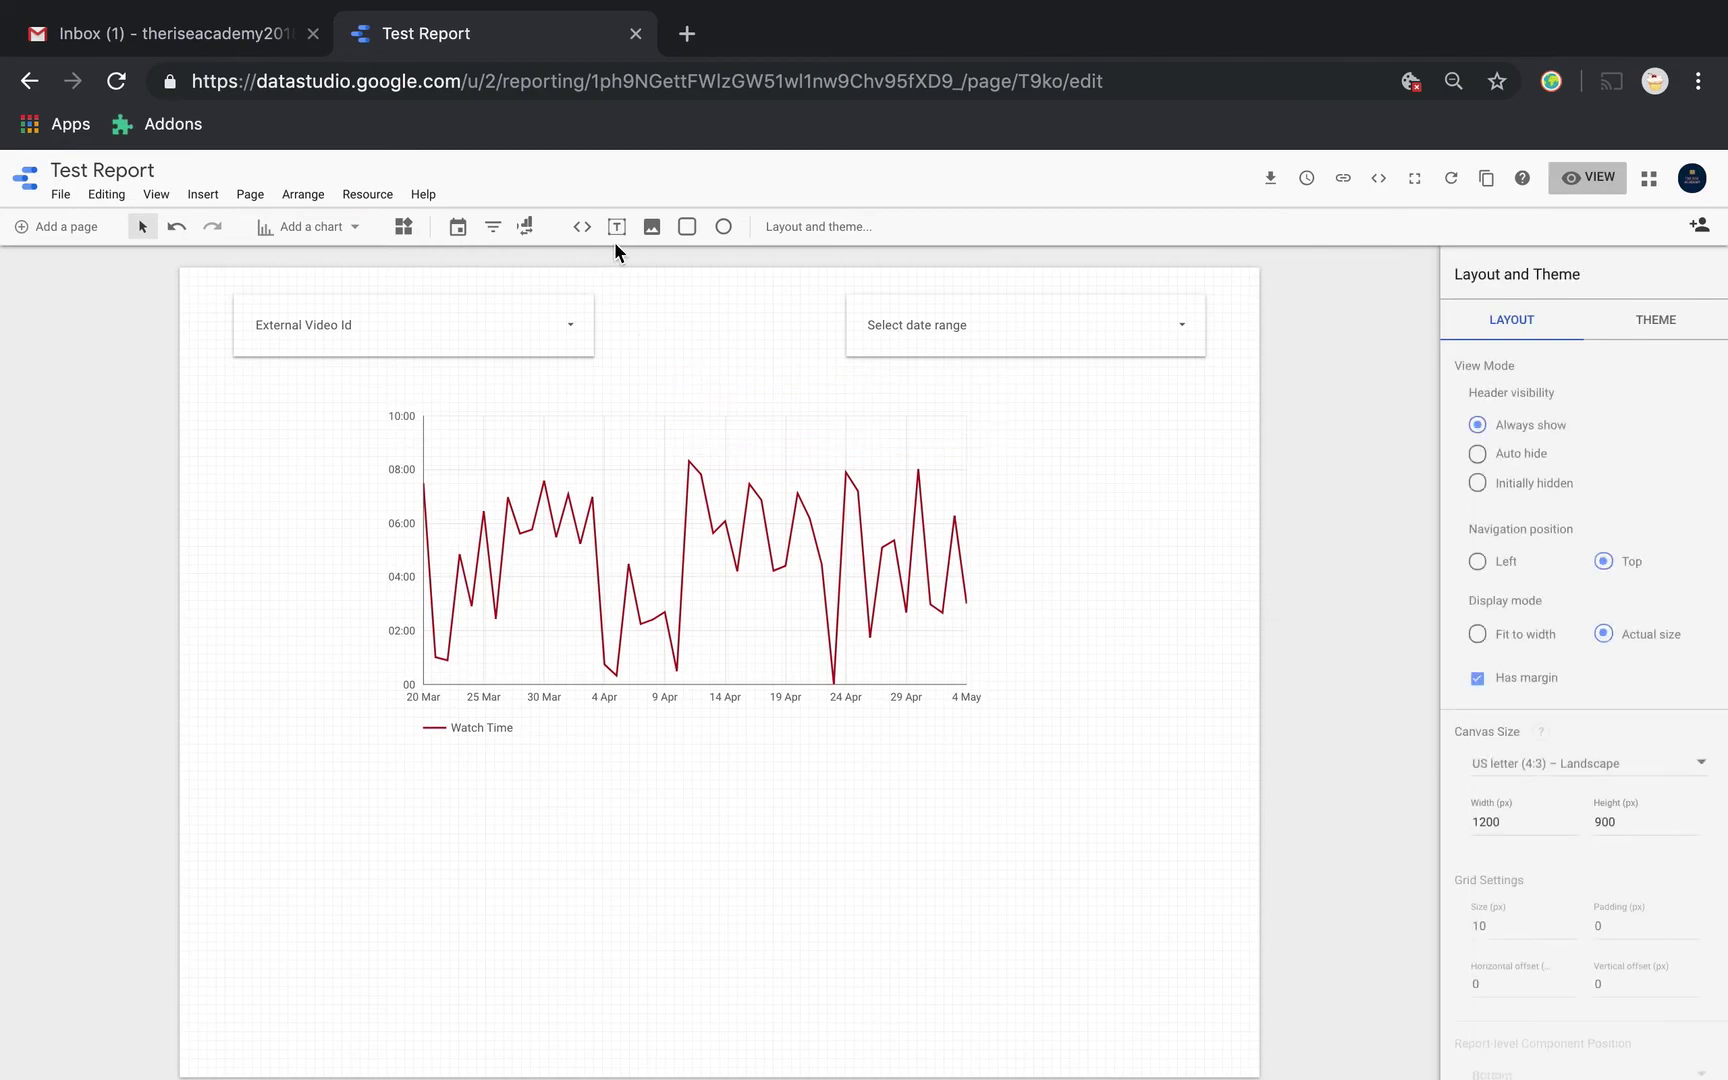
Insert a text box, reduce its height to a narrow strip and move it below the chart
{"action": "left_click", "coordinate": [617, 234]}
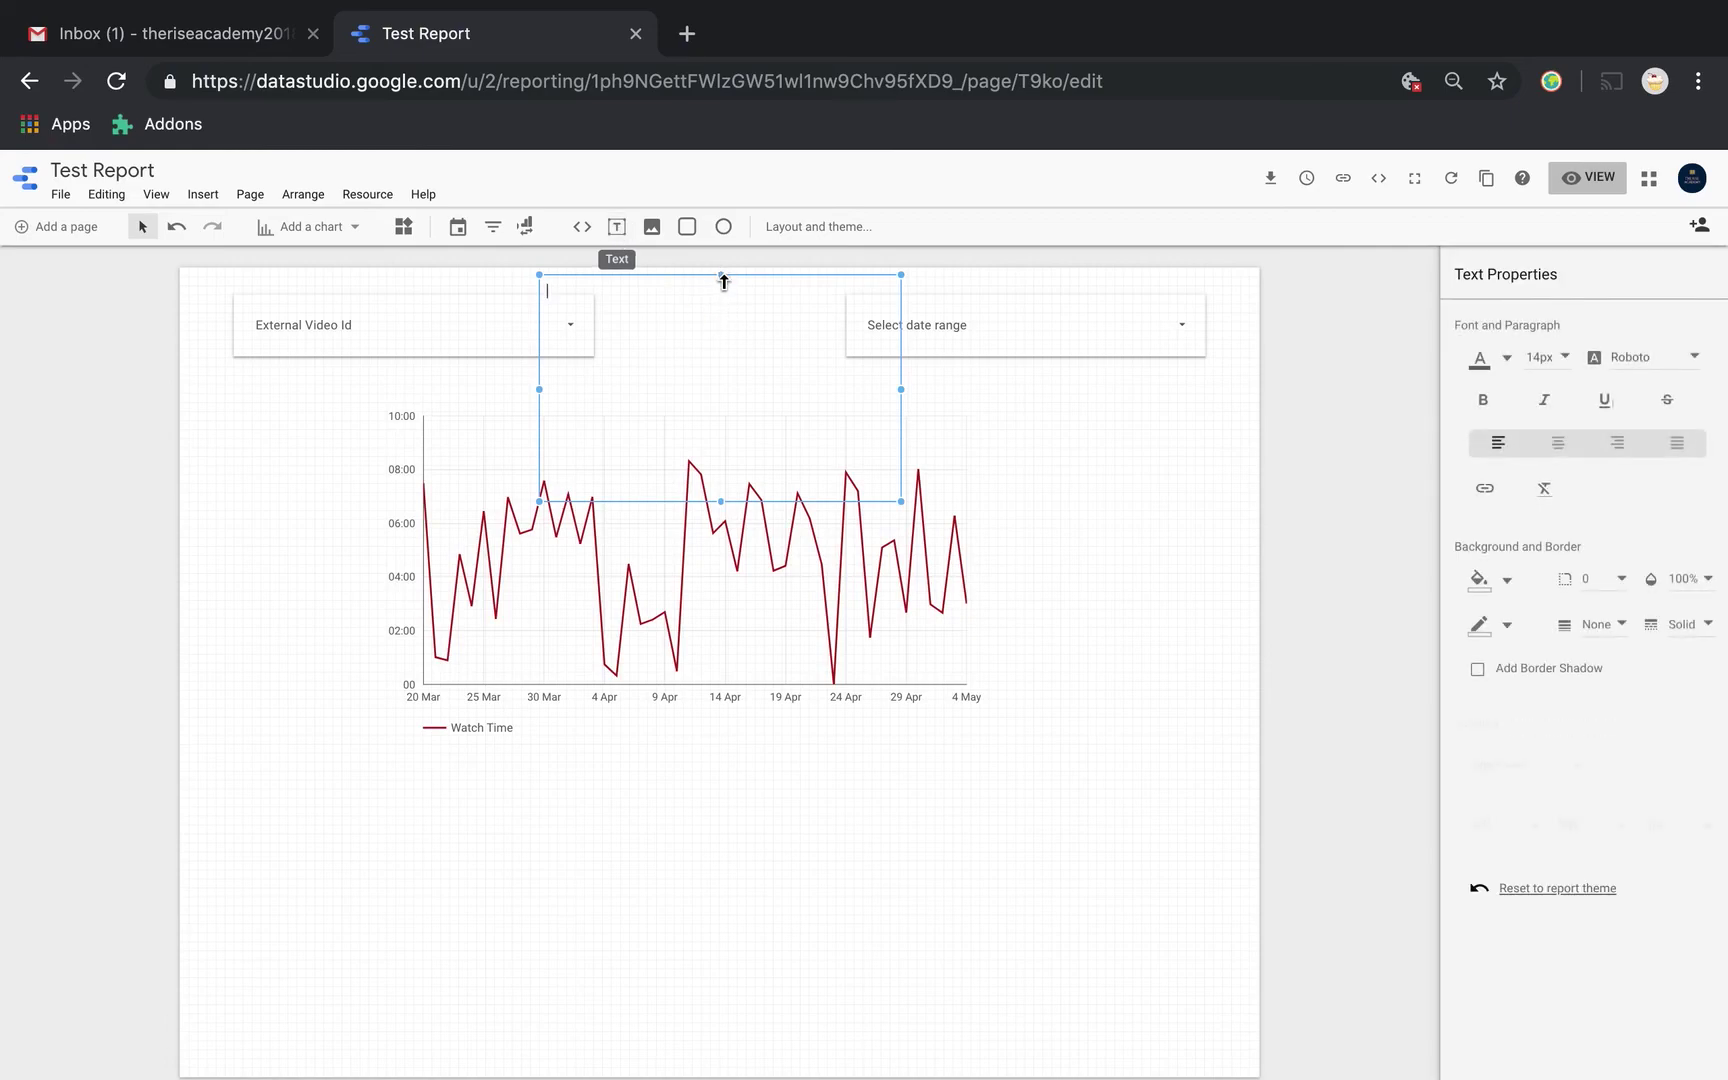
{"action": "left_click_drag", "start_coordinate": [721, 275], "coordinate": [719, 340]}
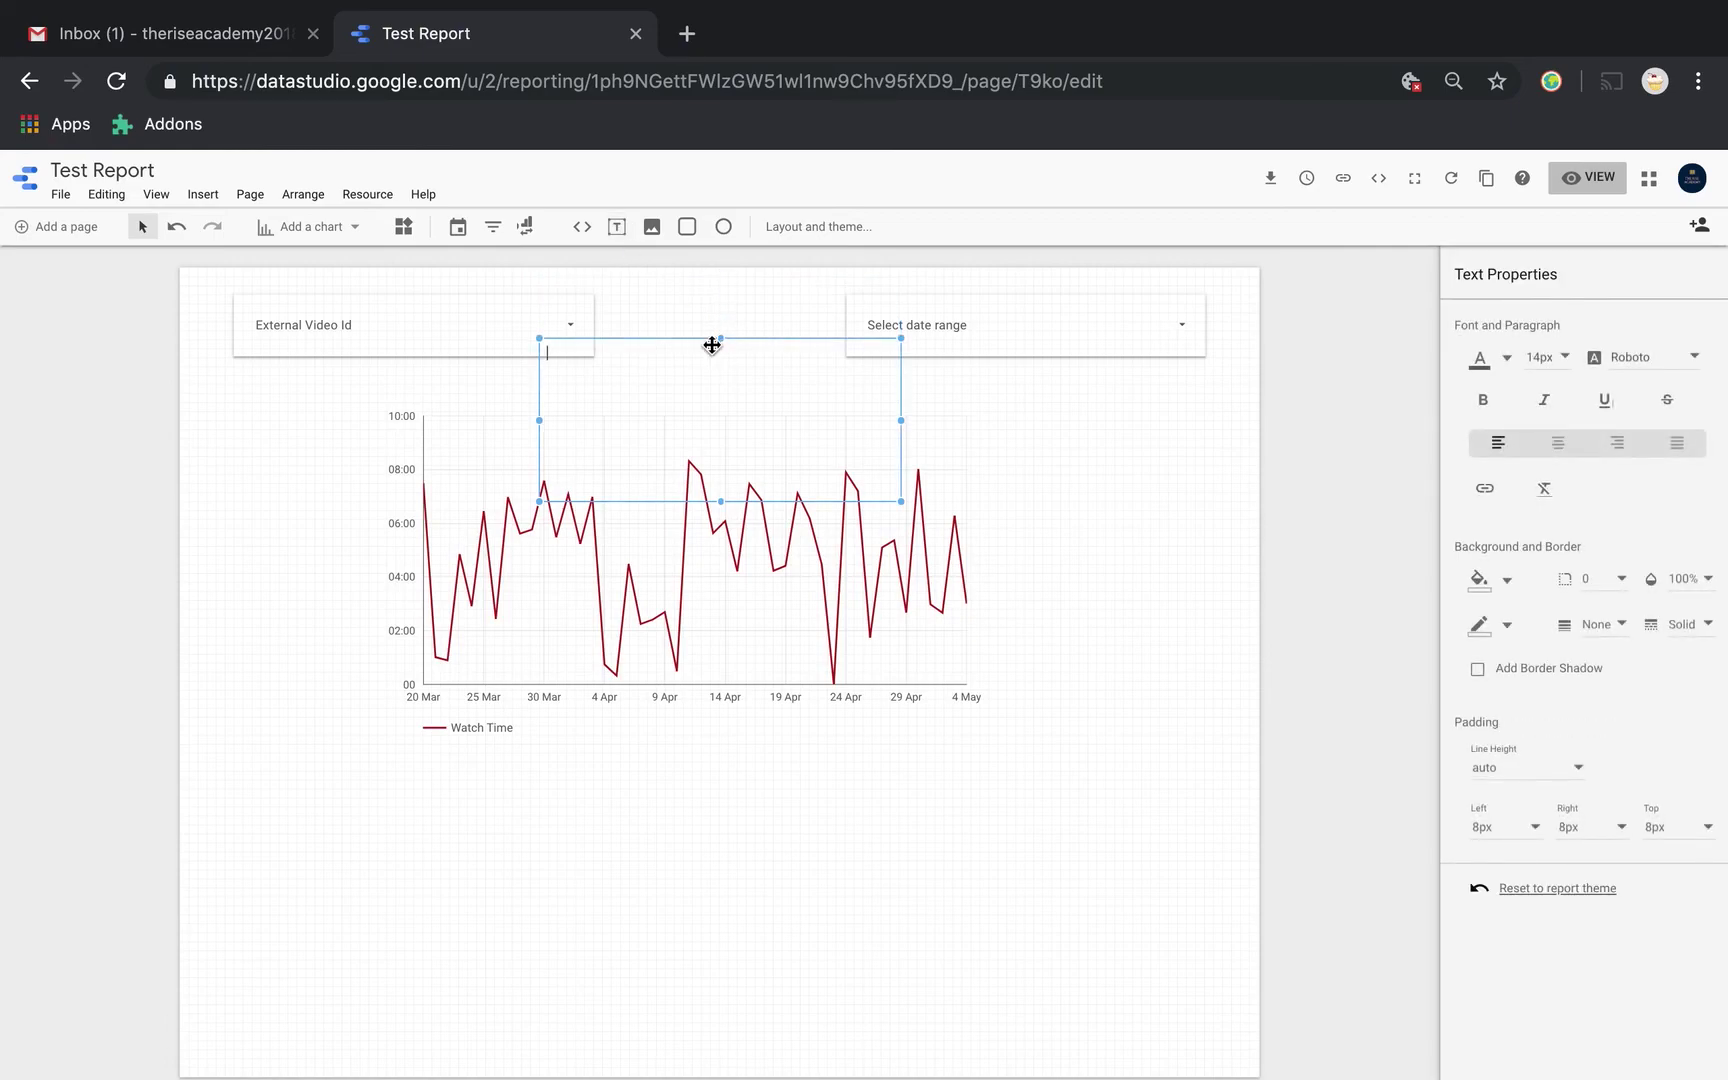
{"action": "left_click_drag", "start_coordinate": [720, 338], "coordinate": [720, 428]}
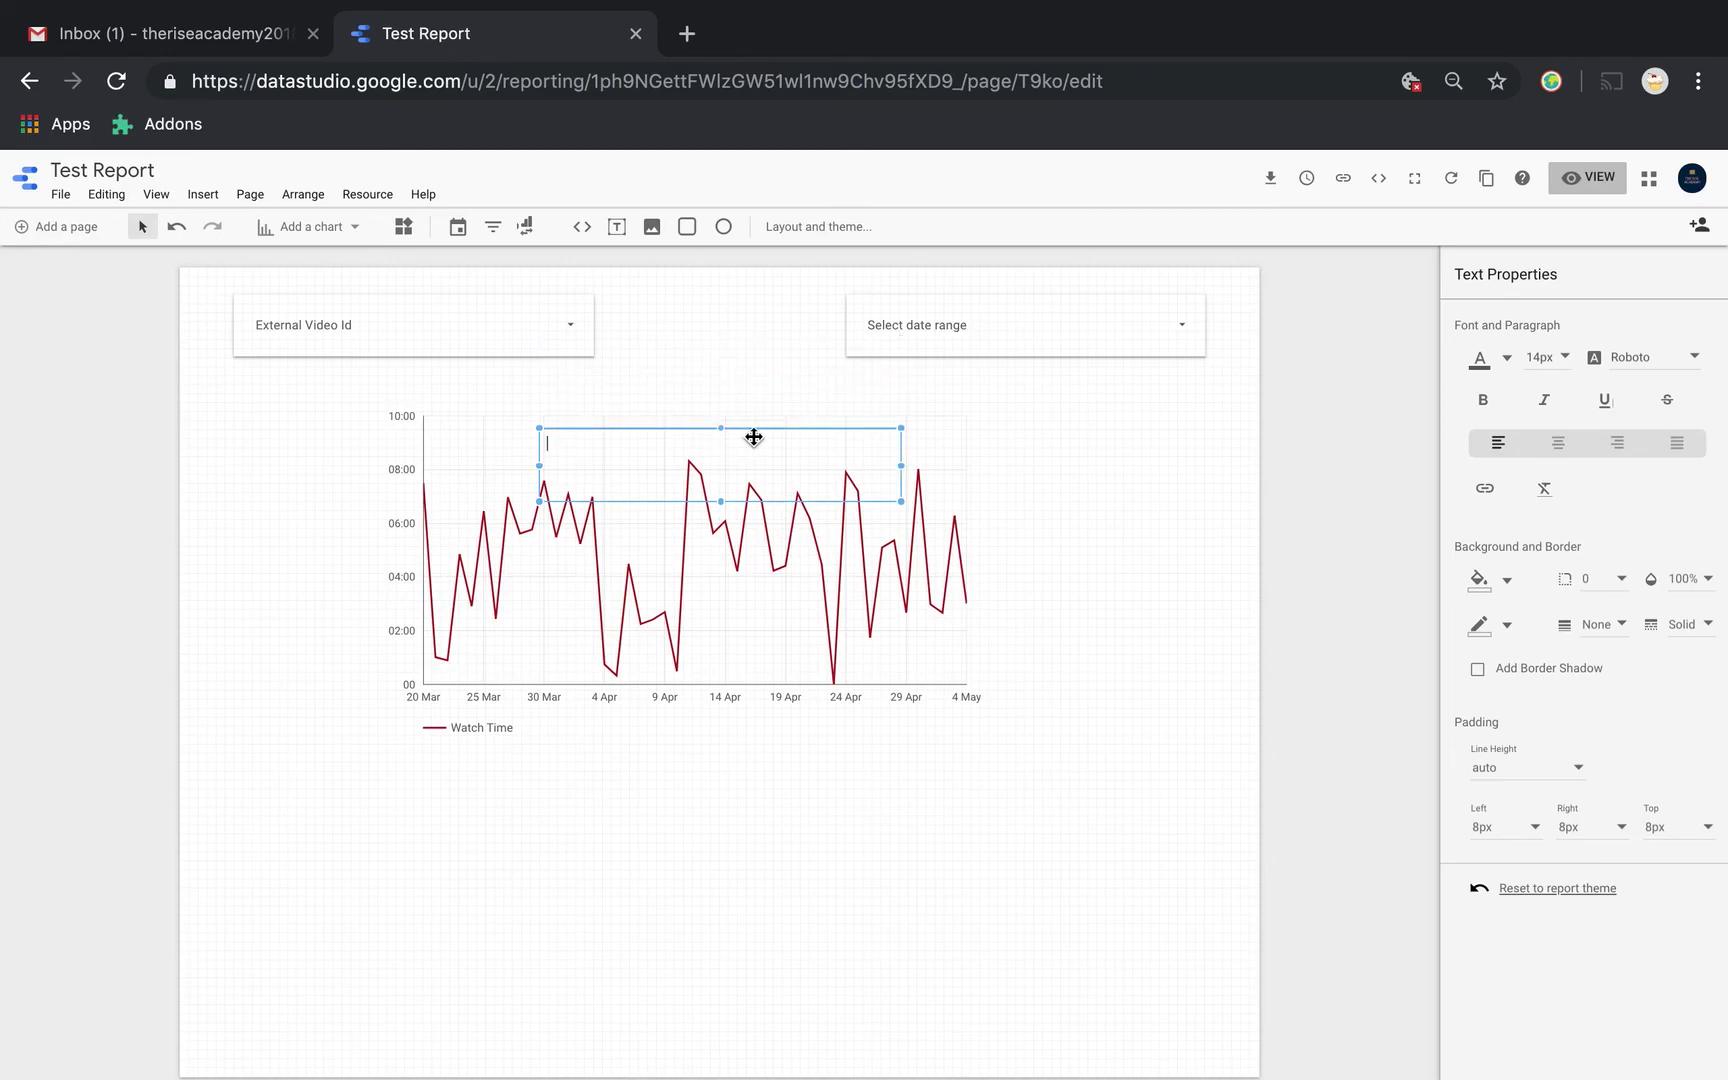
{"action": "left_click_drag", "start_coordinate": [899, 445], "coordinate": [892, 837]}
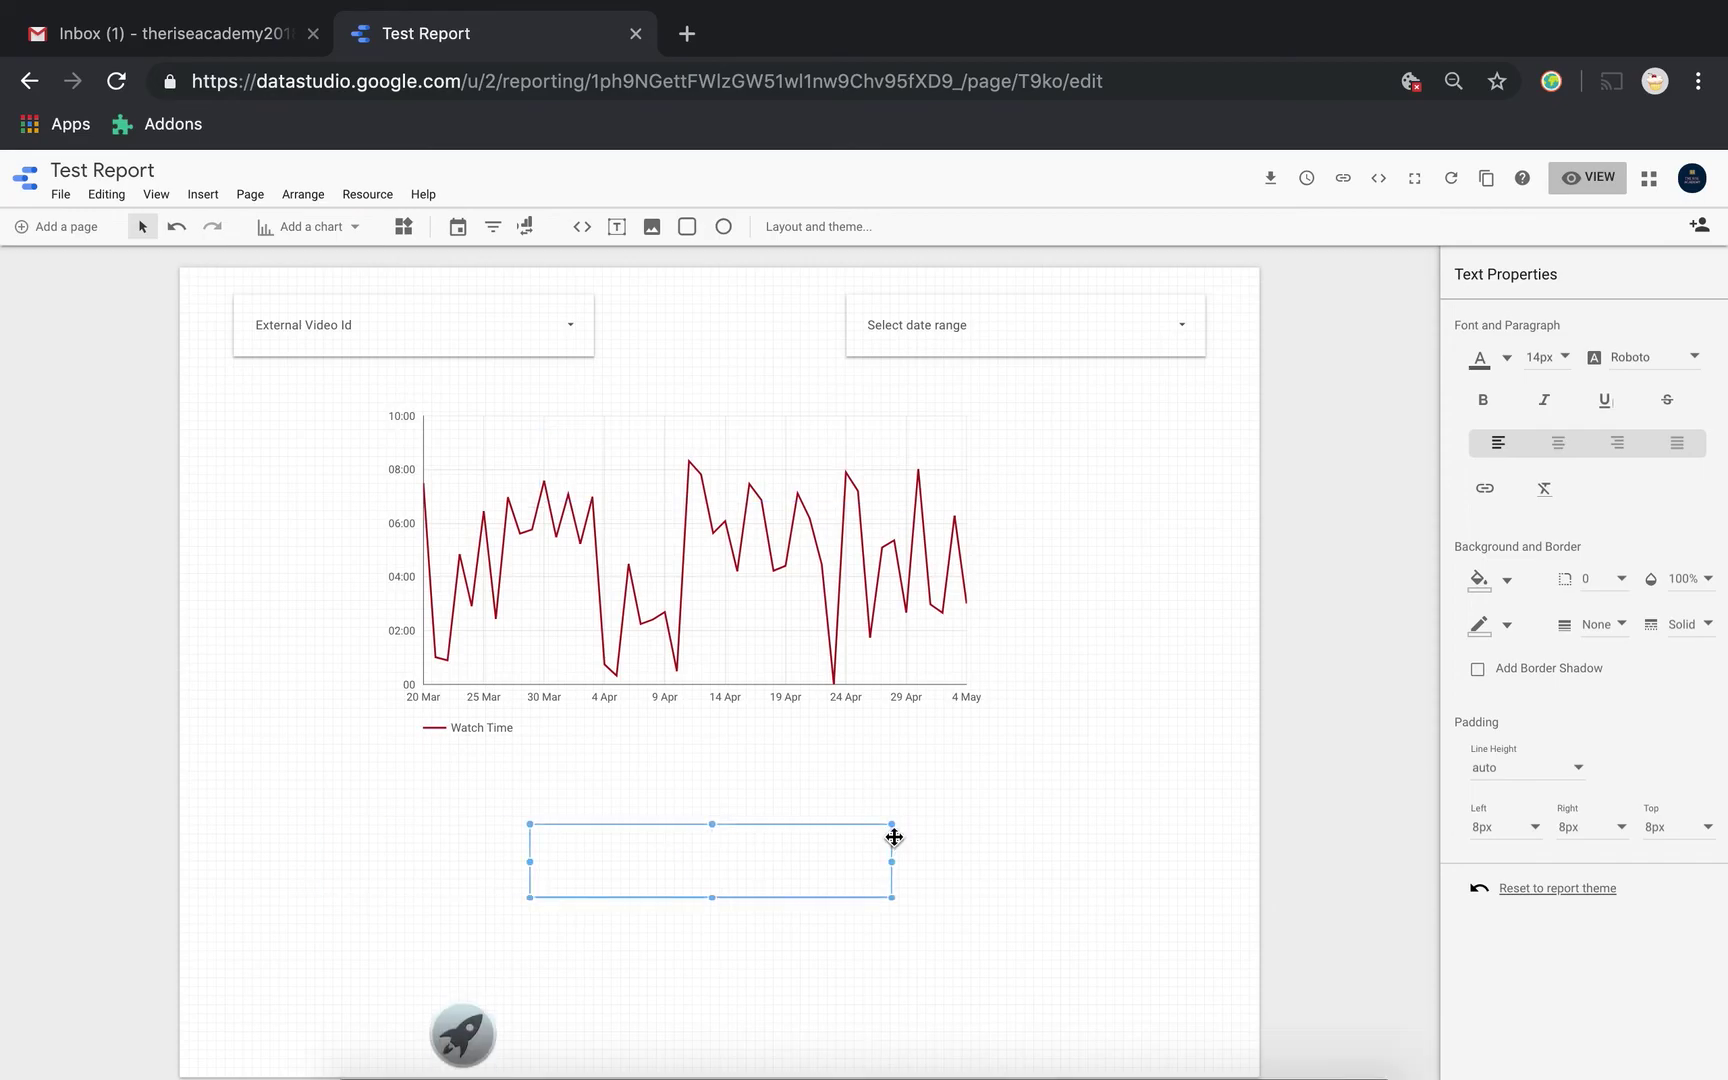
Enter "My test visual" in the text box below the chart and finish editing it
{"action": "type", "text": "My te"}
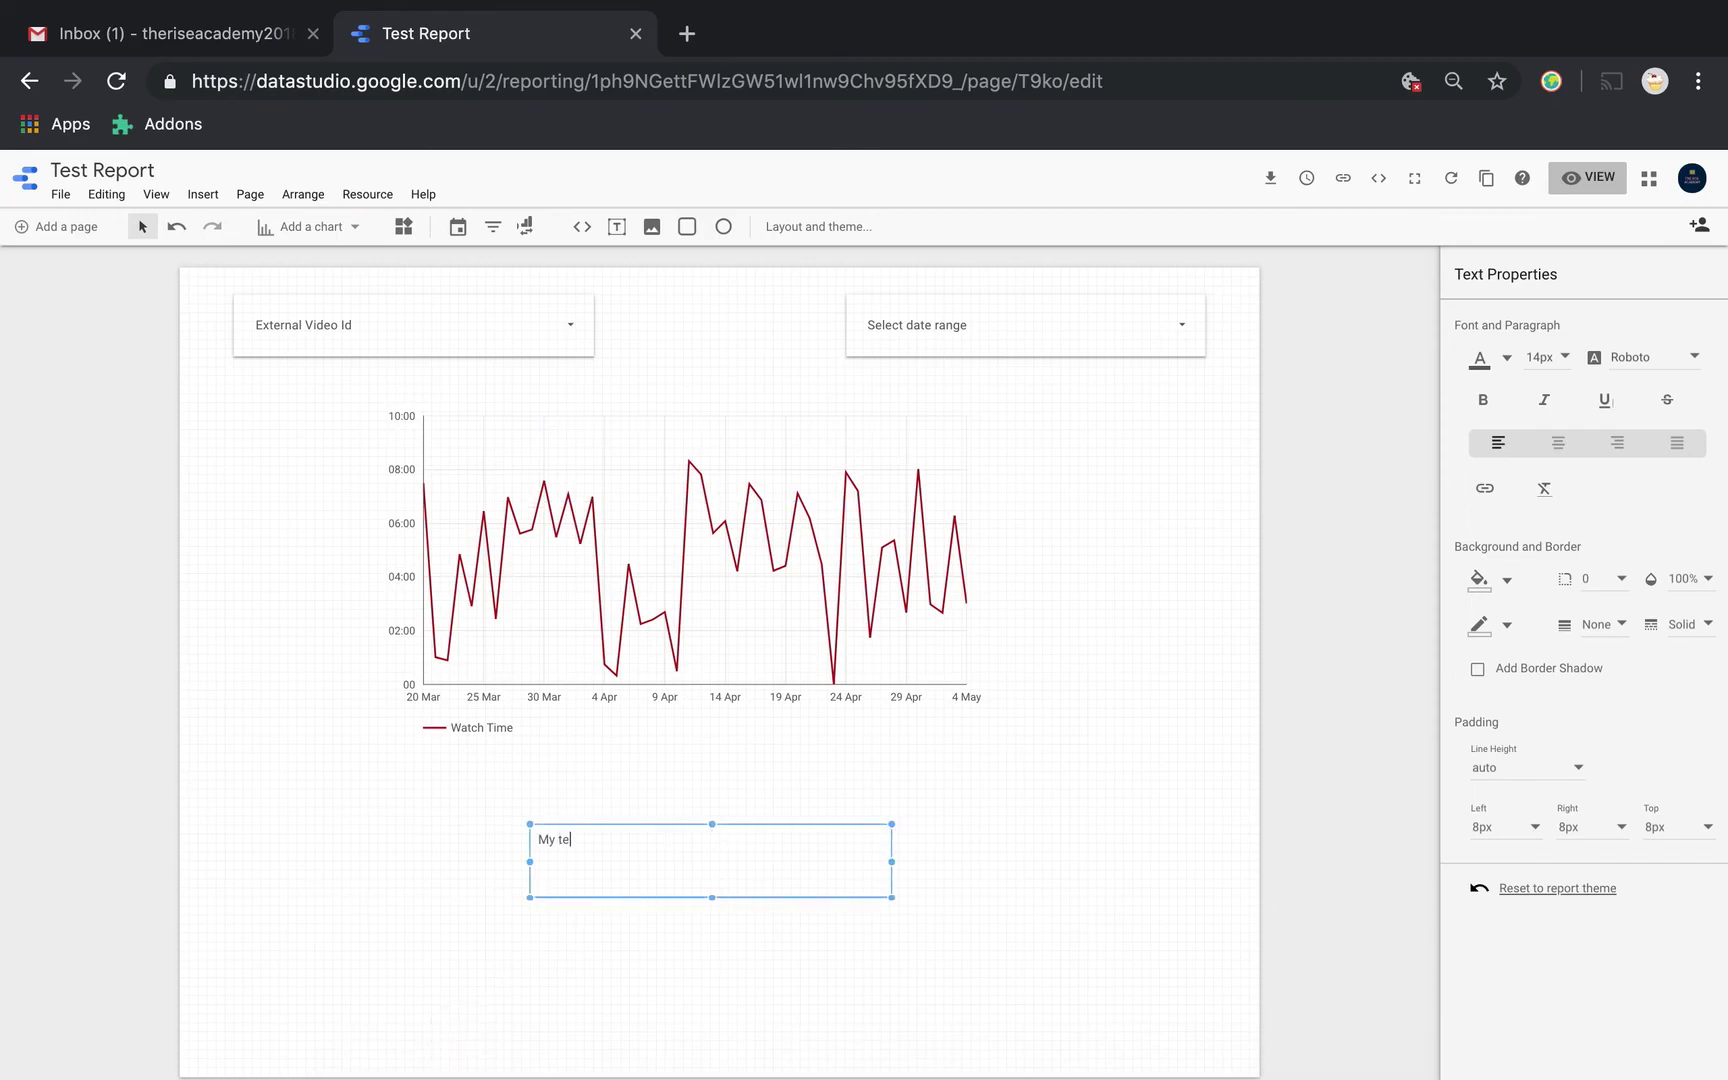
{"action": "type", "text": "st visual"}
{"action": "key", "text": "BackSpace"}
{"action": "key", "text": "BackSpace"}
{"action": "key", "text": "BackSpace"}
{"action": "type", "text": "ual"}
{"action": "left_click", "coordinate": [1196, 897]}
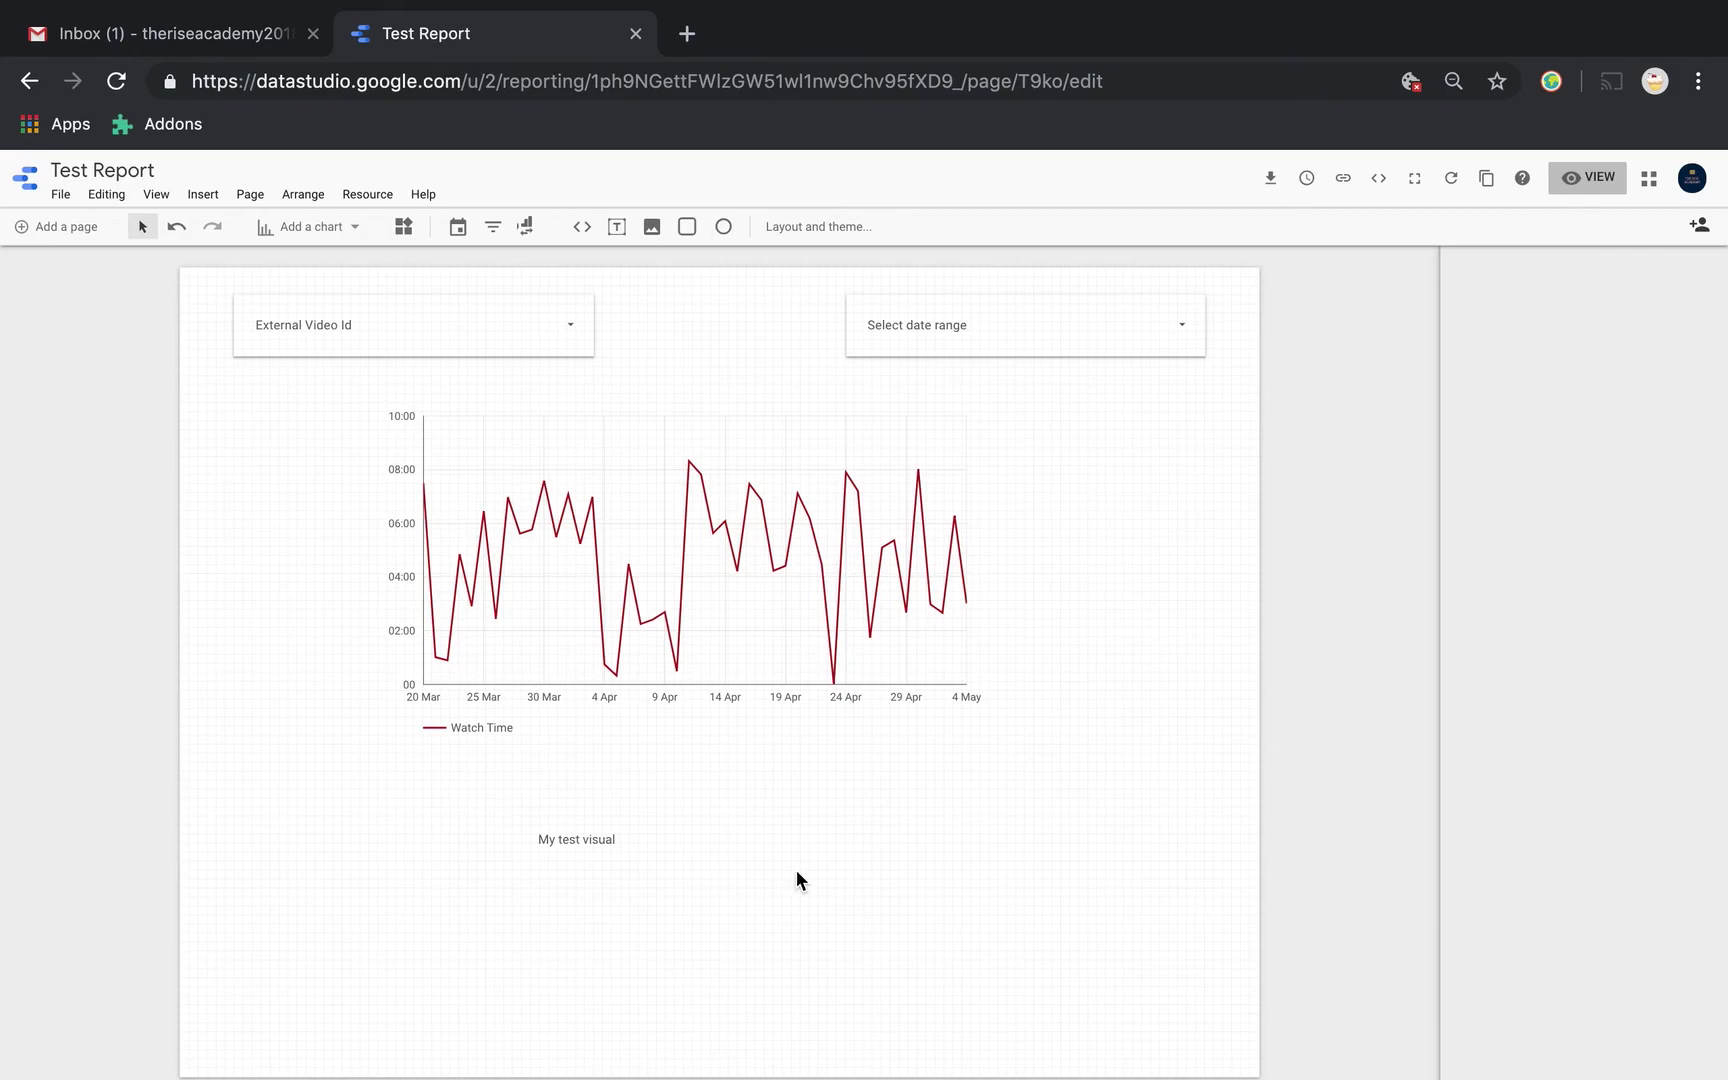
Format the "My test visual" text with a 36px font size and an orange font colour
{"action": "left_click", "coordinate": [600, 838]}
{"action": "double_click", "coordinate": [648, 840]}
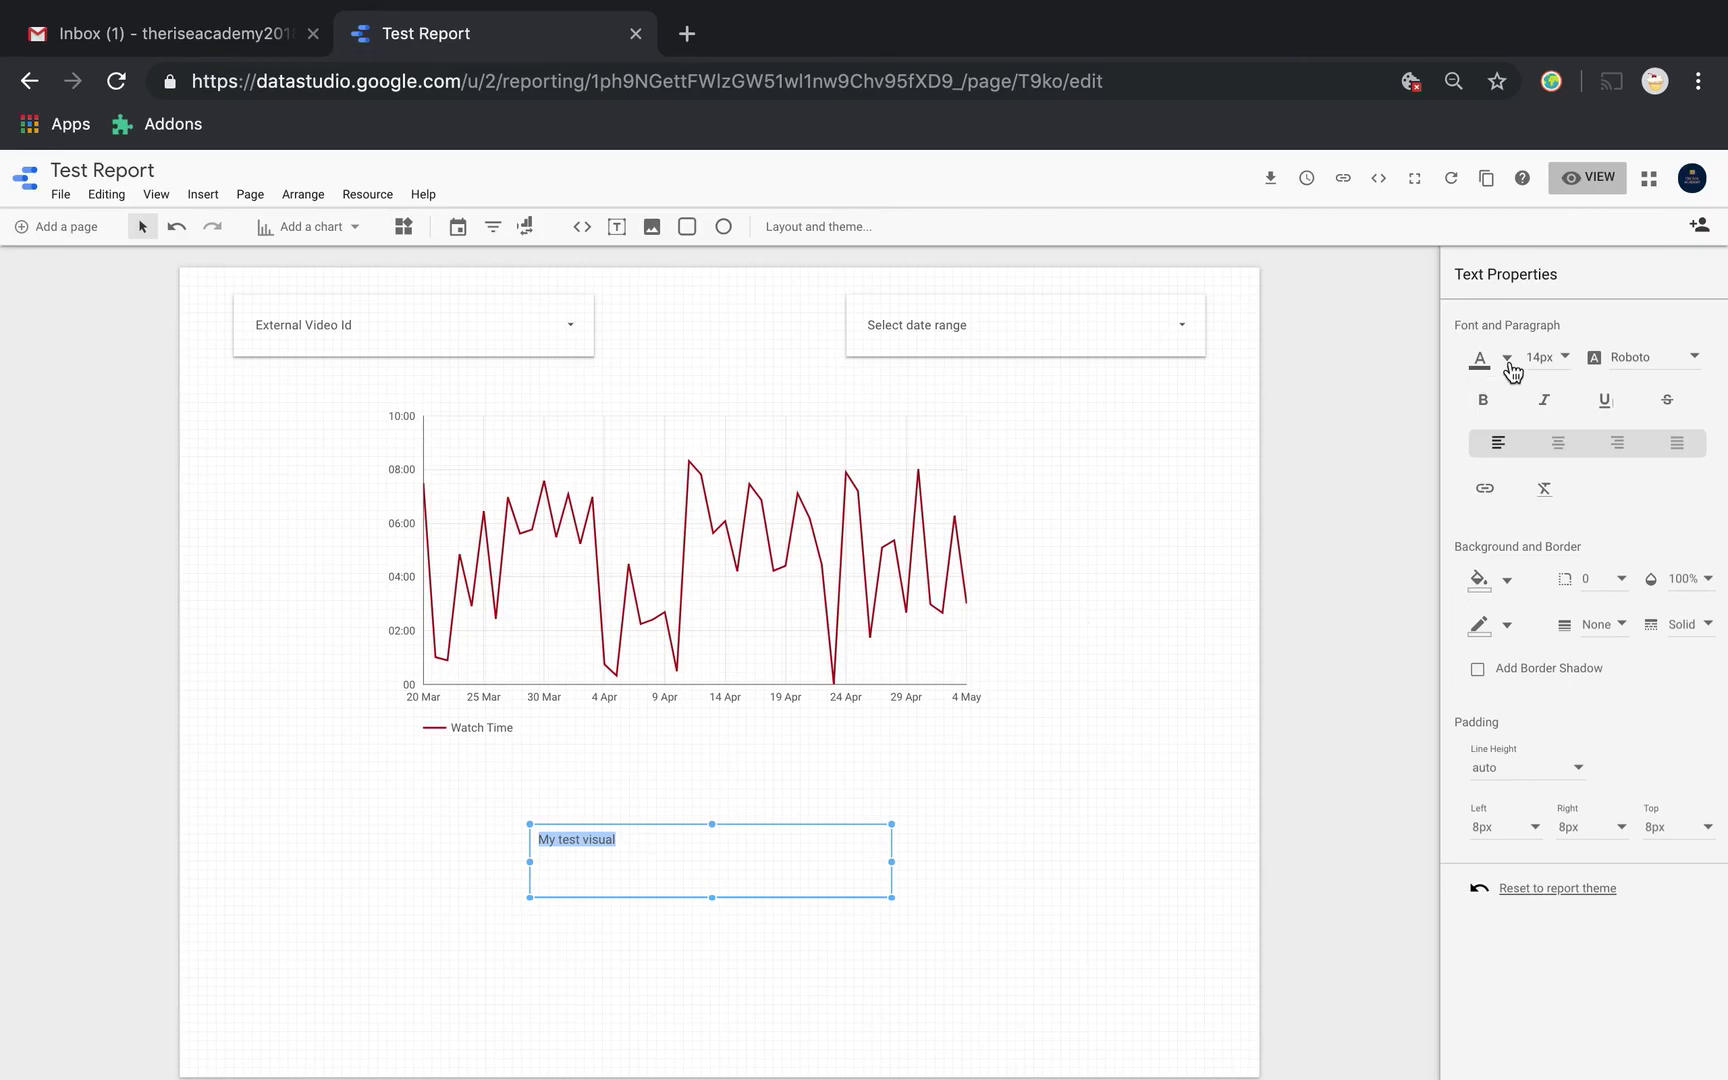
{"action": "left_click", "coordinate": [1566, 362]}
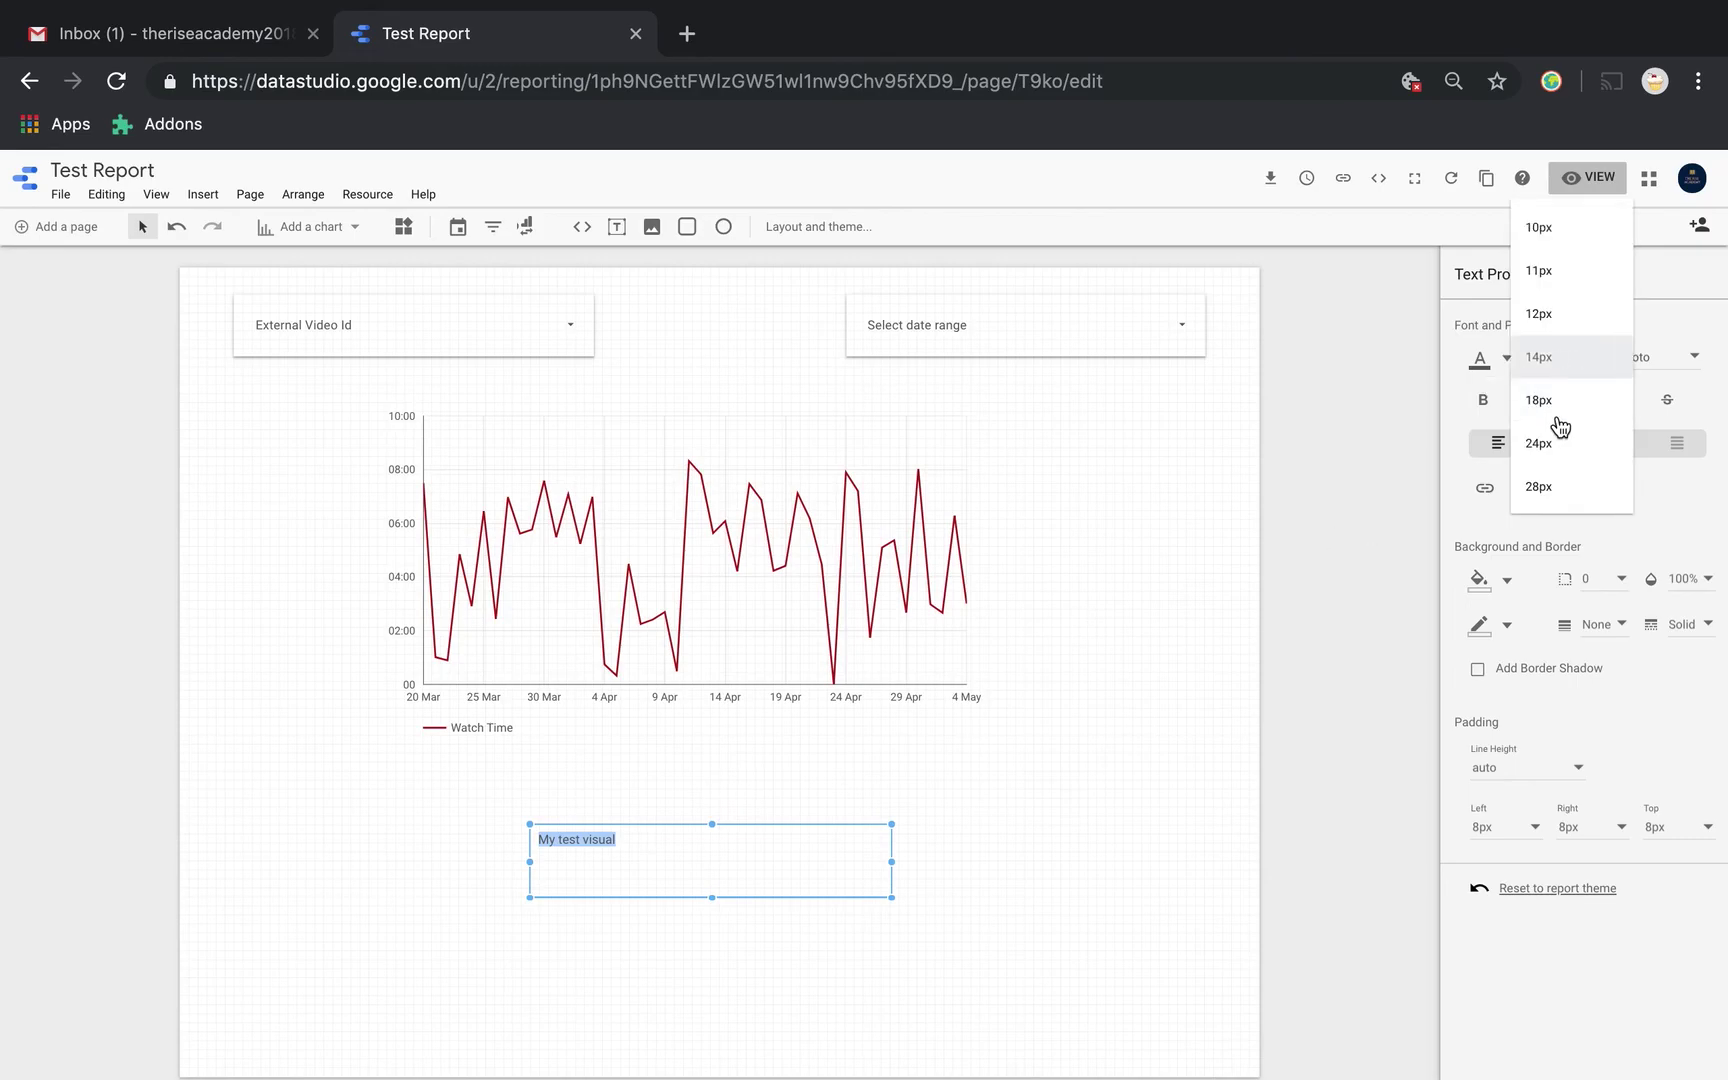
{"action": "scroll", "coordinate": [1558, 428], "scroll_direction": "down", "scroll_amount": 5}
{"action": "left_click", "coordinate": [1548, 319]}
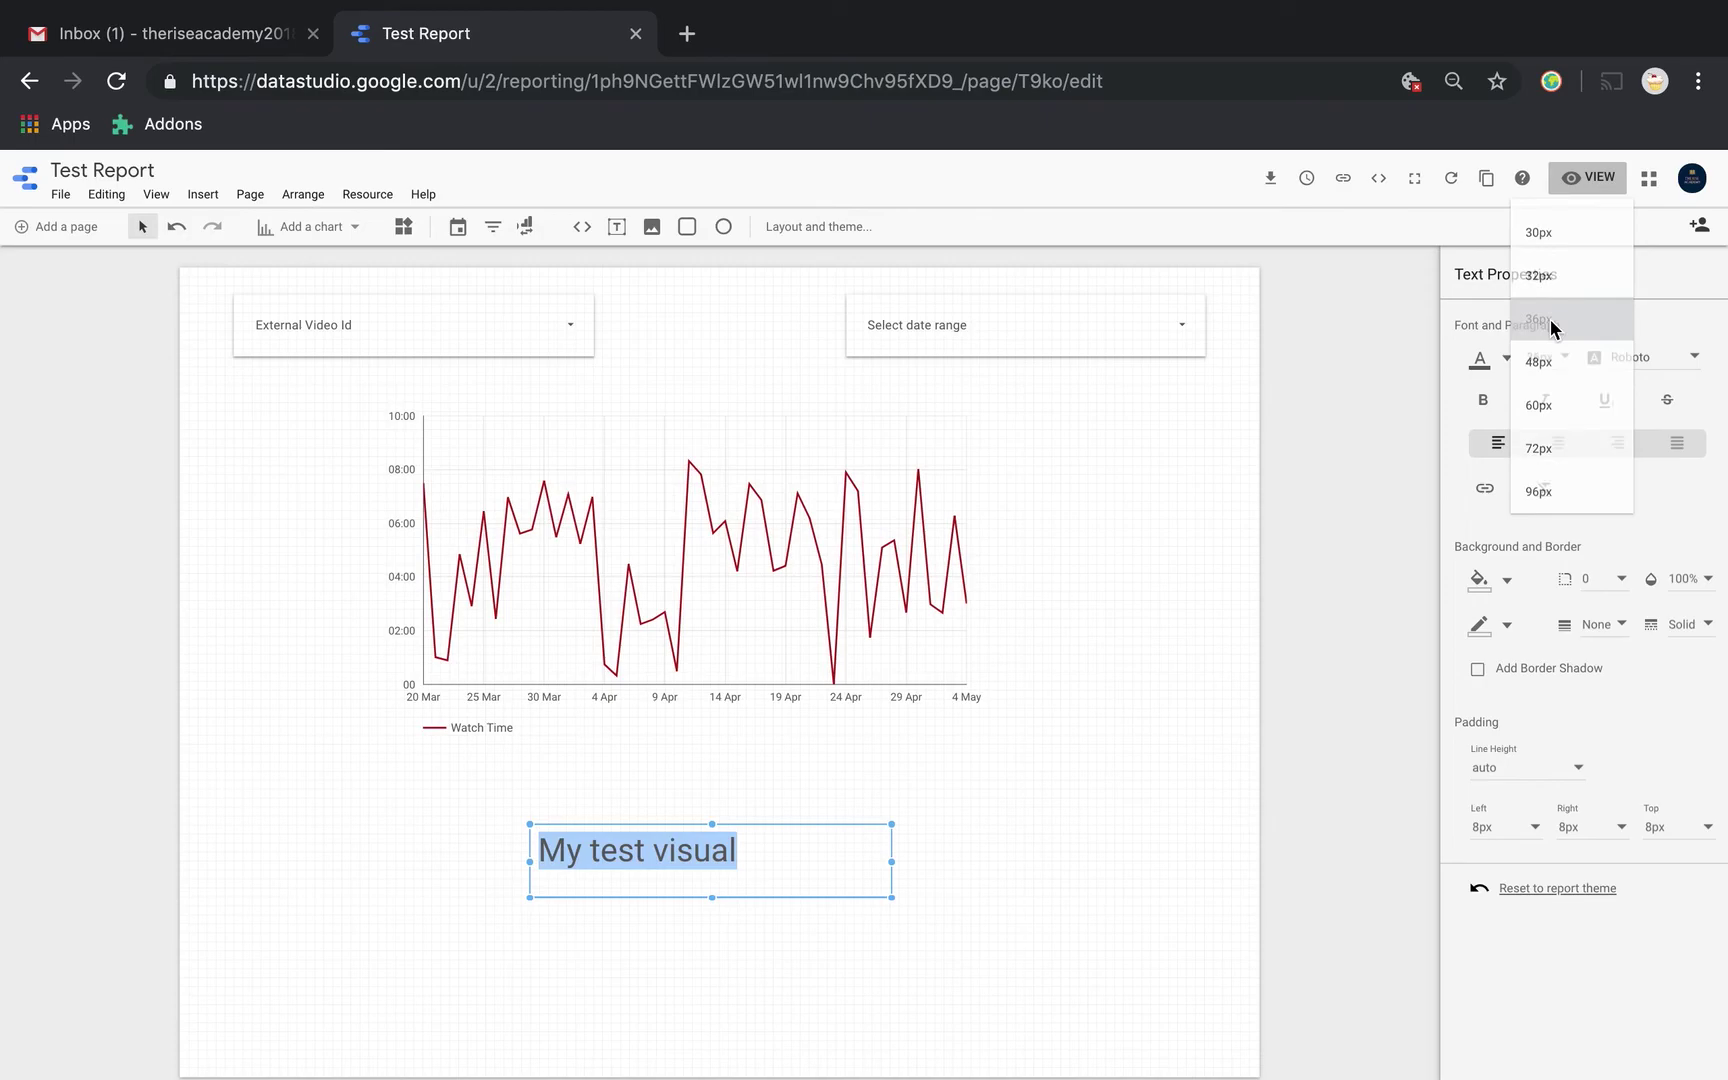
{"action": "left_click", "coordinate": [1507, 357]}
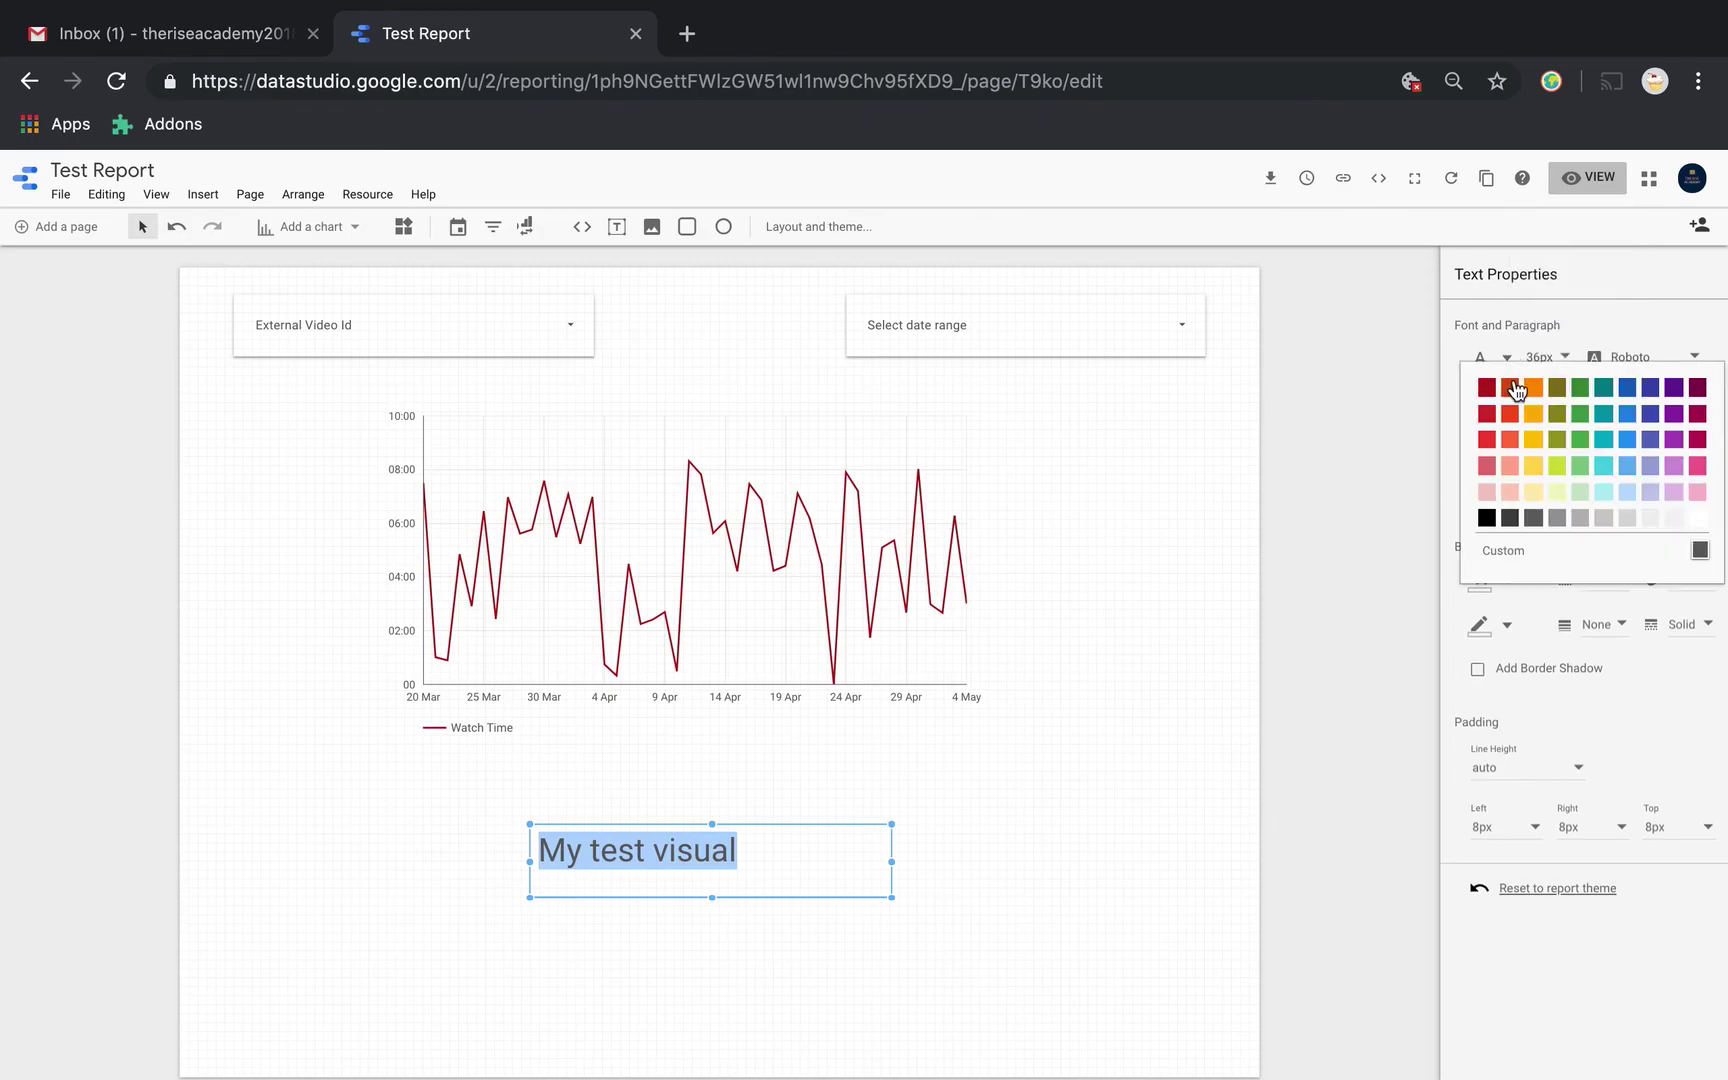
{"action": "left_click", "coordinate": [1535, 393]}
{"action": "left_click", "coordinate": [1150, 780]}
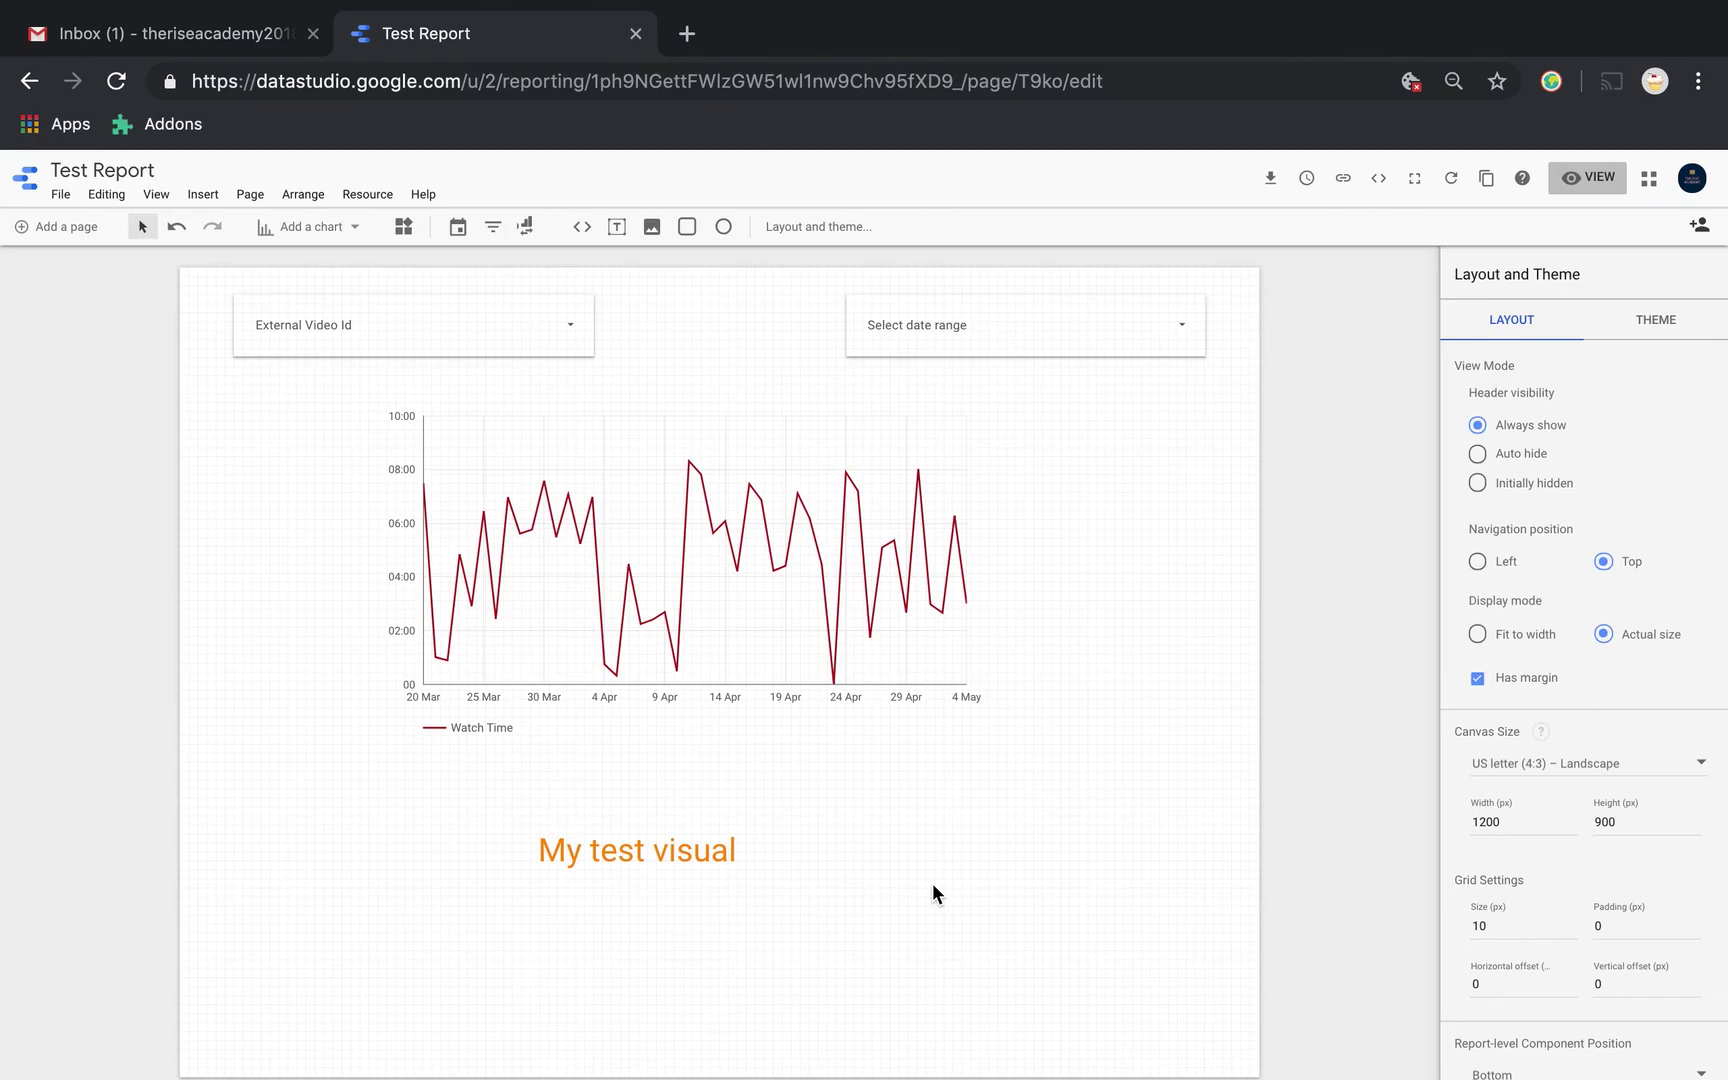
Add a second page to the report and preview both pages in view mode before returning to editing
{"action": "left_click", "coordinate": [70, 232]}
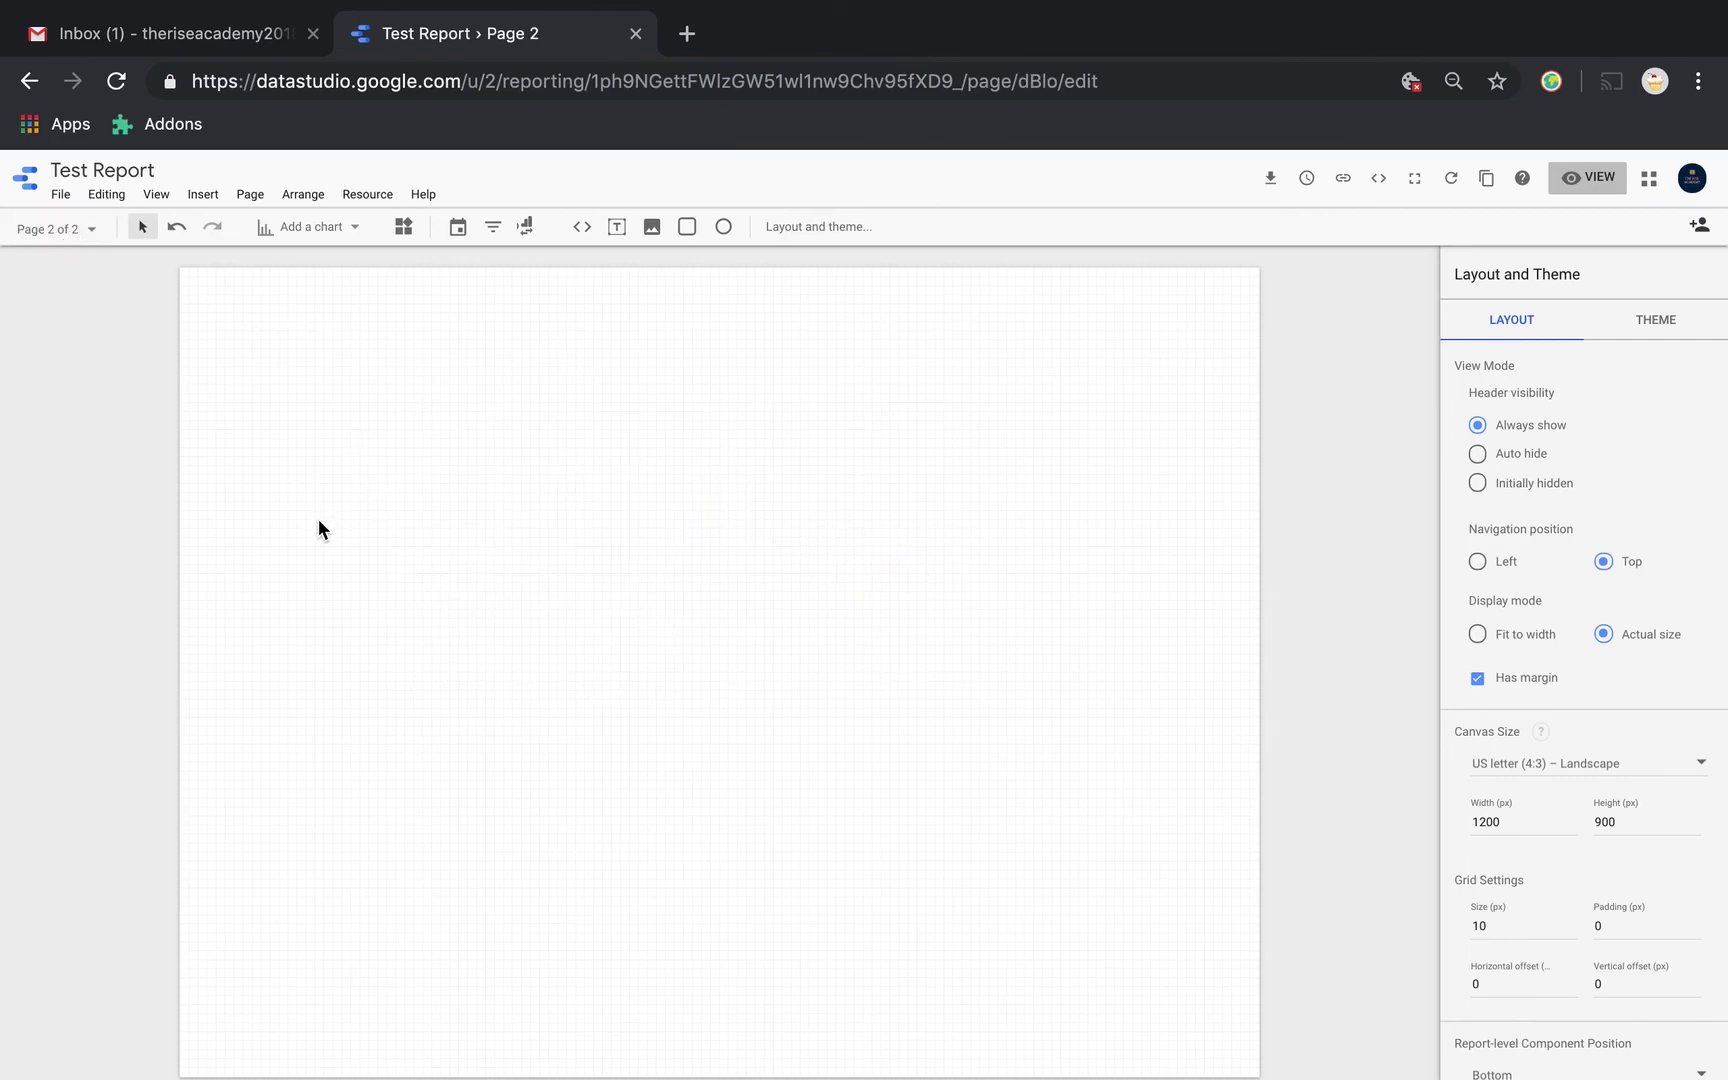
{"action": "left_click", "coordinate": [1588, 177]}
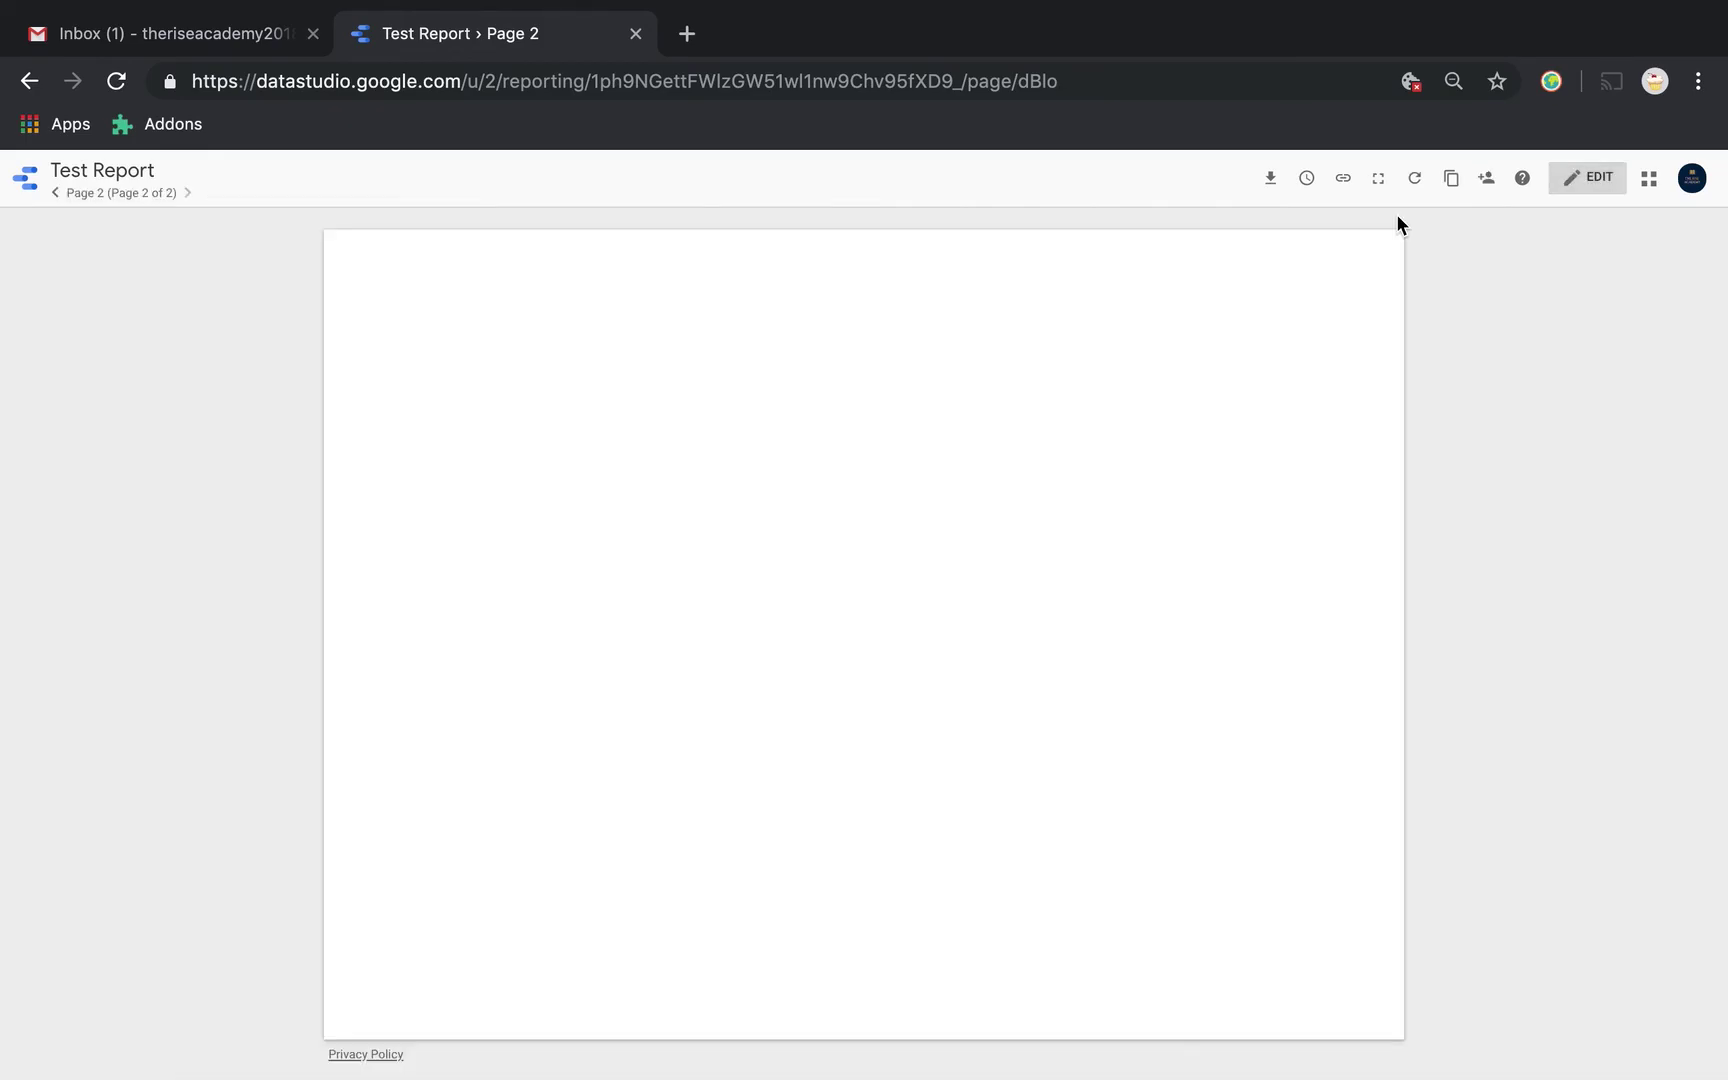
{"action": "left_click", "coordinate": [55, 195]}
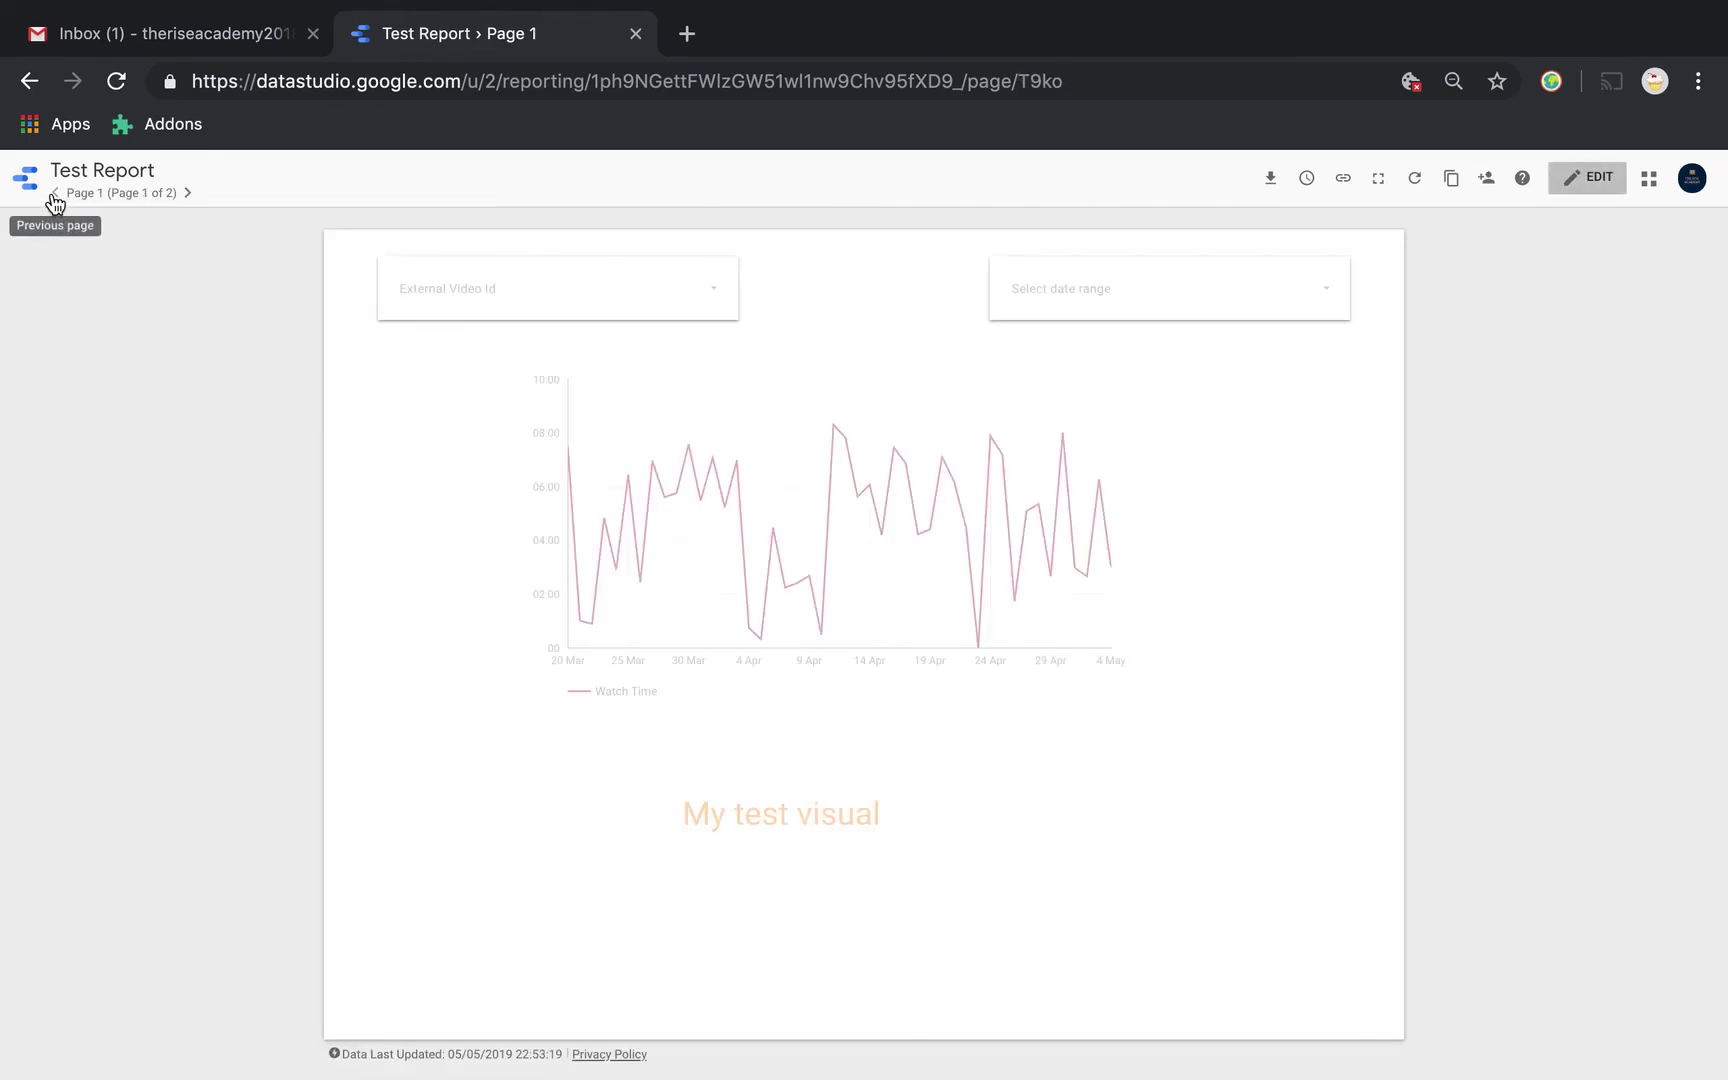
{"action": "left_click", "coordinate": [190, 199]}
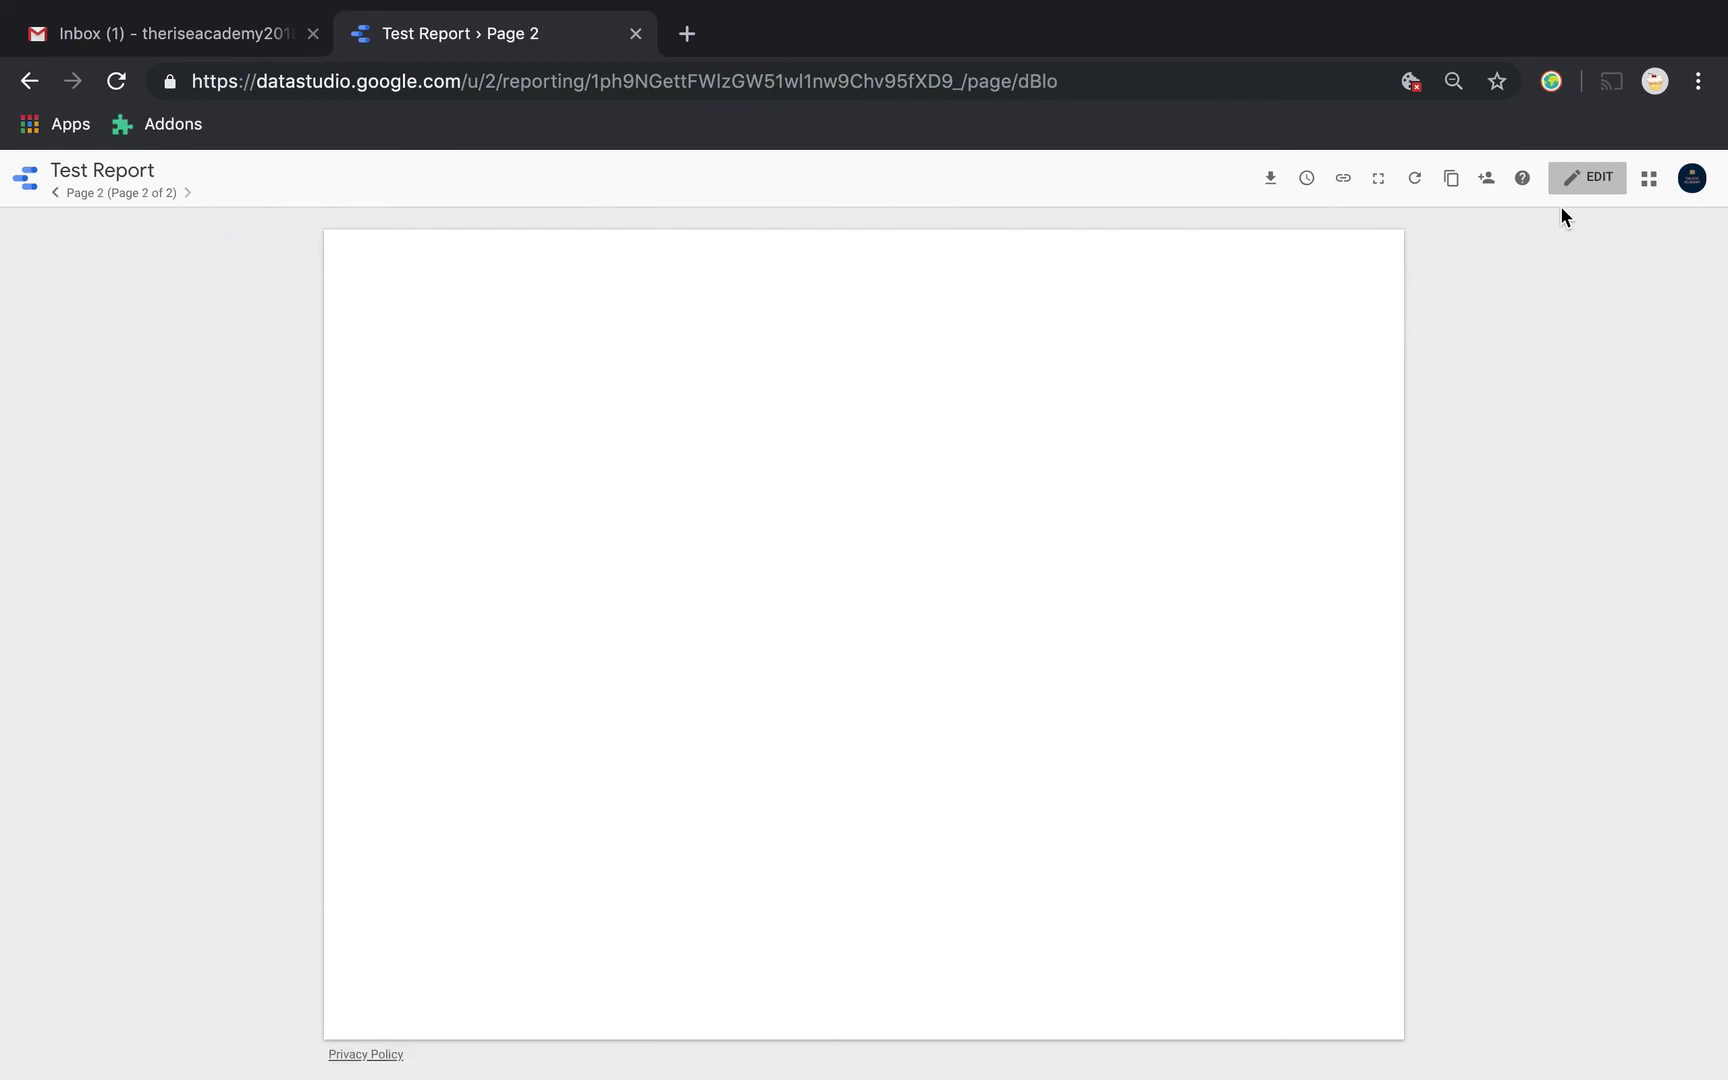
{"action": "left_click", "coordinate": [1612, 186]}
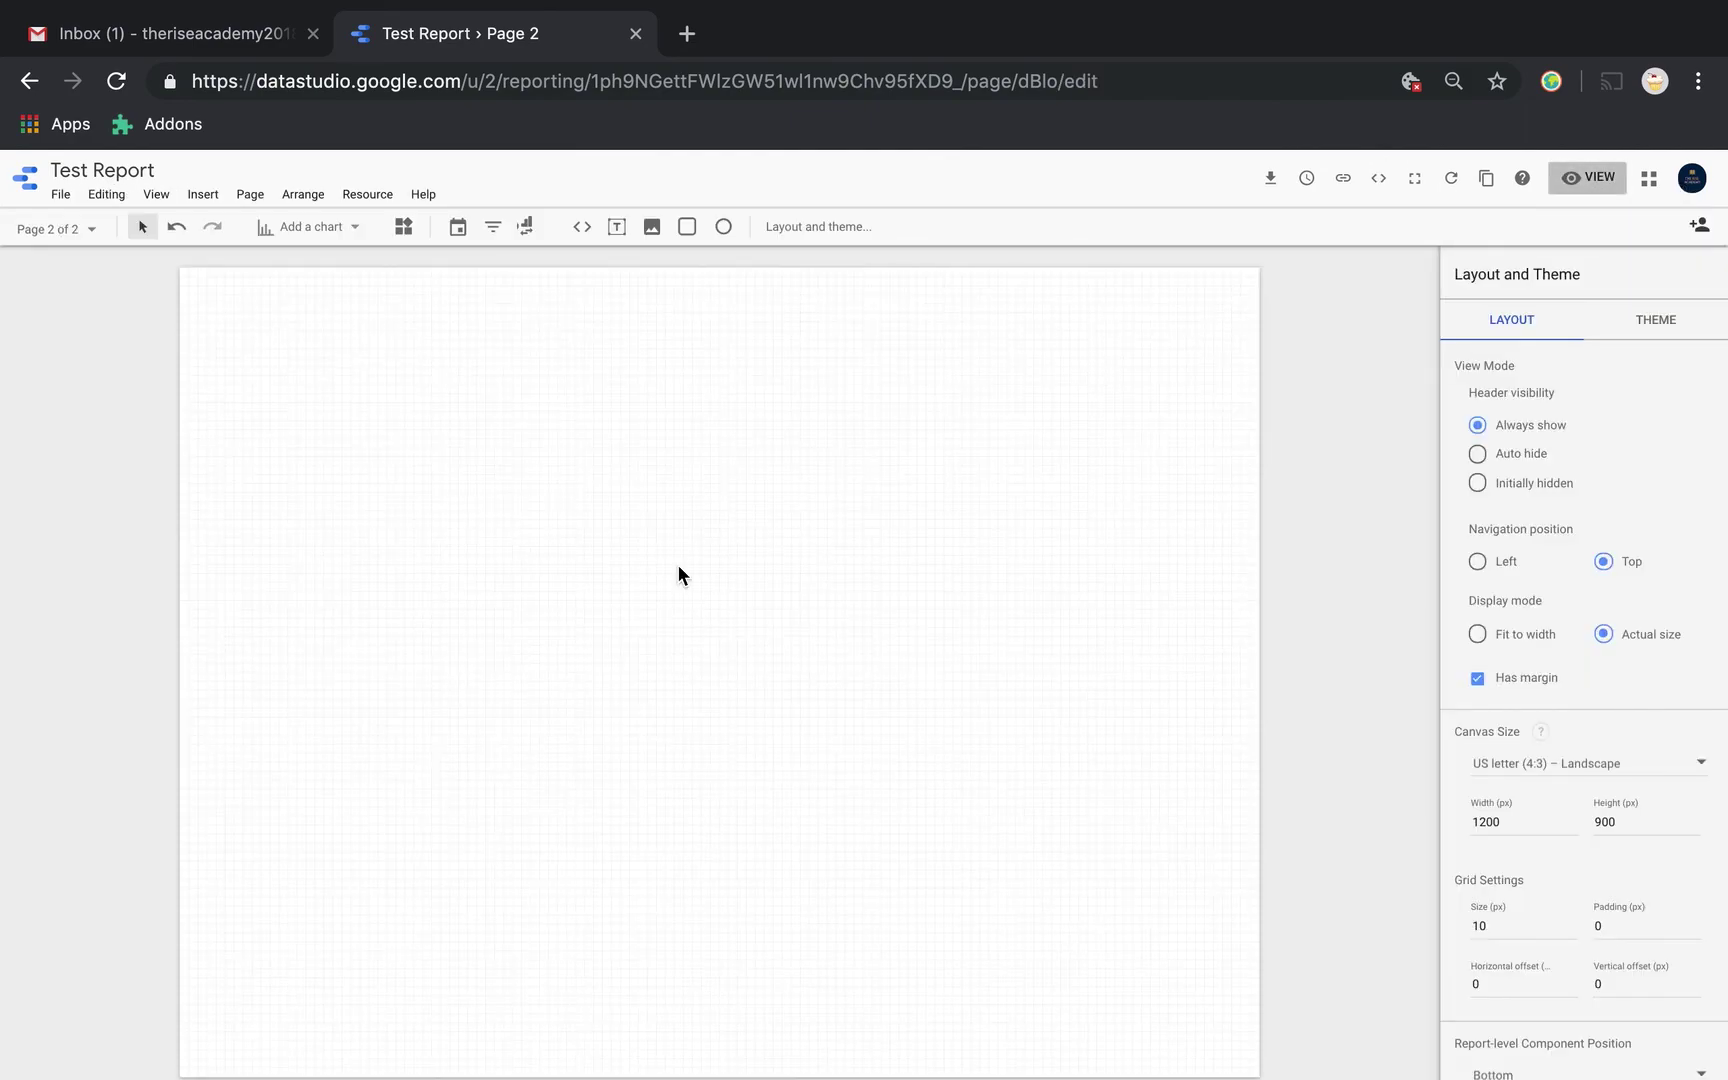
Switch the editor to Page 1 and examine its page management options without applying any
{"action": "left_click", "coordinate": [91, 240]}
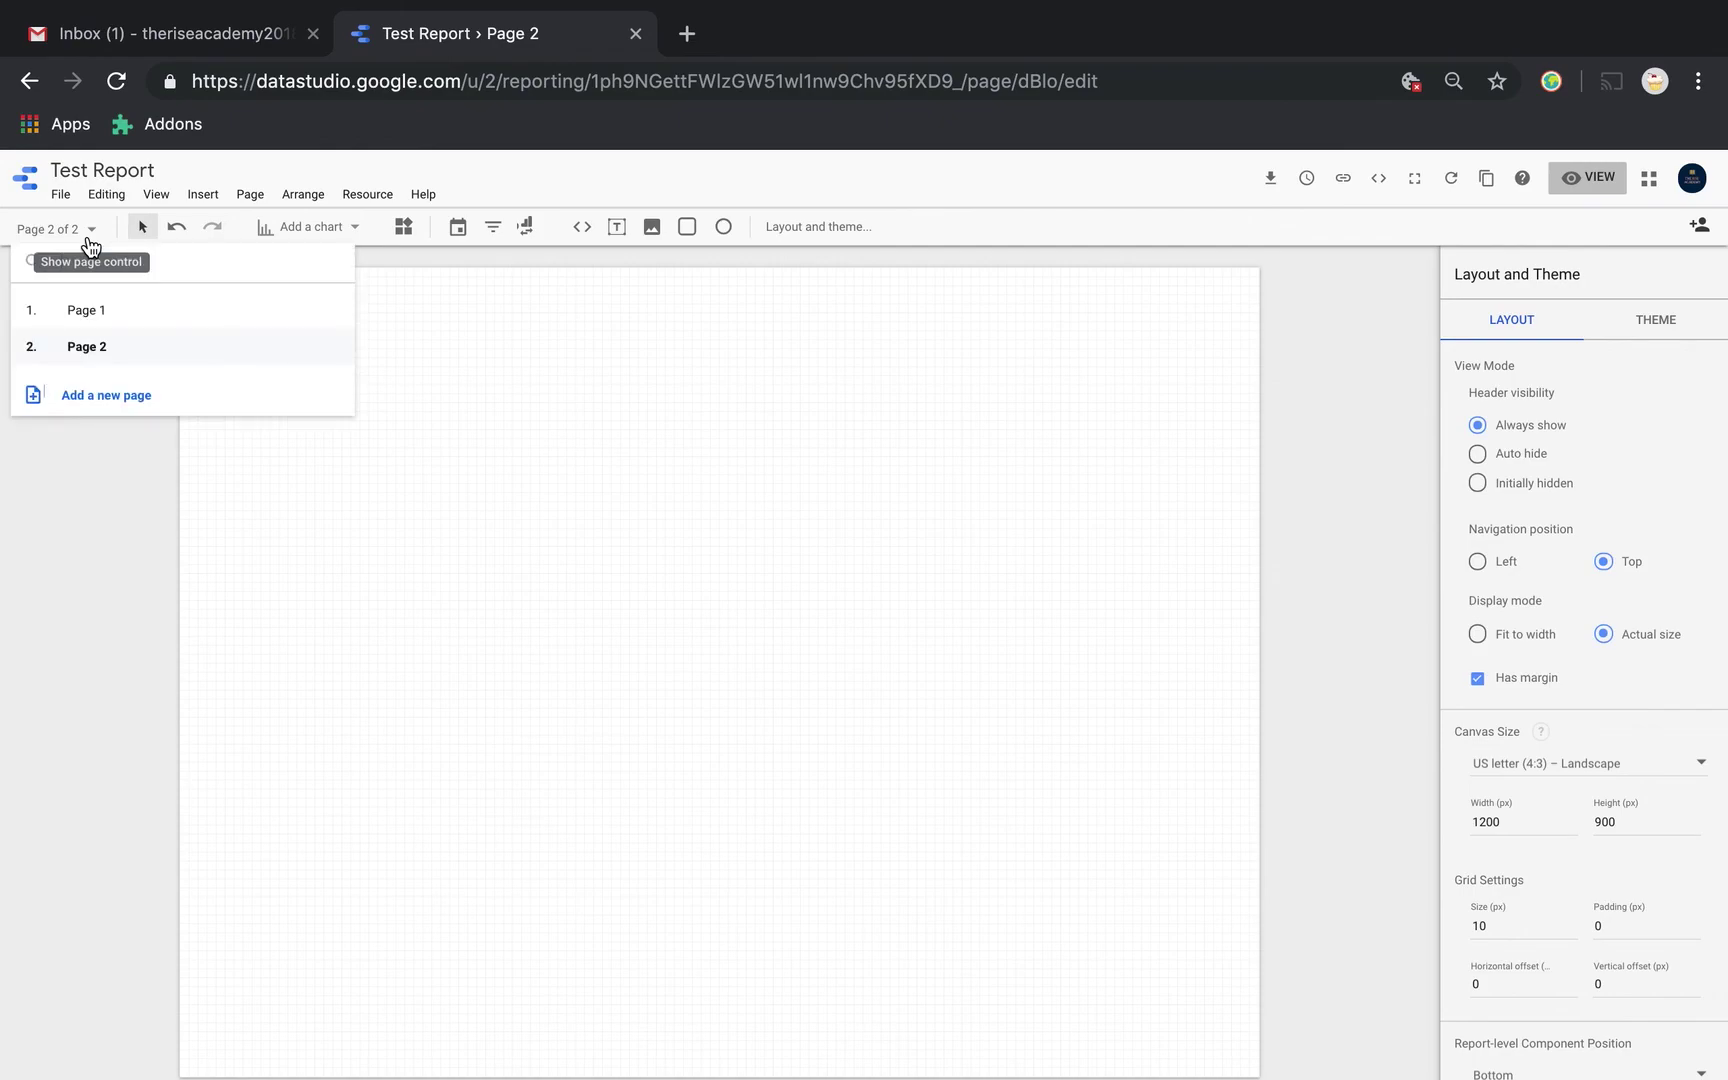
{"action": "left_click", "coordinate": [107, 318]}
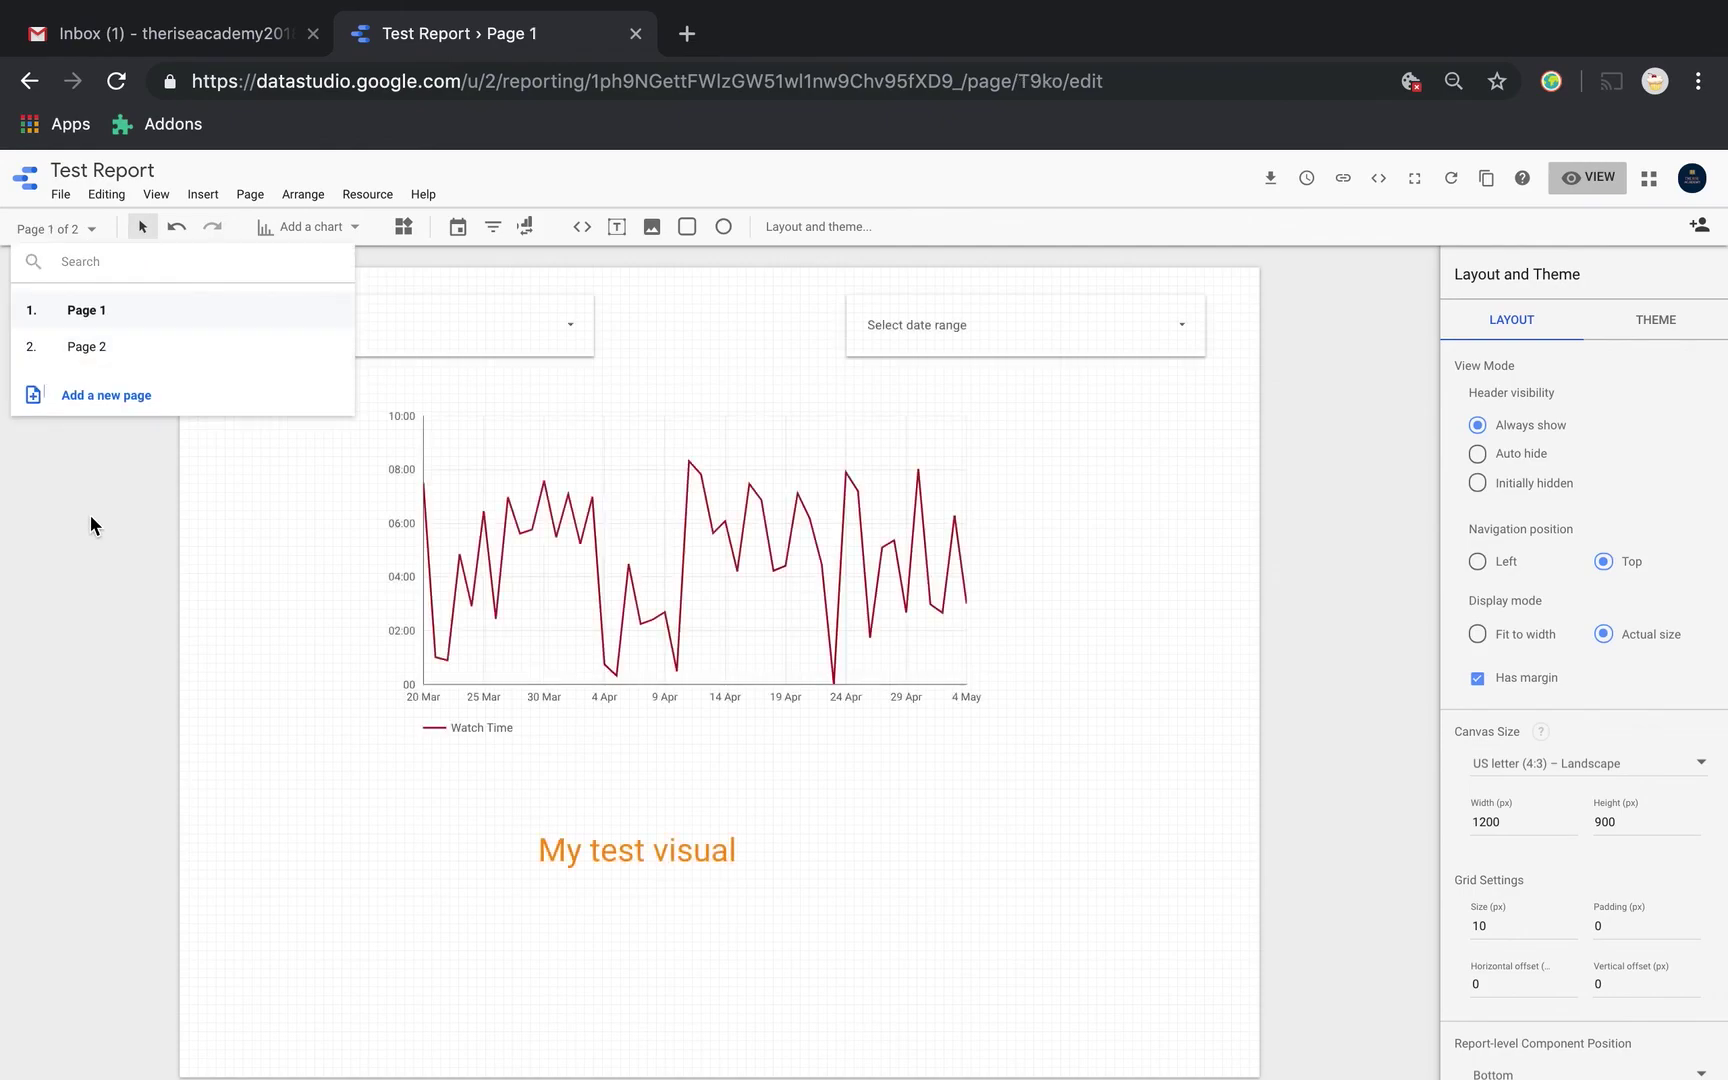
{"action": "left_click", "coordinate": [333, 317]}
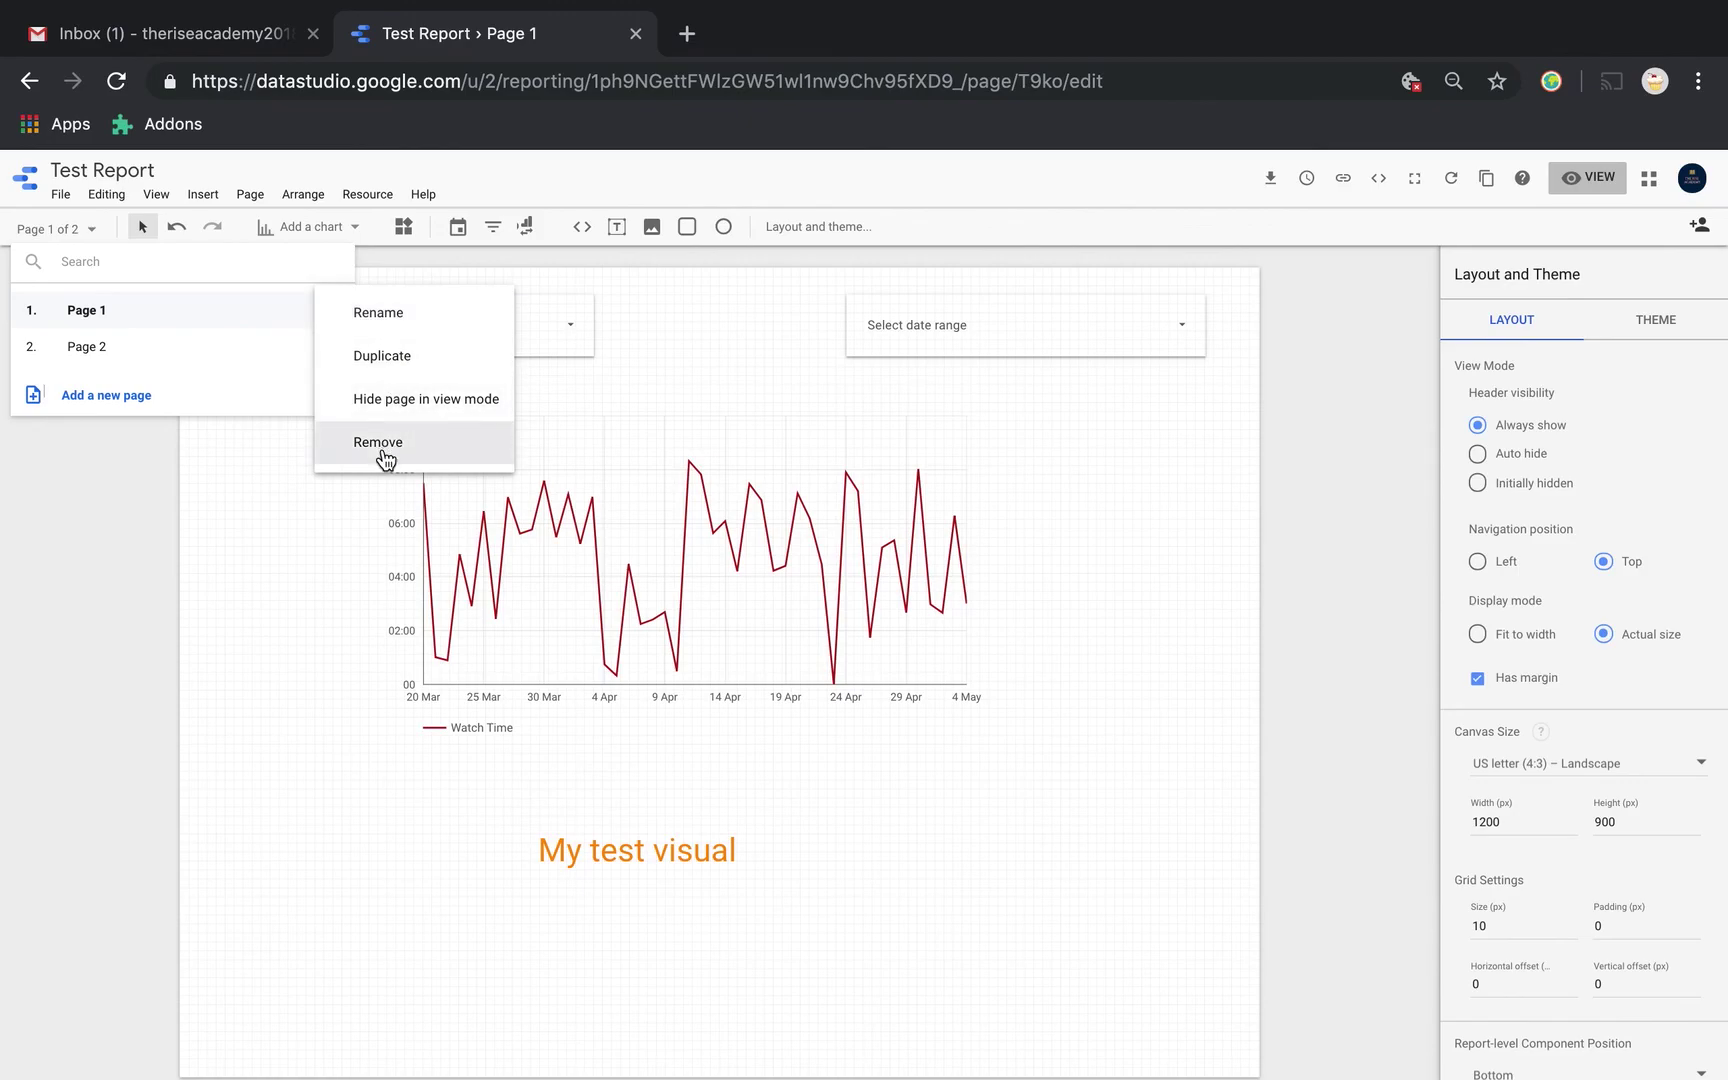
{"action": "left_click", "coordinate": [128, 748]}
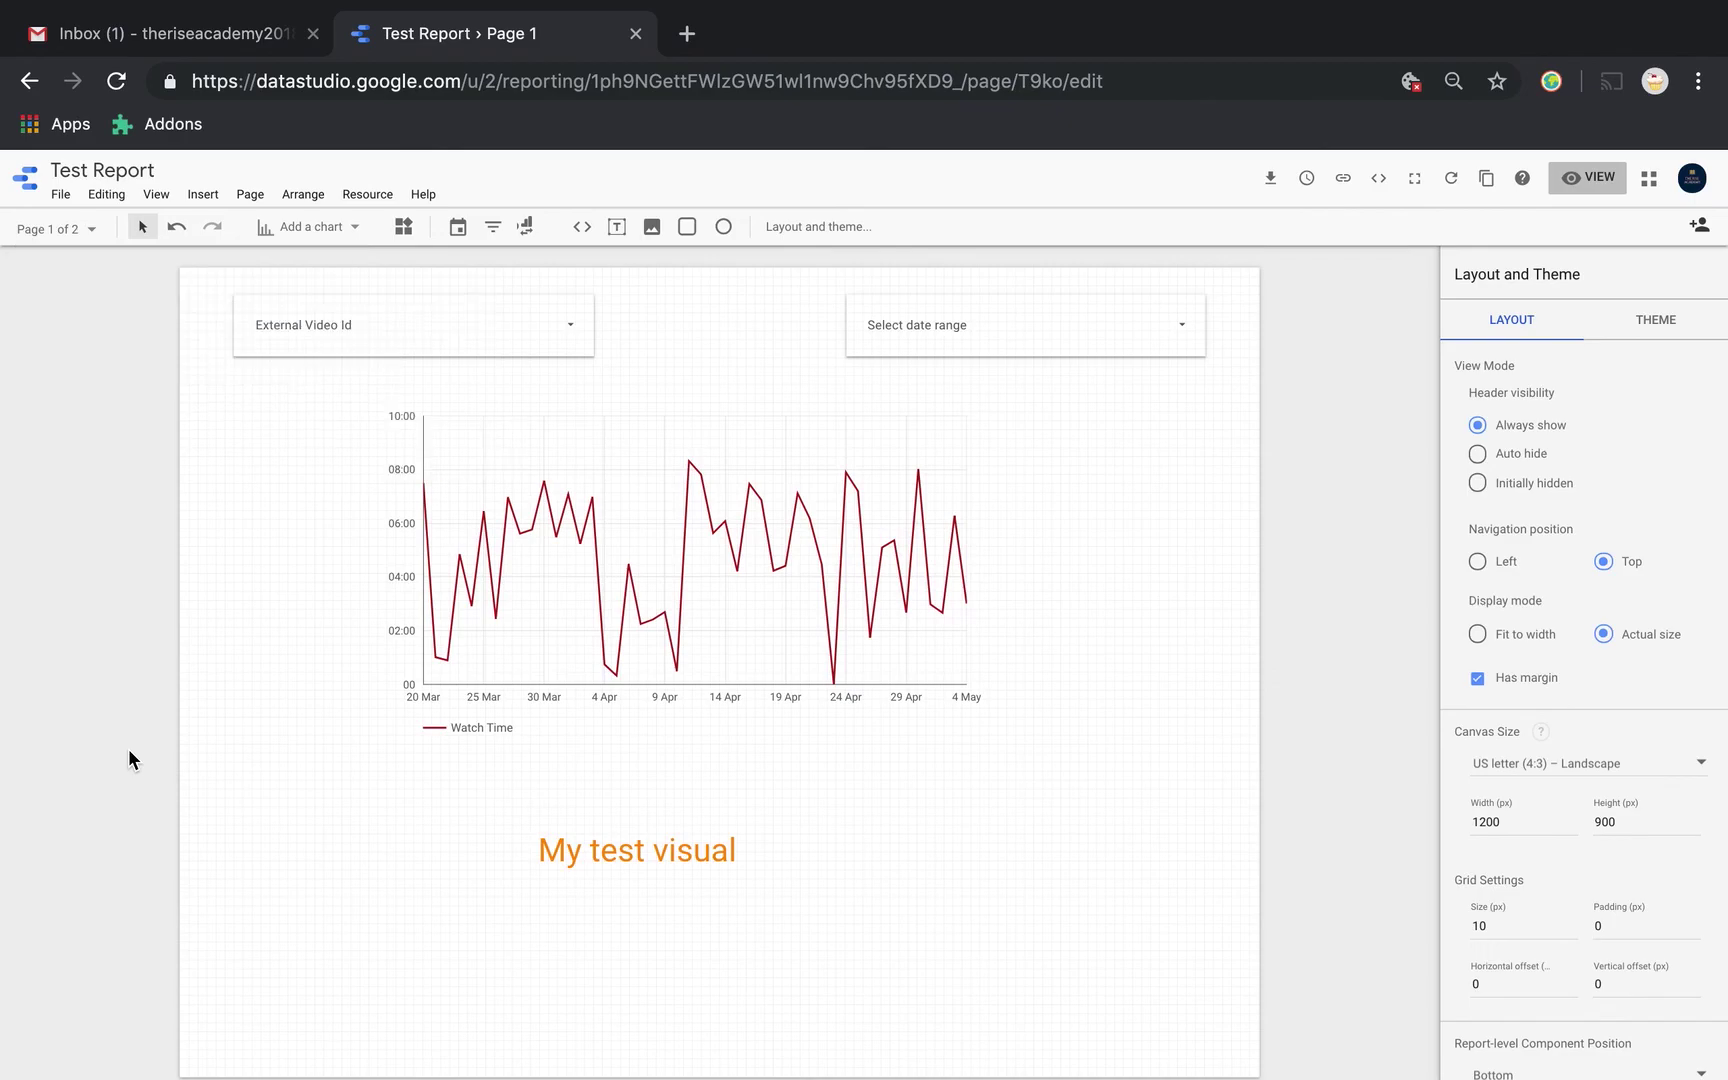